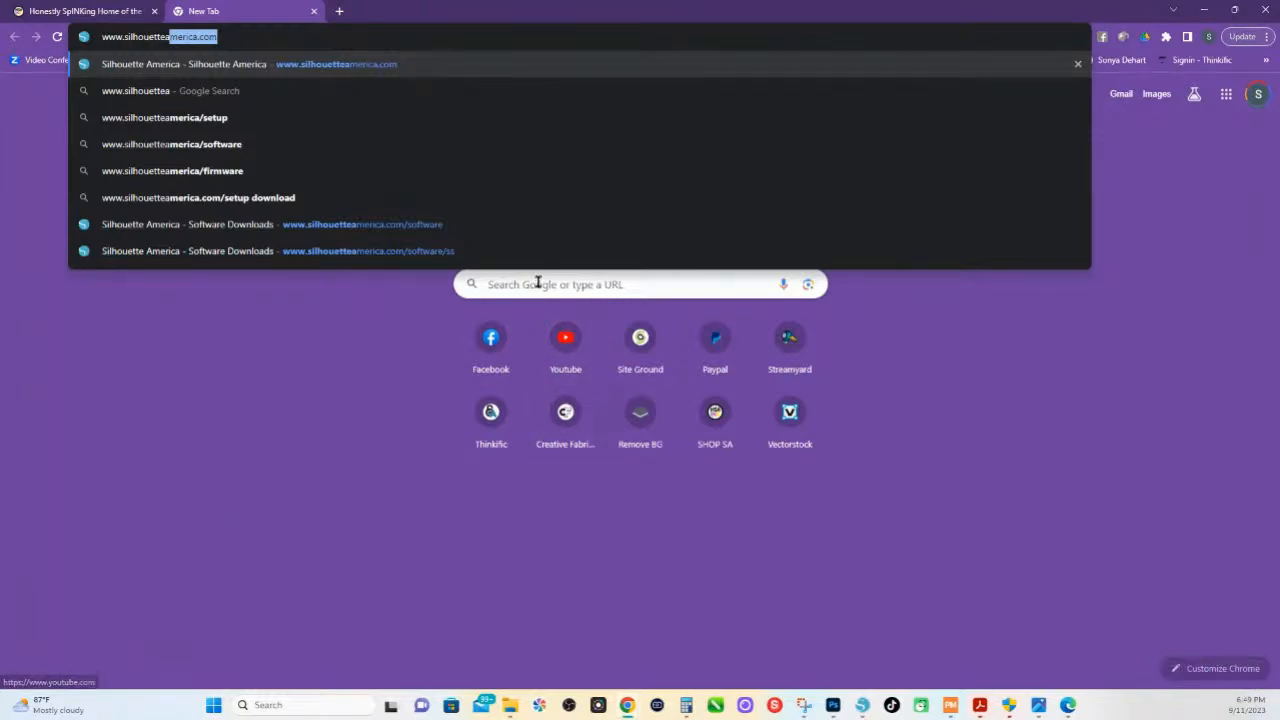
pyautogui.click(247, 38)
pyautogui.press('Return')
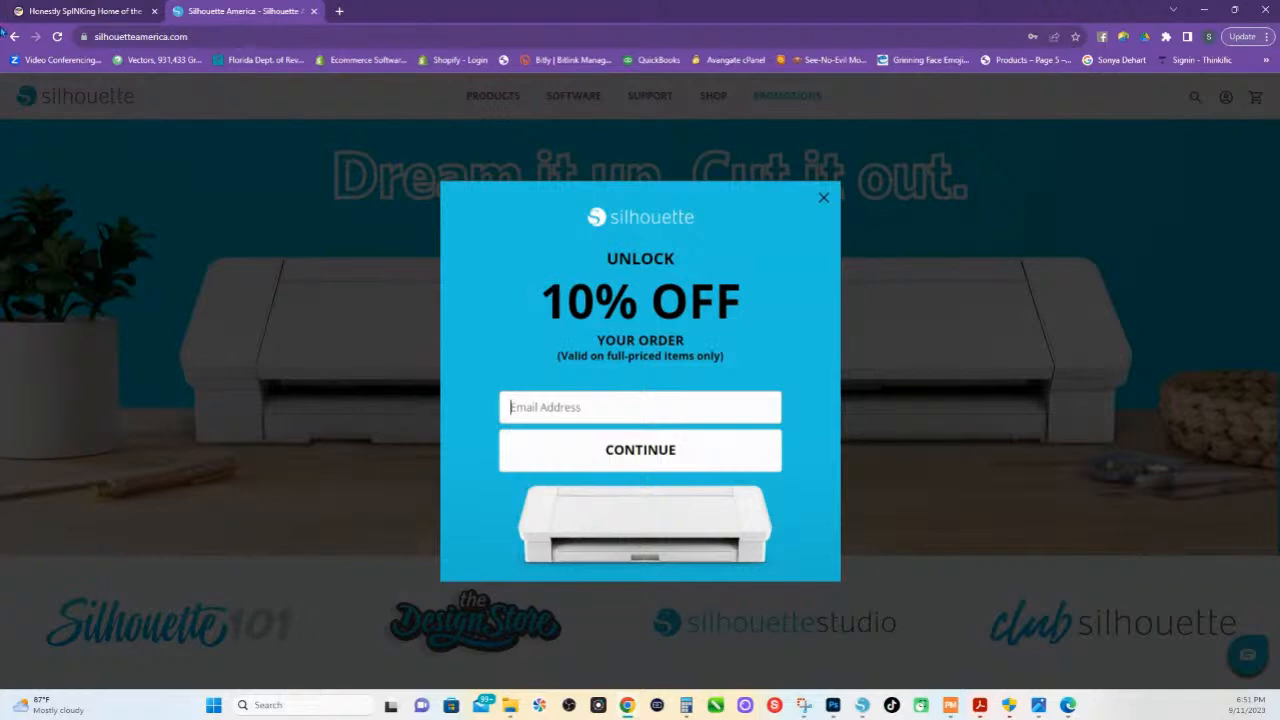
pyautogui.click(825, 199)
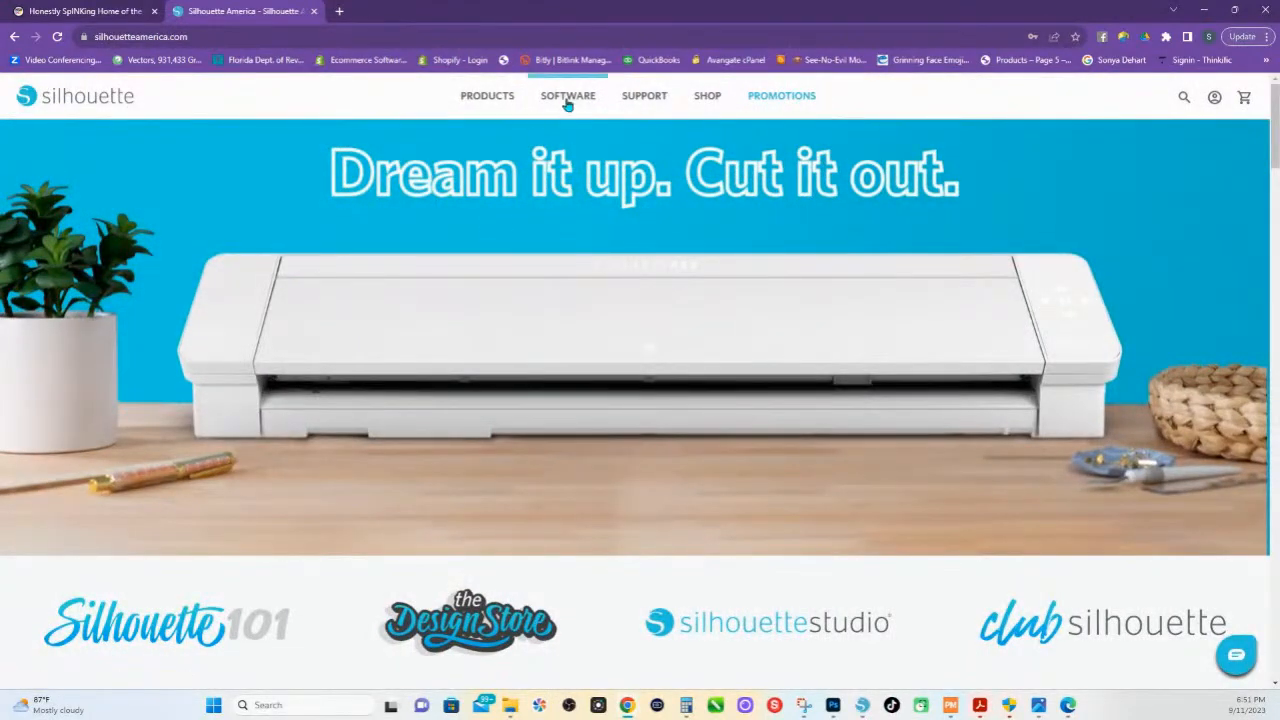
# - Go to the site's Get Software page and show the platform choices for downloading Silhouette Studio
pyautogui.moveTo(568, 103)
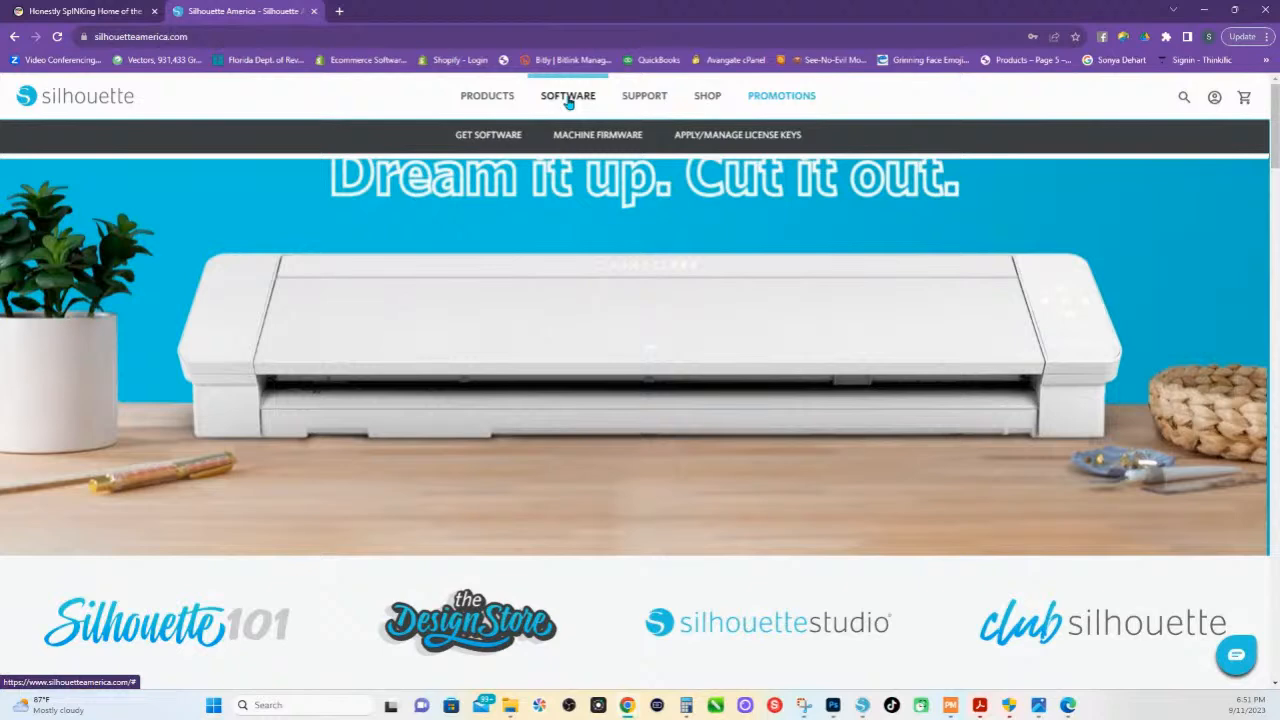
pyautogui.click(506, 137)
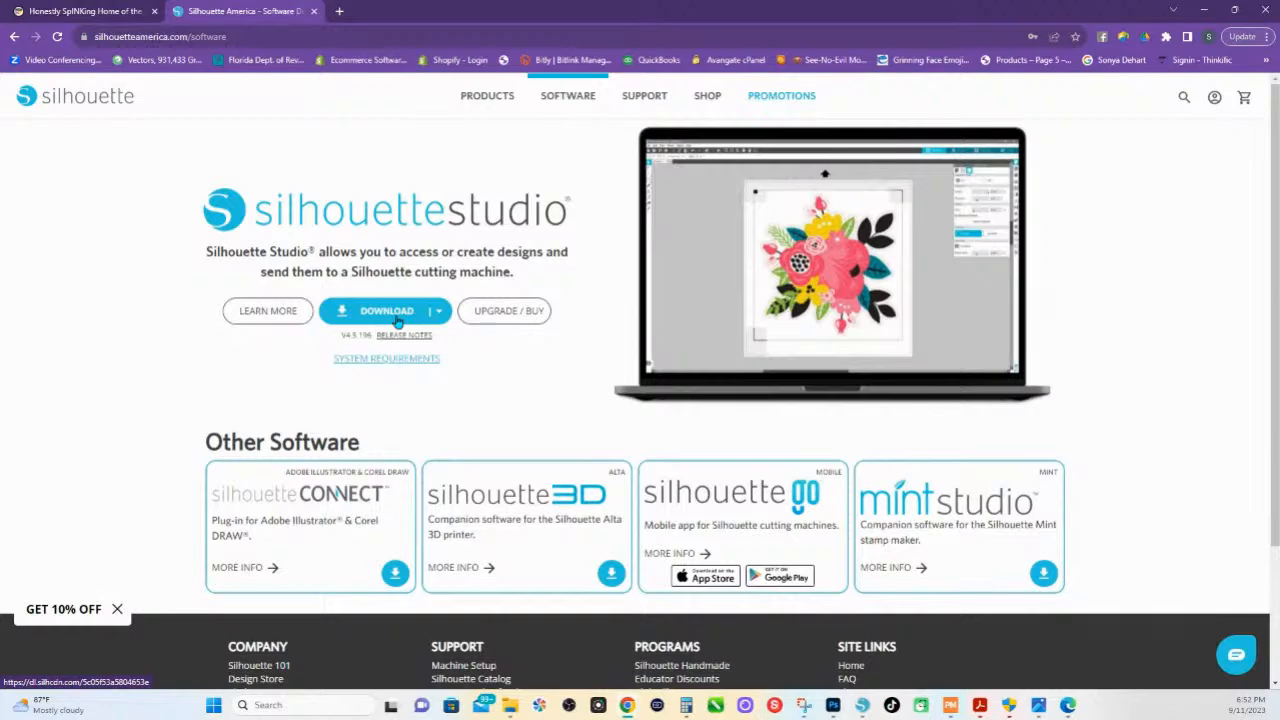
pyautogui.click(441, 313)
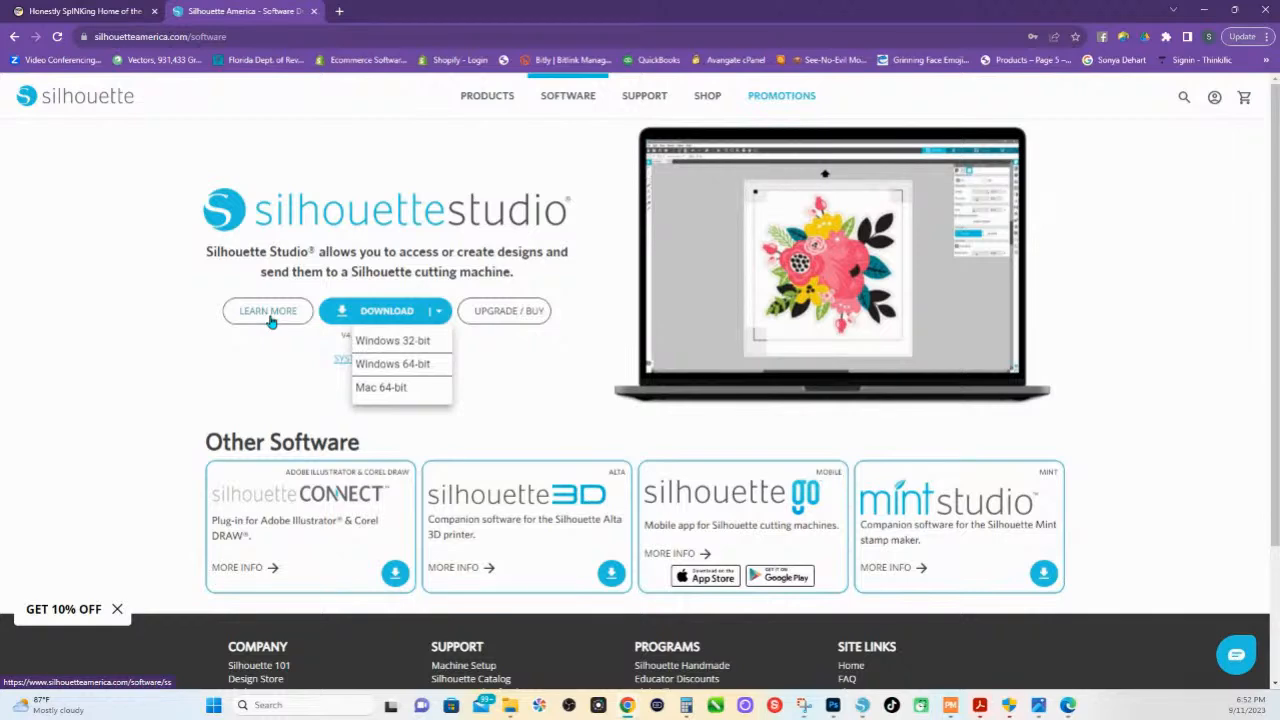
# - Open the legacy versions list from the Silhouette Studio details page and show the download choices for version 4.3.370
pyautogui.click(269, 312)
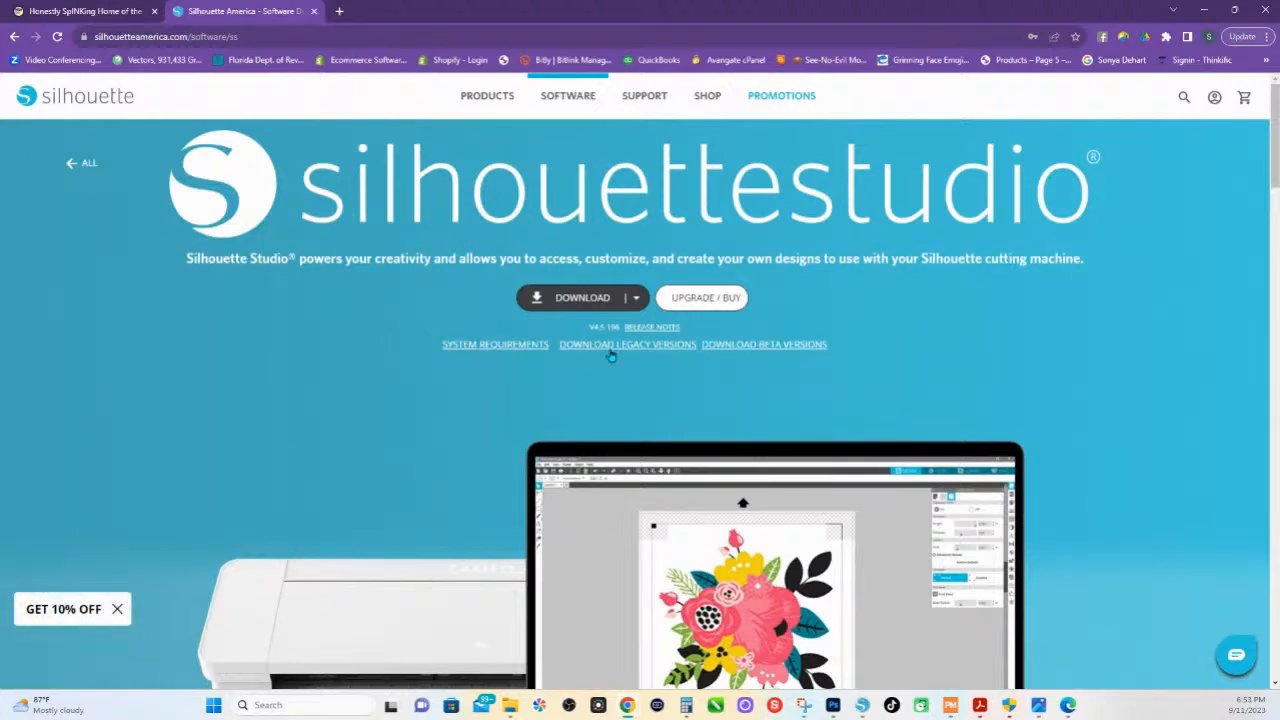
pyautogui.click(610, 350)
pyautogui.scroll(-2, 614, 446)
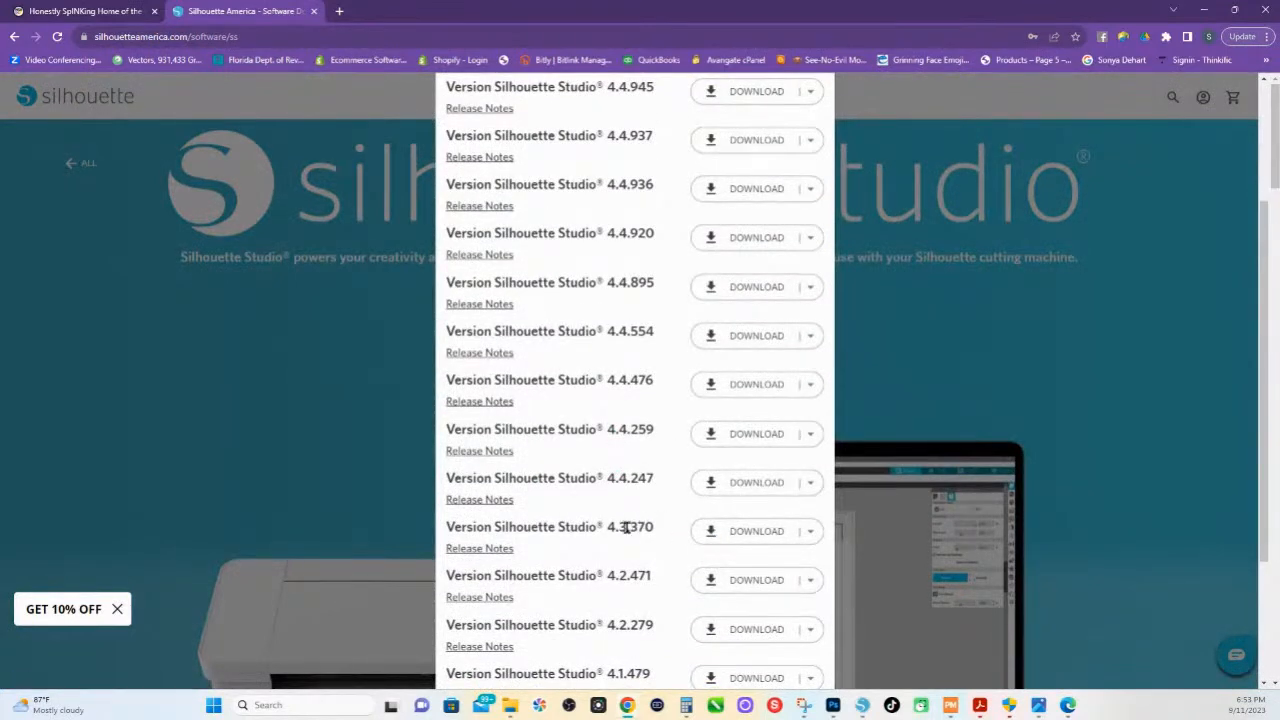
pyautogui.click(812, 531)
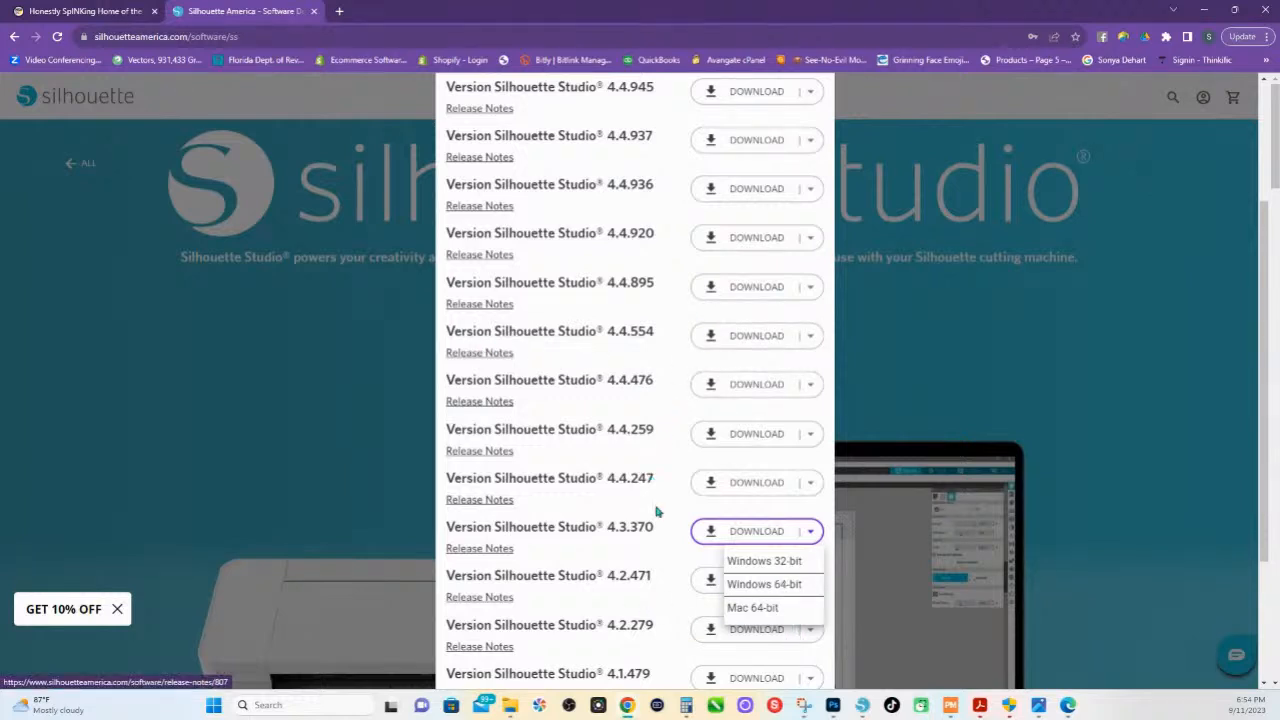
# - Switch to Silhouette Studio and replace the text style settings with the page setup settings
pyautogui.click(862, 705)
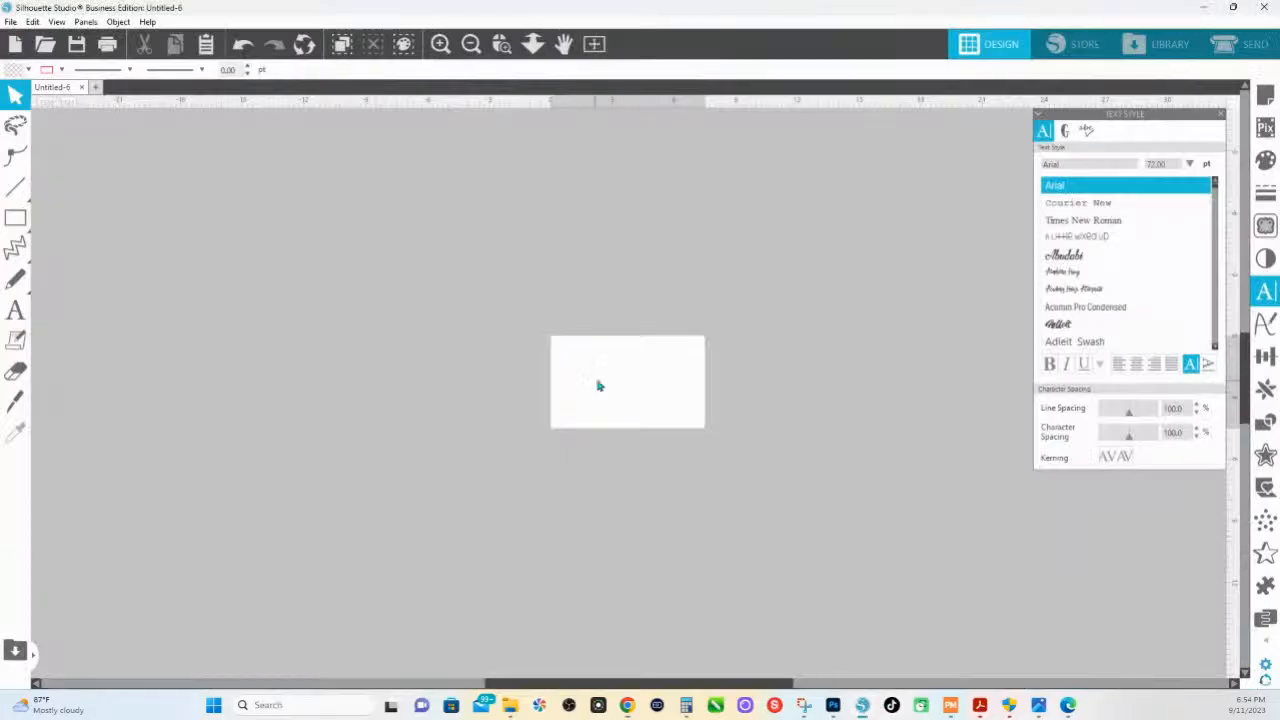
pyautogui.click(1214, 115)
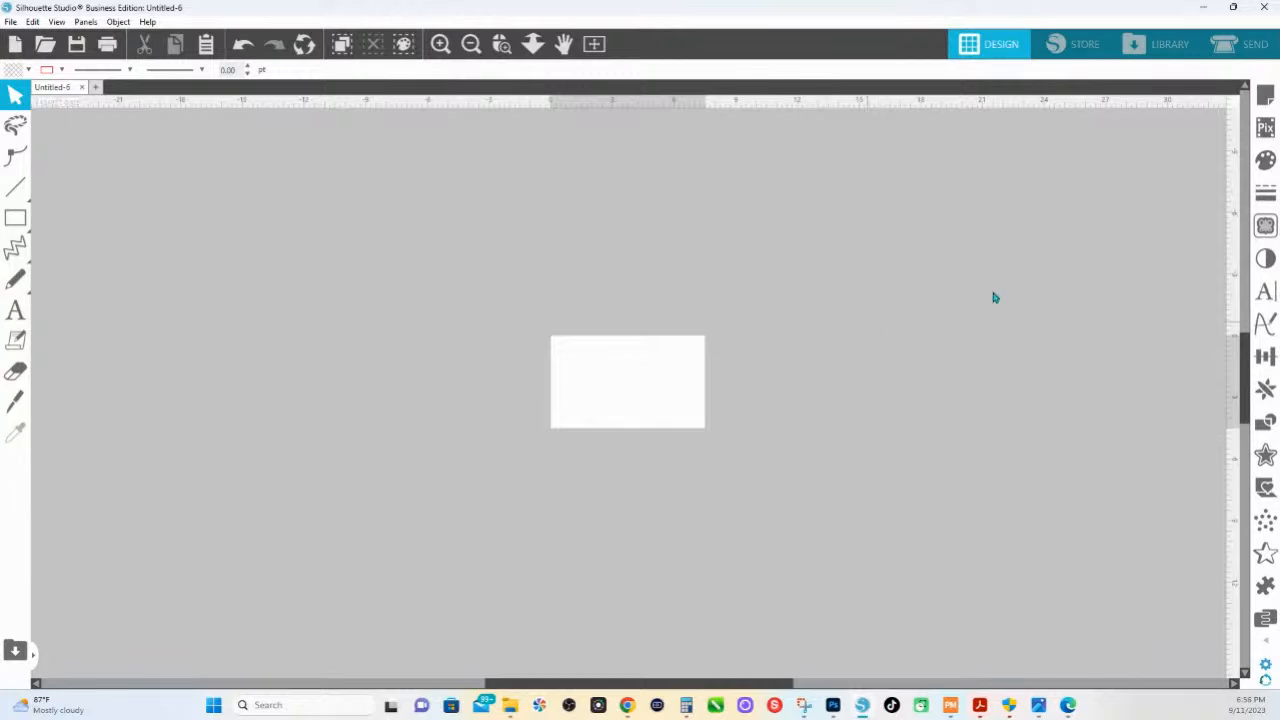
pyautogui.click(1266, 96)
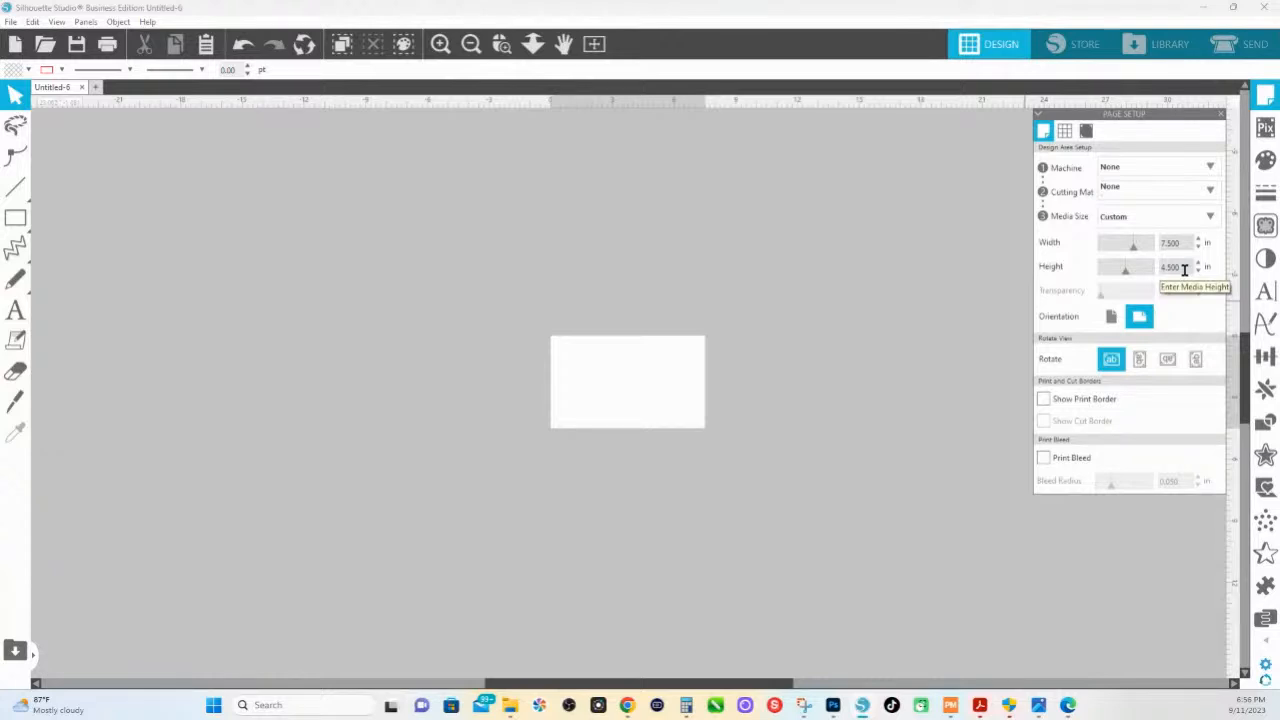
# - Set the machine to Cameo and the cutting mat to None
pyautogui.click(1125, 165)
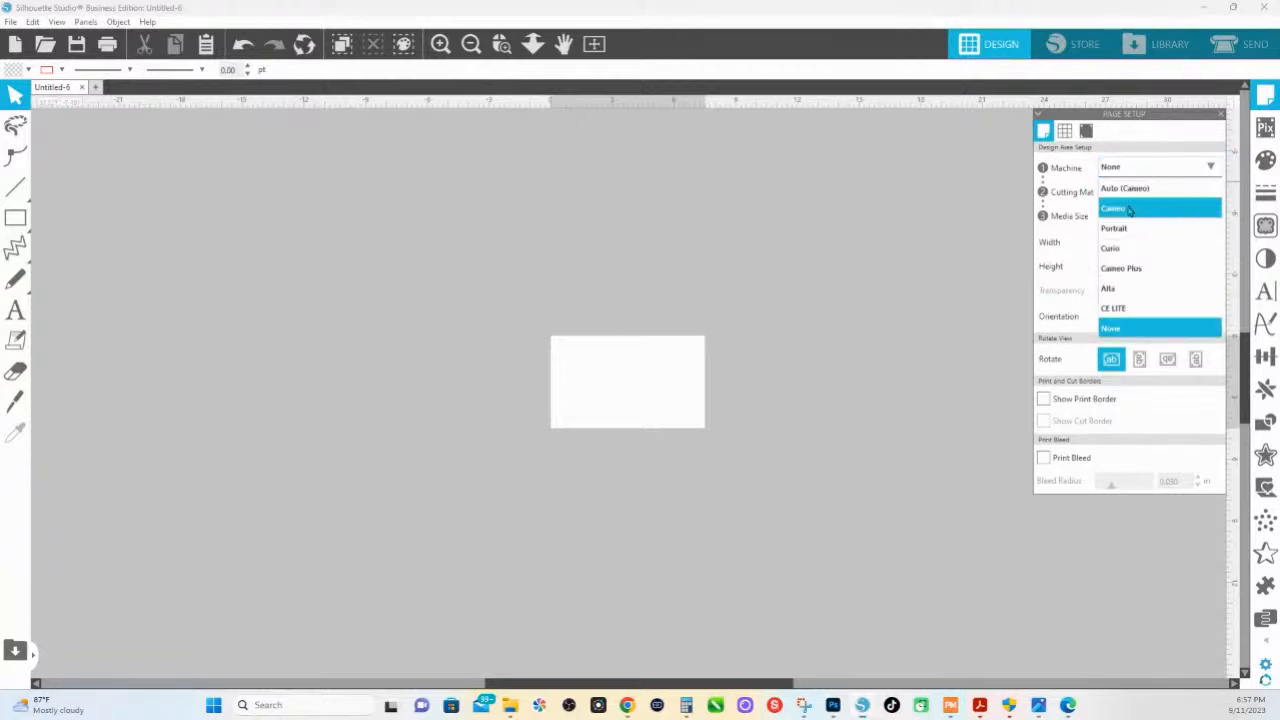
pyautogui.click(1128, 208)
pyautogui.click(1128, 196)
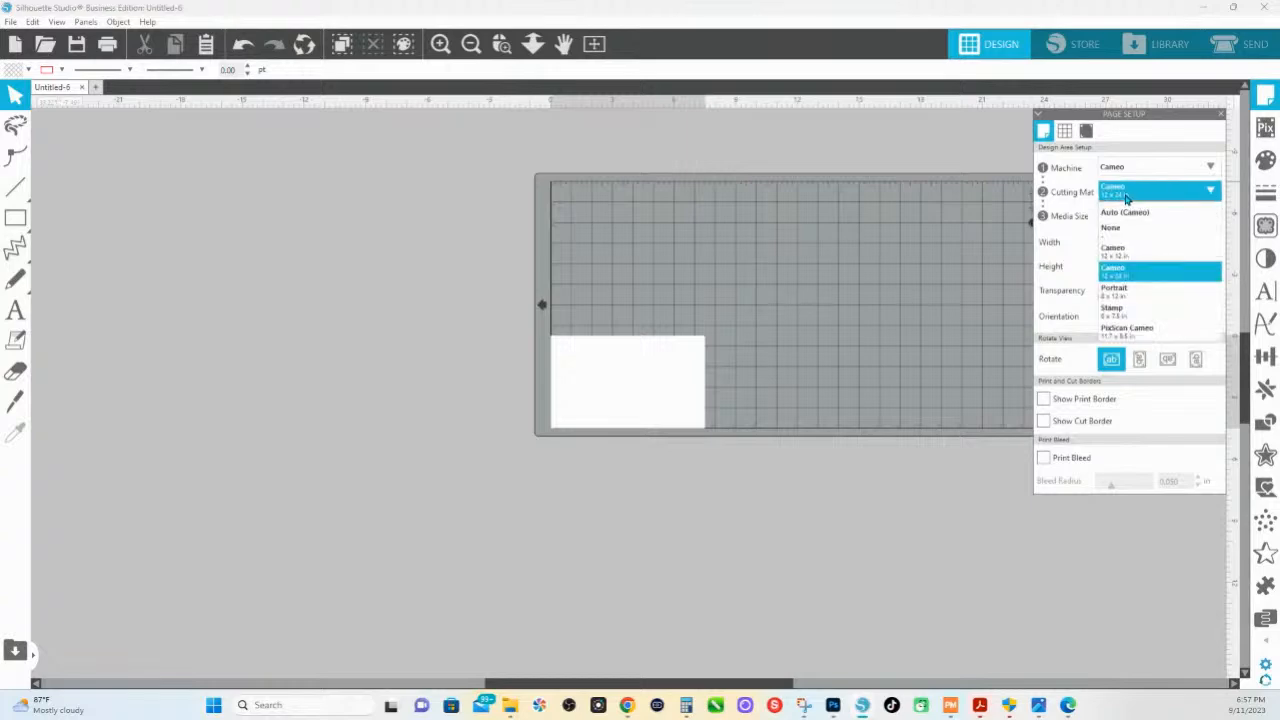
pyautogui.click(1121, 227)
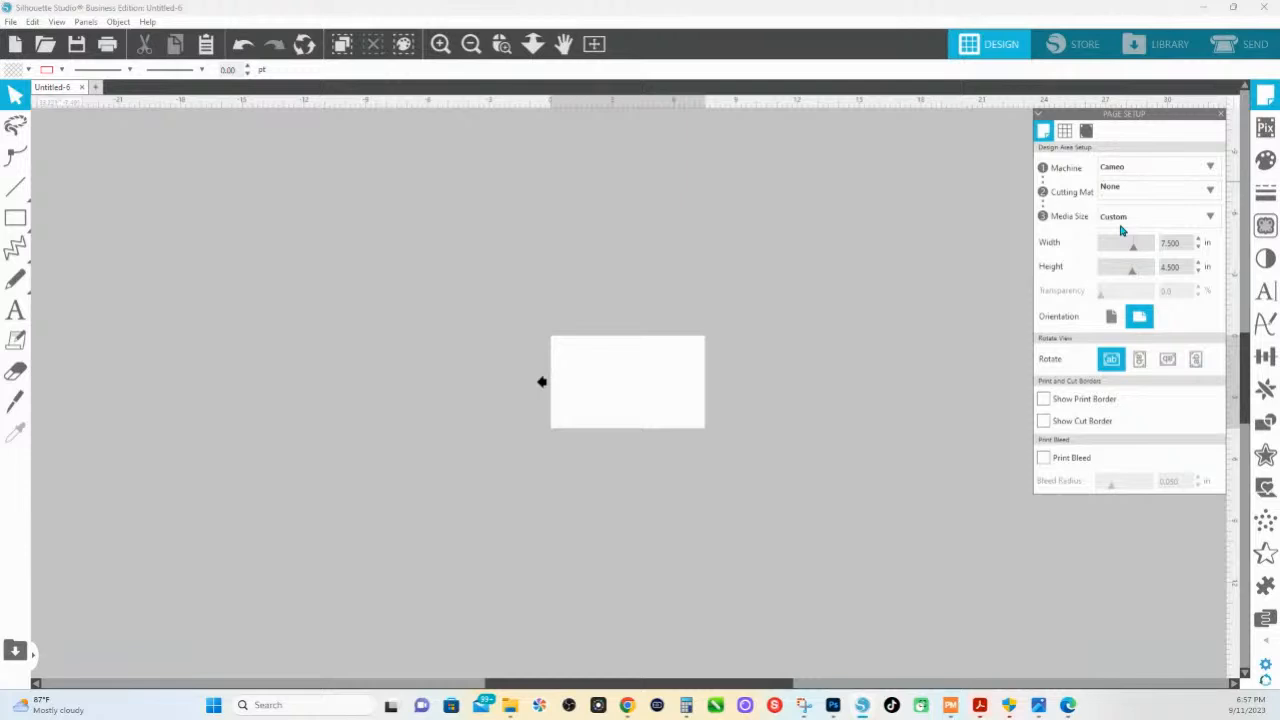
# - Set the custom media size to 13 in wide by 12 in high
pyautogui.click(1172, 242)
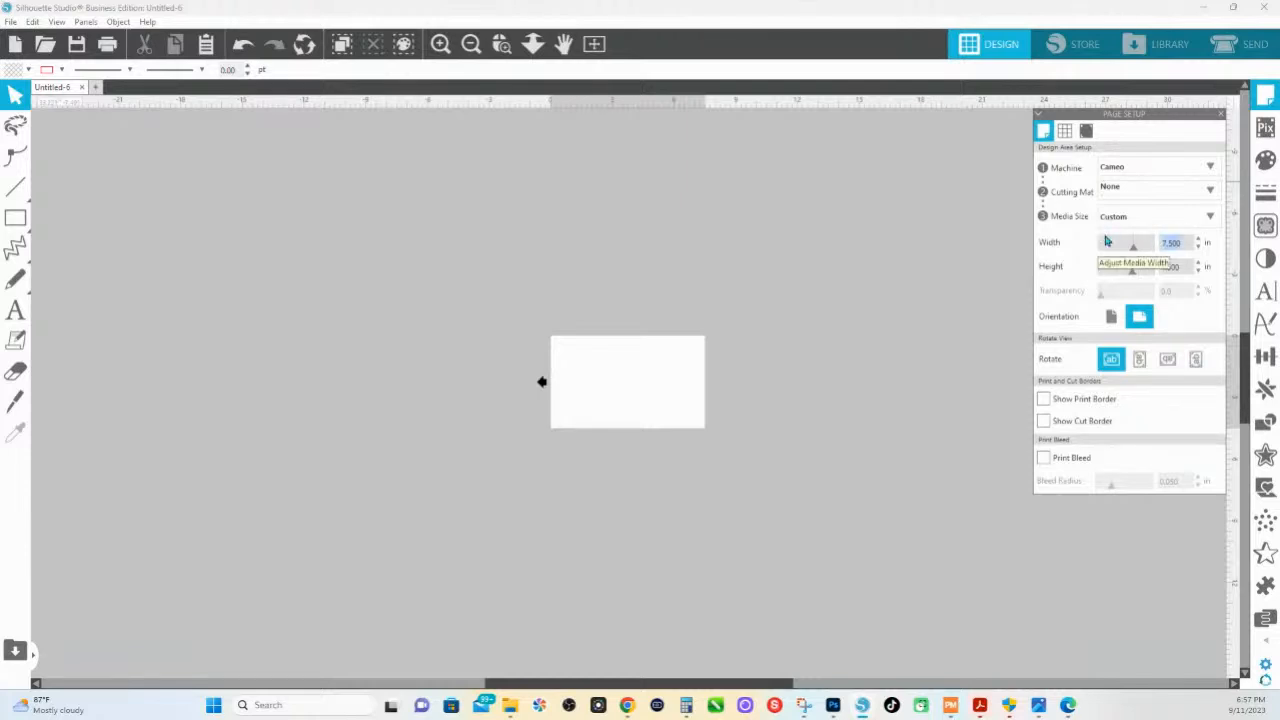
pyautogui.write('13')
pyautogui.press('Return')
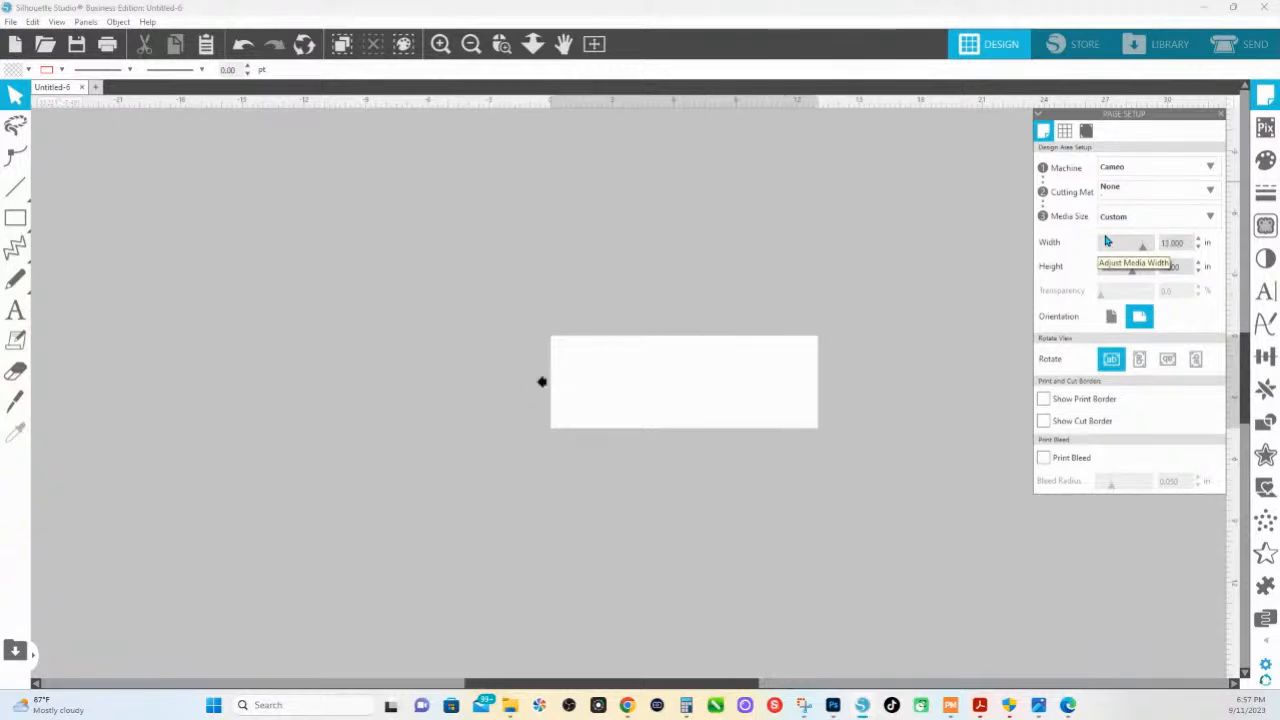
pyautogui.click(1183, 265)
pyautogui.write('12')
pyautogui.press('Return')
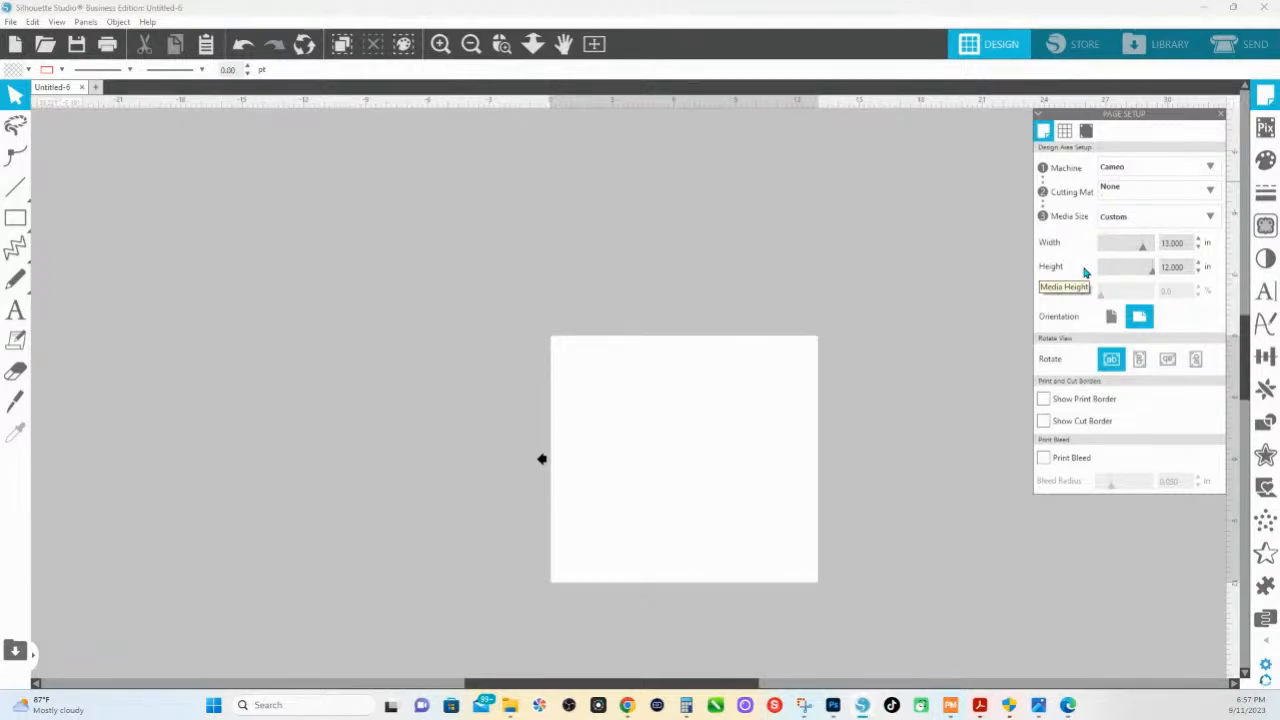
# - Change the page to portrait orientation and reapply the media width
pyautogui.click(1113, 318)
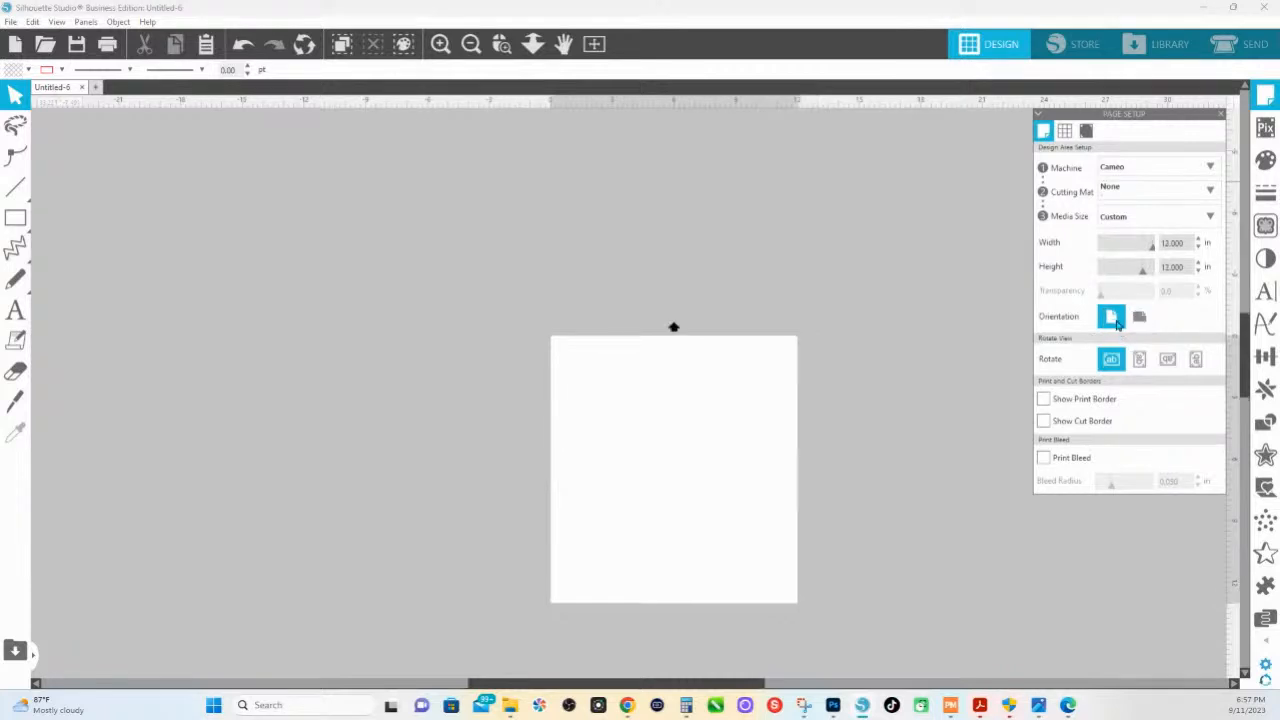
pyautogui.click(1177, 243)
pyautogui.press('Return')
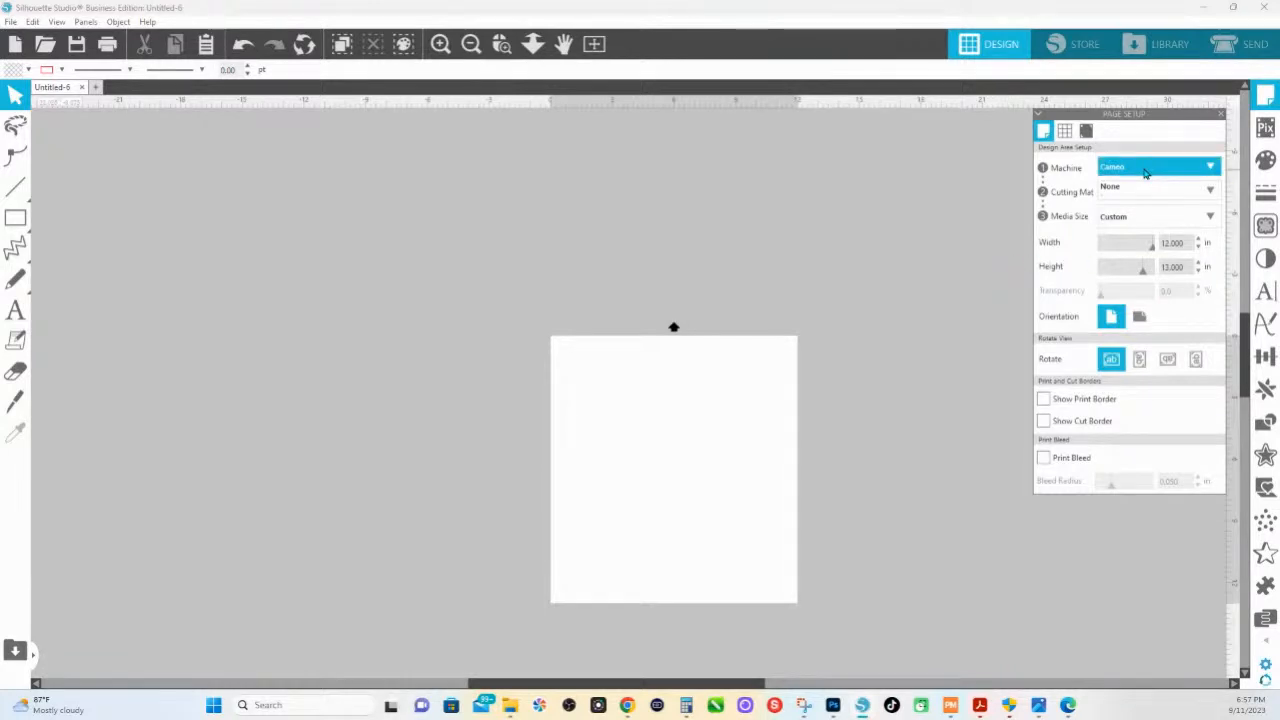
# - Set the machine to None and the media width to 13 in
pyautogui.click(1145, 170)
pyautogui.click(1113, 328)
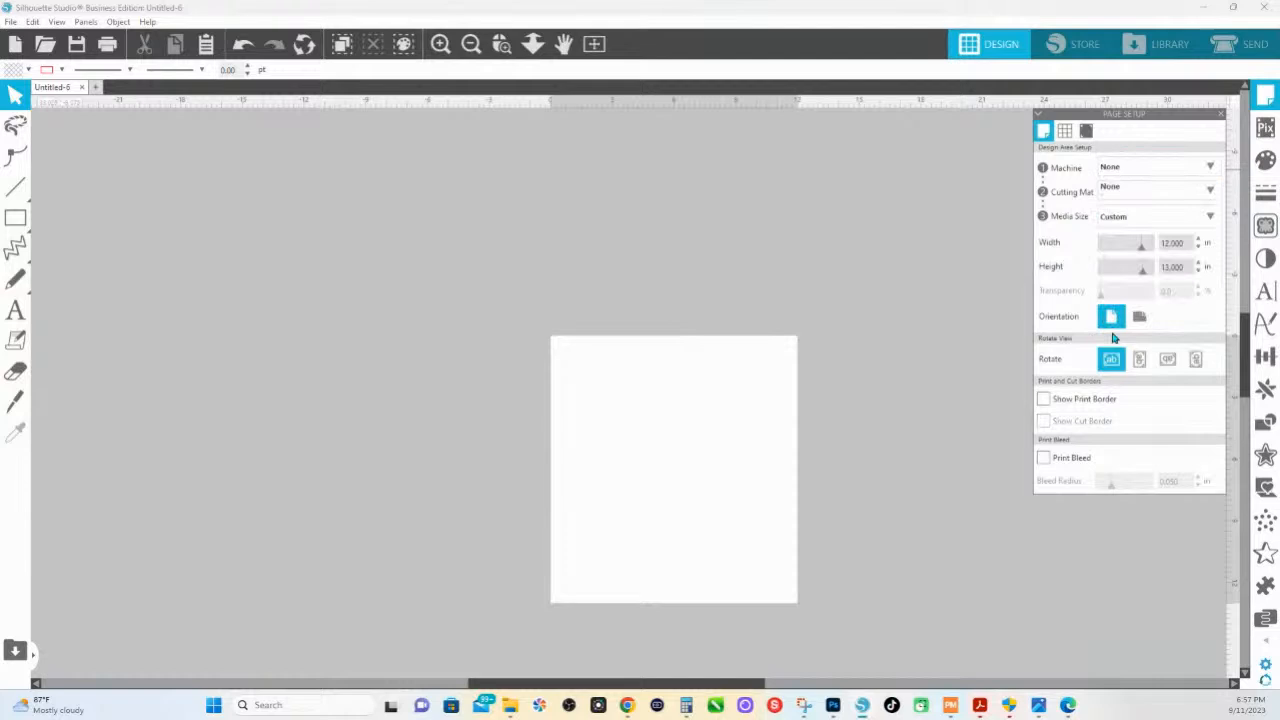
pyautogui.moveTo(1184, 243); pyautogui.dragTo(1122, 242)
pyautogui.write('13')
pyautogui.press('Return')
# - Enlarge the custom media size to 48 in wide by 36 in high and show the whole page
pyautogui.moveTo(1190, 244); pyautogui.dragTo(1079, 232)
pyautogui.write('483')
pyautogui.press('Return')
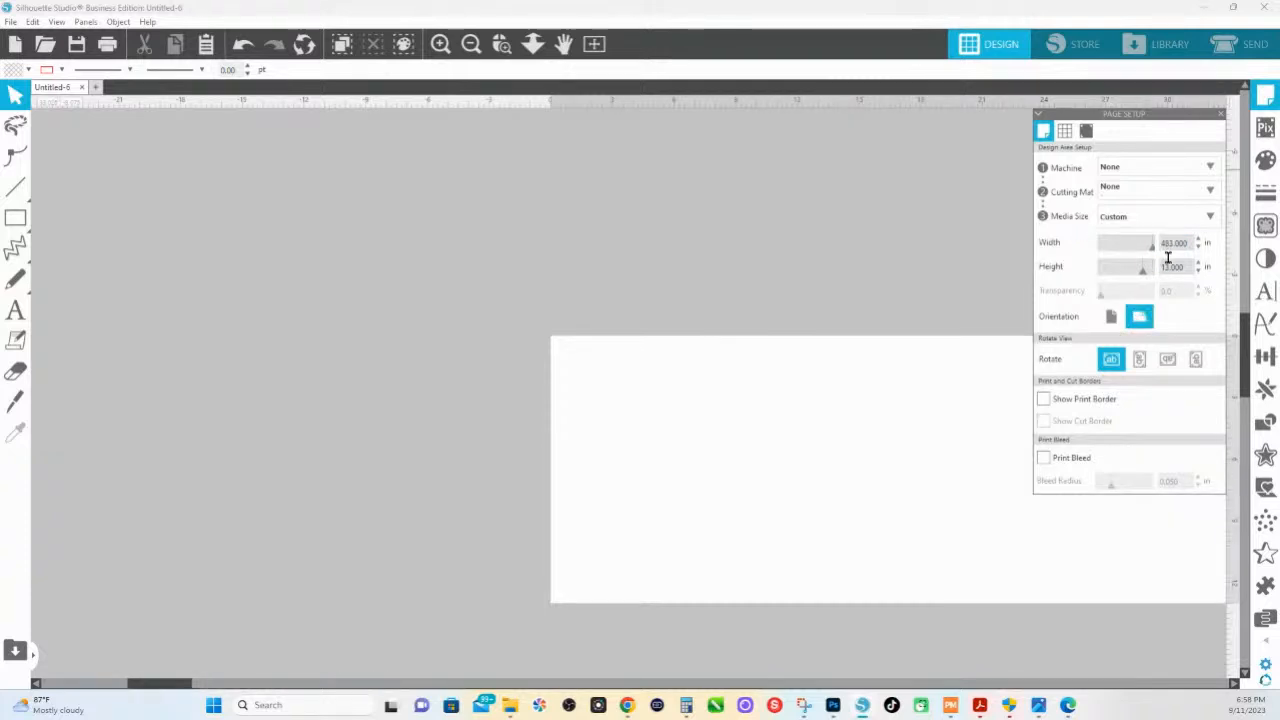
pyautogui.moveTo(1183, 268); pyautogui.dragTo(1100, 270)
pyautogui.write('16')
pyautogui.press('Return')
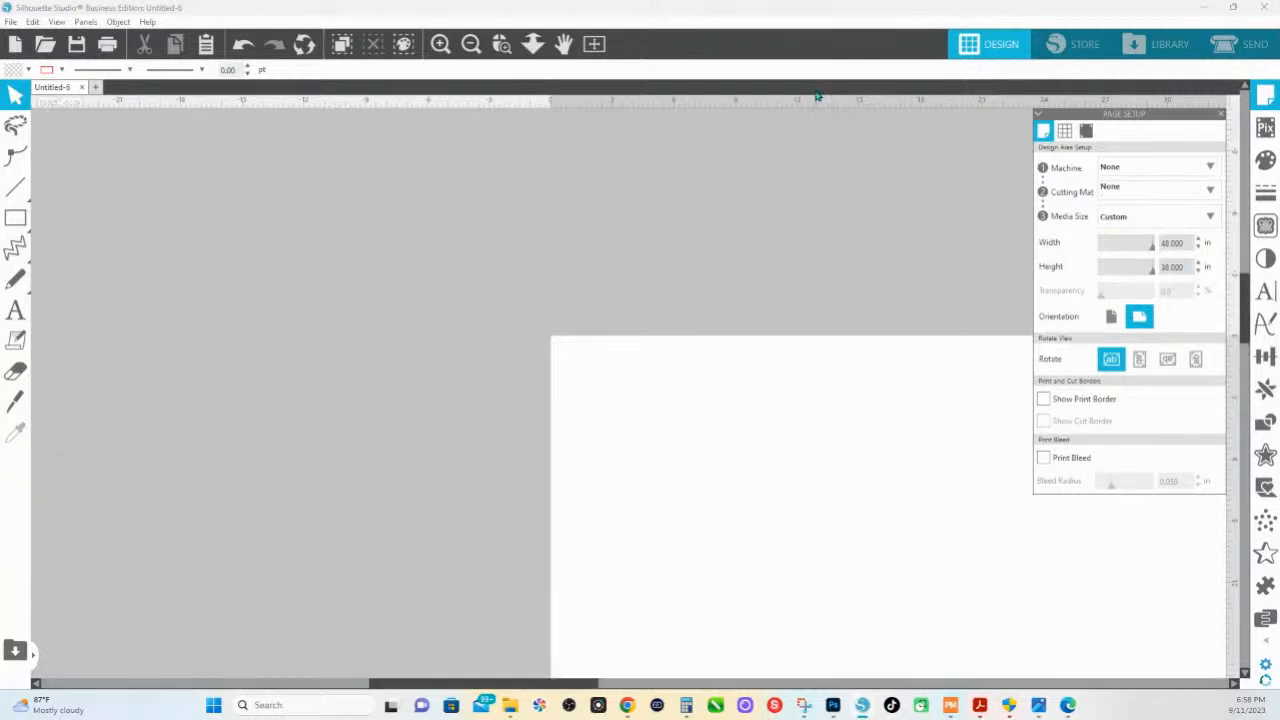
pyautogui.click(532, 43)
pyautogui.moveTo(631, 283); pyautogui.dragTo(632, 140)
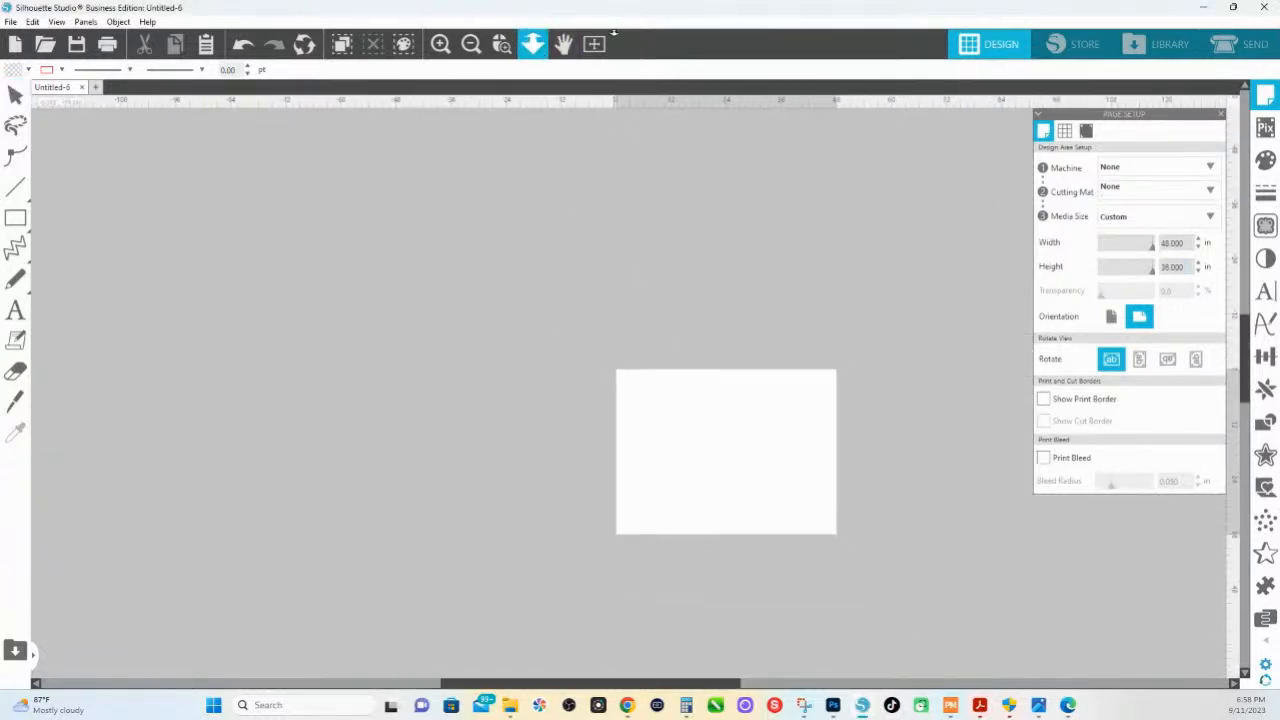
# - Set the custom media size to 8.5 in wide by 47 in high
pyautogui.moveTo(1188, 243); pyautogui.dragTo(1055, 235)
pyautogui.write('8.5')
pyautogui.press('Tab')
pyautogui.write('4')
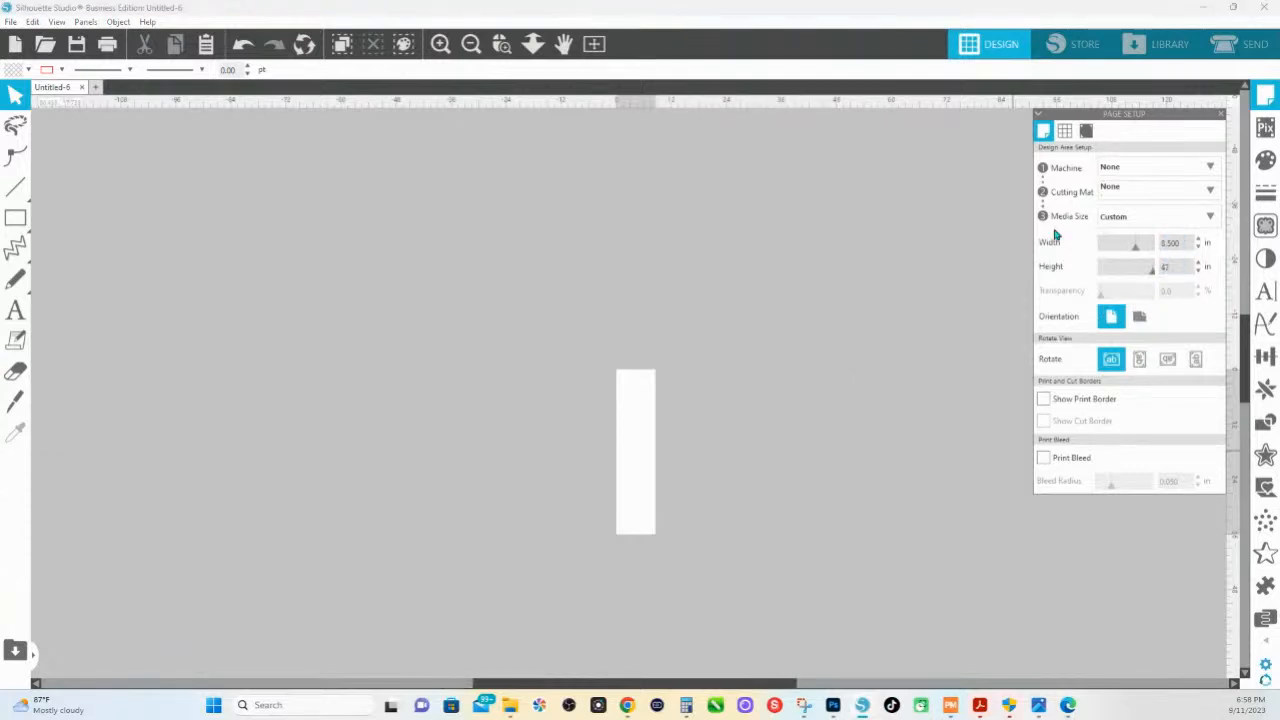
pyautogui.write('7')
pyautogui.press('Return')
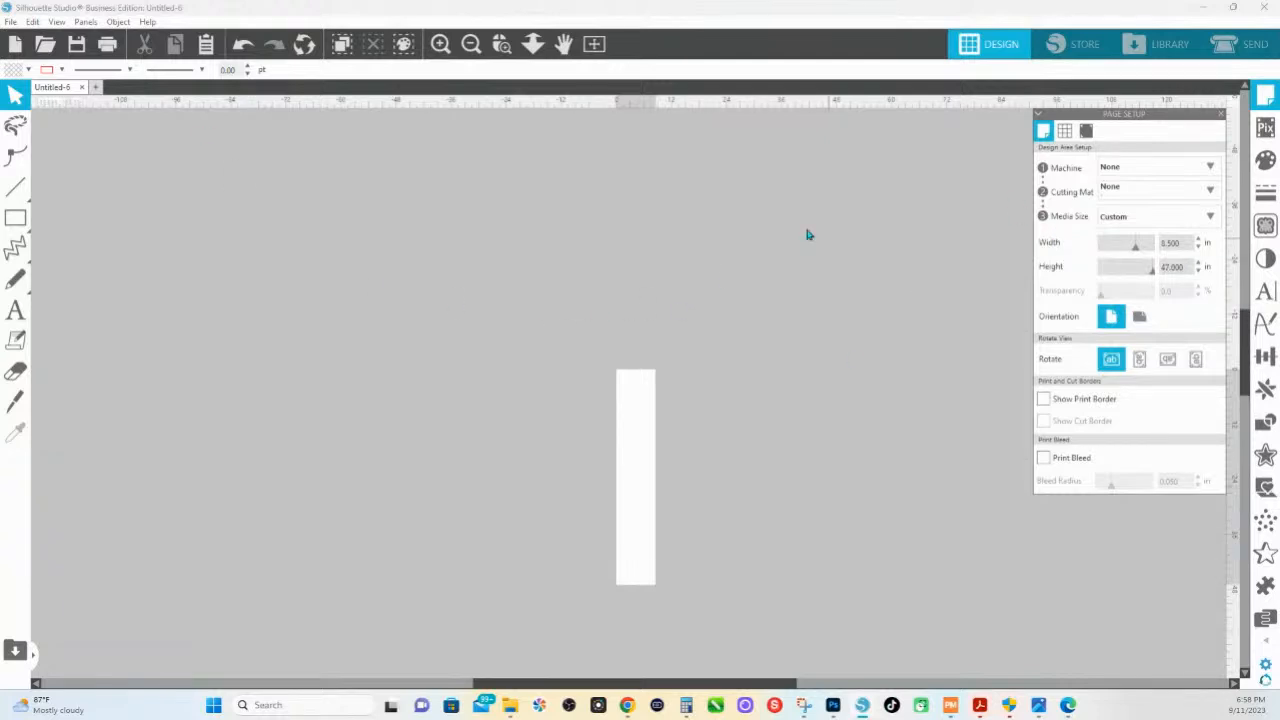
# - Set the media width to 12.95 in and reapply the 47 in height
pyautogui.doubleClick(1160, 243)
pyautogui.write('12')
pyautogui.press('Return')
pyautogui.doubleClick(1168, 262)
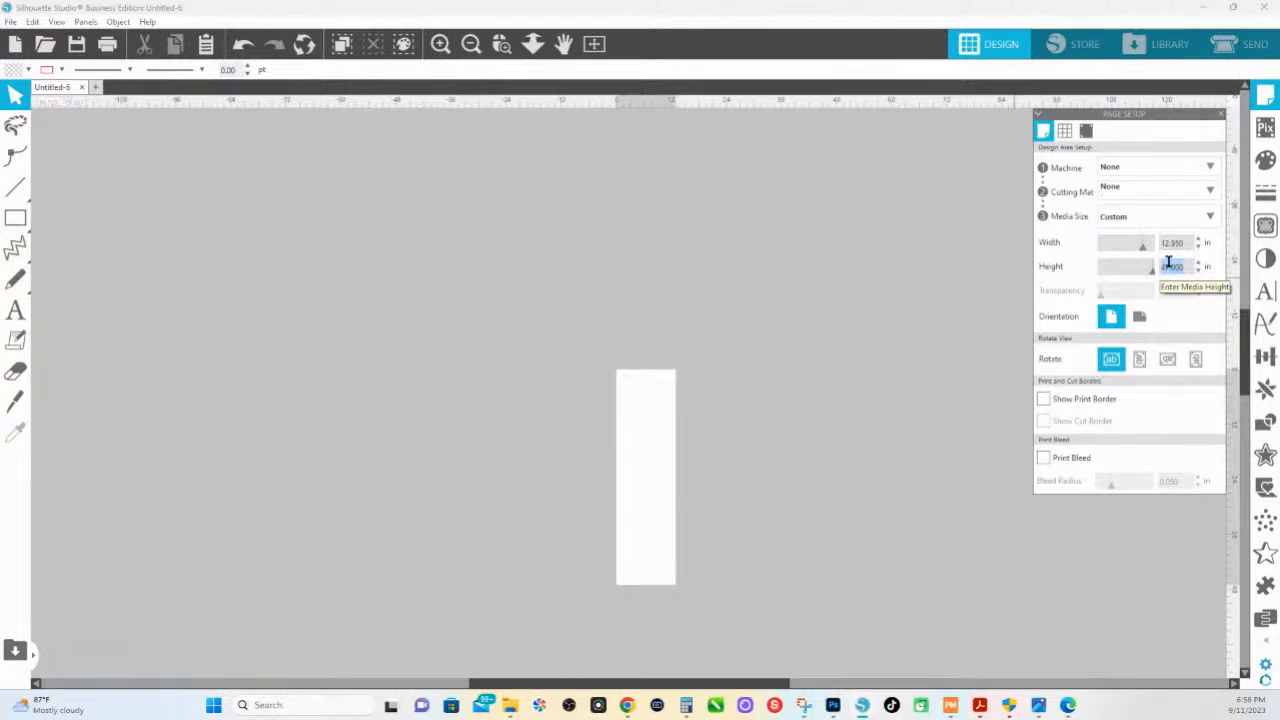
pyautogui.press('Return')
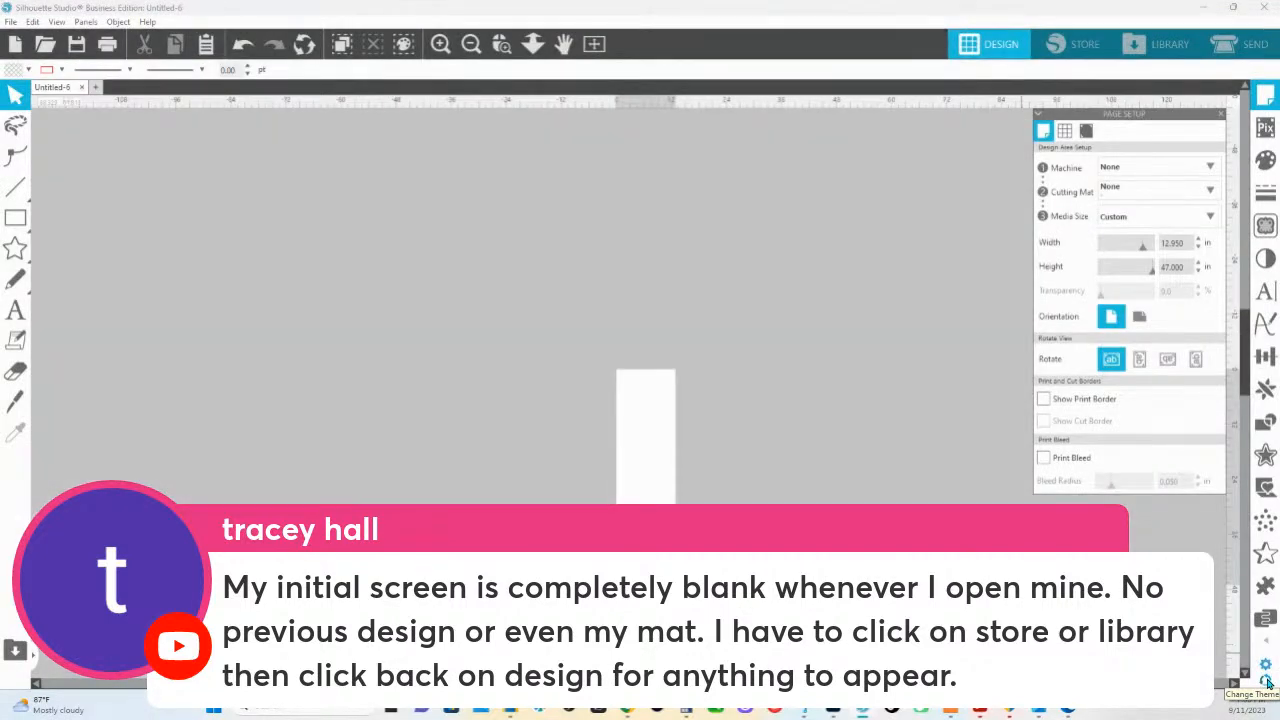
# - Set the background color to Light in the display preferences and move the dialog clear of the page area
pyautogui.click(1266, 665)
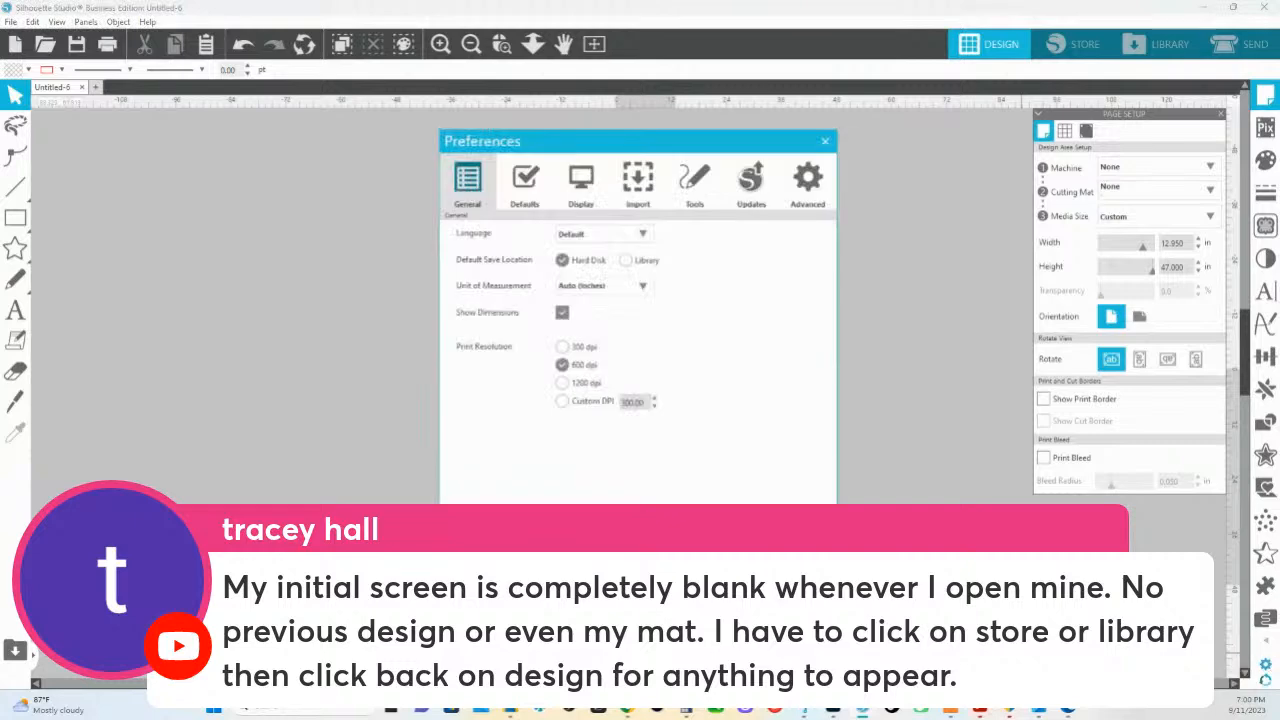
pyautogui.click(581, 182)
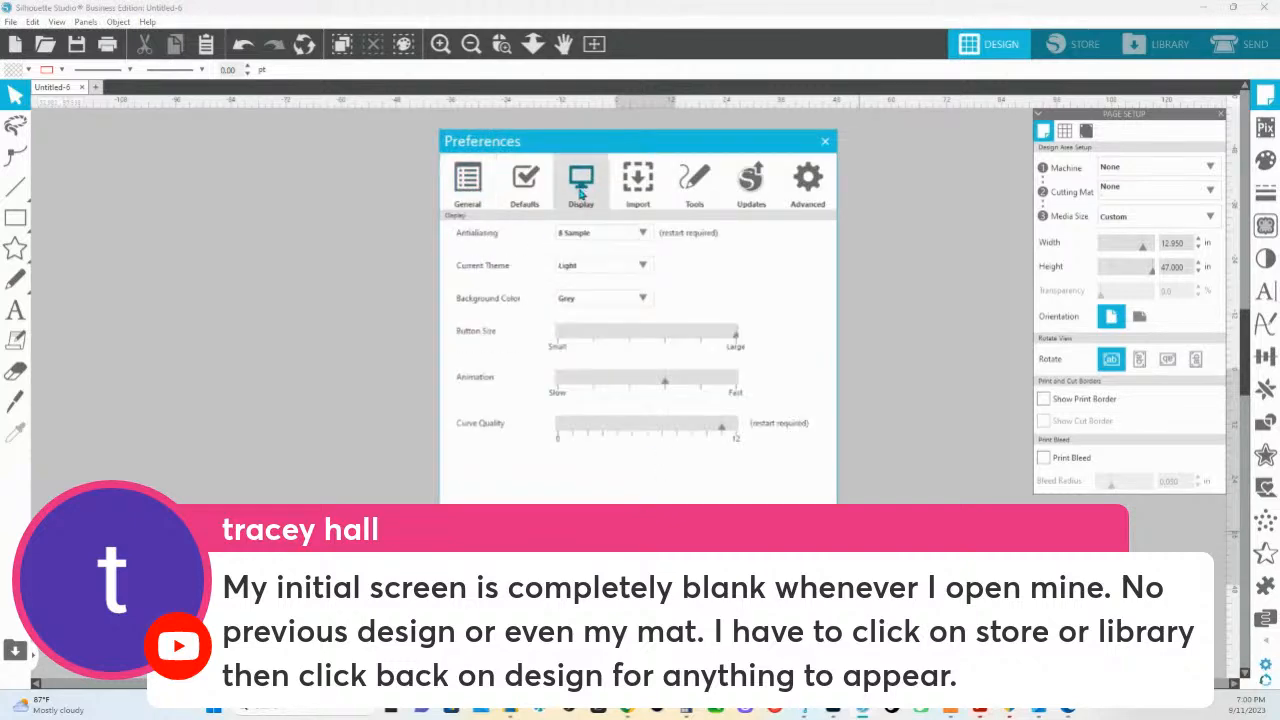
pyautogui.click(615, 300)
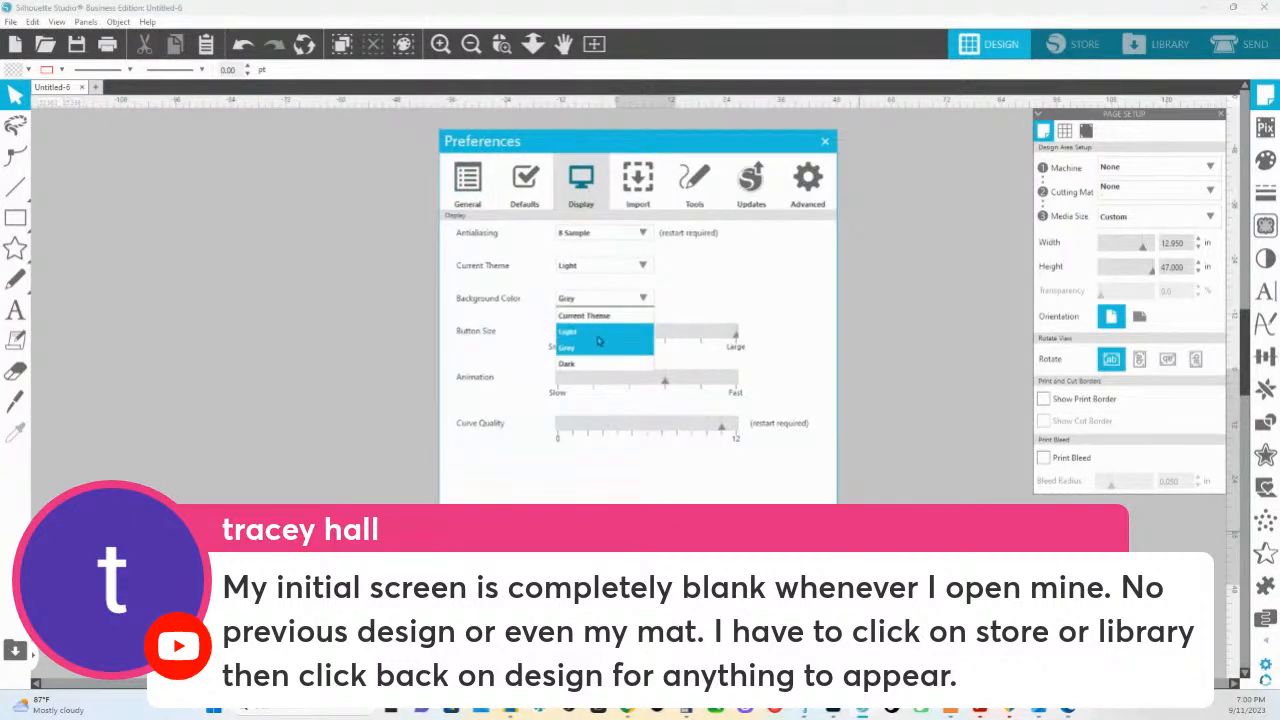
pyautogui.click(599, 334)
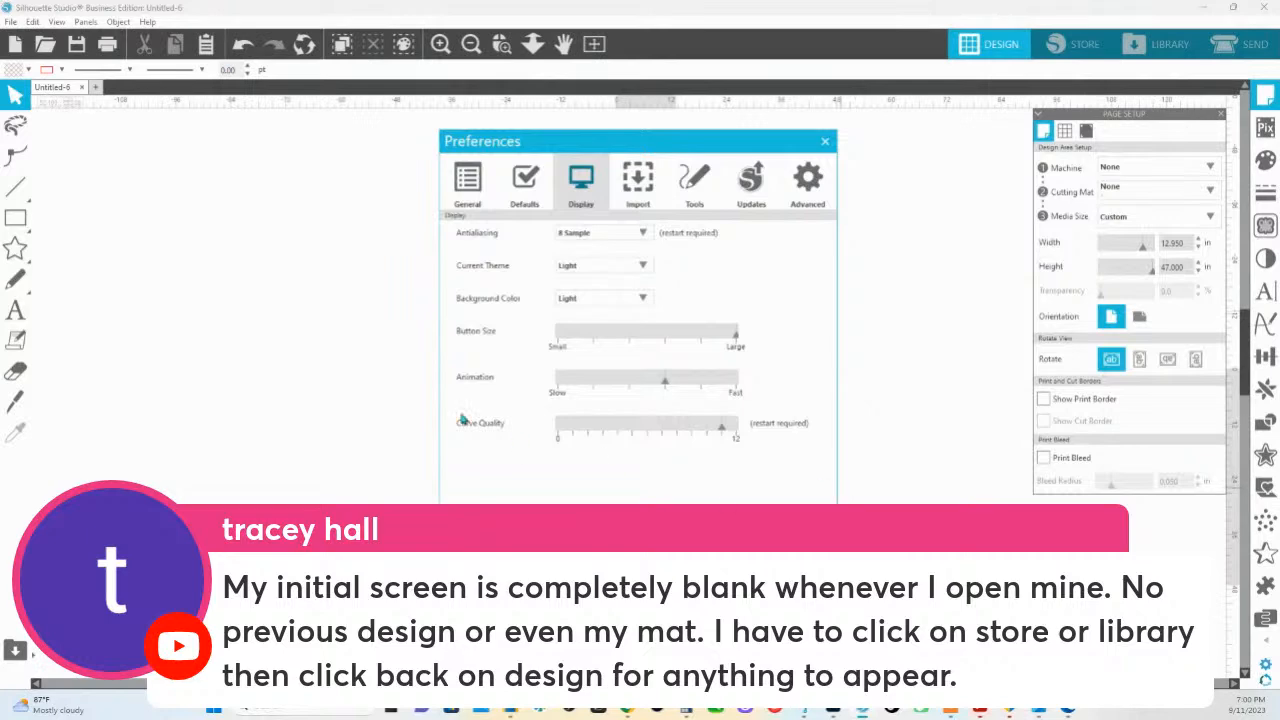
pyautogui.moveTo(564, 151); pyautogui.dragTo(780, 469)
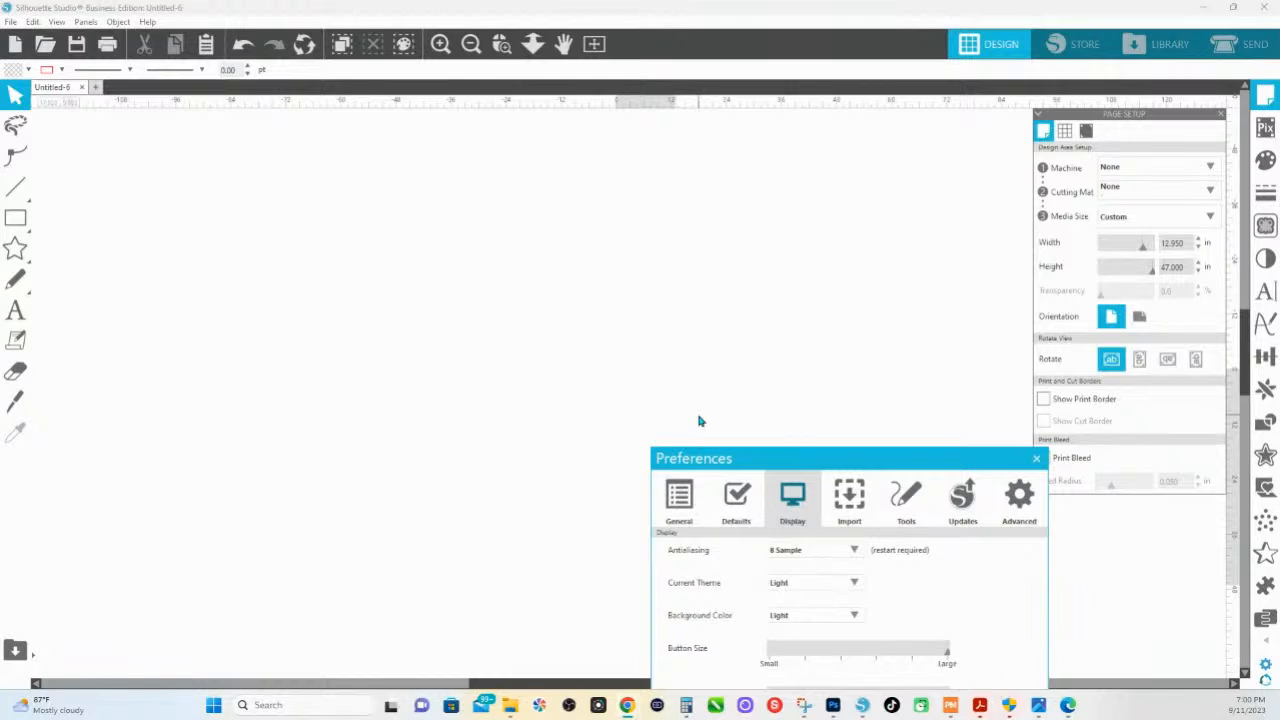
# - Set the machine to Cameo and the cutting mat to Cameo 12 x 12 in
pyautogui.click(1131, 170)
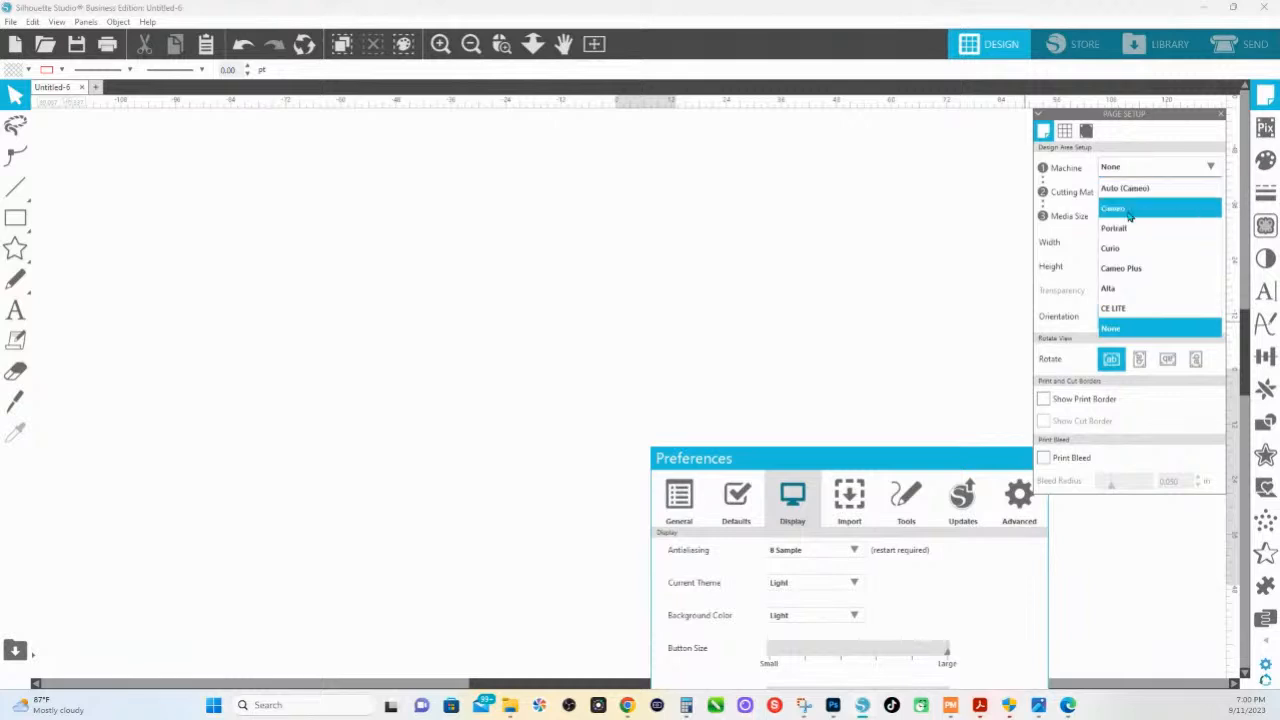
pyautogui.click(1129, 209)
pyautogui.click(1140, 190)
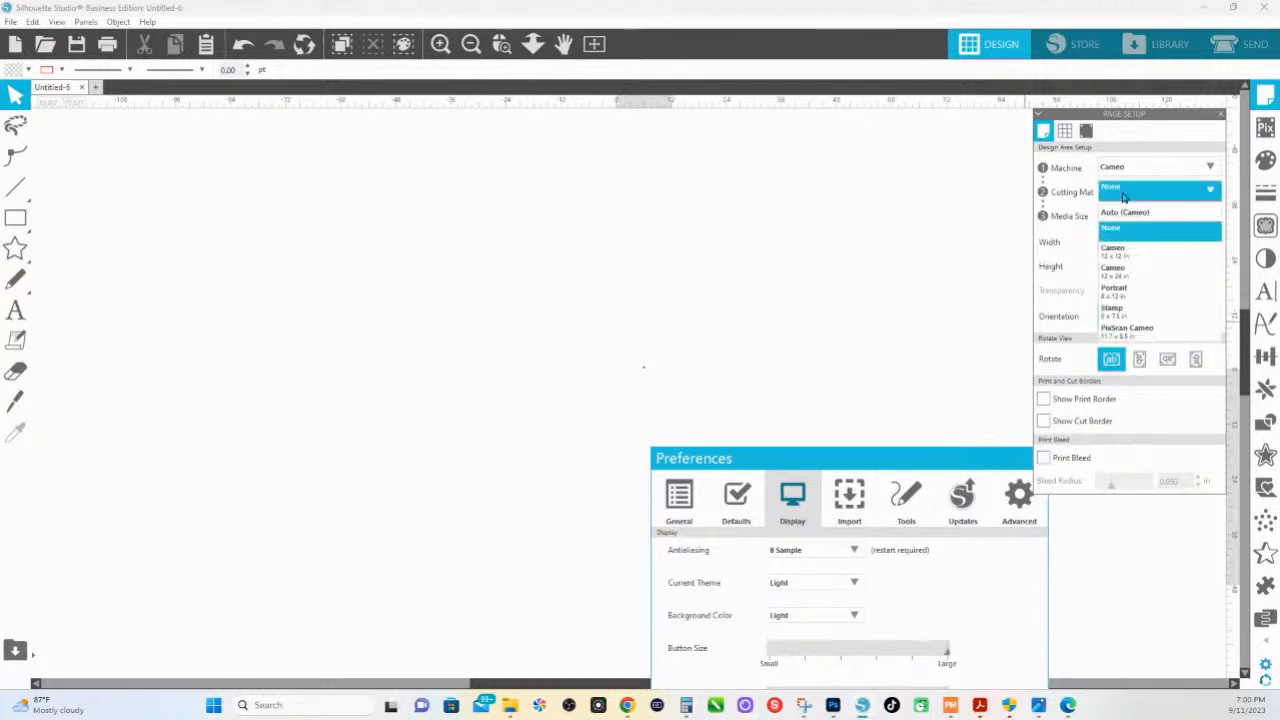
pyautogui.click(1120, 262)
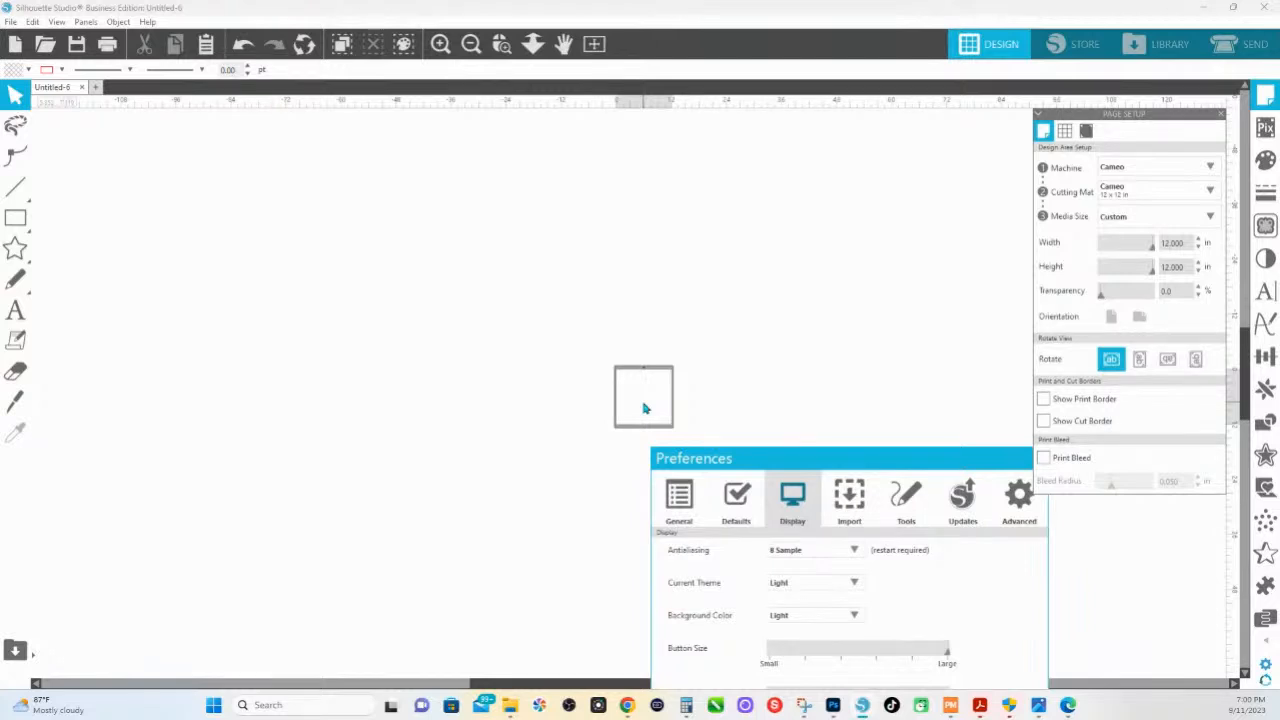
# - Set the background color to Grey in the display preferences and apply the change
pyautogui.moveTo(759, 458); pyautogui.dragTo(713, 197)
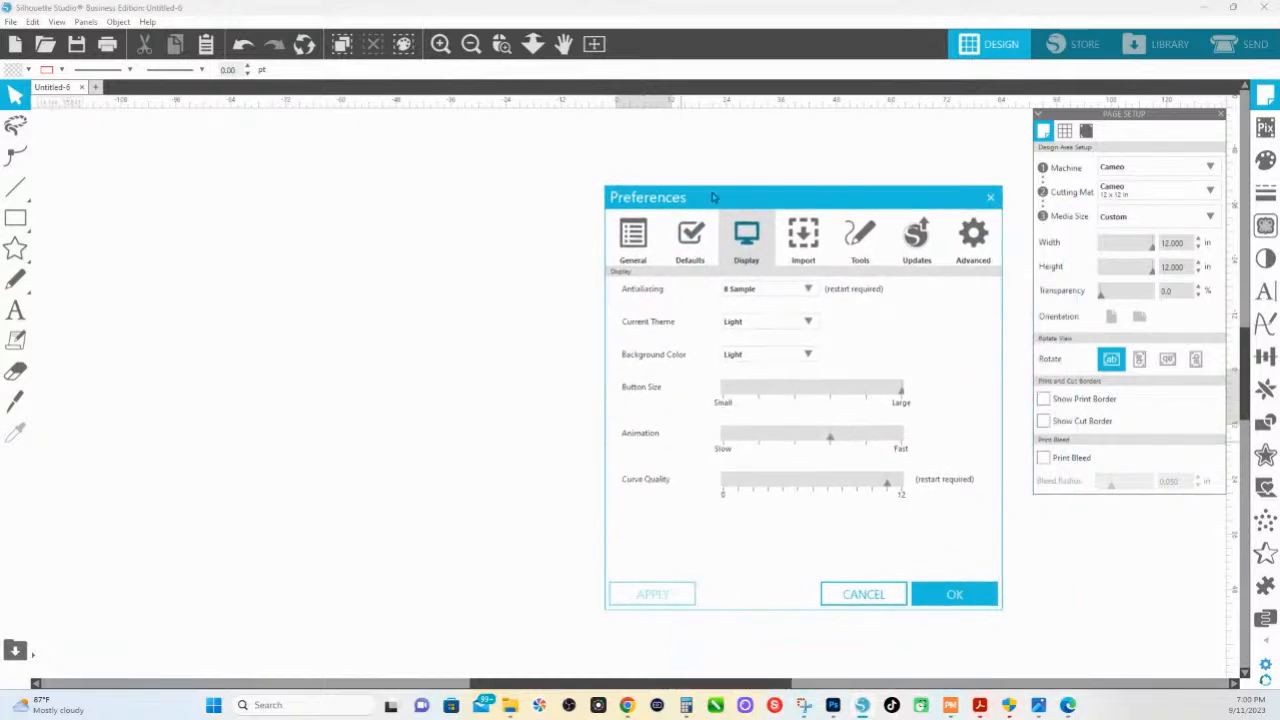
pyautogui.click(758, 364)
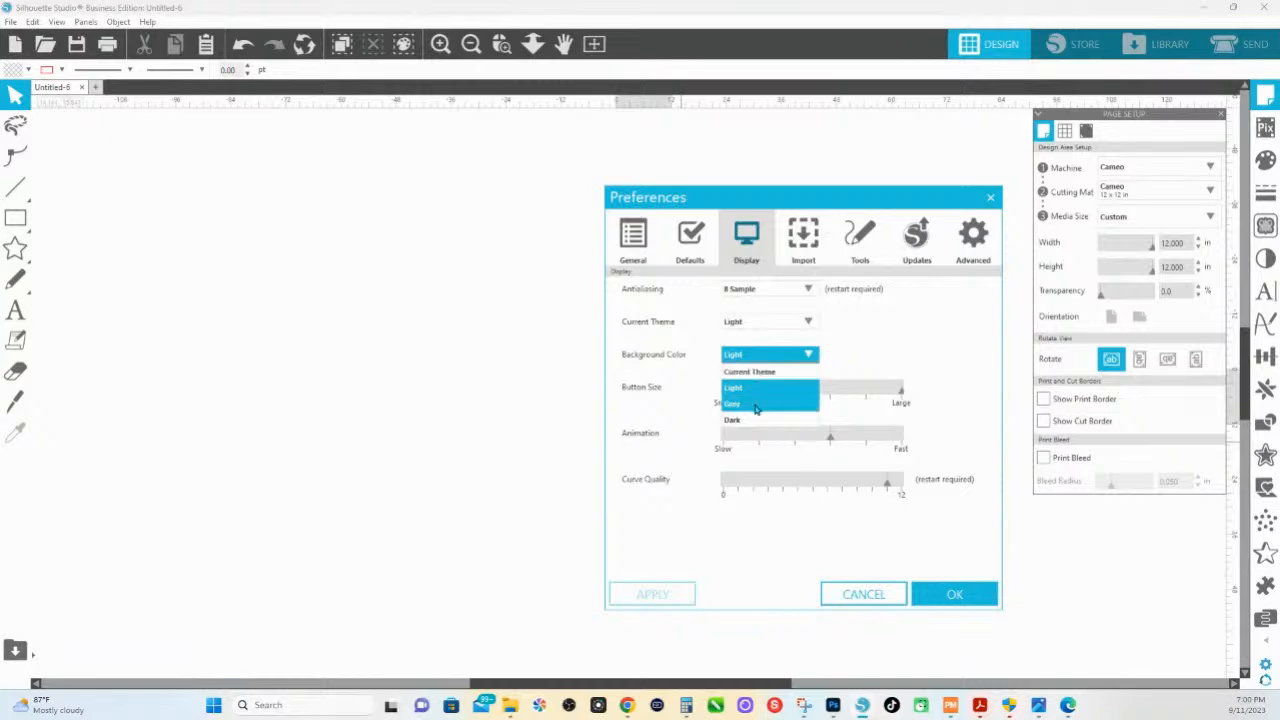
pyautogui.click(756, 409)
pyautogui.click(948, 600)
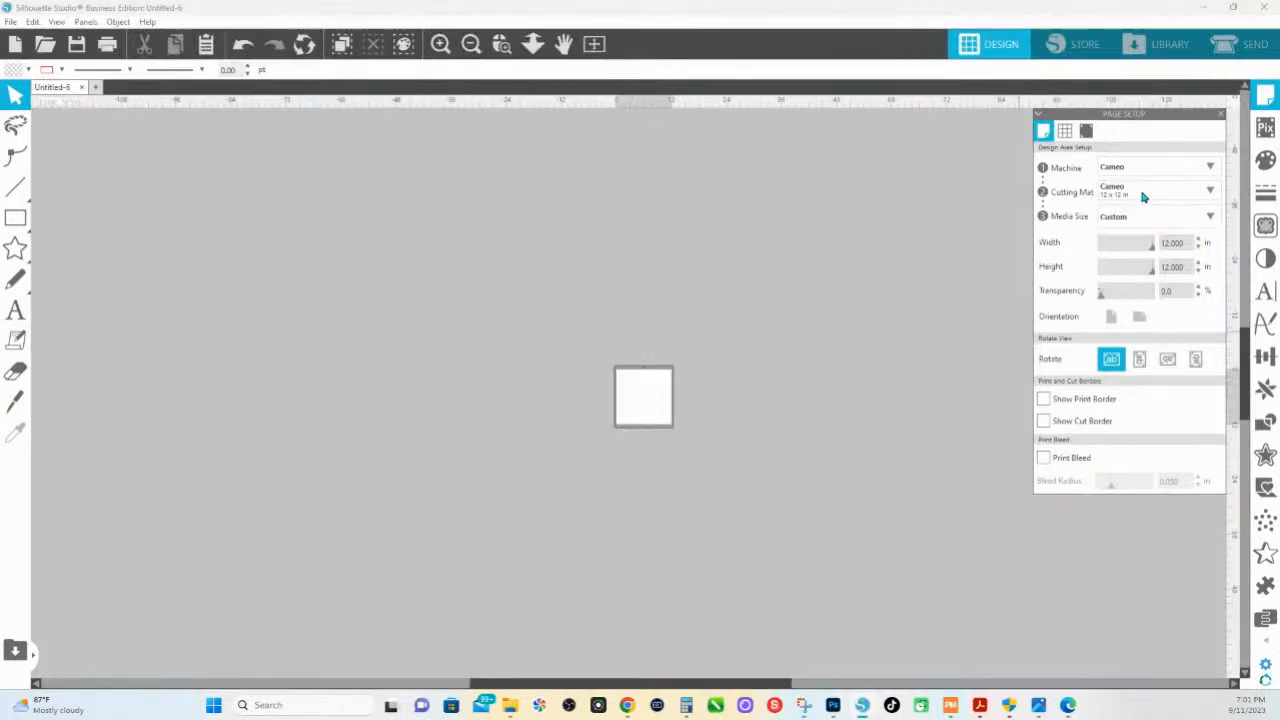
# - Set the machine to None in the page setup and show the print border on the page
pyautogui.click(1140, 168)
pyautogui.click(1122, 329)
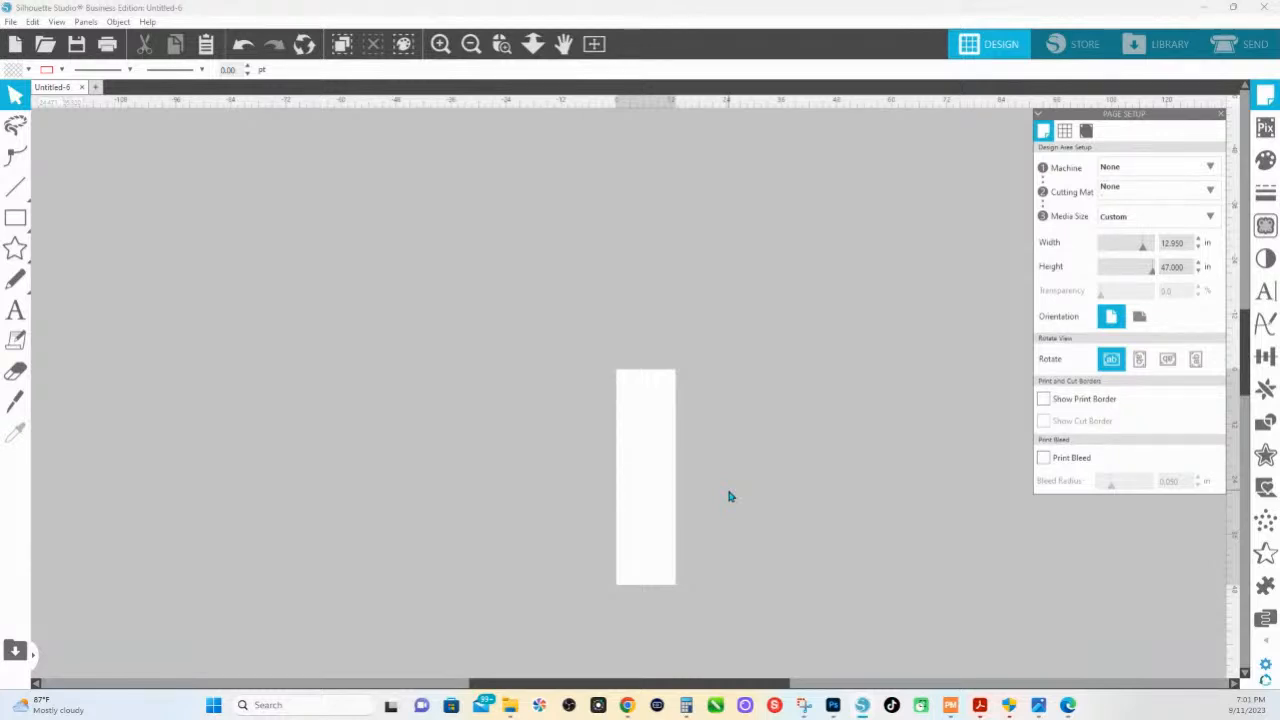
pyautogui.click(1043, 399)
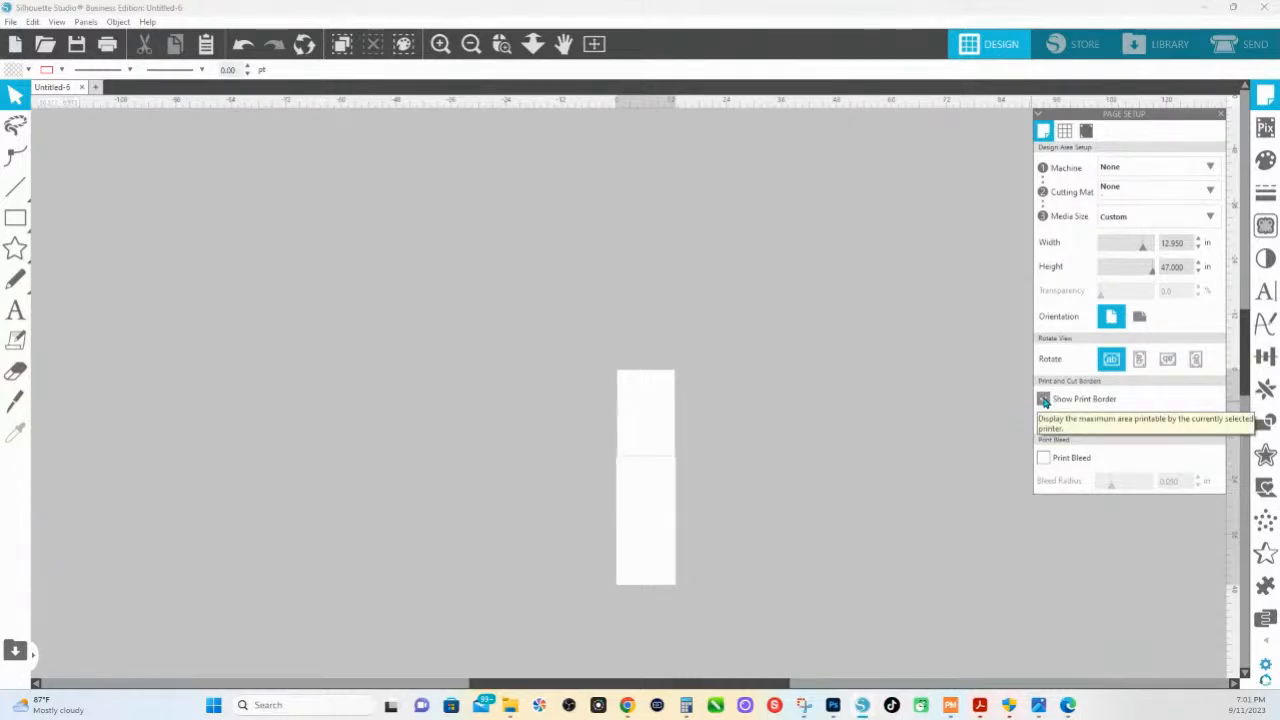
pyautogui.click(501, 43)
pyautogui.moveTo(523, 306); pyautogui.dragTo(860, 614)
pyautogui.hscroll(-5, 747, 378)
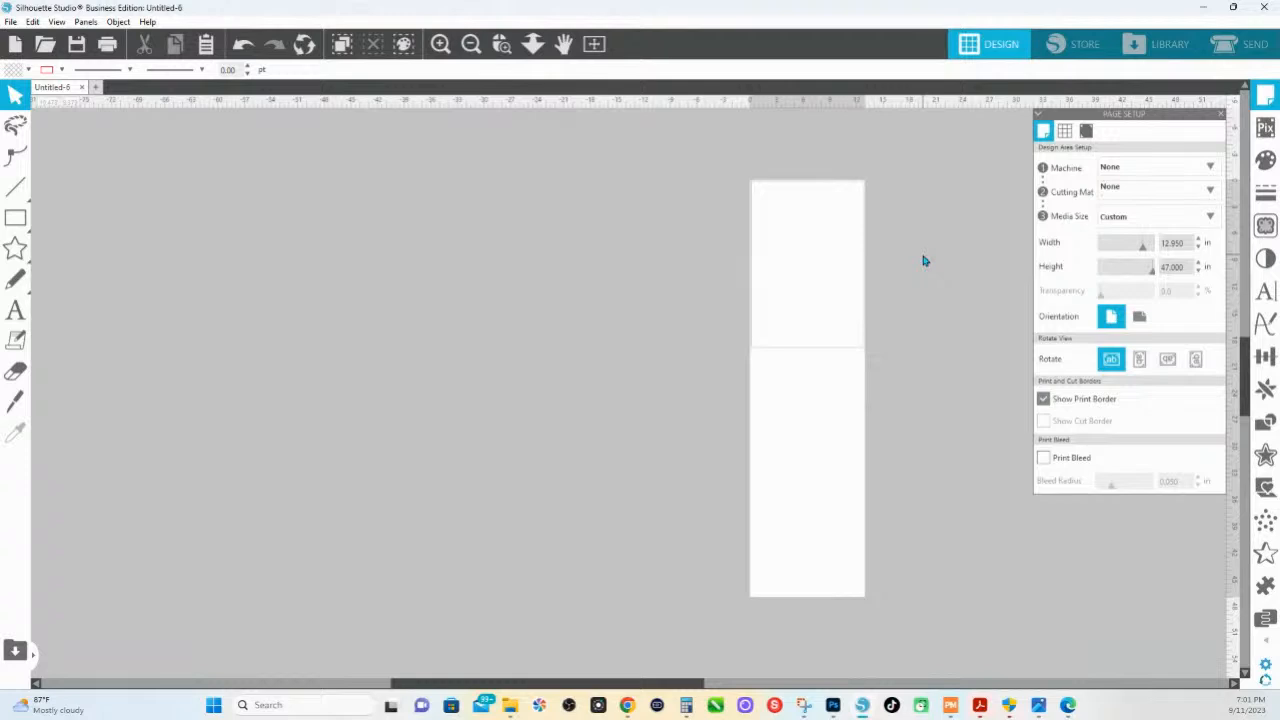
pyautogui.click(501, 43)
pyautogui.moveTo(676, 142); pyautogui.dragTo(965, 462)
pyautogui.scroll(1, 980, 484)
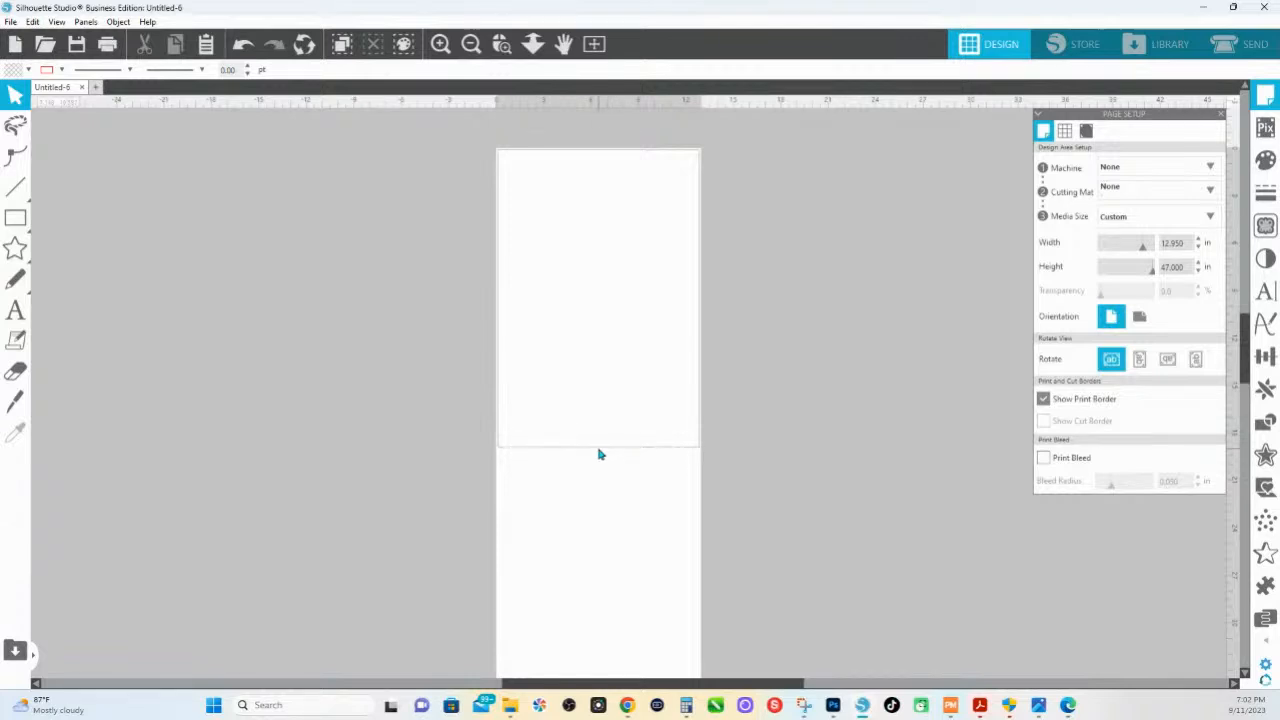
# - Open the Print dialog and view the printing preferences of the WF-7210 Series HS INK HQ SUBLIMATION printer
pyautogui.click(107, 43)
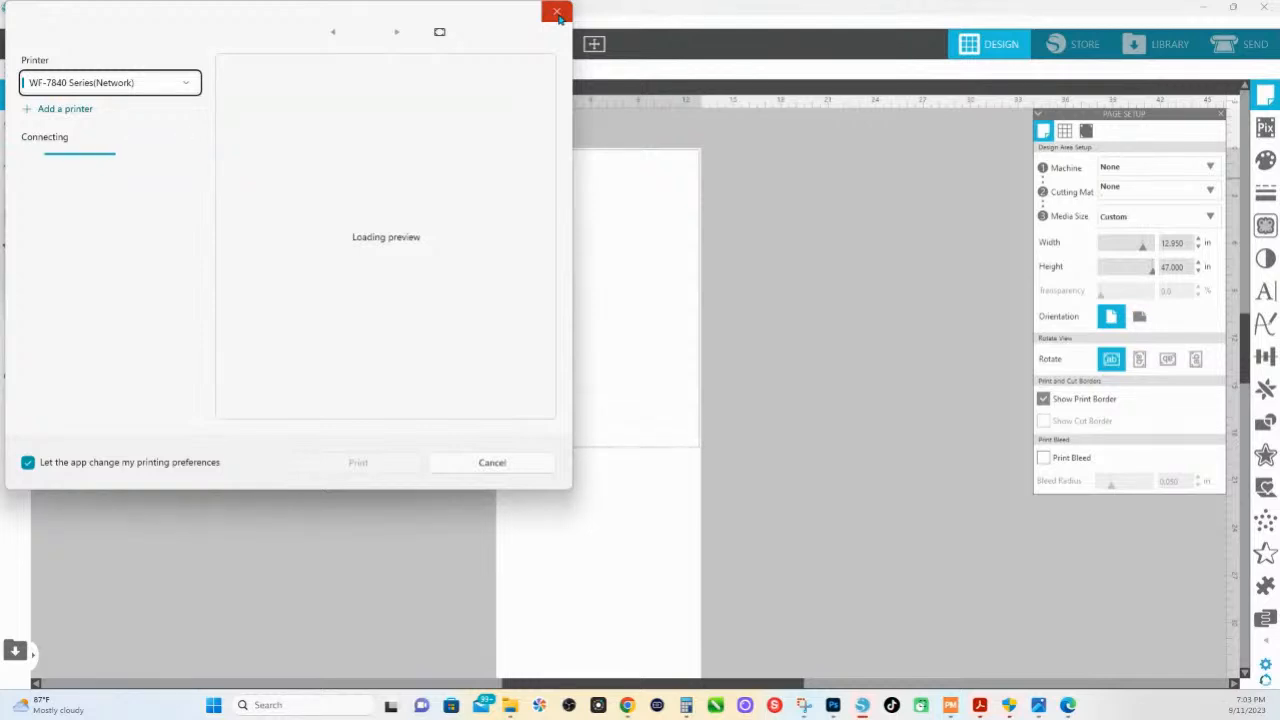
pyautogui.click(559, 15)
pyautogui.moveTo(211, 26); pyautogui.dragTo(637, 196)
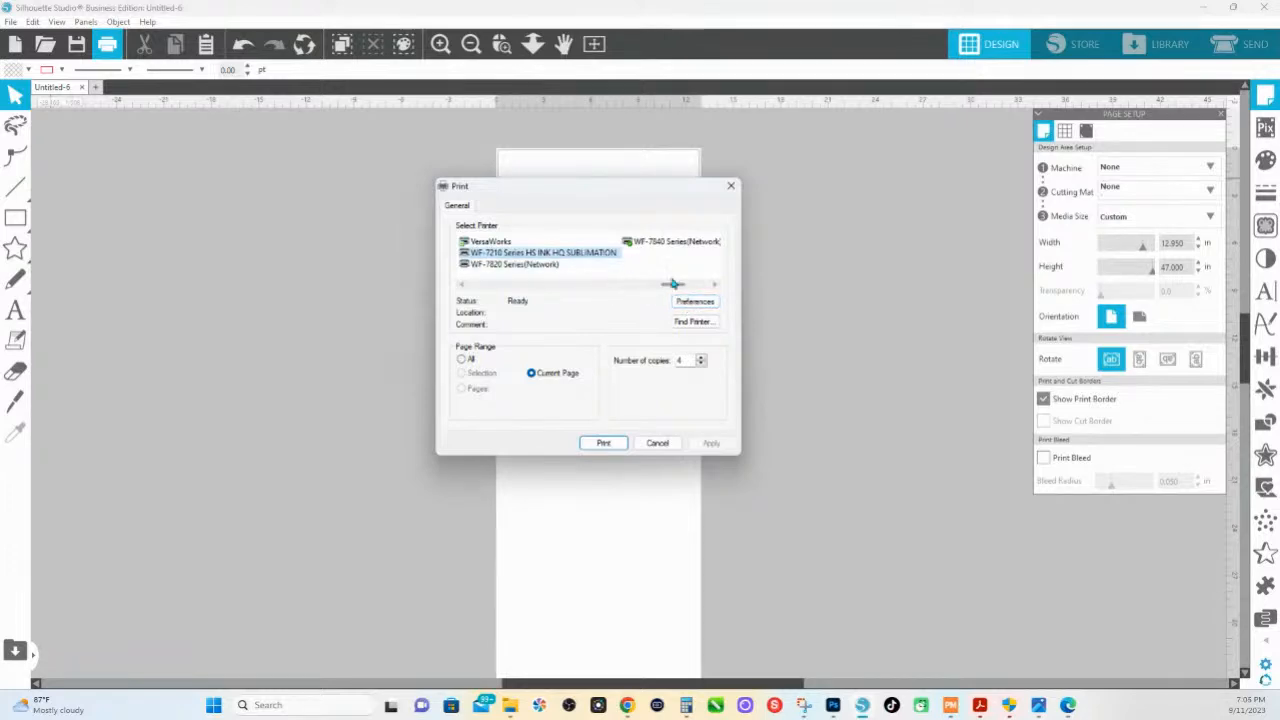
pyautogui.click(689, 304)
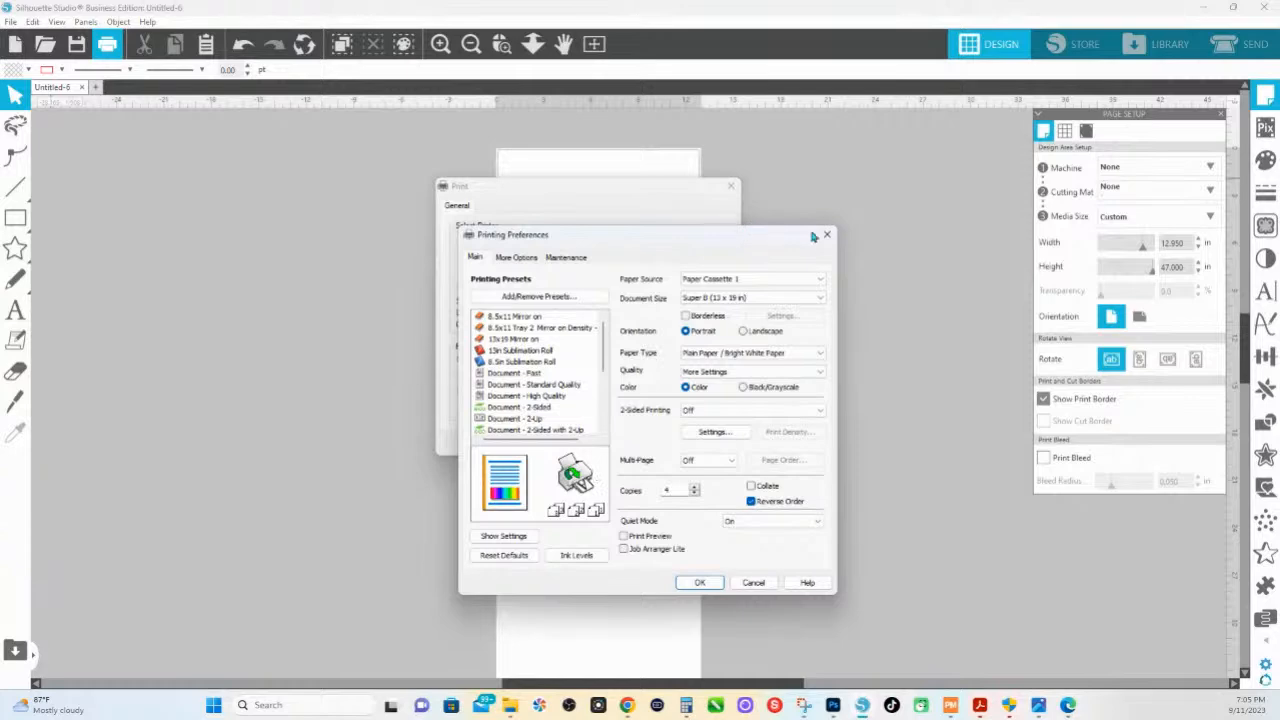
pyautogui.press('Escape')
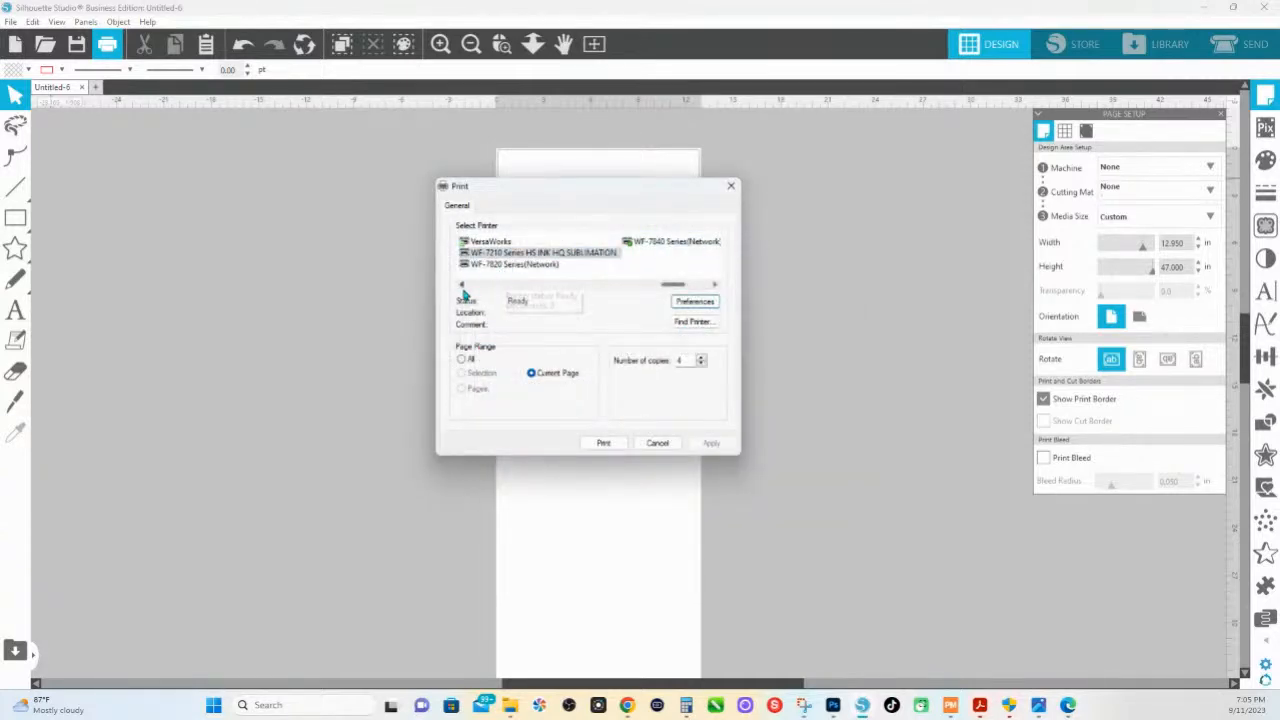
# - Find the EPSON WF-7210 Series entry in the printer list and view its printing preferences
pyautogui.click(462, 285)
pyautogui.click(462, 285)
pyautogui.click(462, 285)
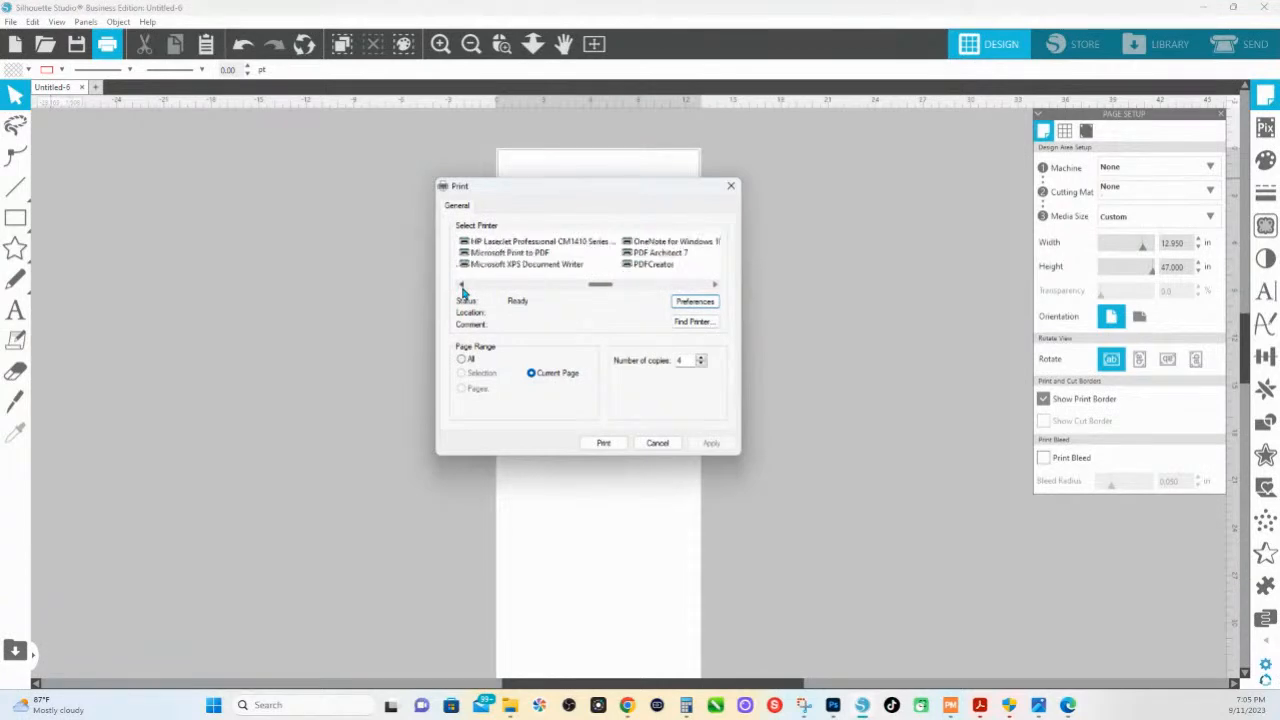
pyautogui.click(462, 285)
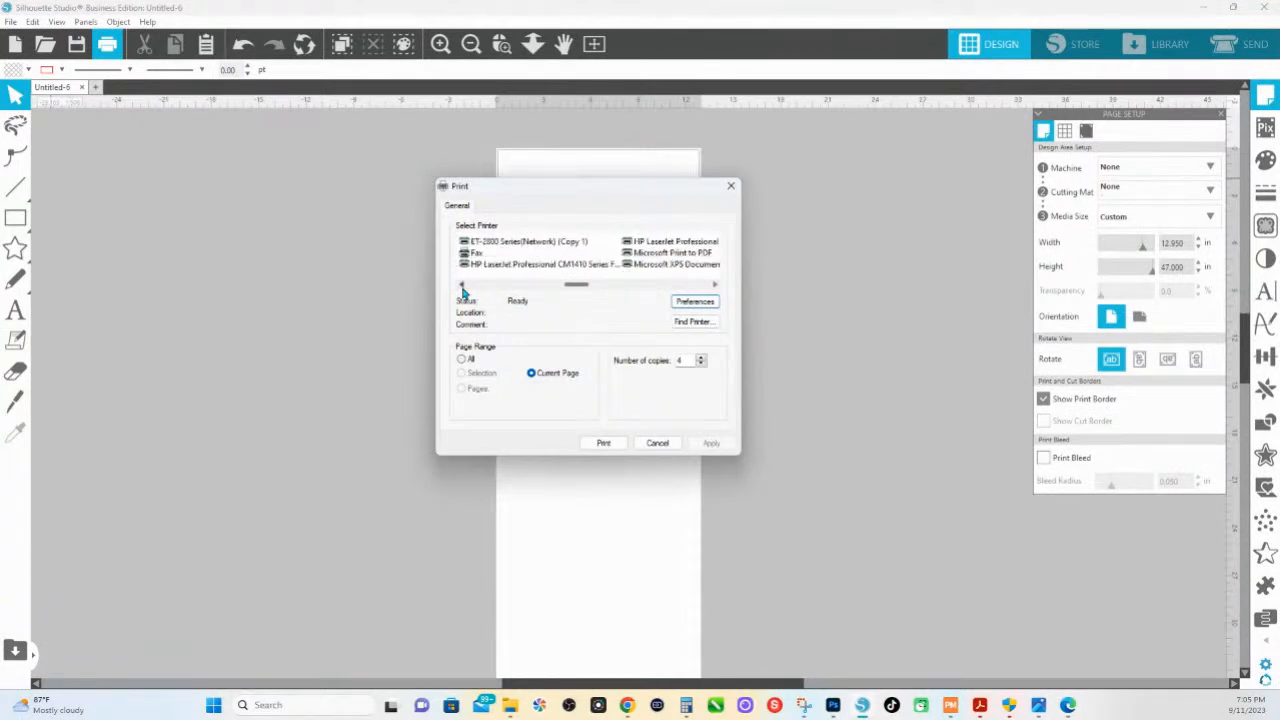
pyautogui.click(462, 285)
pyautogui.click(462, 285)
pyautogui.click(563, 244)
pyautogui.click(695, 302)
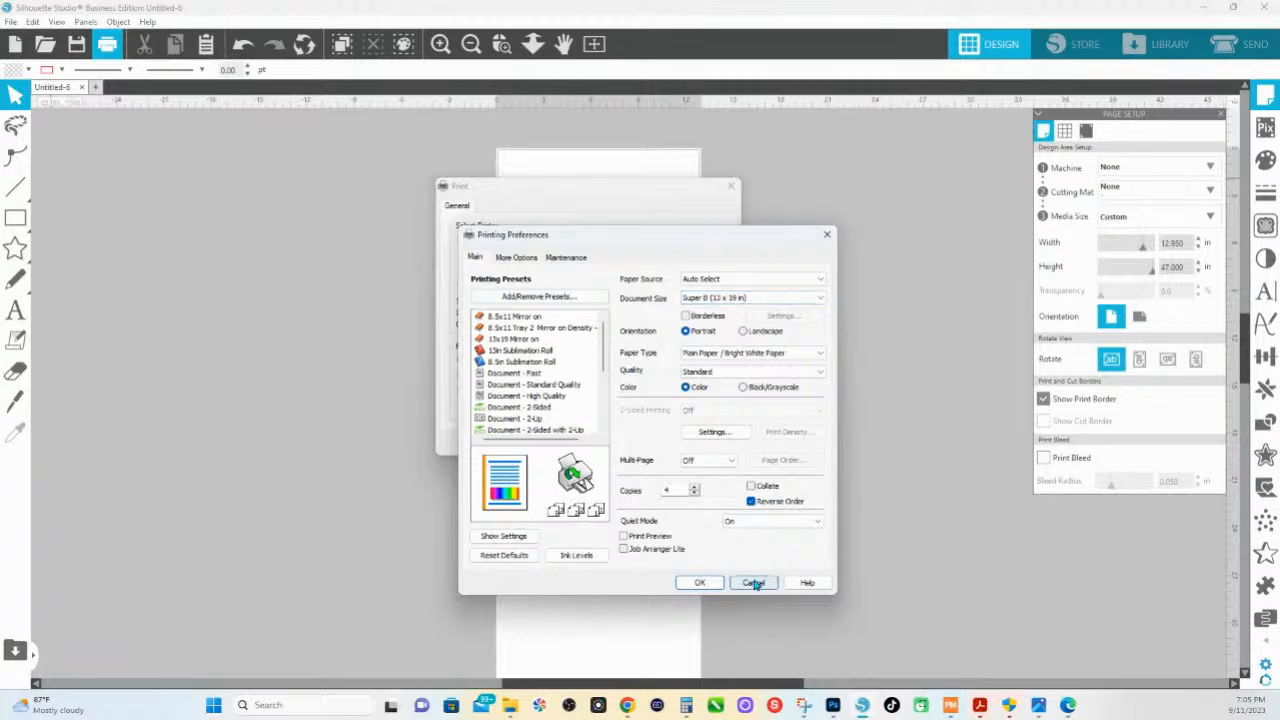
pyautogui.click(827, 234)
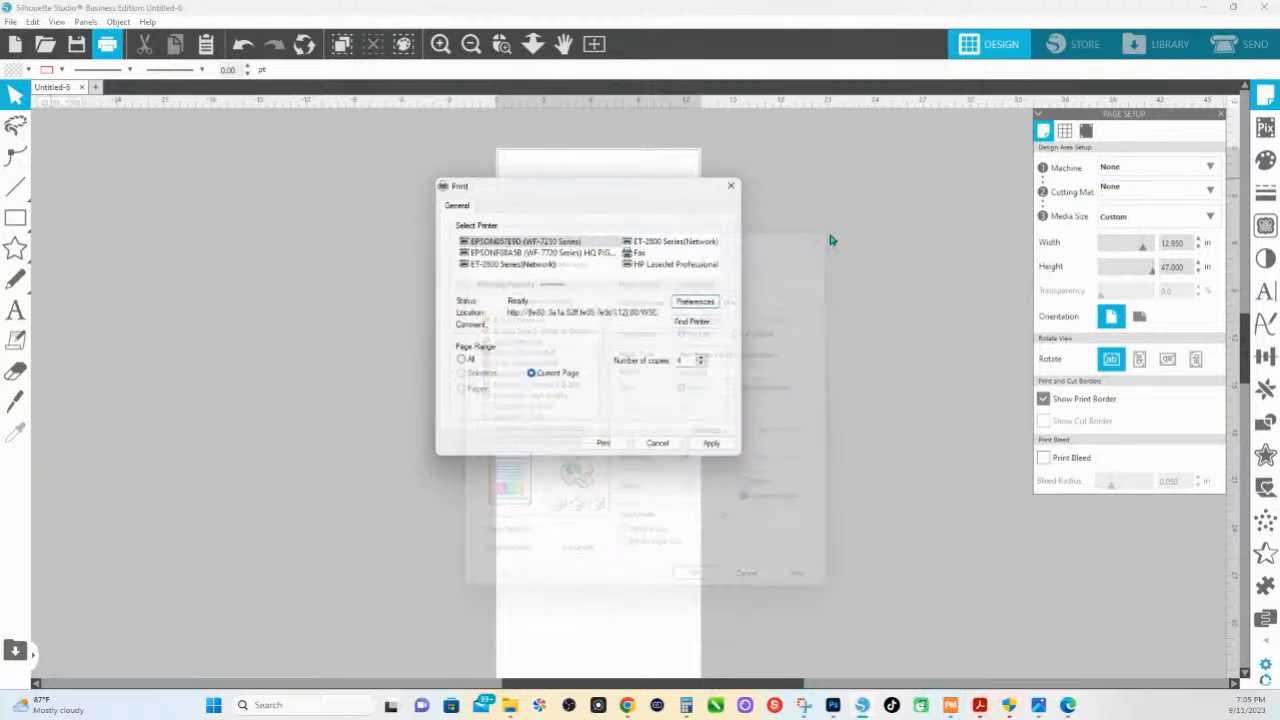
# - Select the EPSON WF-7840 Series printer and request its printing preferences
pyautogui.click(578, 258)
pyautogui.click(675, 241)
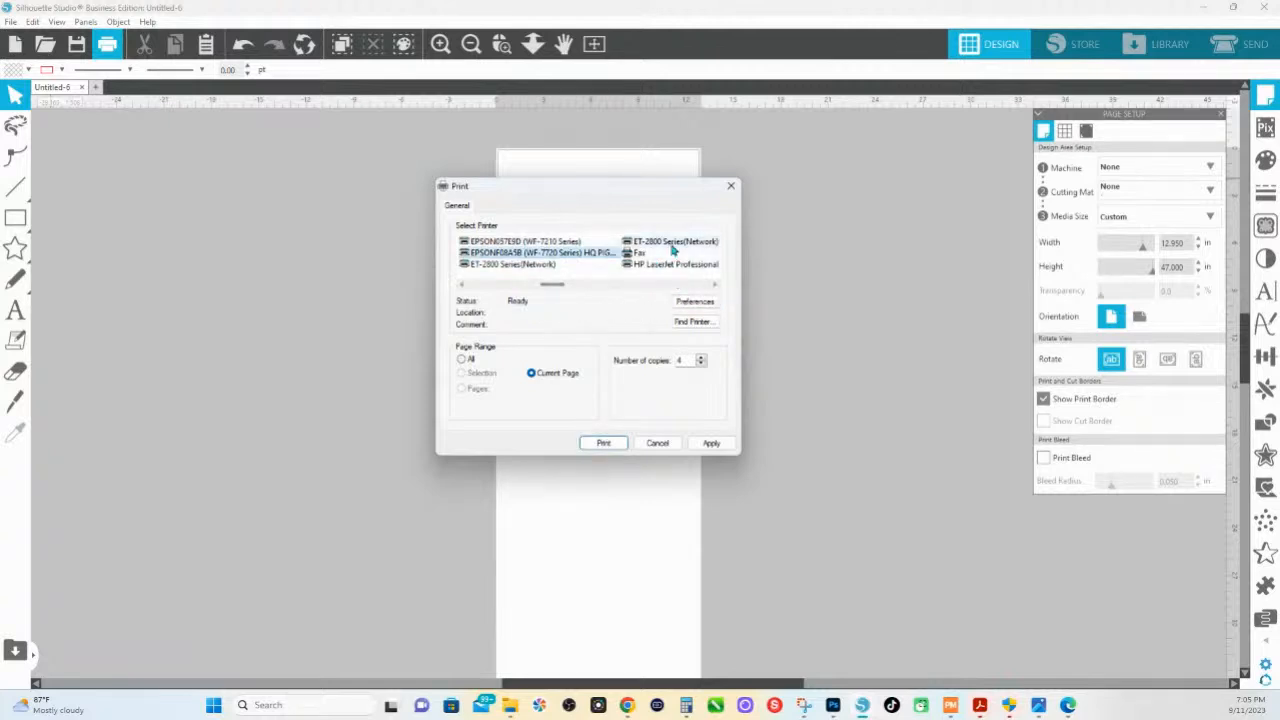
pyautogui.click(461, 284)
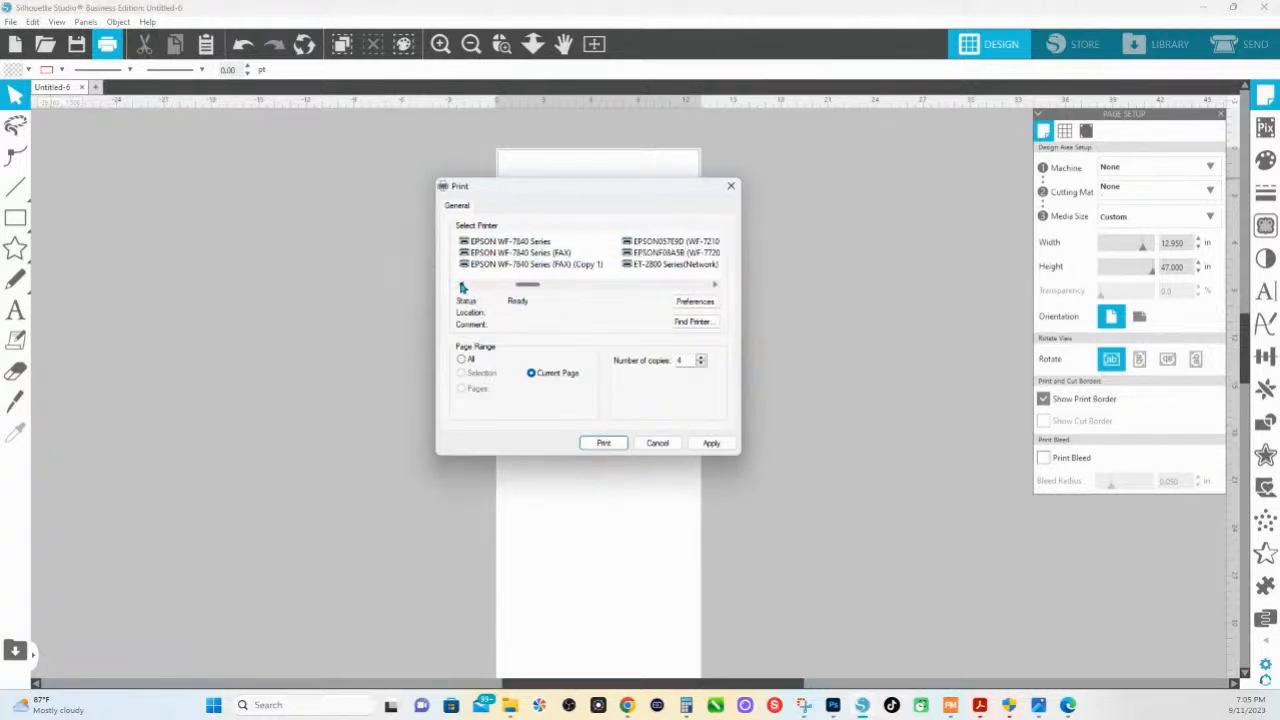
pyautogui.click(520, 243)
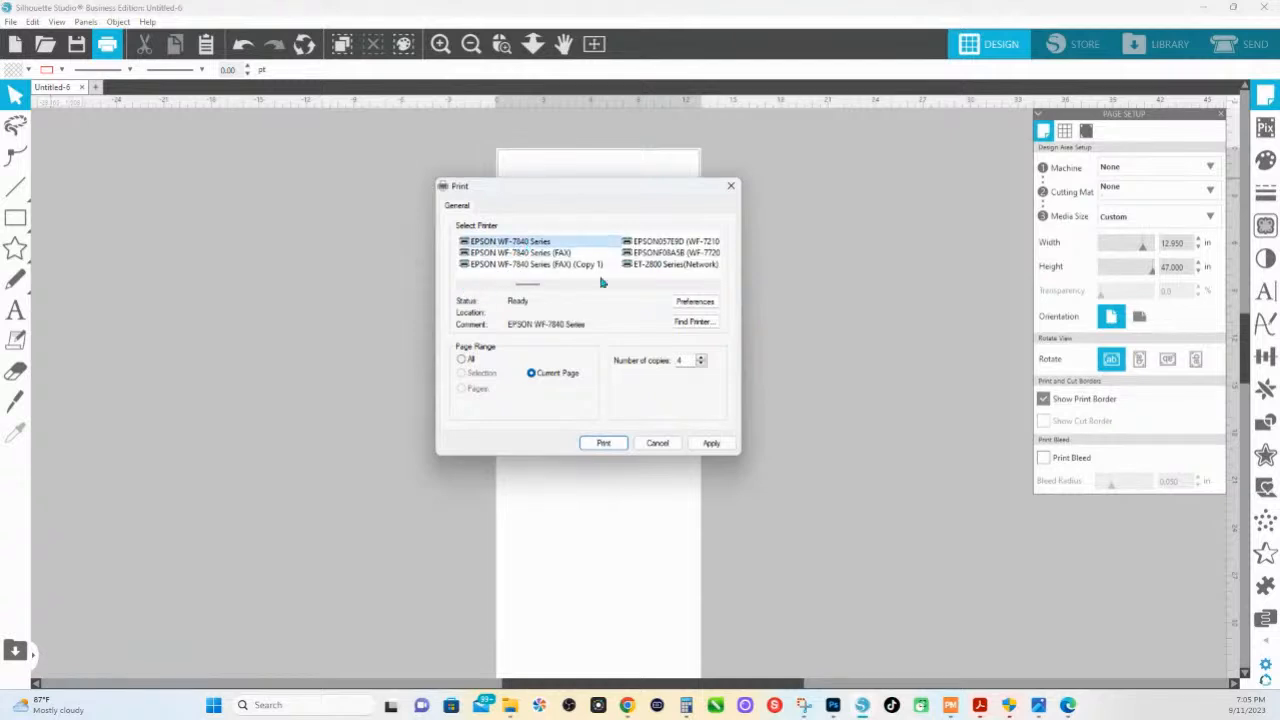
pyautogui.click(693, 303)
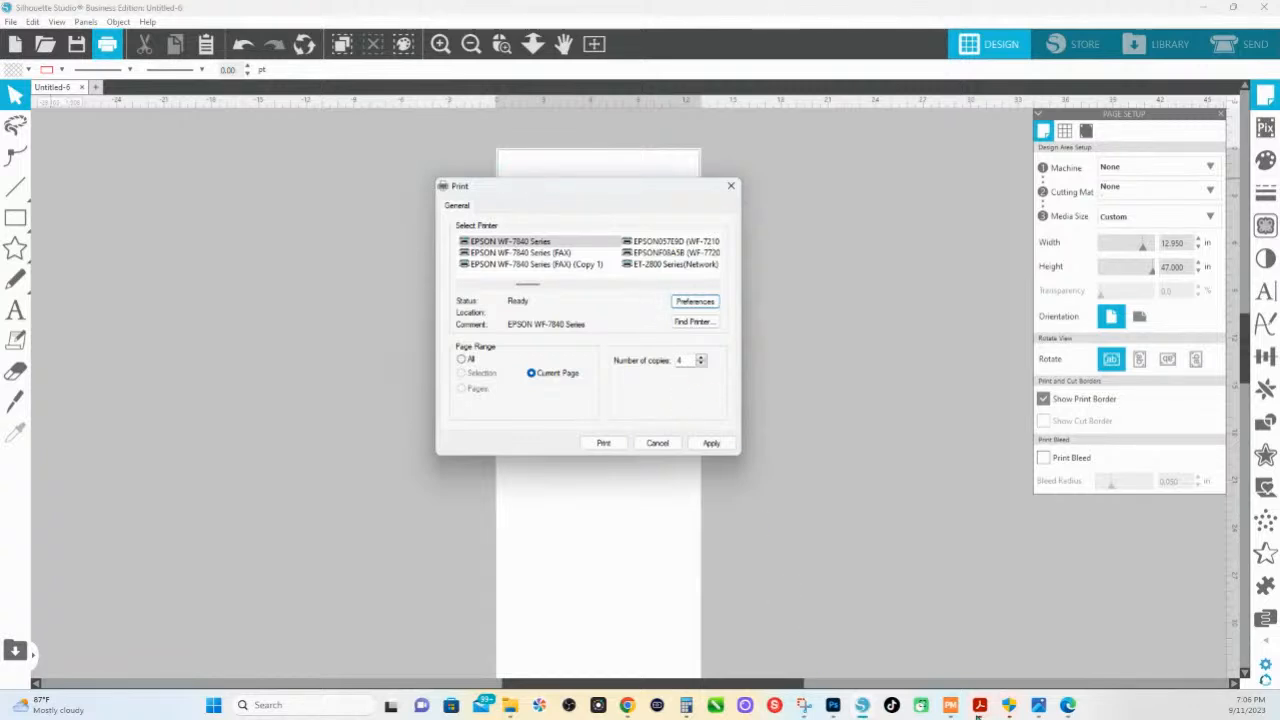
# - Clear the pending HP Smart permission request and view the EPSON WF-7840 Series printing preferences without changing them
pyautogui.moveTo(1009, 711)
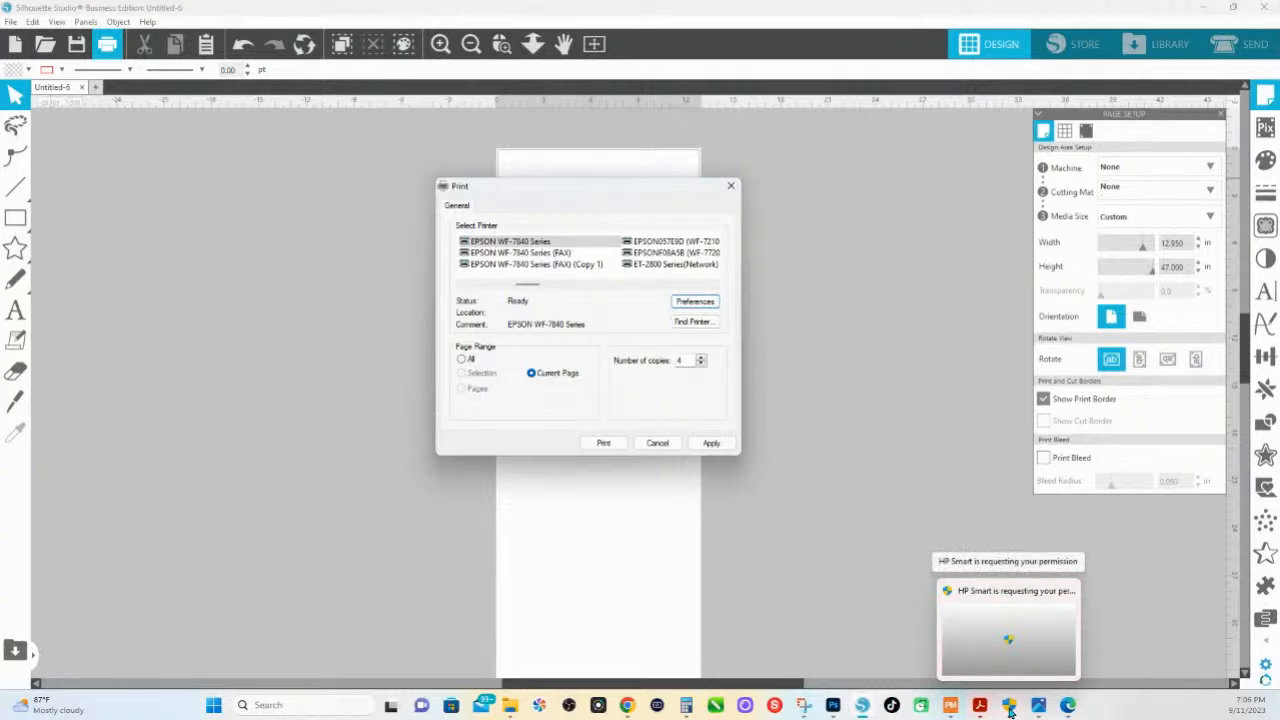
pyautogui.click(1005, 710)
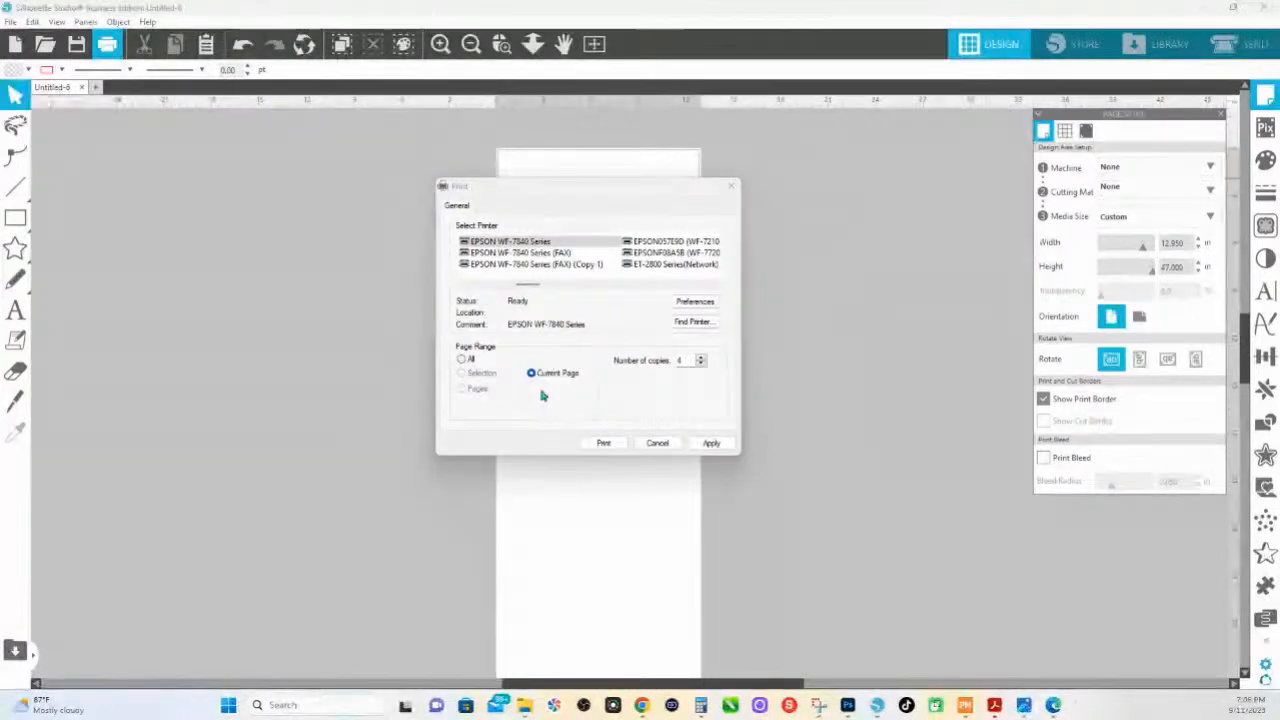
pyautogui.click(980, 497)
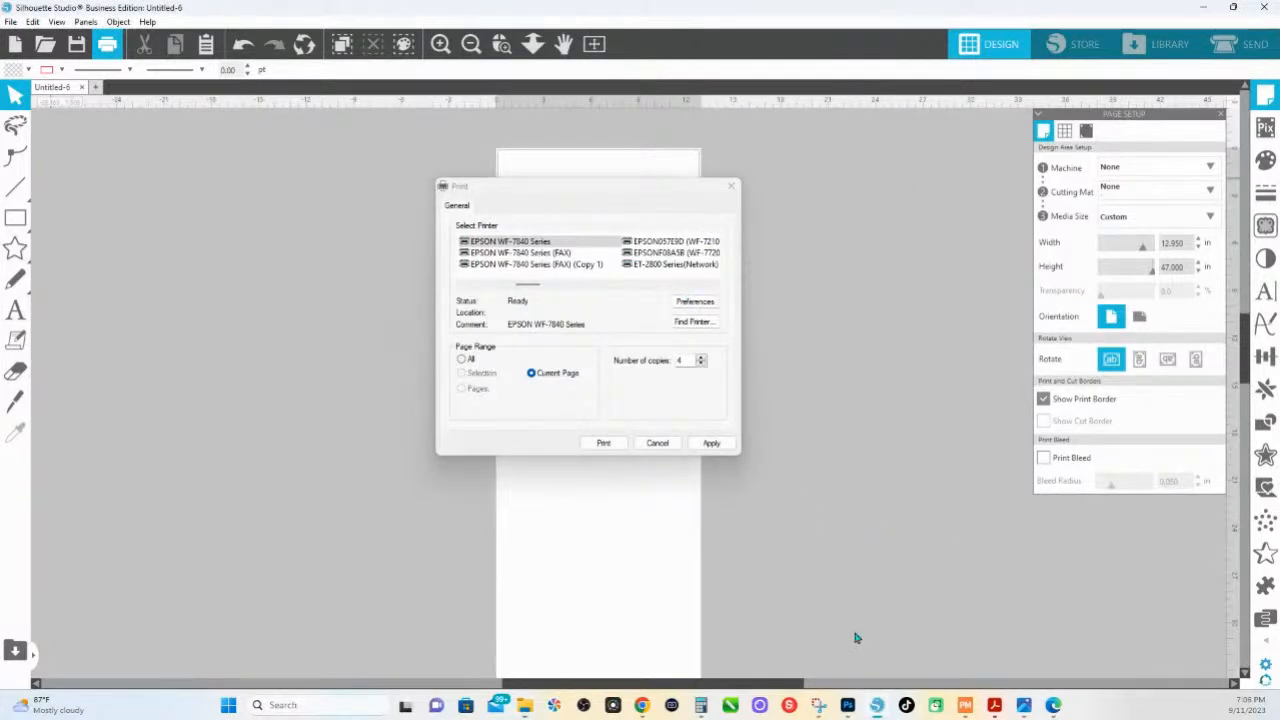
pyautogui.click(694, 301)
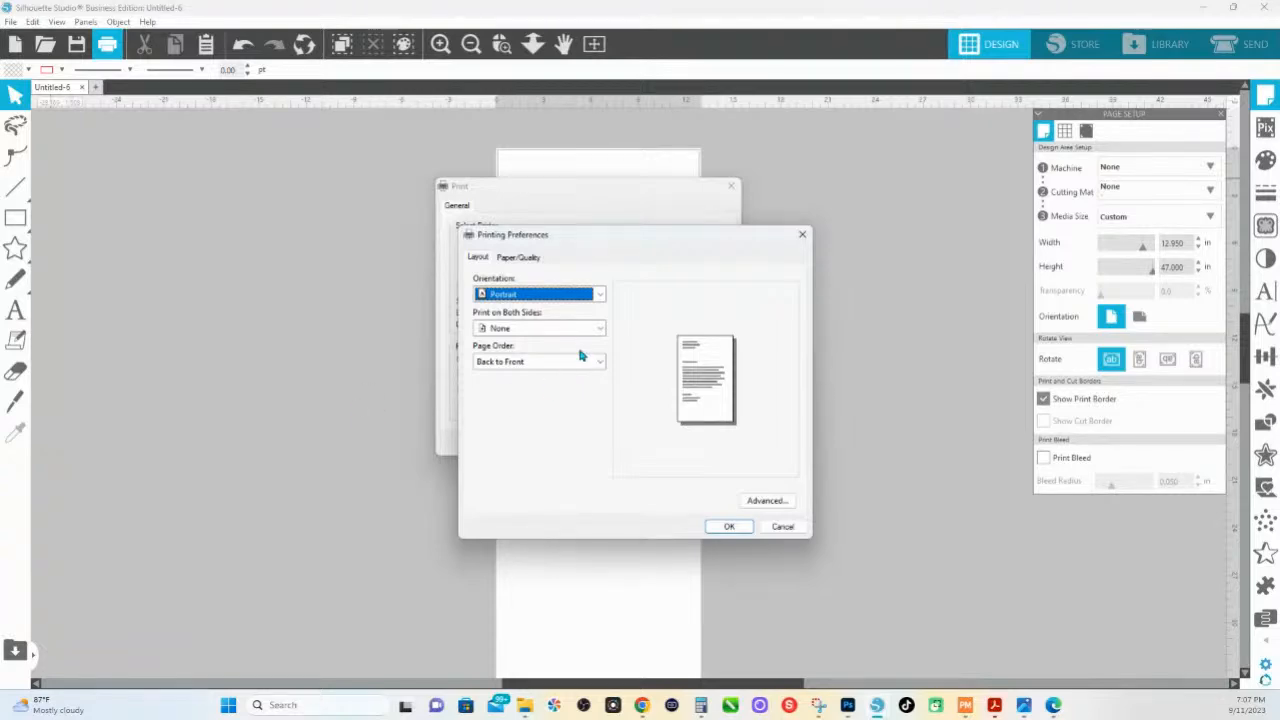
pyautogui.click(775, 529)
pyautogui.click(779, 528)
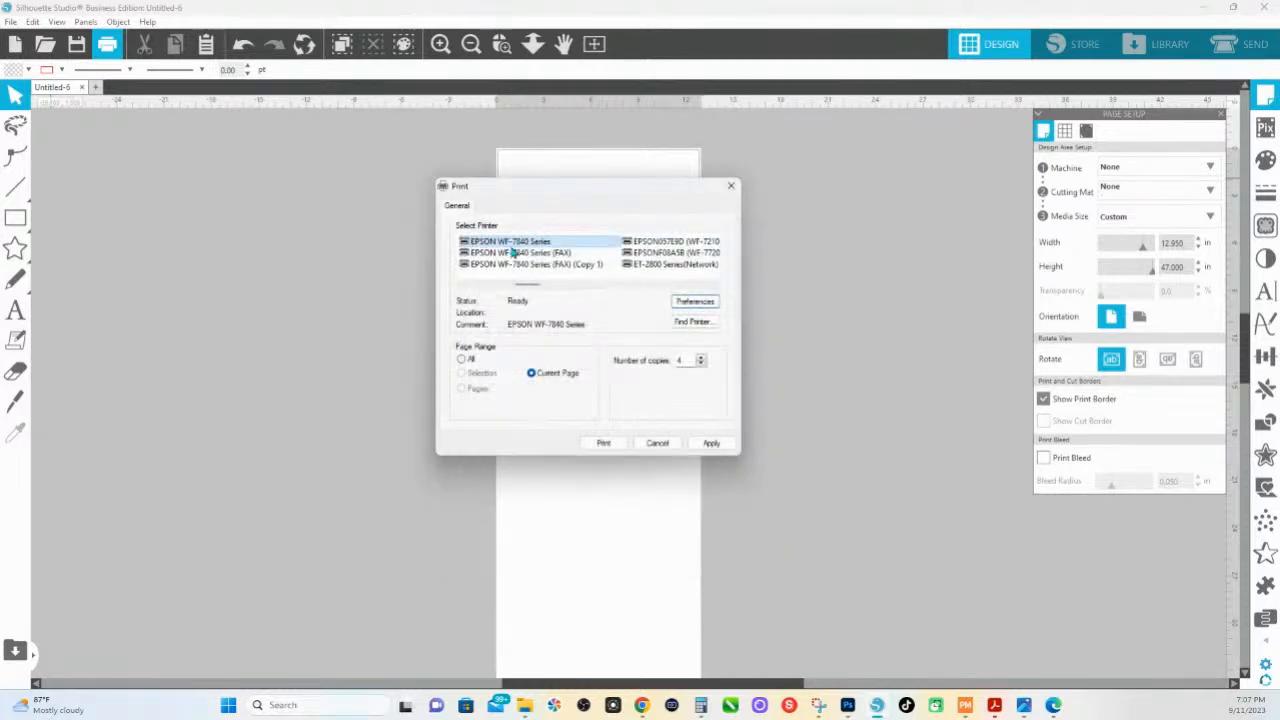
# - View the printing preferences of the EPSON WF-7840 Series (FAX) and the EPSON WF-7210 Series printers
pyautogui.click(519, 258)
pyautogui.click(694, 301)
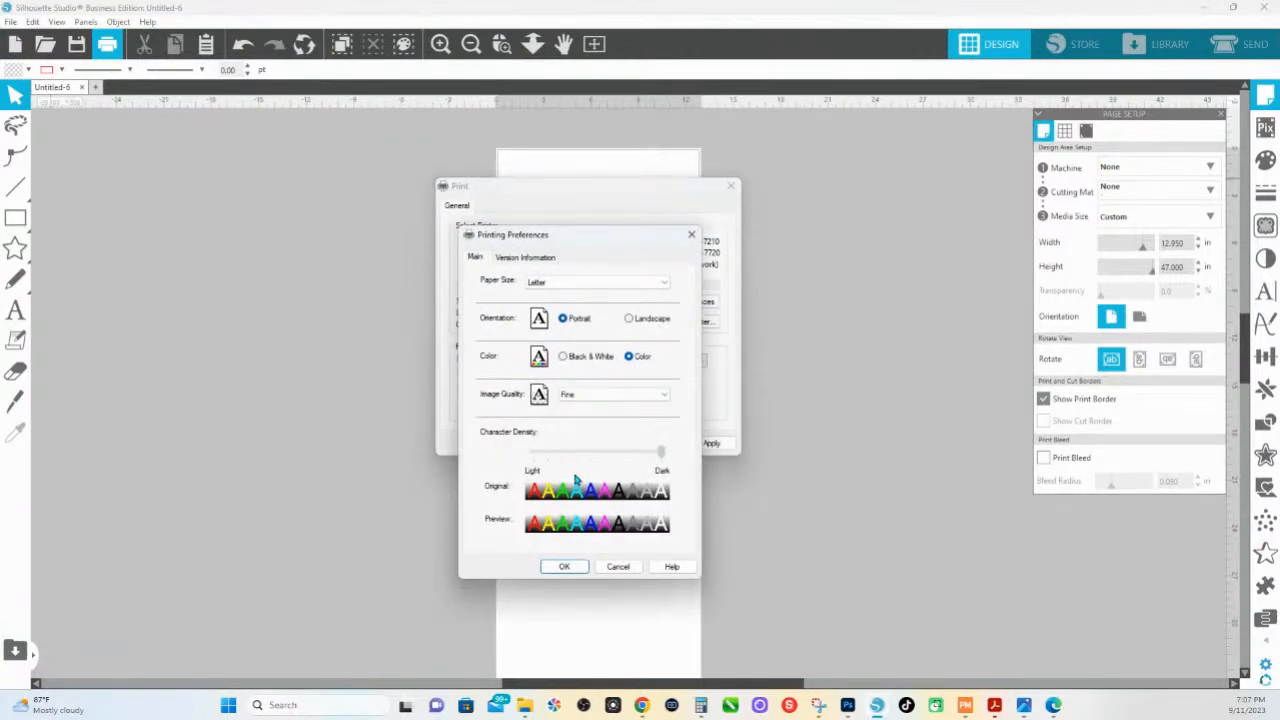
pyautogui.click(619, 566)
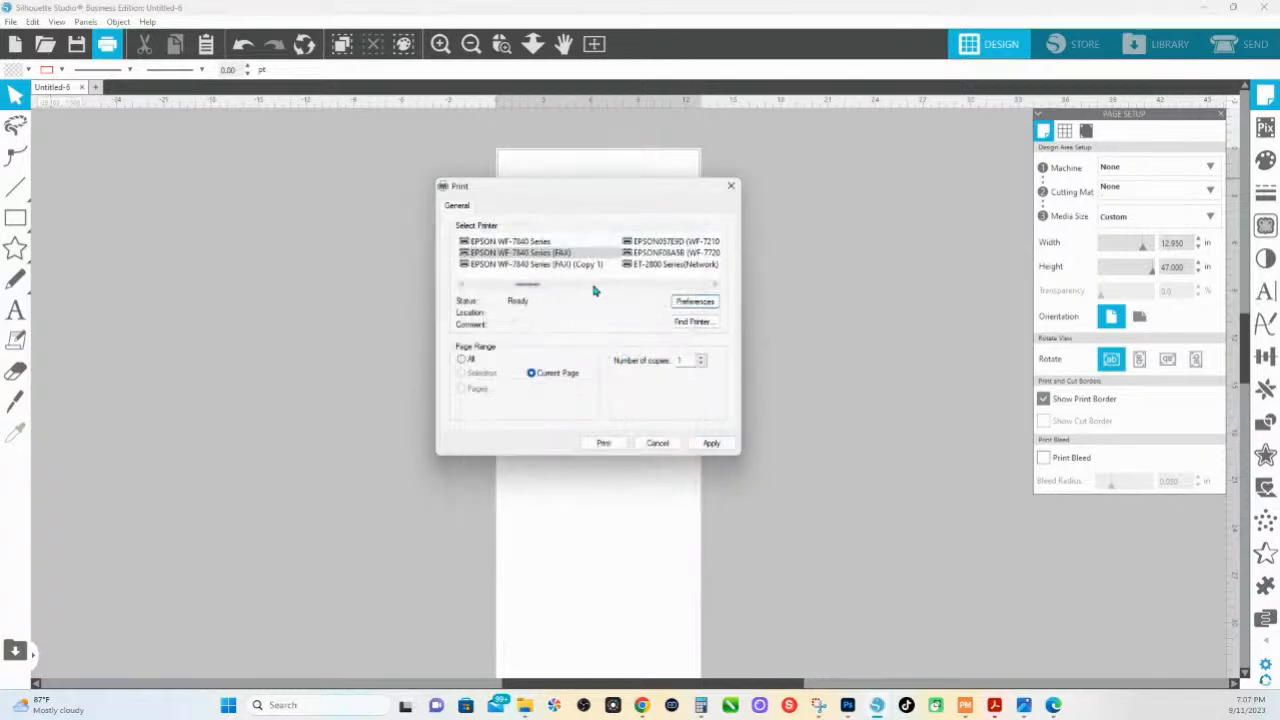
pyautogui.click(675, 242)
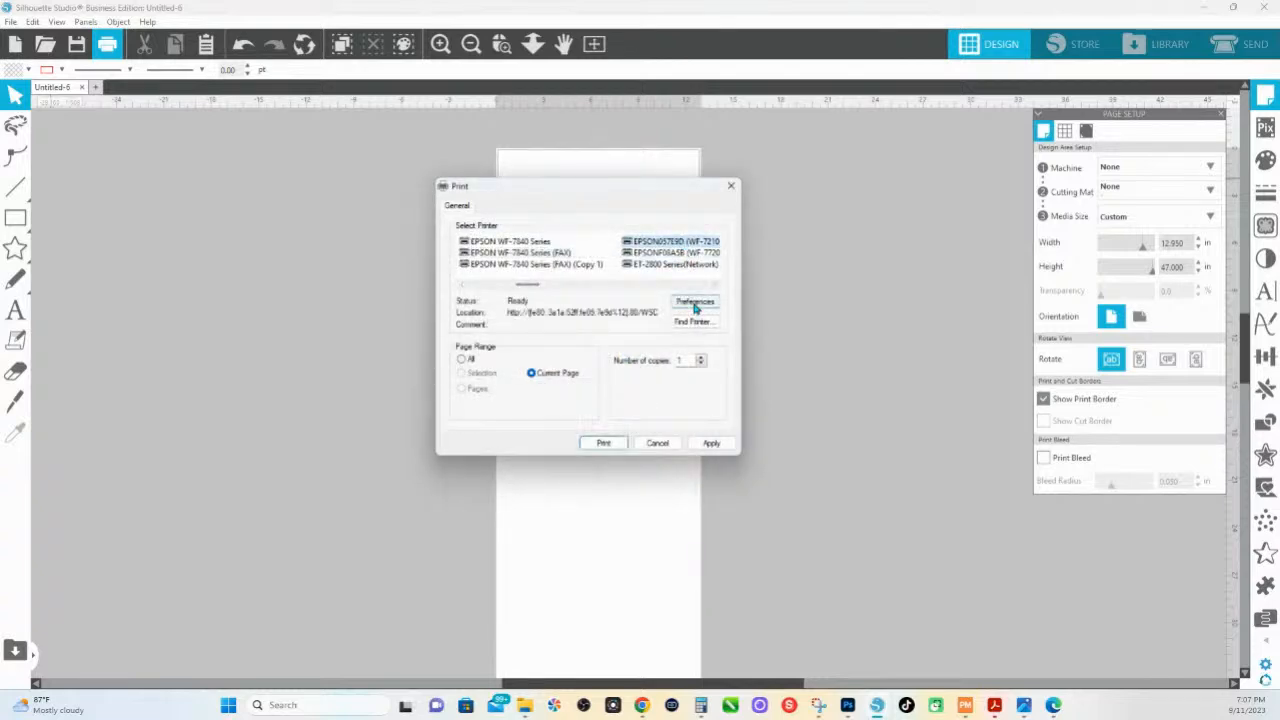
pyautogui.click(695, 303)
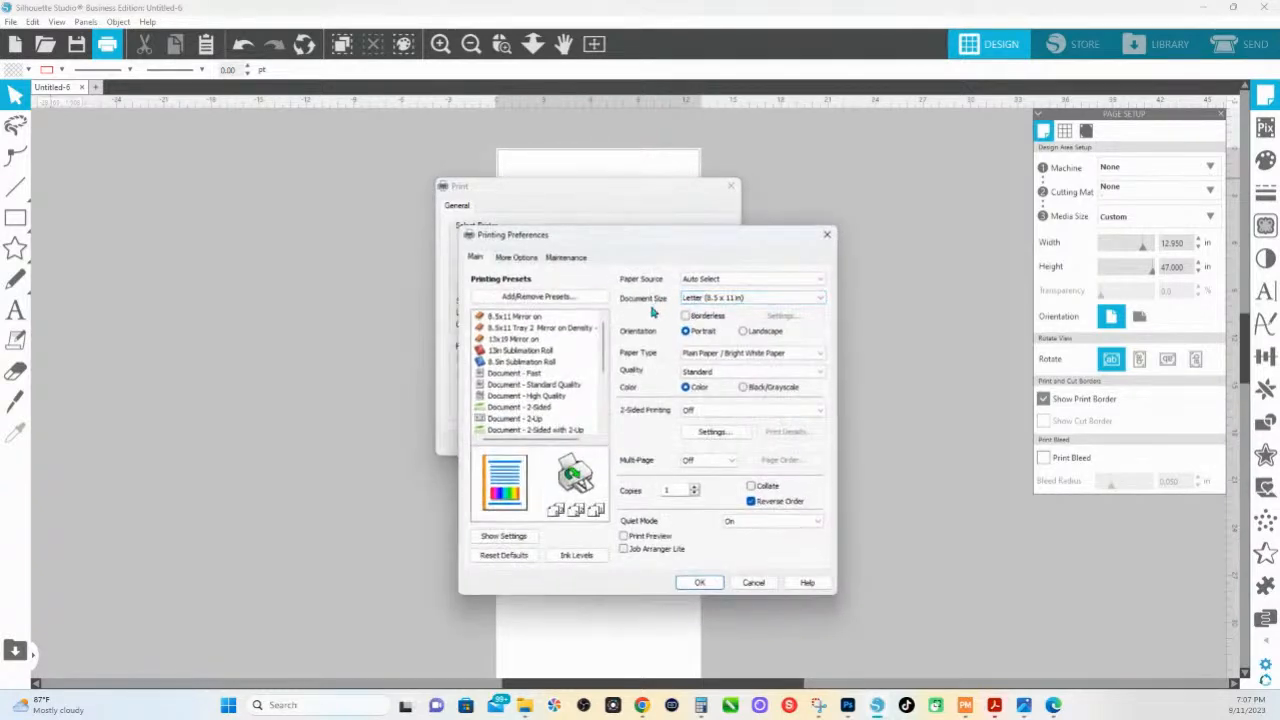
pyautogui.moveTo(578, 240)
pyautogui.mouseDown()
pyautogui.moveTo(640, 318)
pyautogui.moveTo(583, 270)
pyautogui.moveTo(550, 262)
pyautogui.moveTo(534, 209)
pyautogui.moveTo(581, 217)
pyautogui.mouseUp()
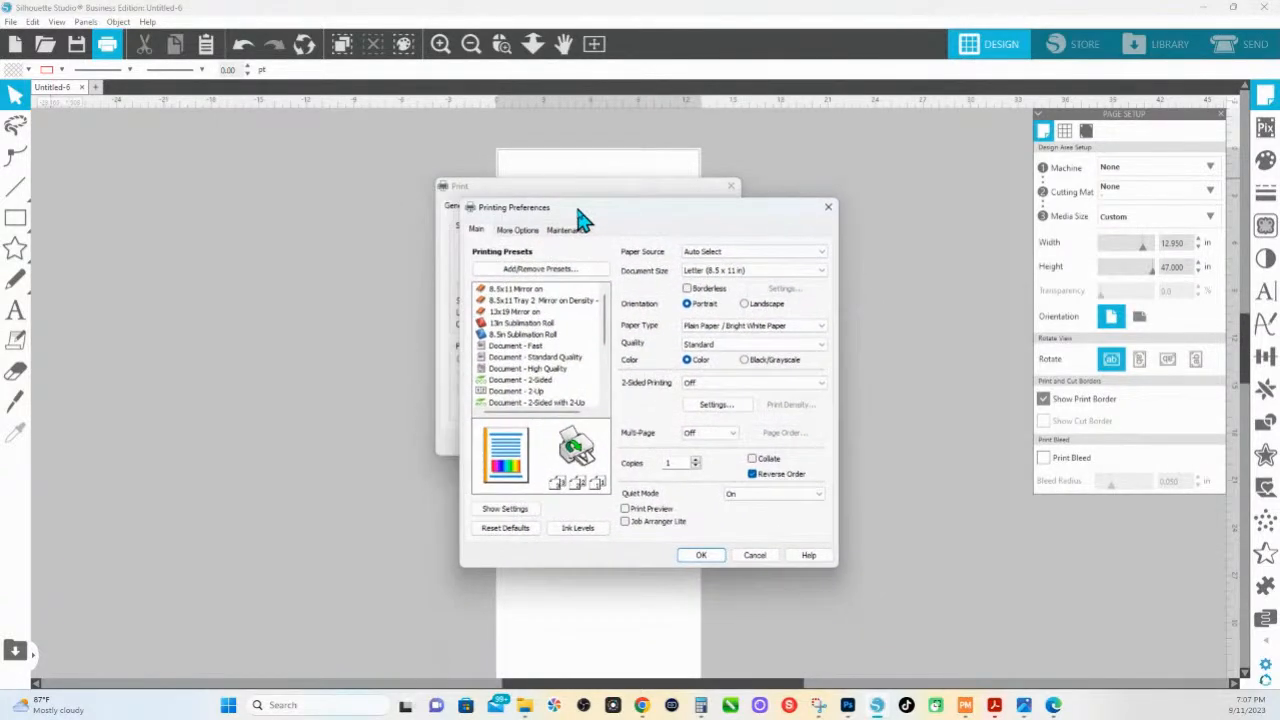
pyautogui.click(754, 555)
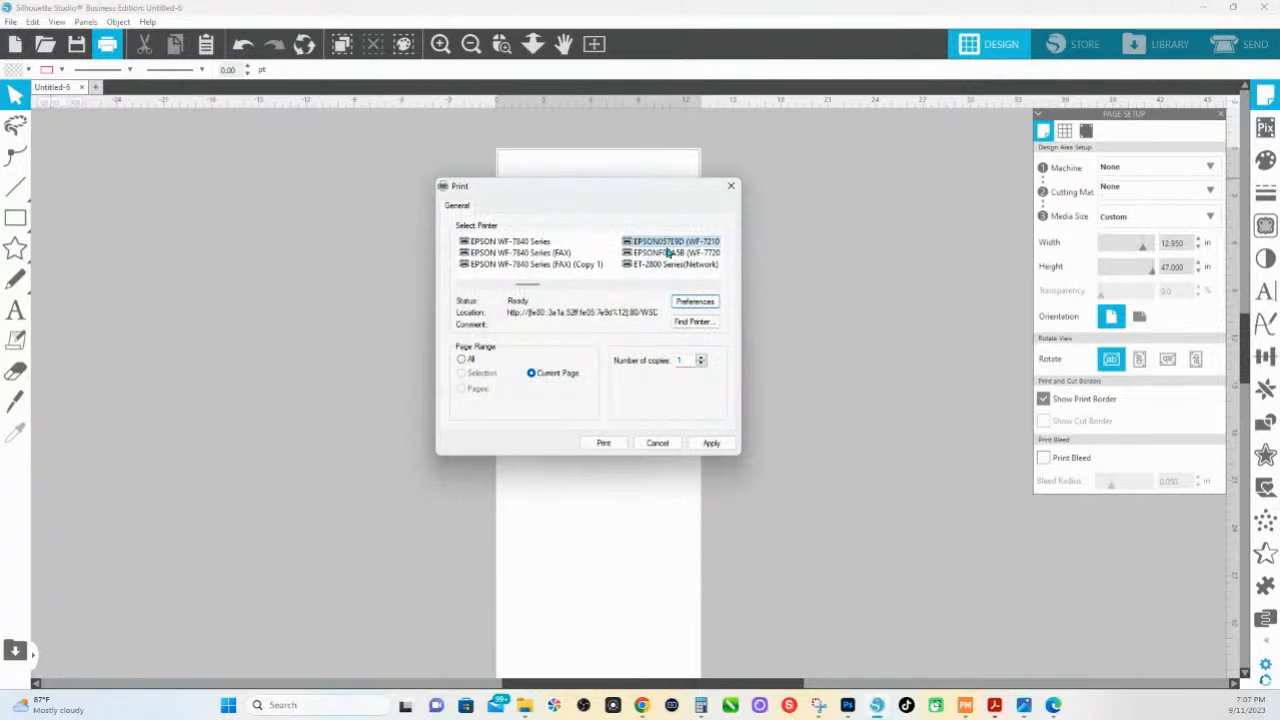
# - View the printing preferences and presets of the EPSON WF-7720 Series and the ET-2800 Series(Network) printers
pyautogui.click(670, 256)
pyautogui.click(606, 443)
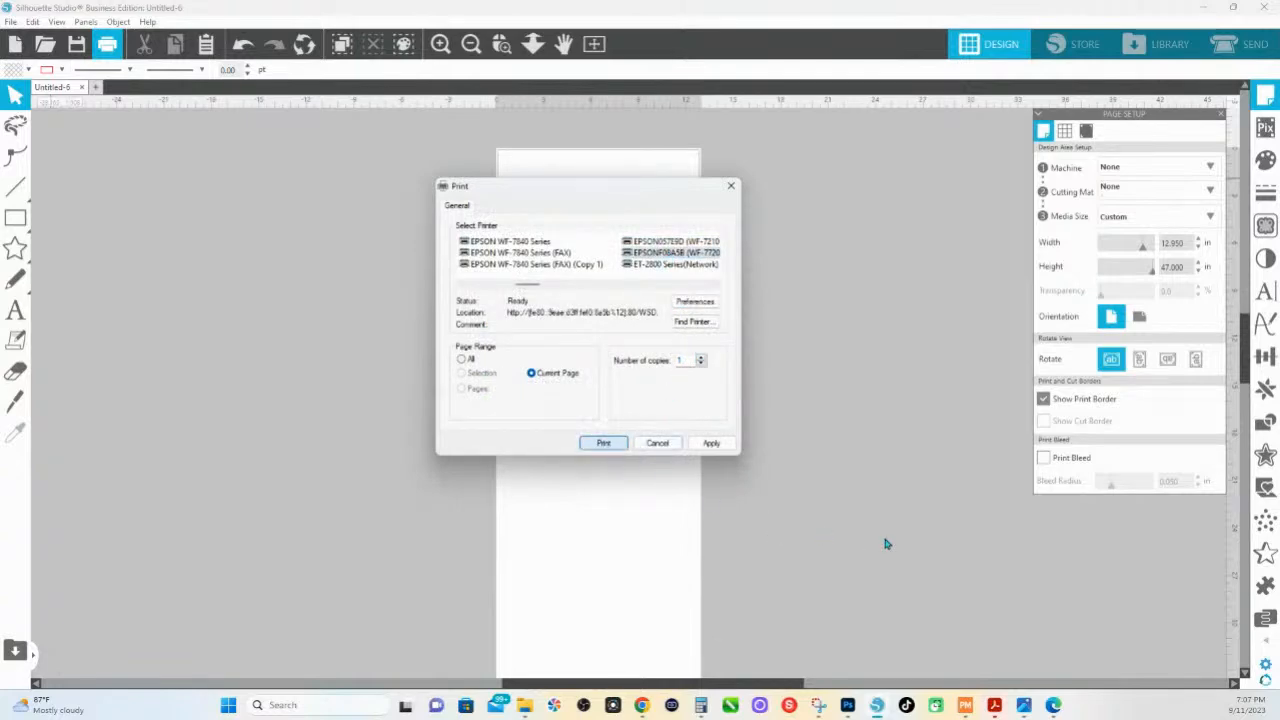
pyautogui.click(711, 301)
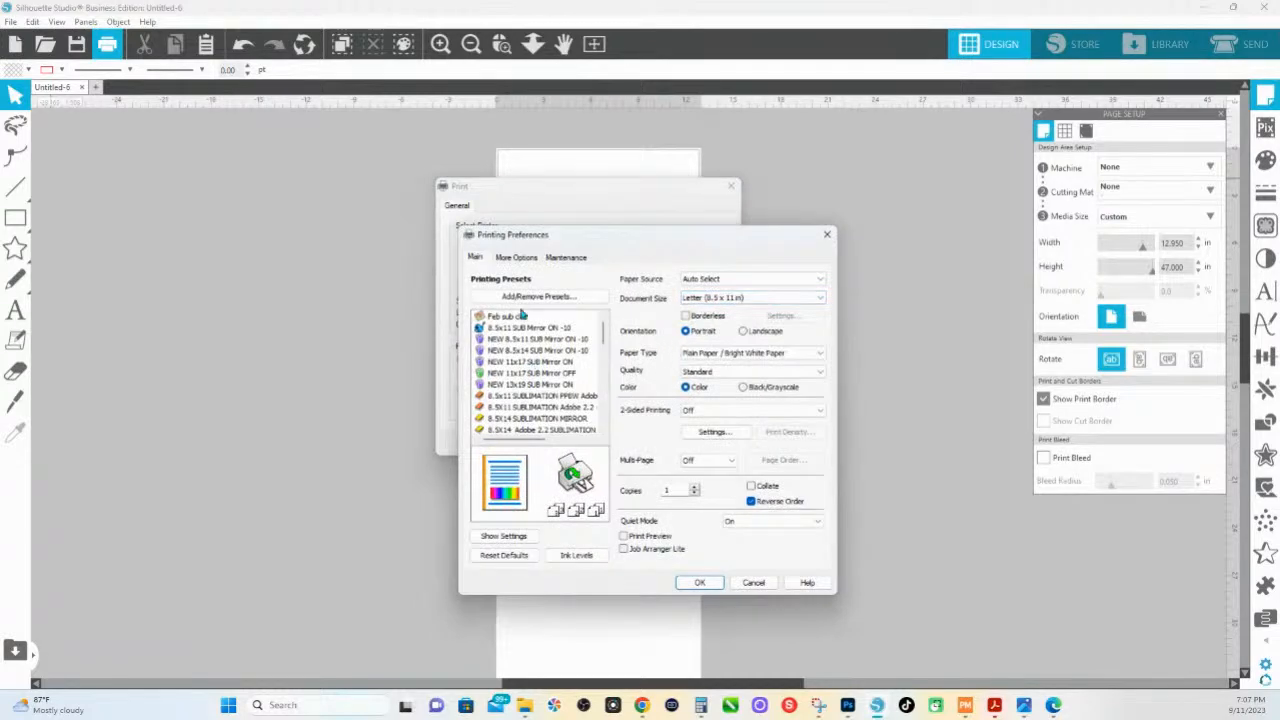
pyautogui.click(827, 234)
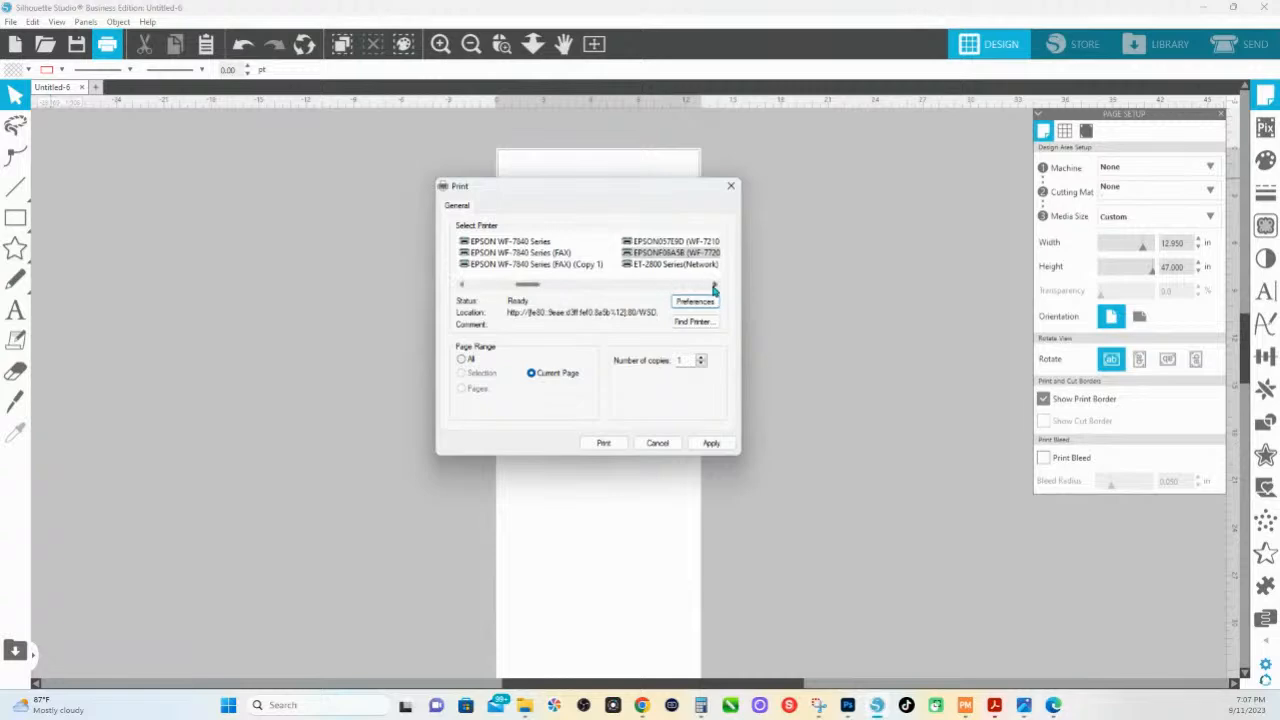
pyautogui.click(714, 287)
pyautogui.click(676, 242)
pyautogui.click(695, 303)
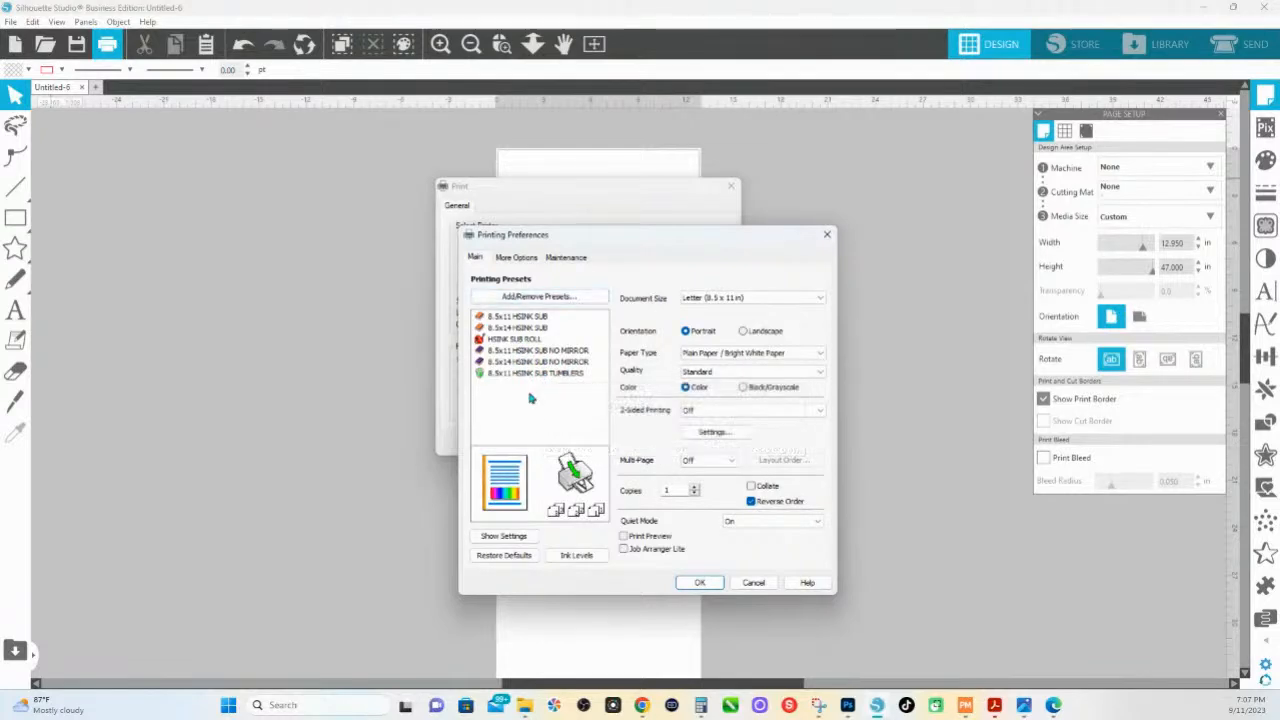
pyautogui.click(827, 234)
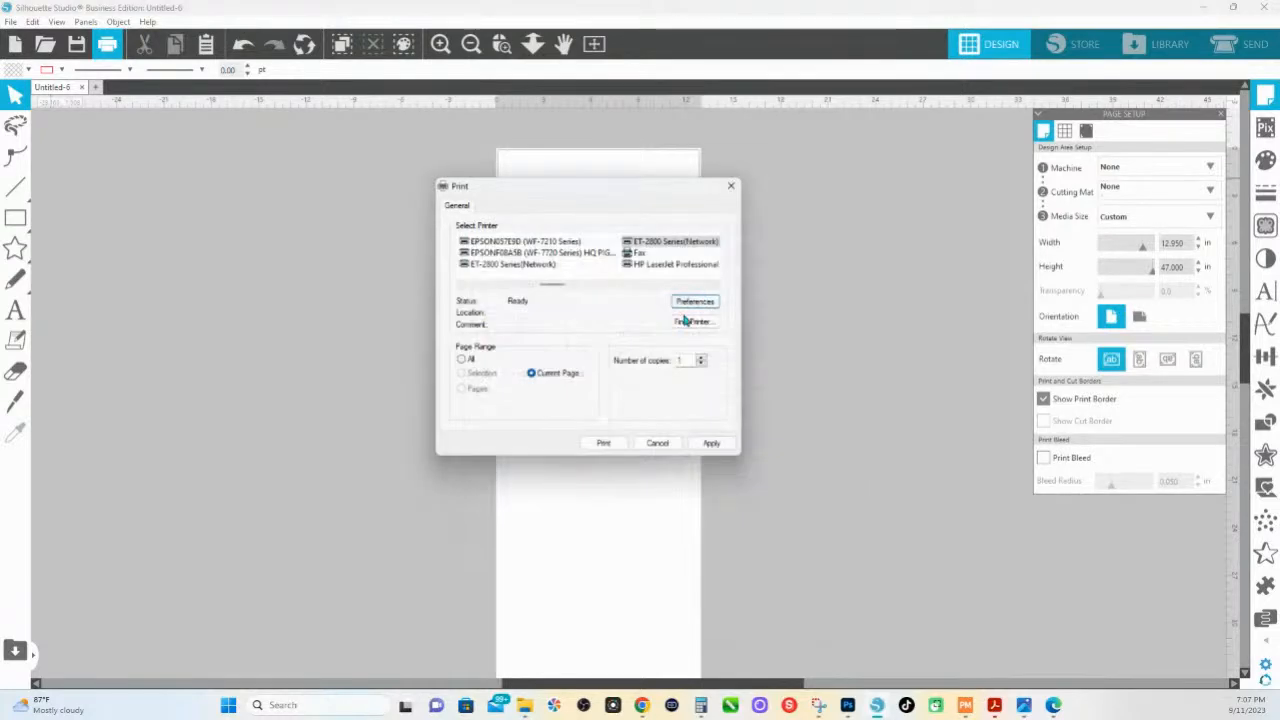
# - View the printing preferences of the WF-7840 Series(Network) printer and its 12in Banner preset, leaving them without saving
pyautogui.click(712, 286)
pyautogui.click(713, 286)
pyautogui.click(715, 287)
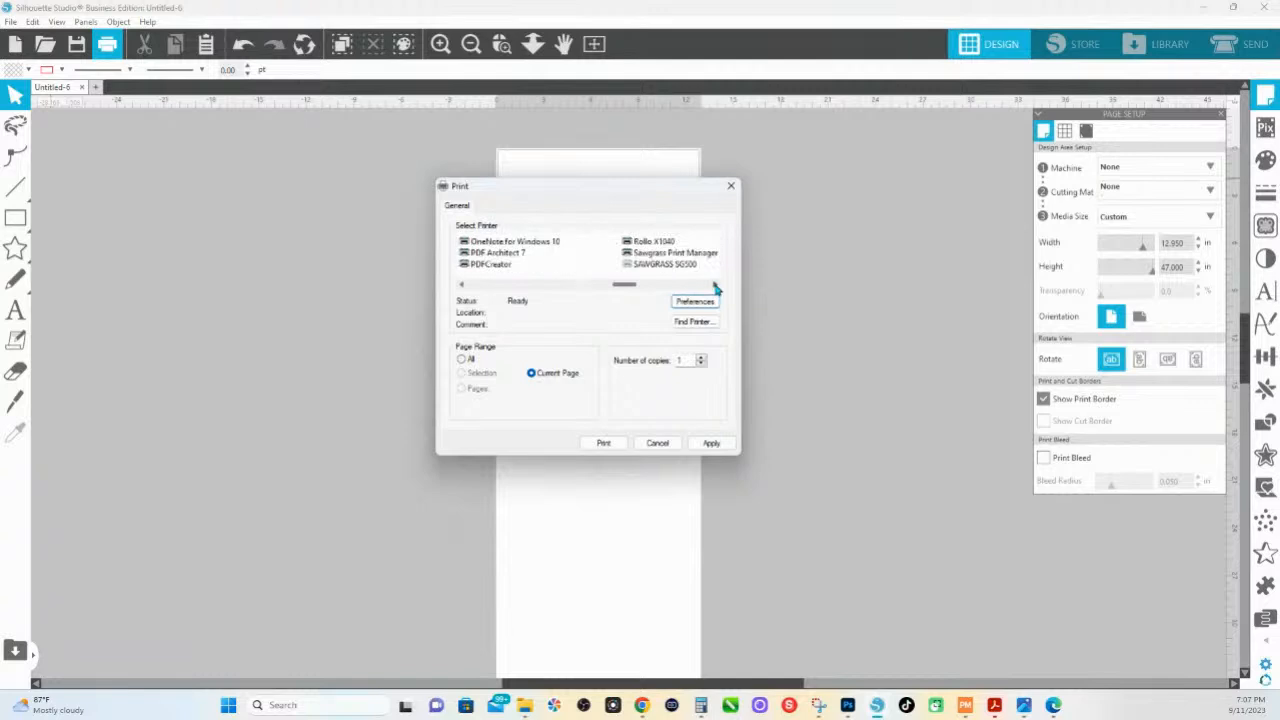
pyautogui.click(715, 287)
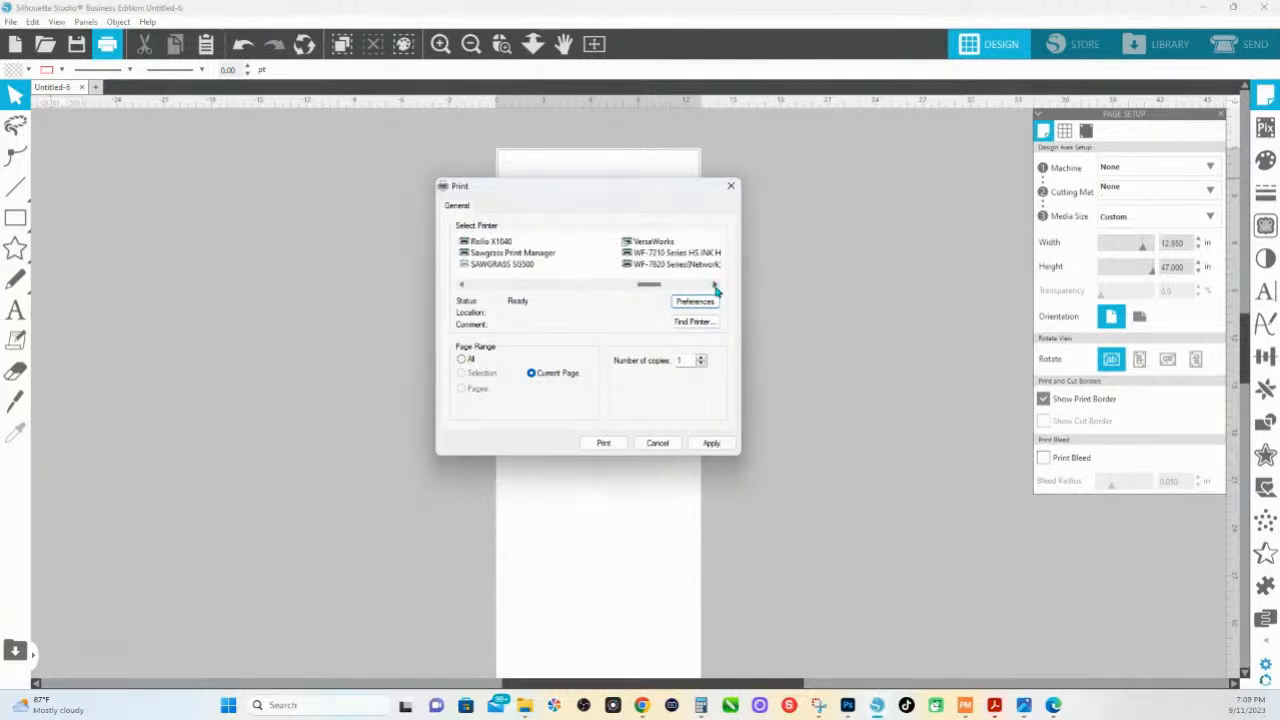
pyautogui.click(715, 287)
pyautogui.click(670, 242)
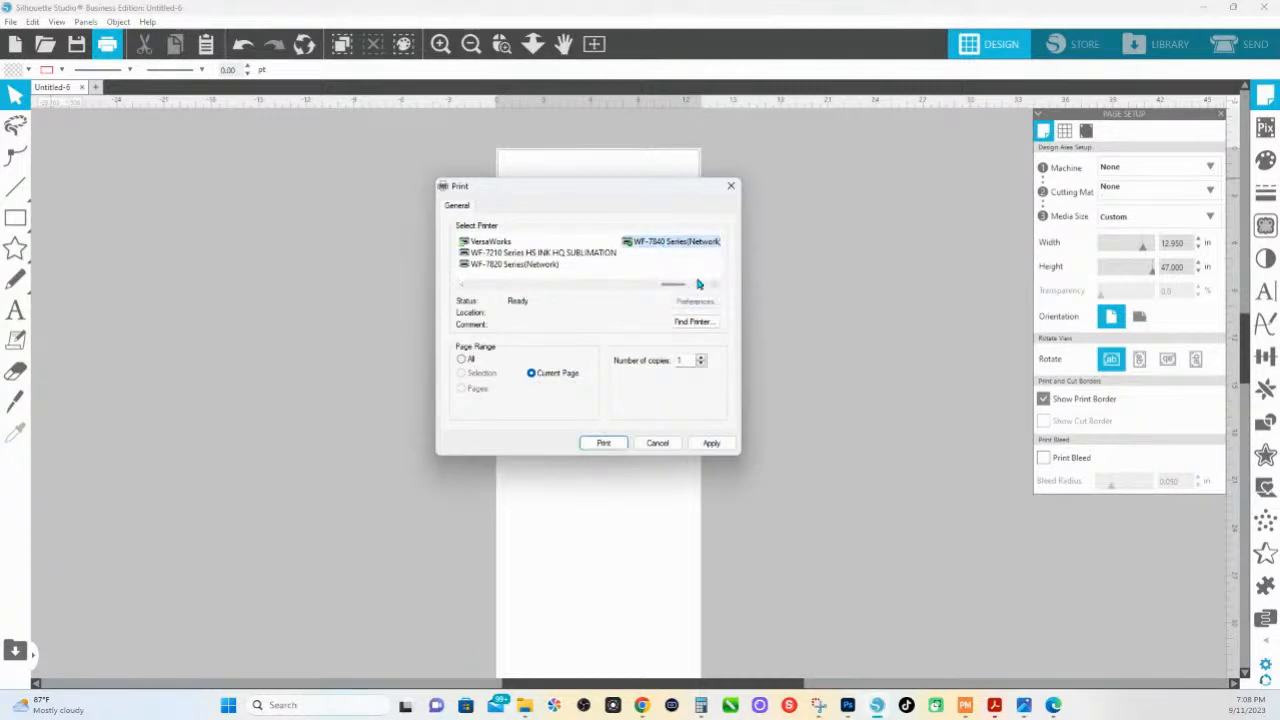
pyautogui.click(697, 304)
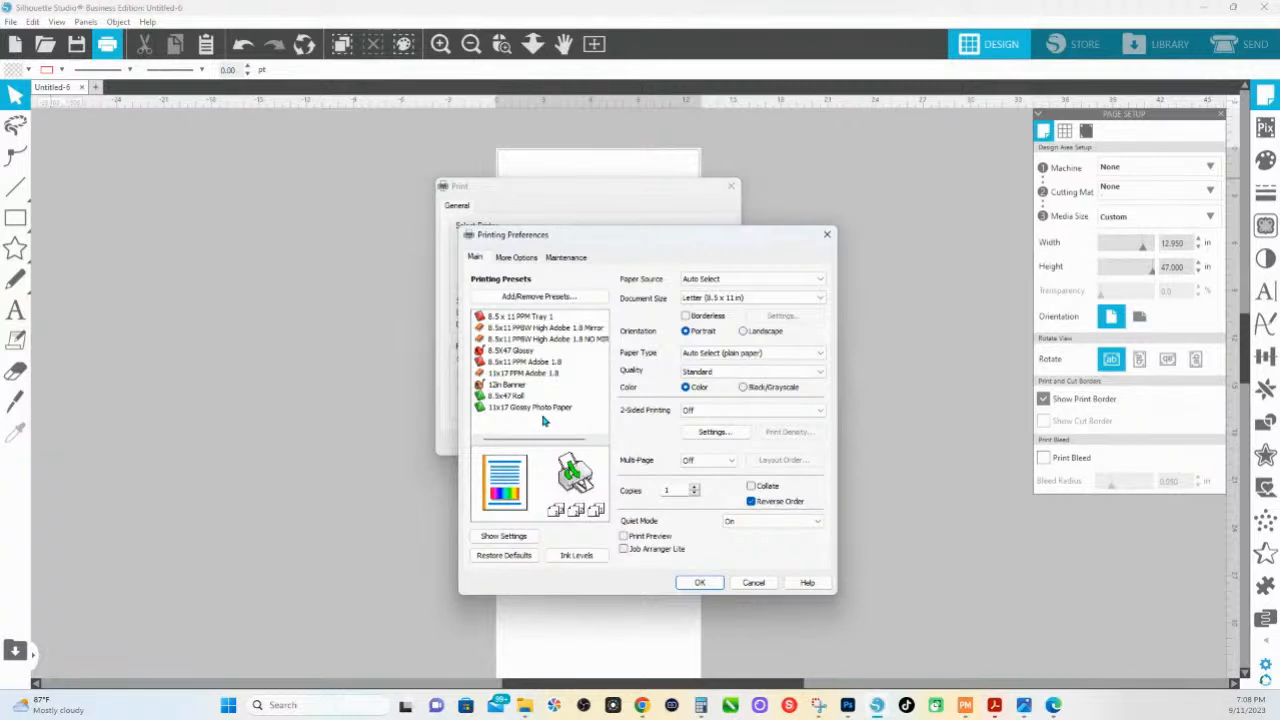
pyautogui.moveTo(481, 353)
pyautogui.moveTo(503, 400)
pyautogui.click(507, 386)
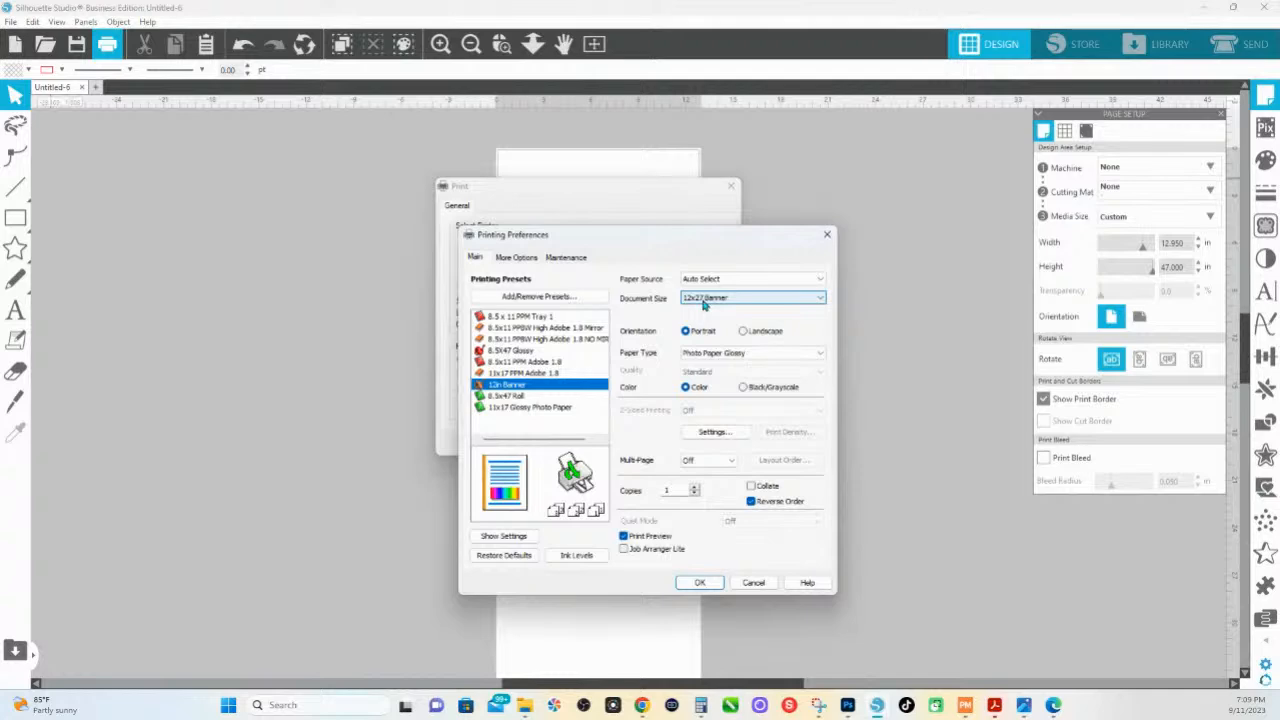
pyautogui.click(755, 583)
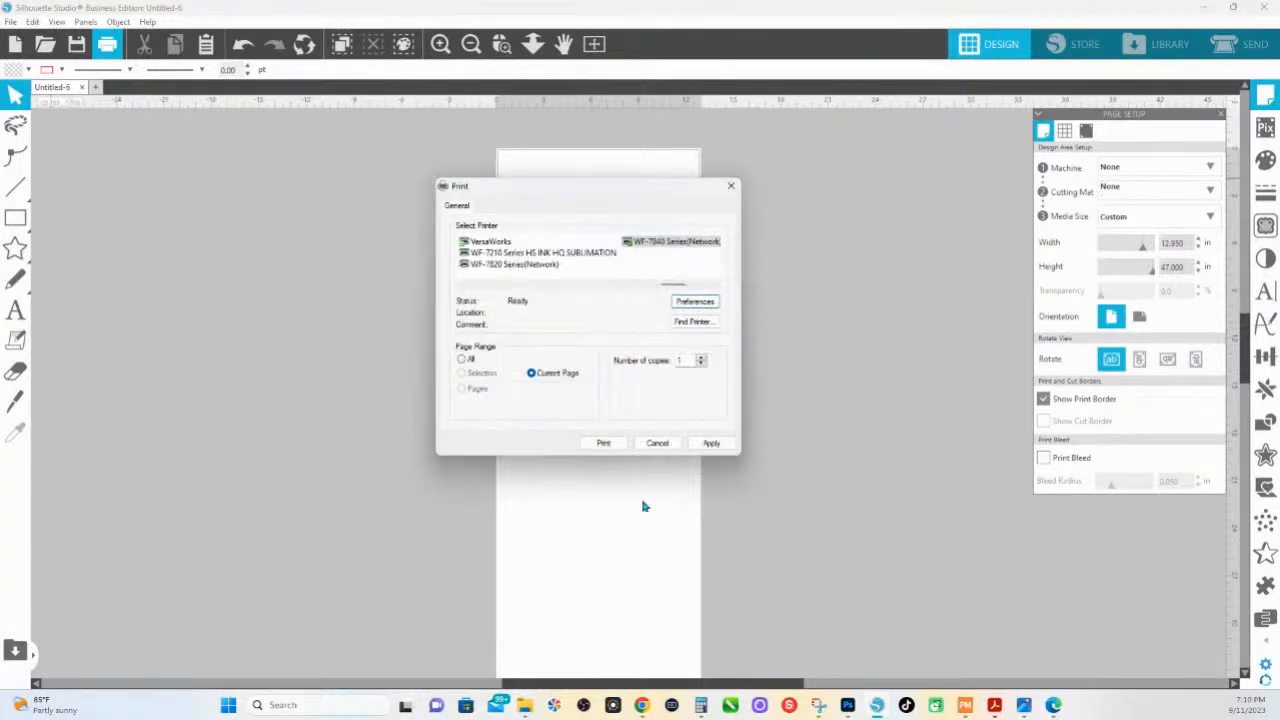
# - Choose the 13in Sublimation Roll preset for the WF-7210 Series HS INK HQ SUBLIMATION printer and leave the print dialog without printing
pyautogui.click(537, 256)
pyautogui.click(697, 303)
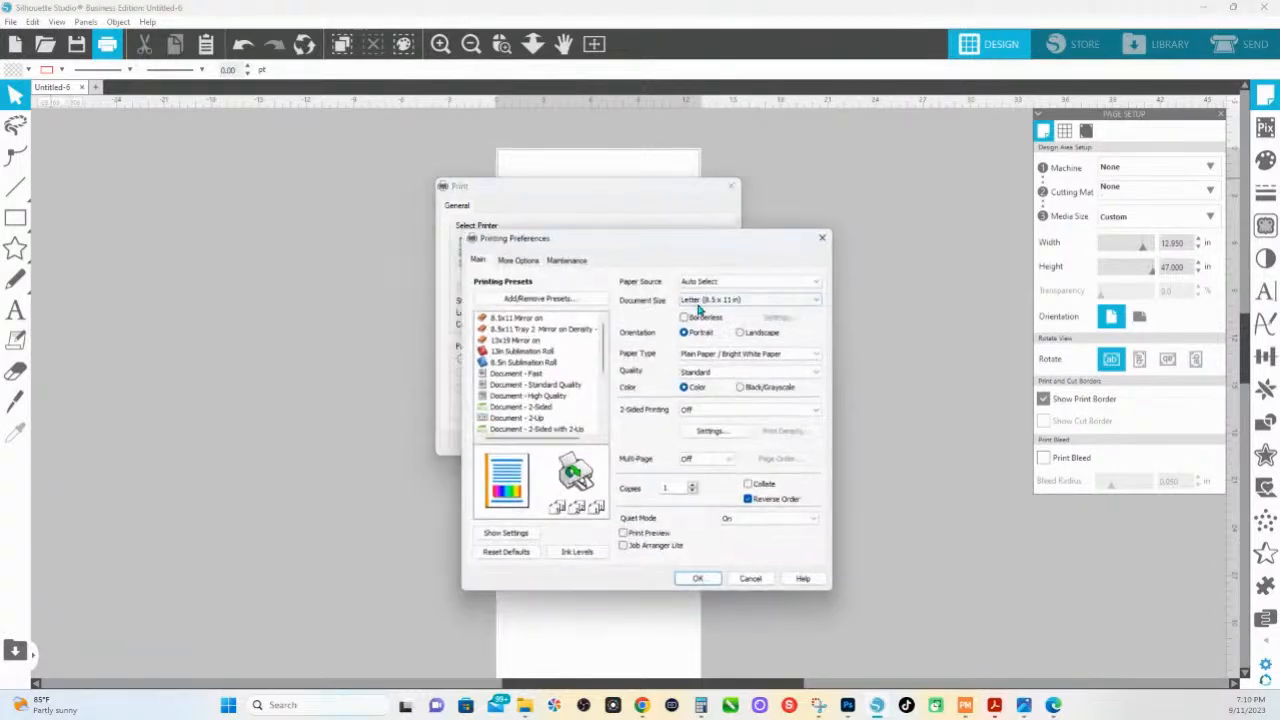
pyautogui.scroll(-3, 566, 378)
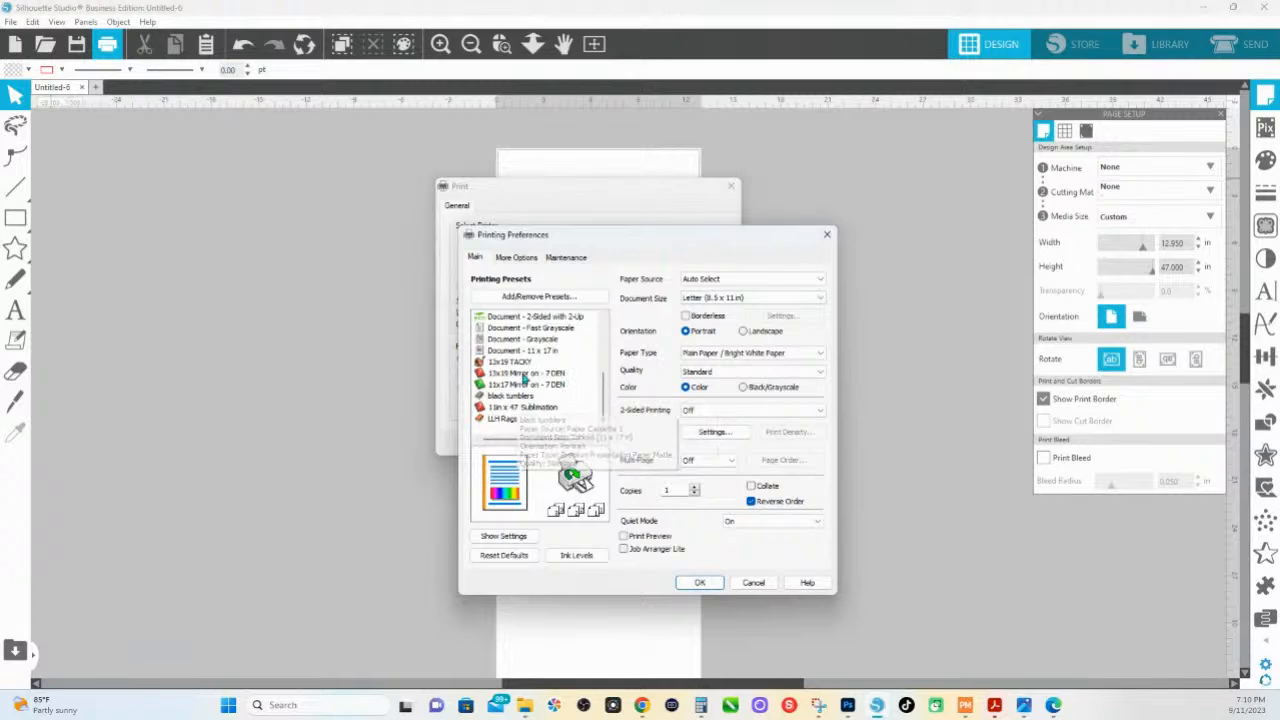
pyautogui.scroll(3, 525, 422)
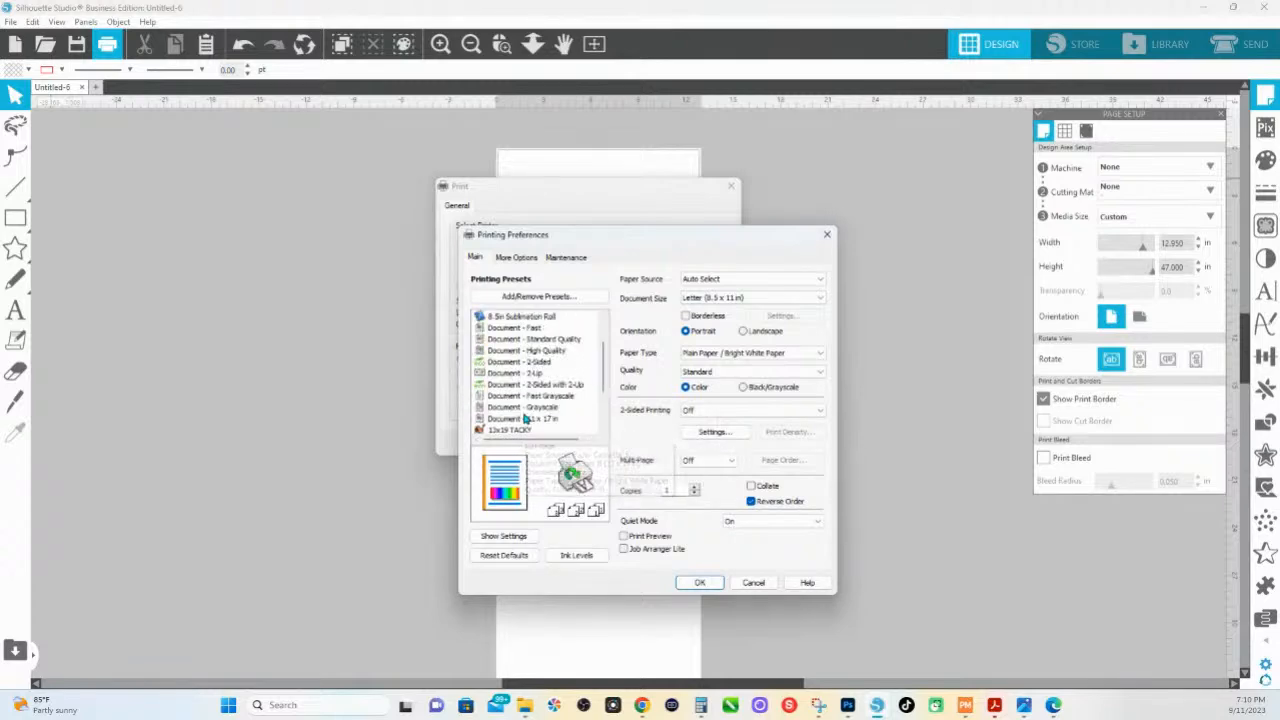
pyautogui.scroll(1, 525, 422)
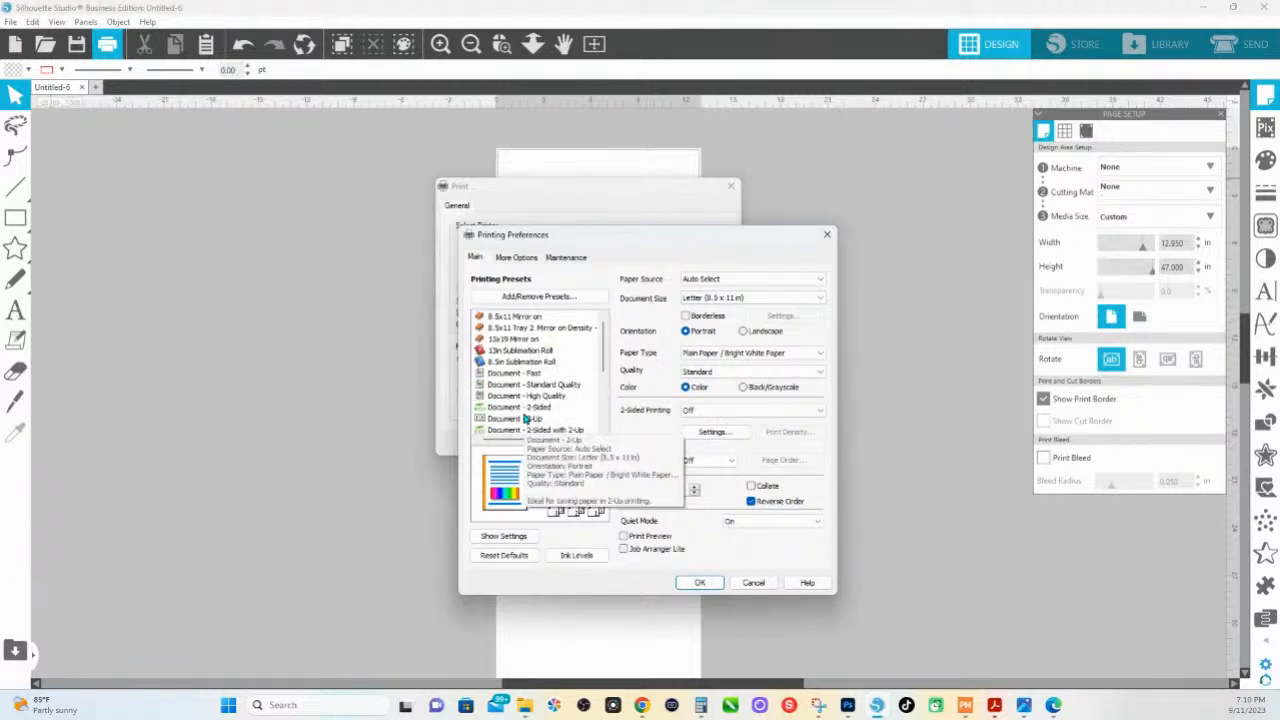
pyautogui.click(535, 352)
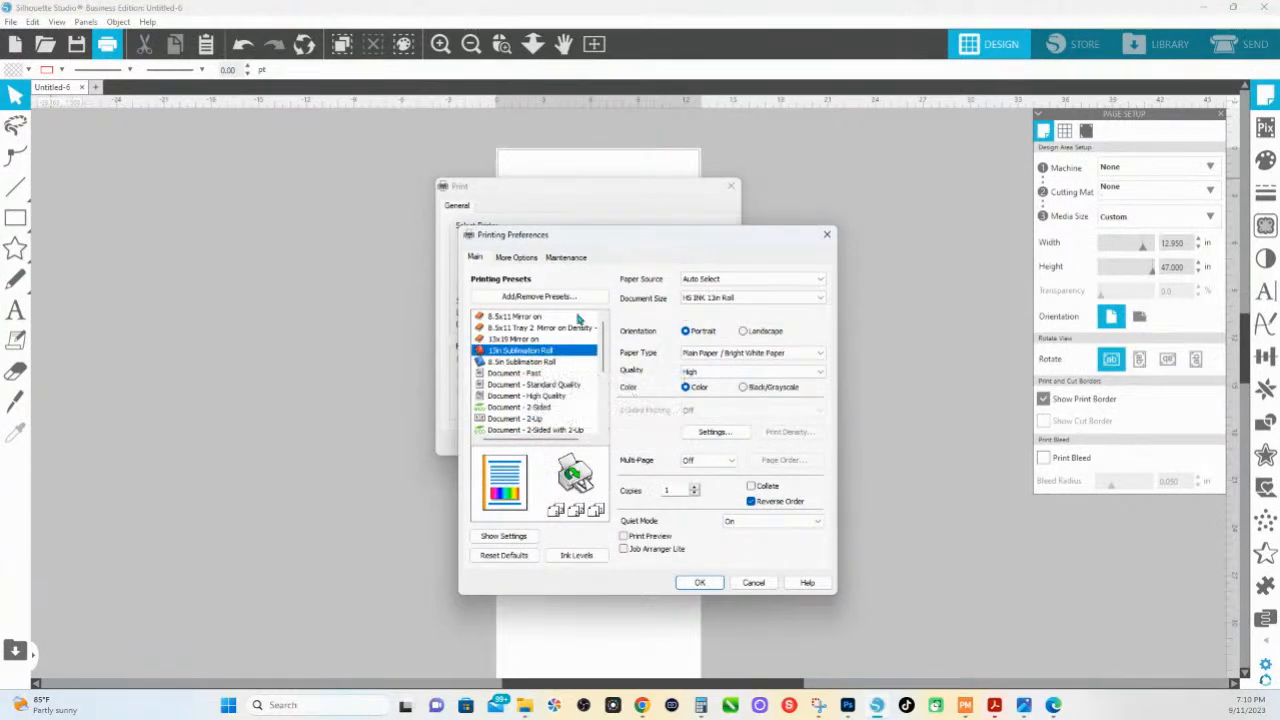
pyautogui.moveTo(607, 234); pyautogui.dragTo(975, 193)
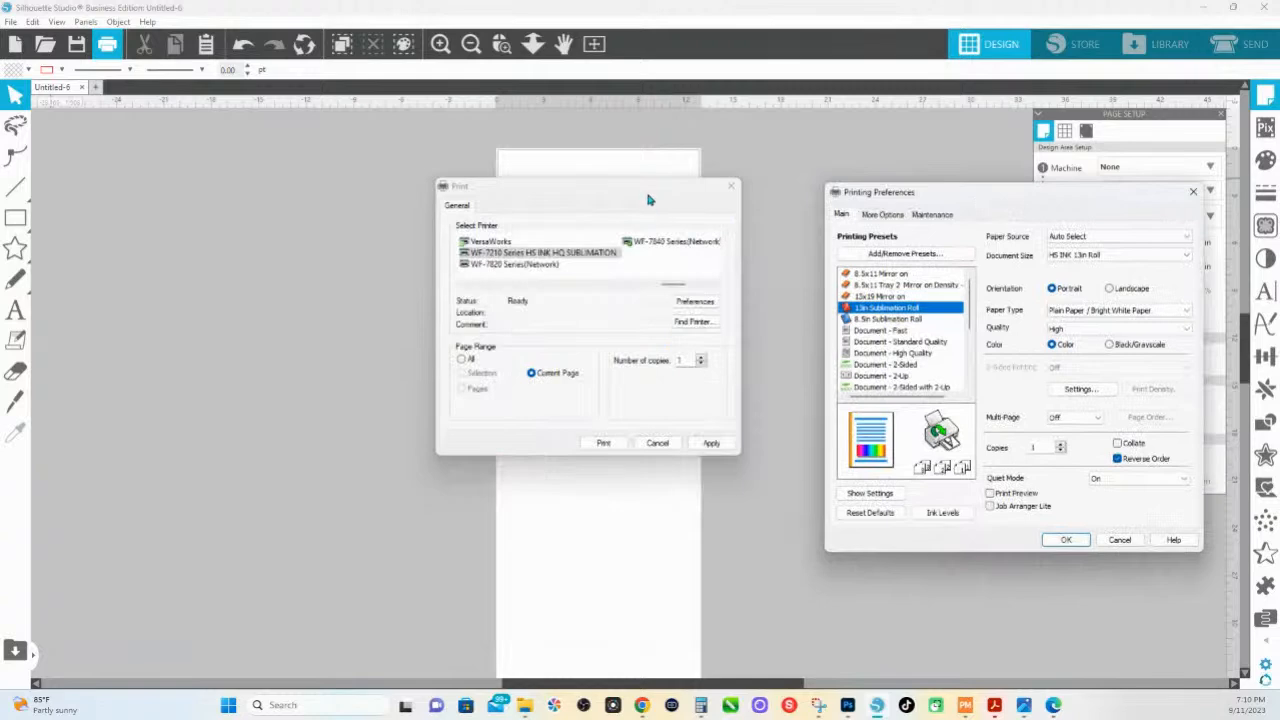
pyautogui.click(1066, 539)
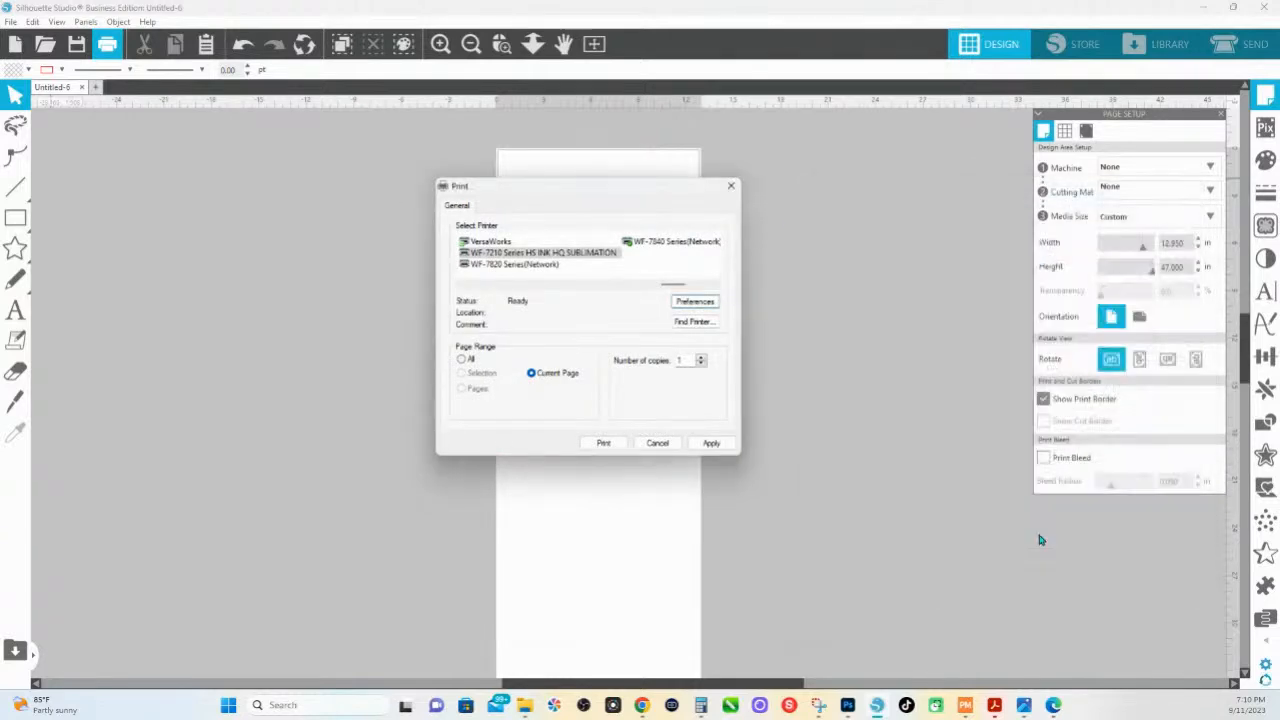
pyautogui.click(657, 443)
# - Set the custom media size to 11 in wide by 17 in high
pyautogui.scroll(-5, 600, 250)
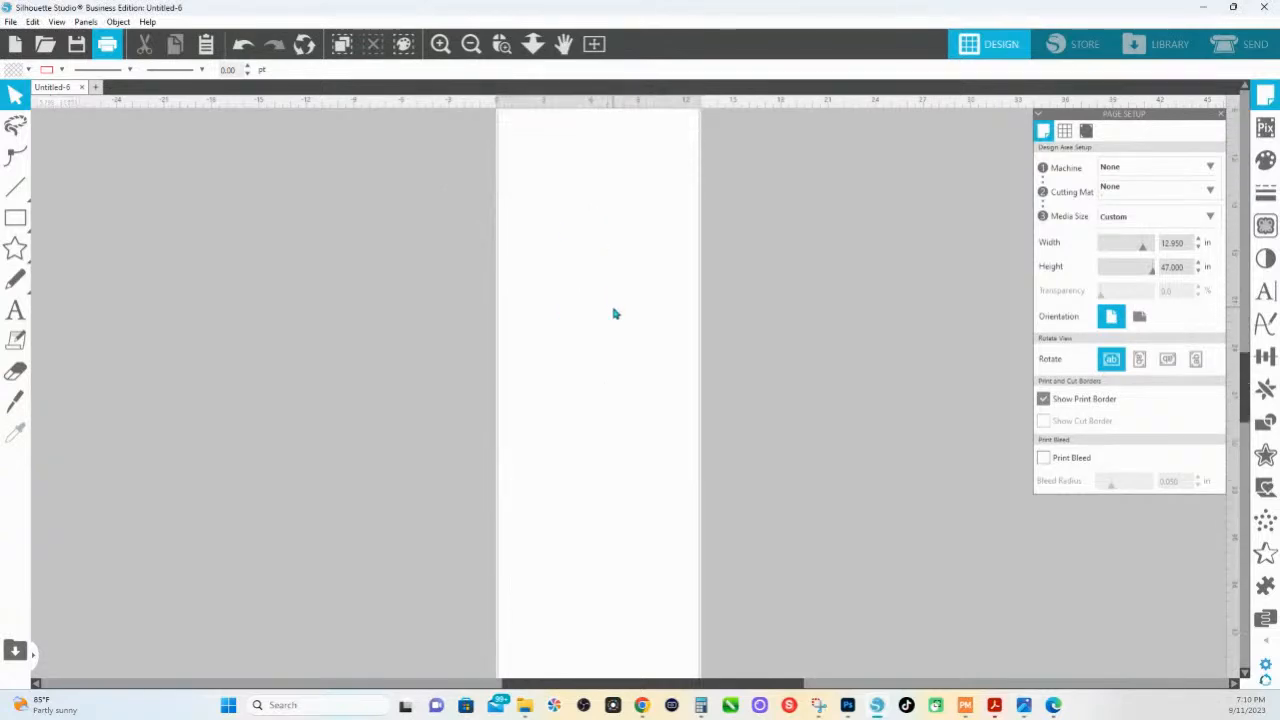
pyautogui.scroll(-2, 617, 347)
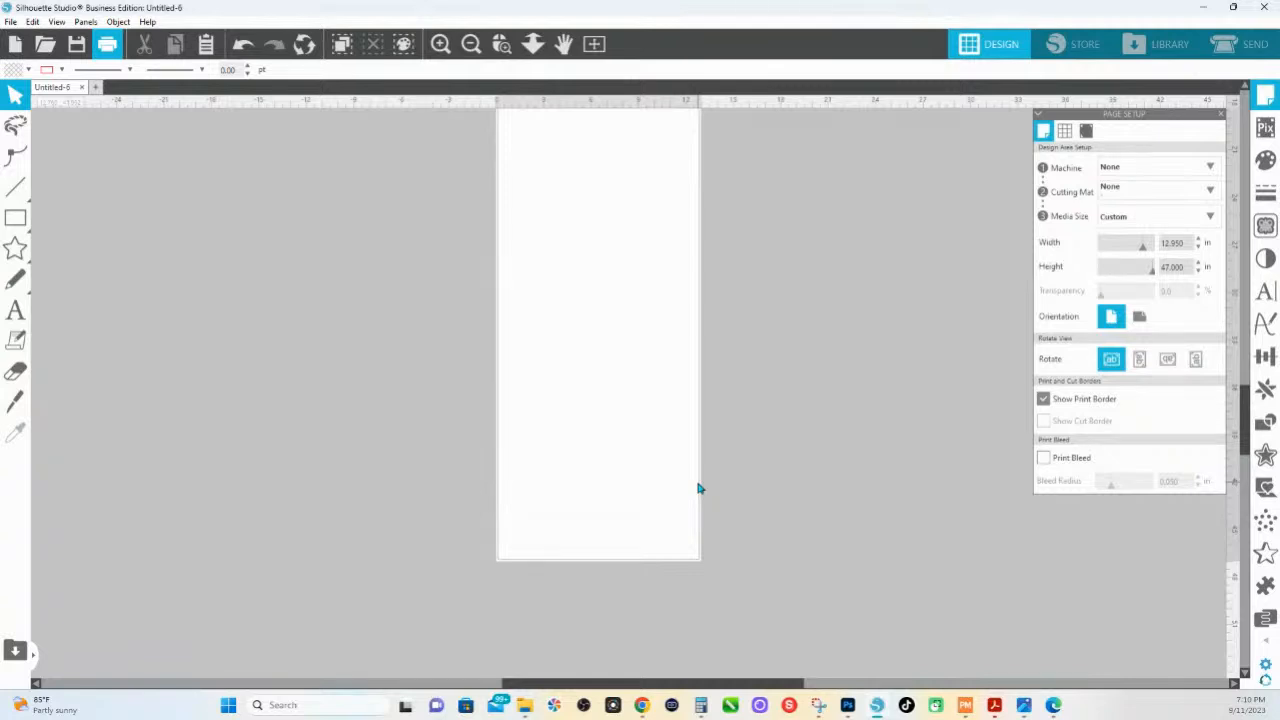
pyautogui.scroll(2, 669, 545)
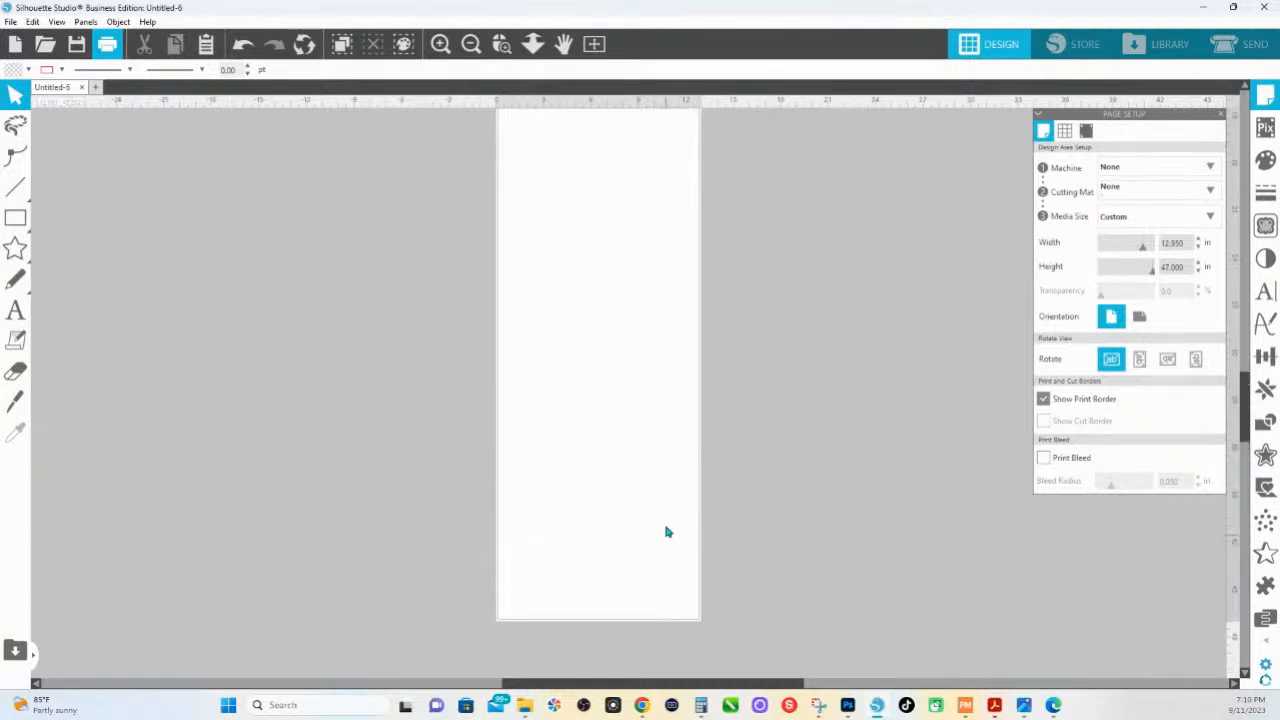
pyautogui.click(1188, 242)
pyautogui.write('11')
pyautogui.press('Return')
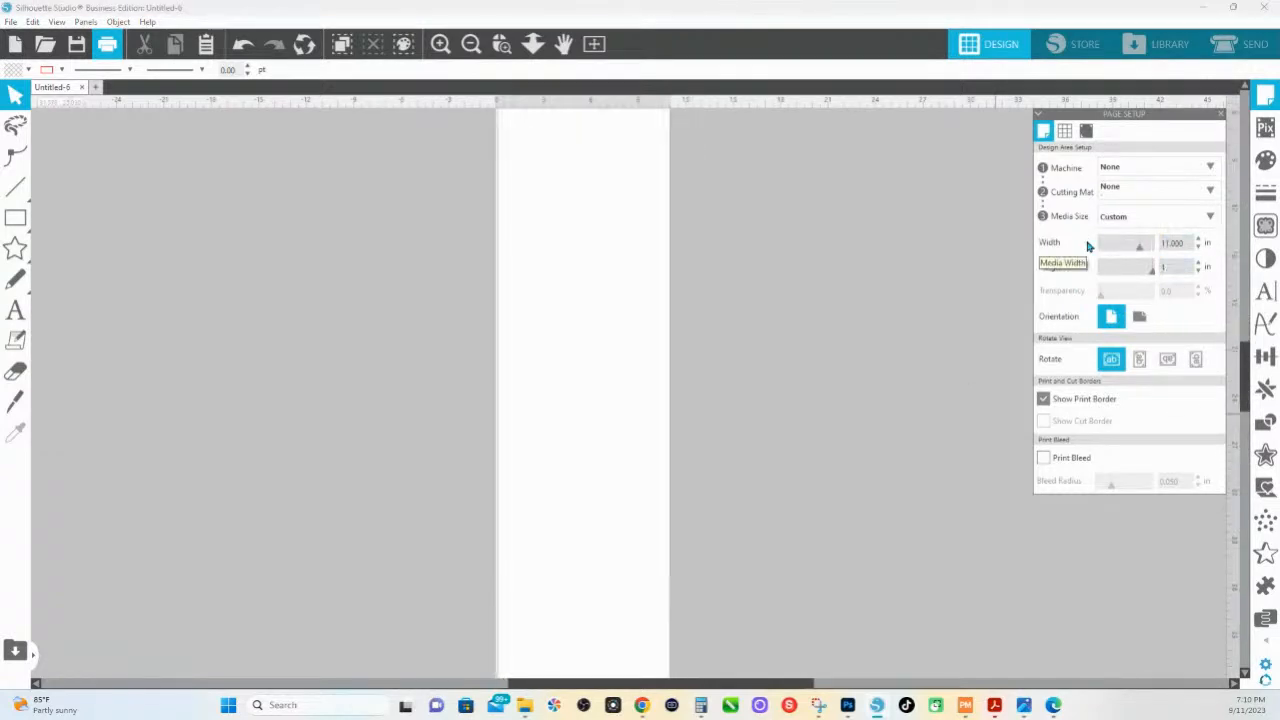
pyautogui.press('Tab')
pyautogui.write('17')
pyautogui.press('Return')
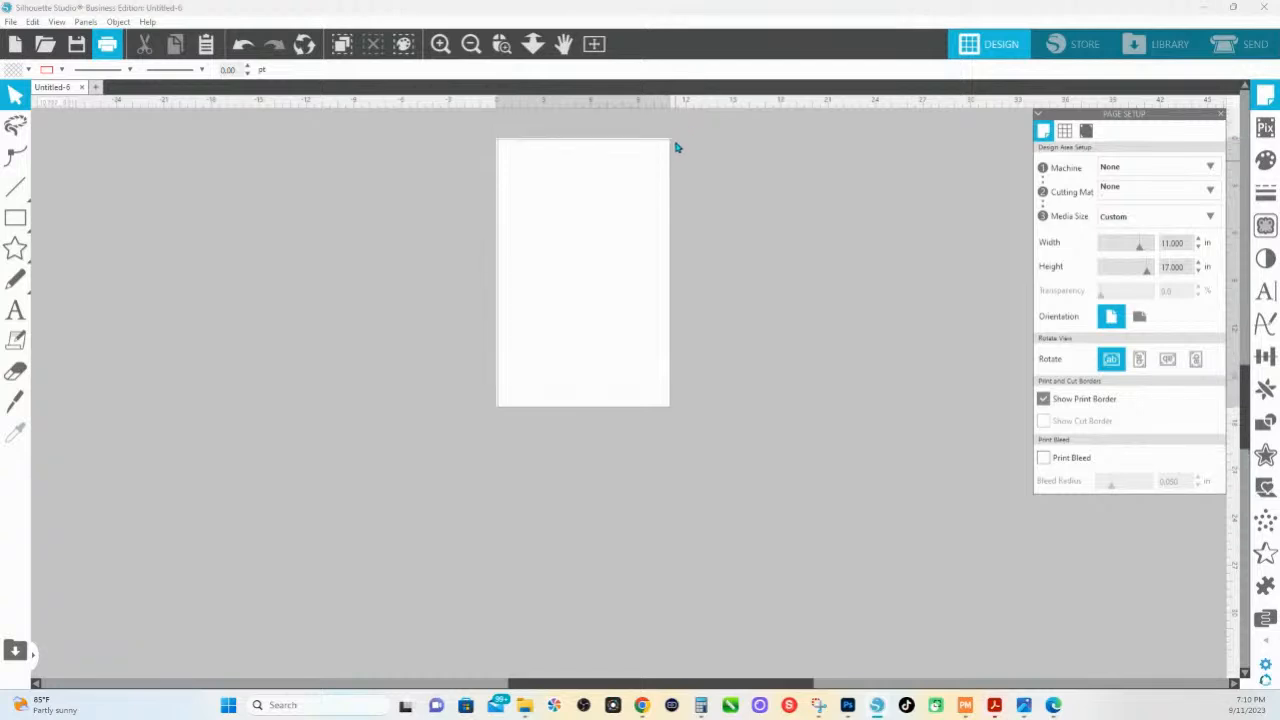
# - Examine the print border along the upper and lower edges of the resized page
pyautogui.click(501, 43)
pyautogui.moveTo(504, 134); pyautogui.dragTo(823, 203)
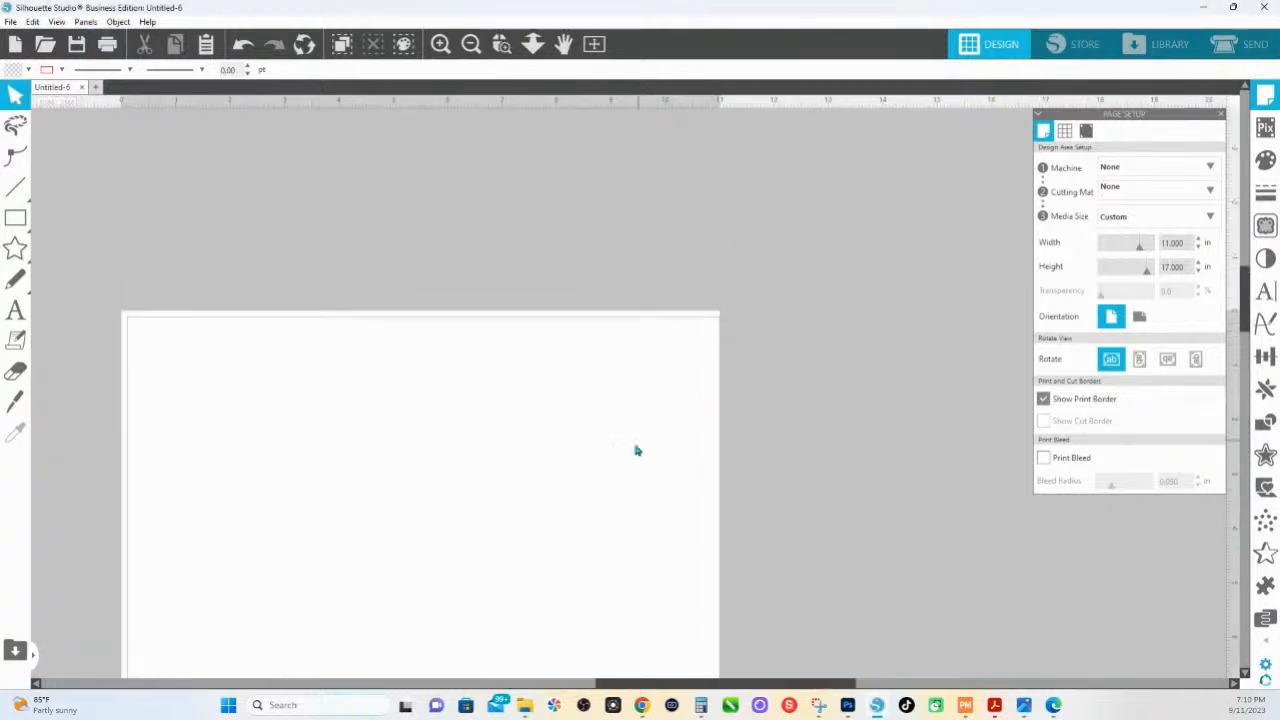
pyautogui.scroll(-5, 635, 450)
pyautogui.scroll(-5, 484, 562)
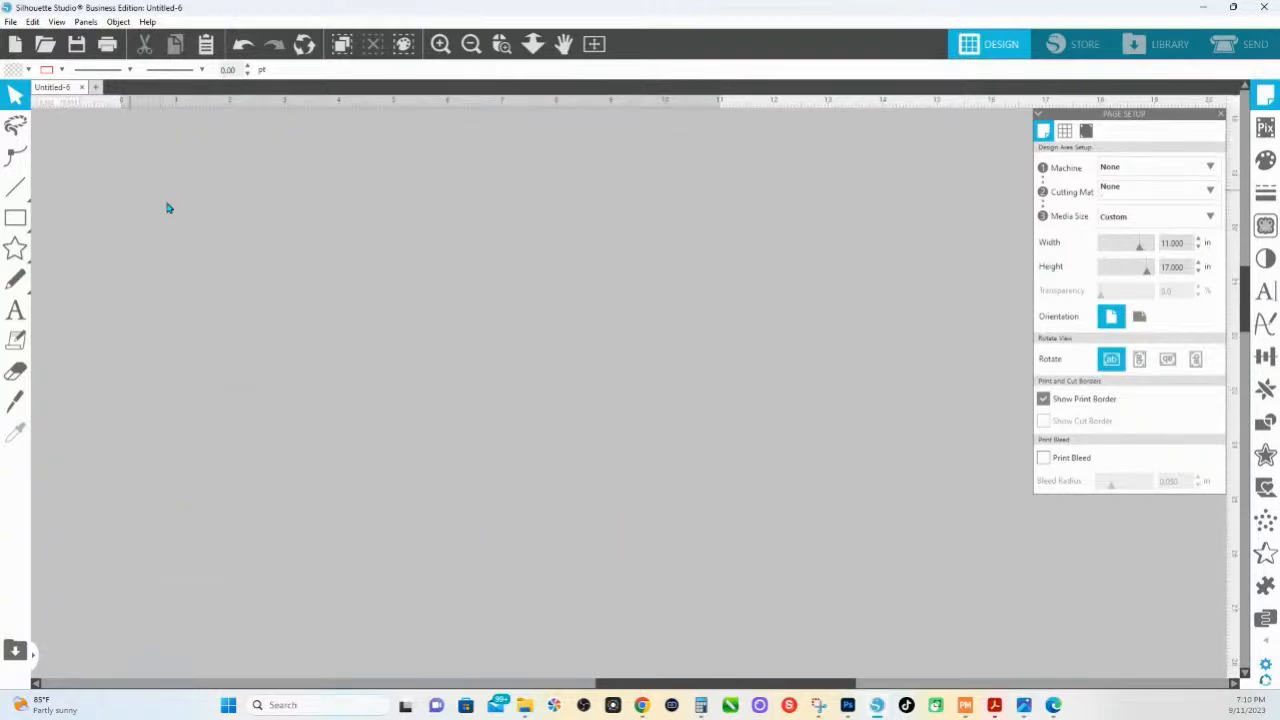
pyautogui.scroll(3, 291, 281)
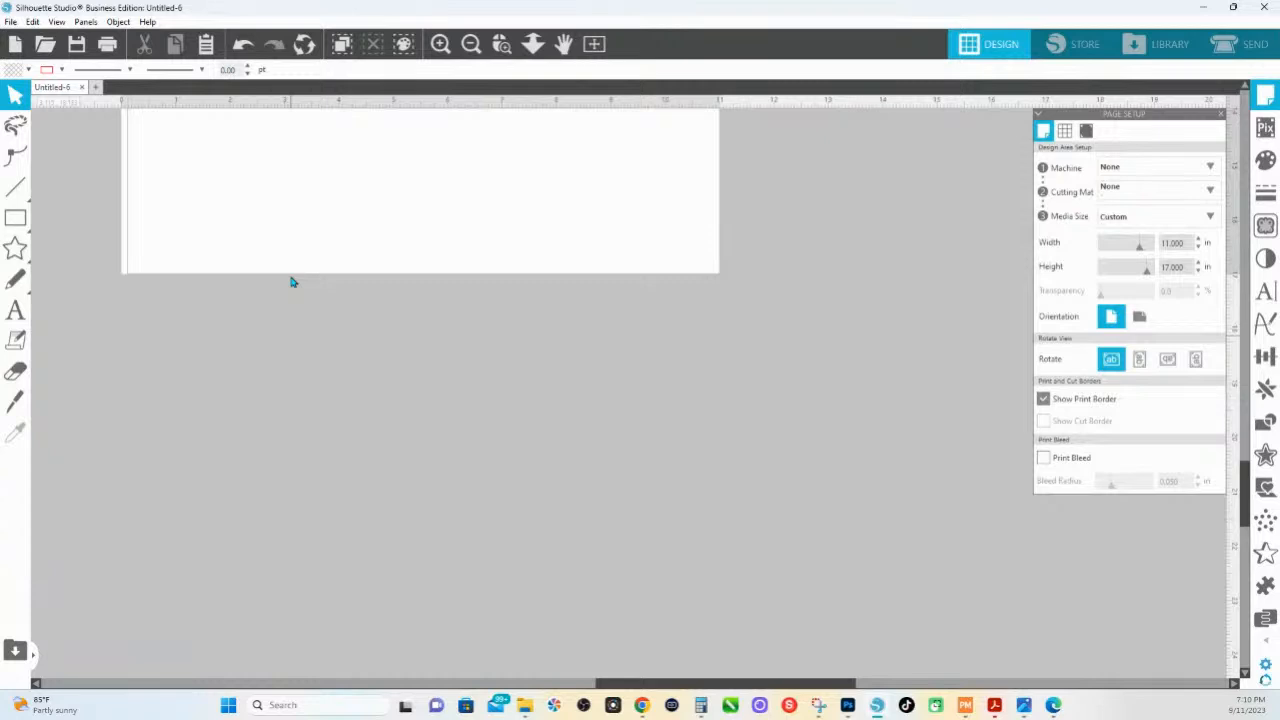
pyautogui.scroll(2, 300, 281)
pyautogui.click(532, 43)
pyautogui.moveTo(578, 350); pyautogui.dragTo(1003, 400)
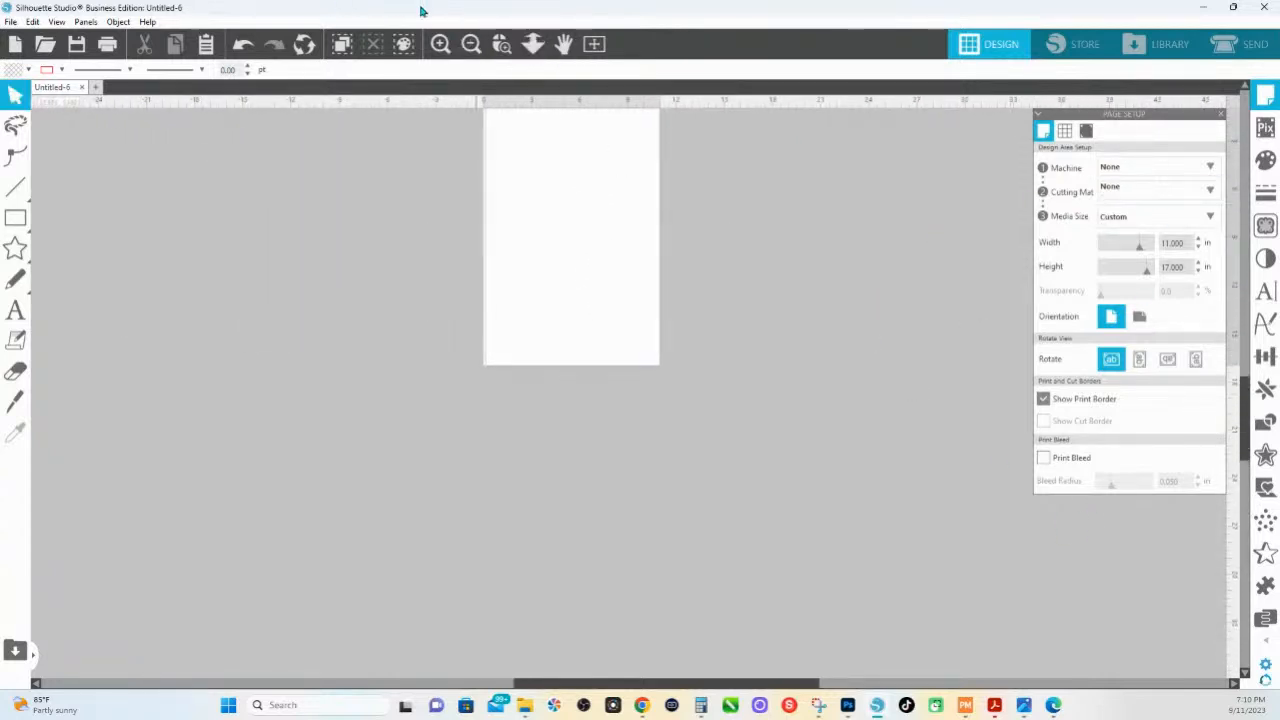
# - Print the current page on the WF-7210 Series HS INK HQ SUBLIMATION printer with the 13x19 Mirror on - 7 DEN preset
pyautogui.click(107, 43)
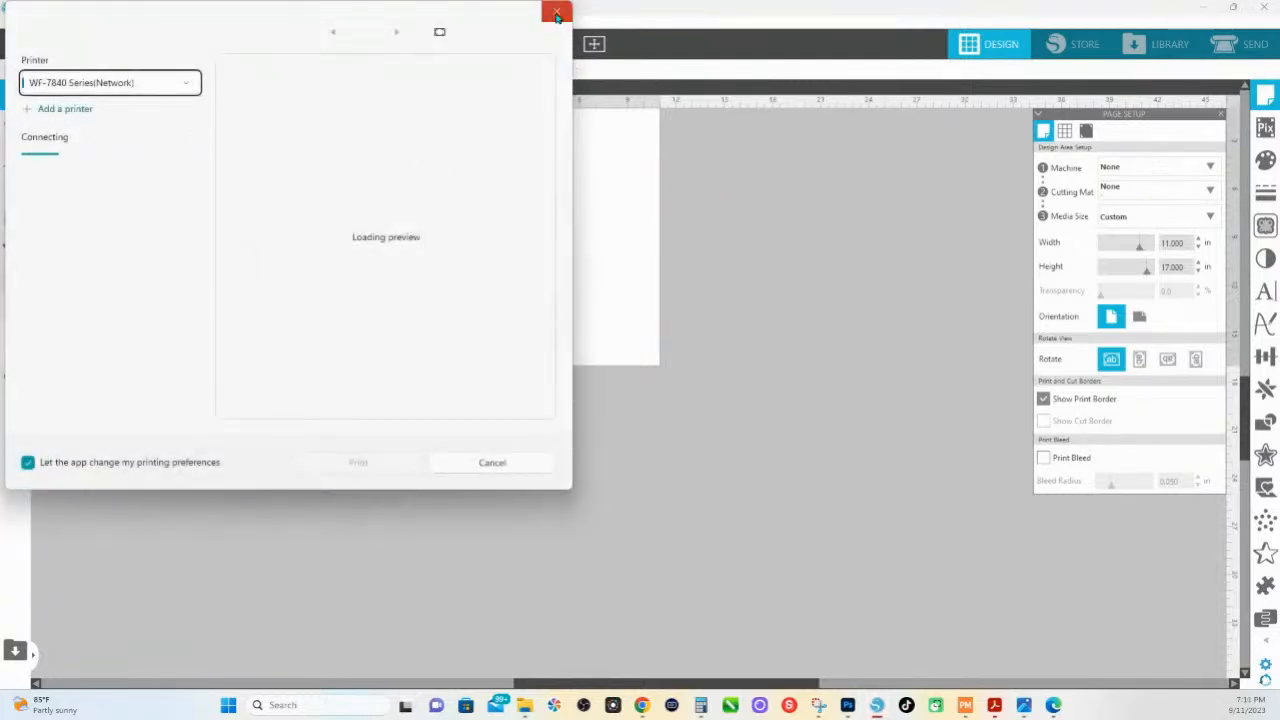
pyautogui.click(557, 15)
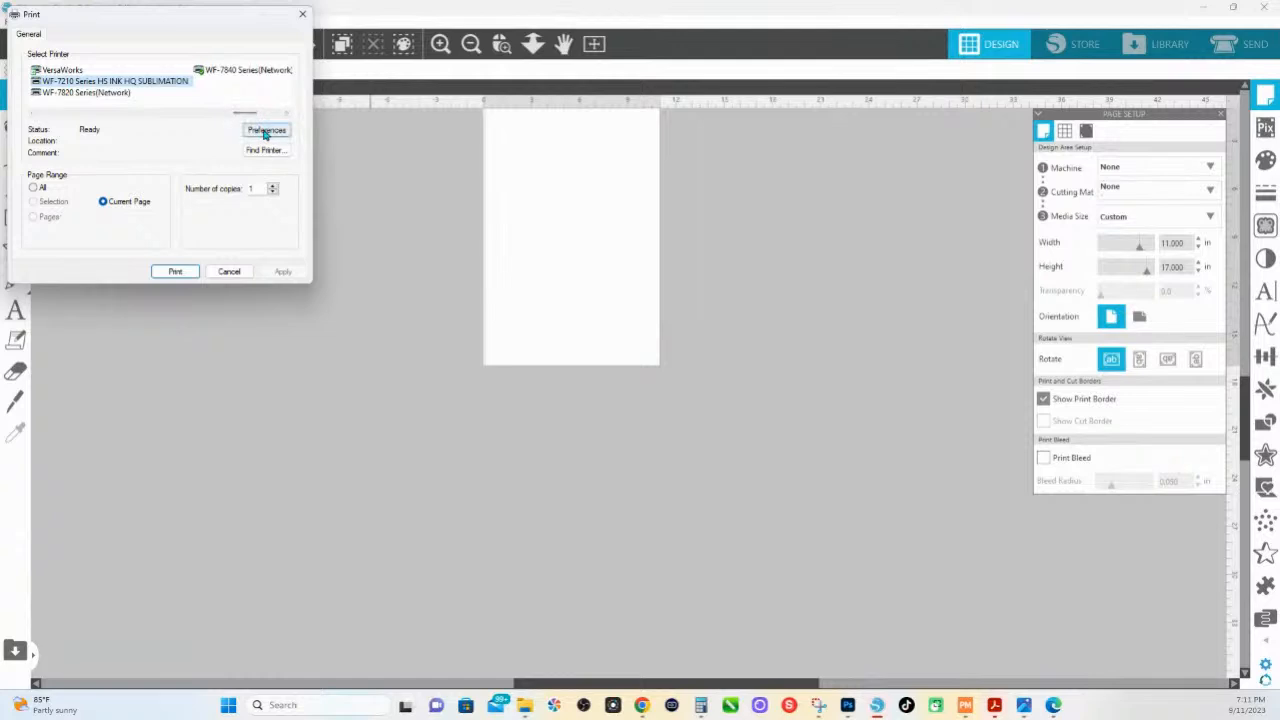
pyautogui.click(266, 131)
pyautogui.scroll(-3, 104, 242)
pyautogui.click(95, 201)
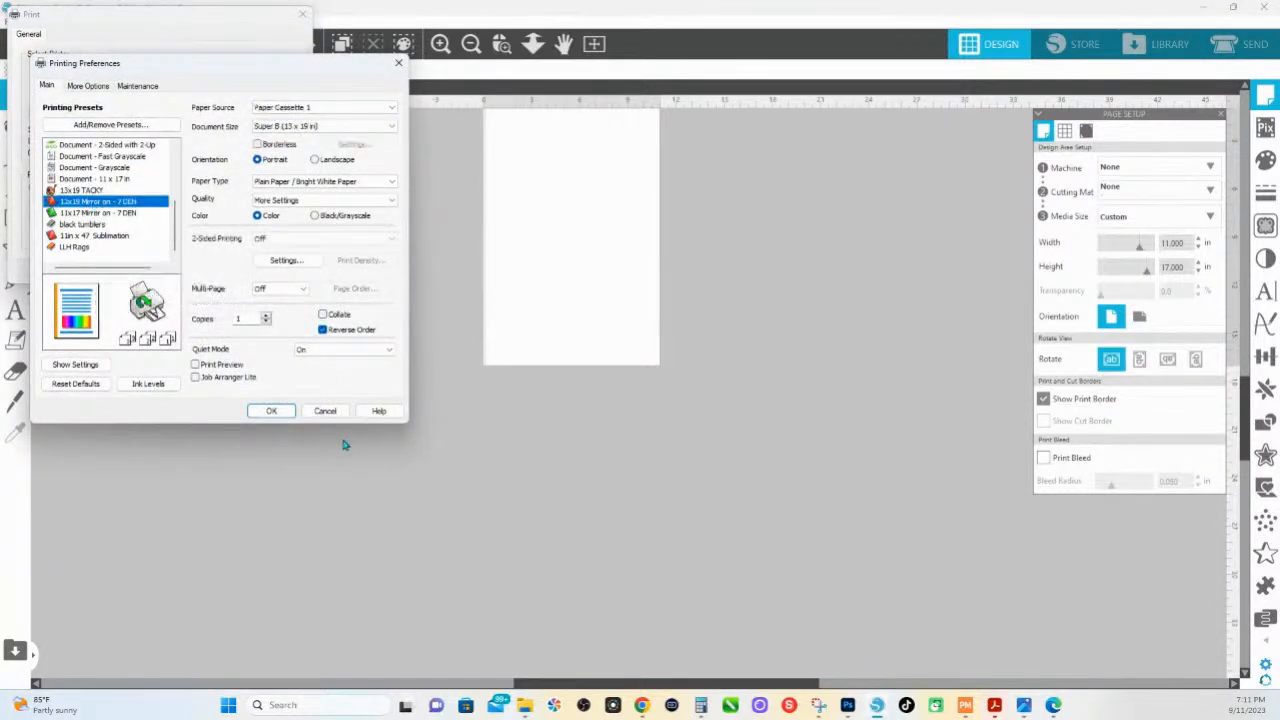
pyautogui.click(266, 411)
pyautogui.click(177, 271)
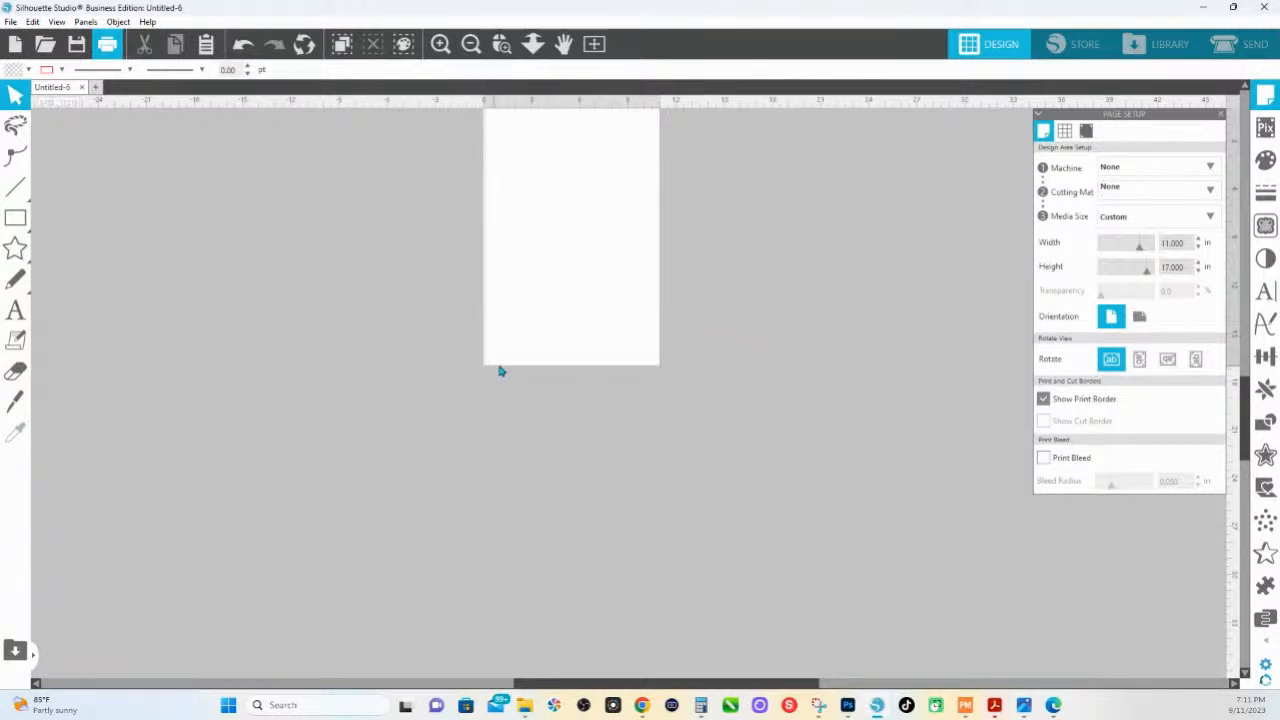
# - Print the current page on the WF-7210 sublimation printer with the 11x17 Mirror on - 7 DEN preset and check the page's print border
pyautogui.scroll(1, 780, 348)
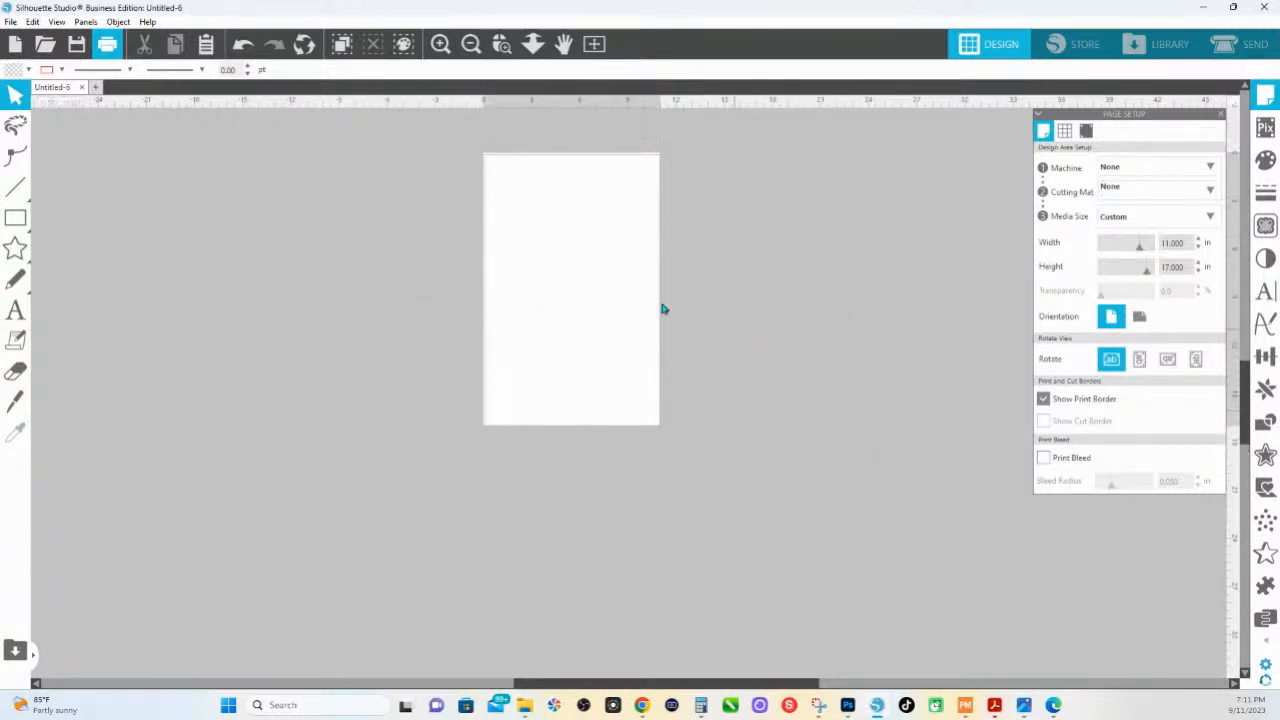
pyautogui.click(501, 43)
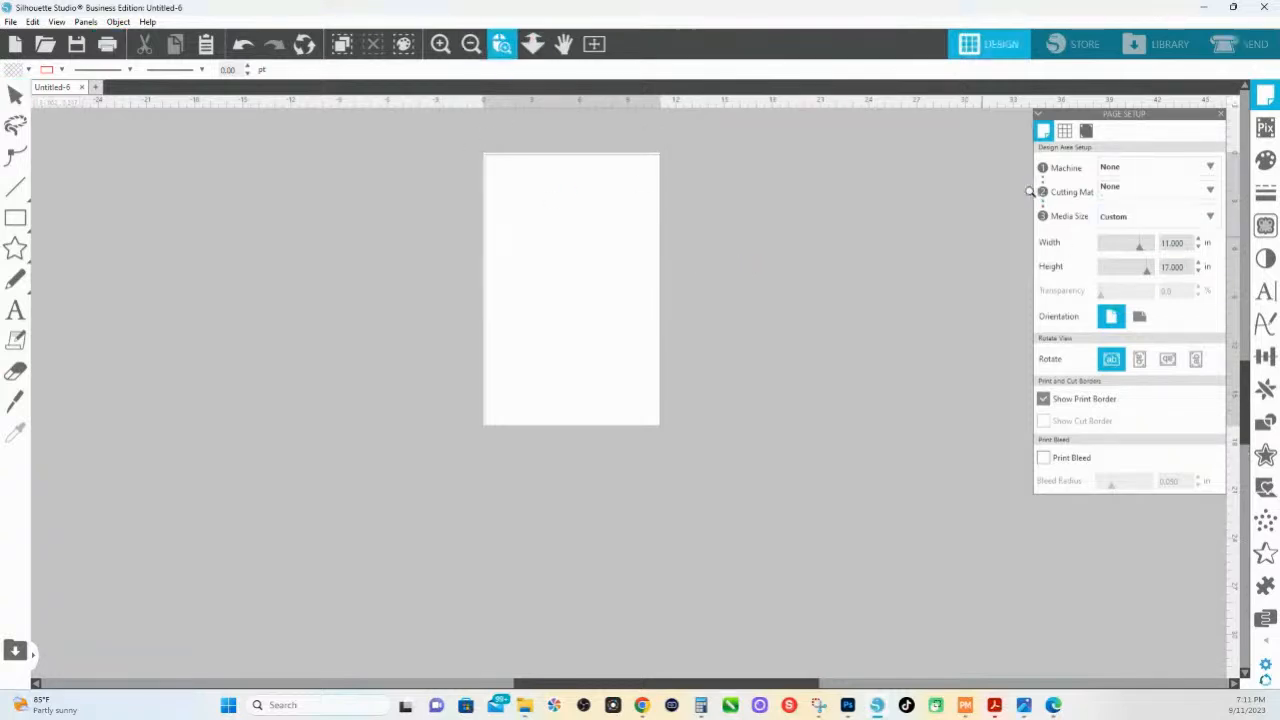
pyautogui.click(10, 21)
pyautogui.moveTo(86, 21)
pyautogui.click(280, 180)
pyautogui.hotkey('ctrl', 'p')
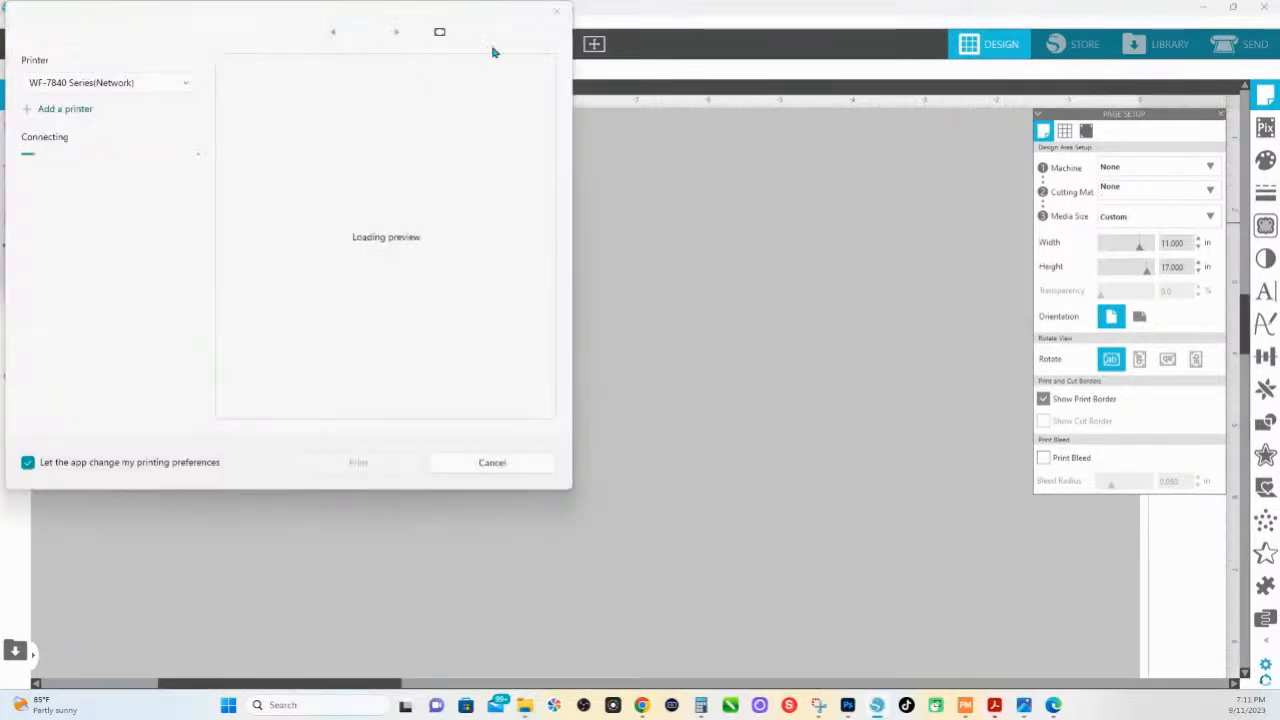
pyautogui.click(557, 10)
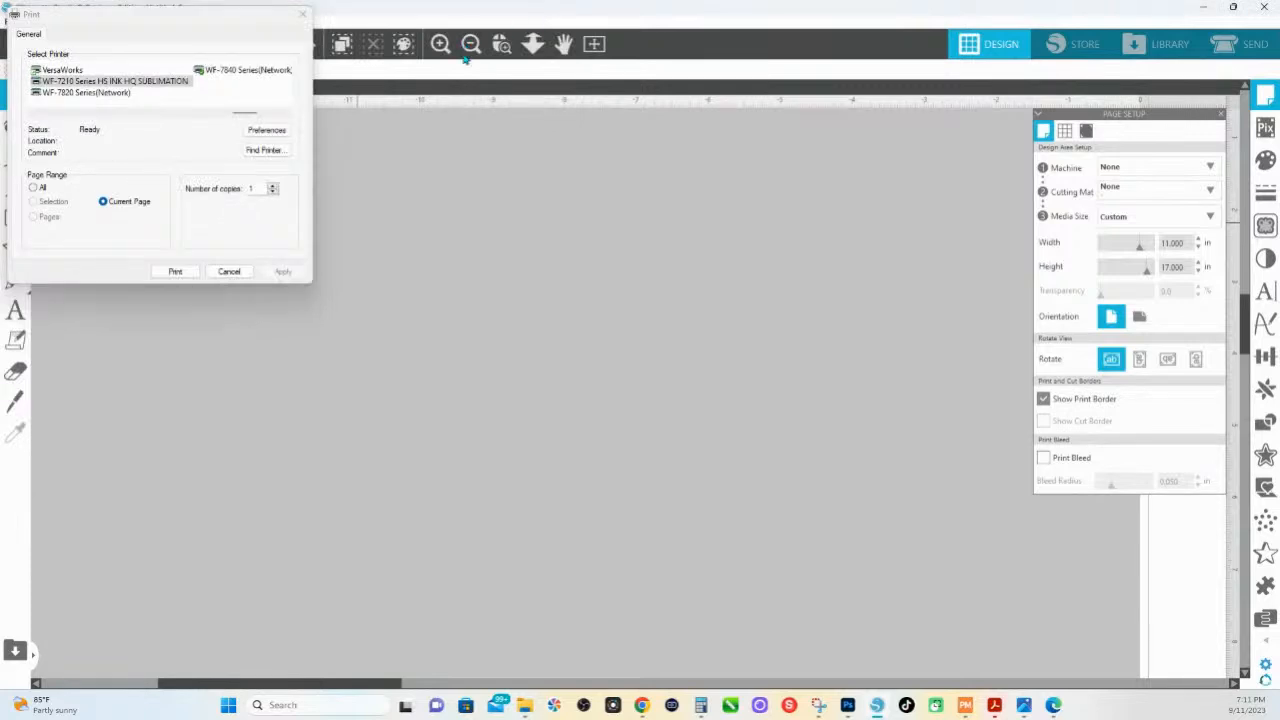
pyautogui.click(266, 130)
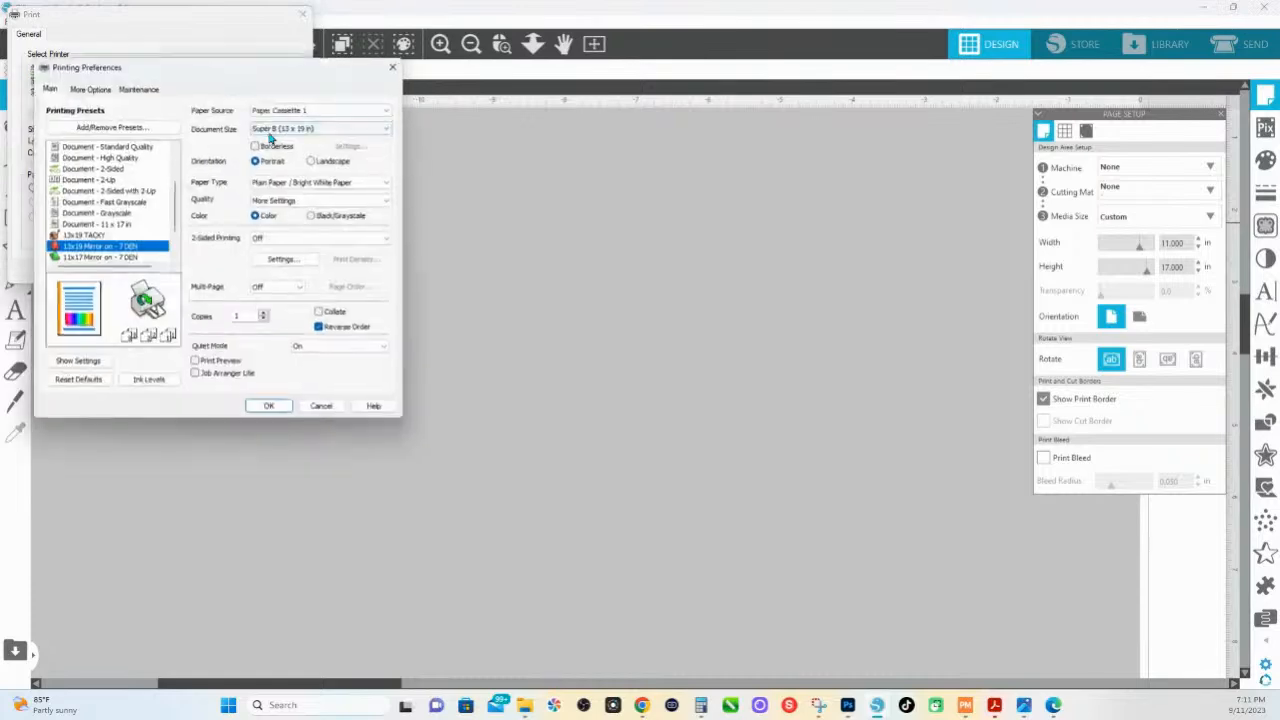
pyautogui.click(97, 256)
pyautogui.click(91, 259)
pyautogui.click(271, 411)
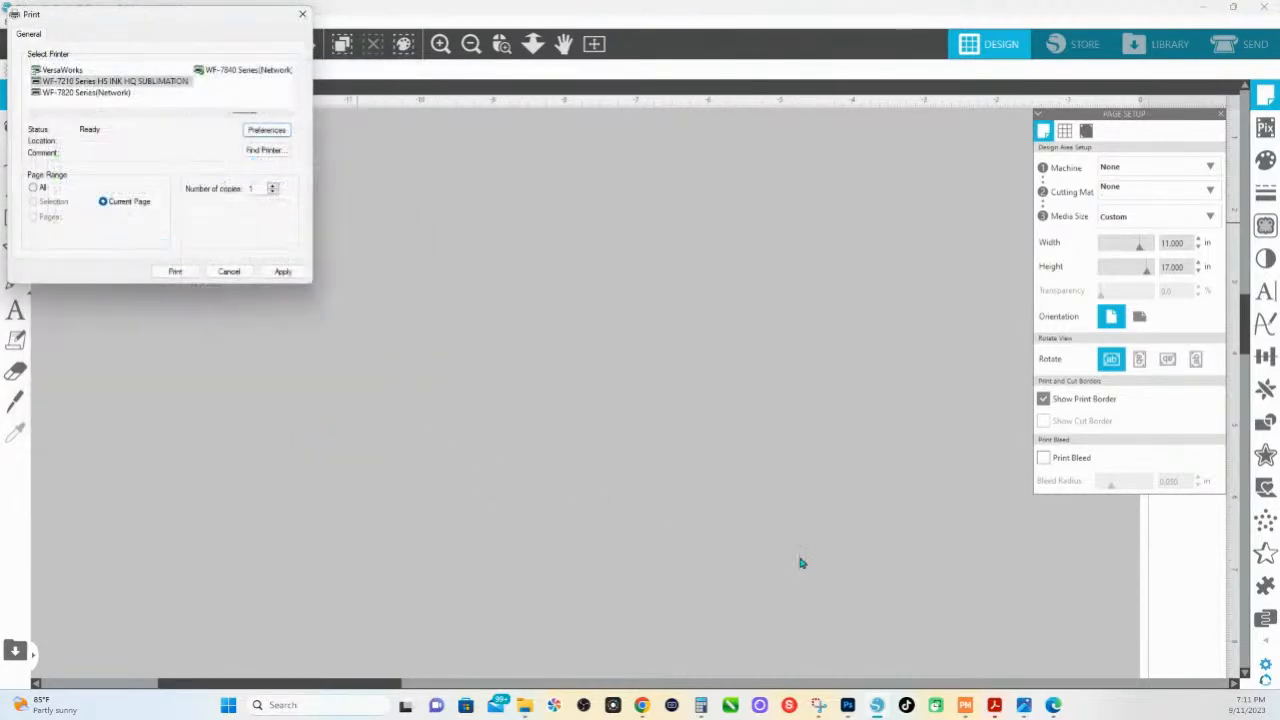
pyautogui.click(175, 271)
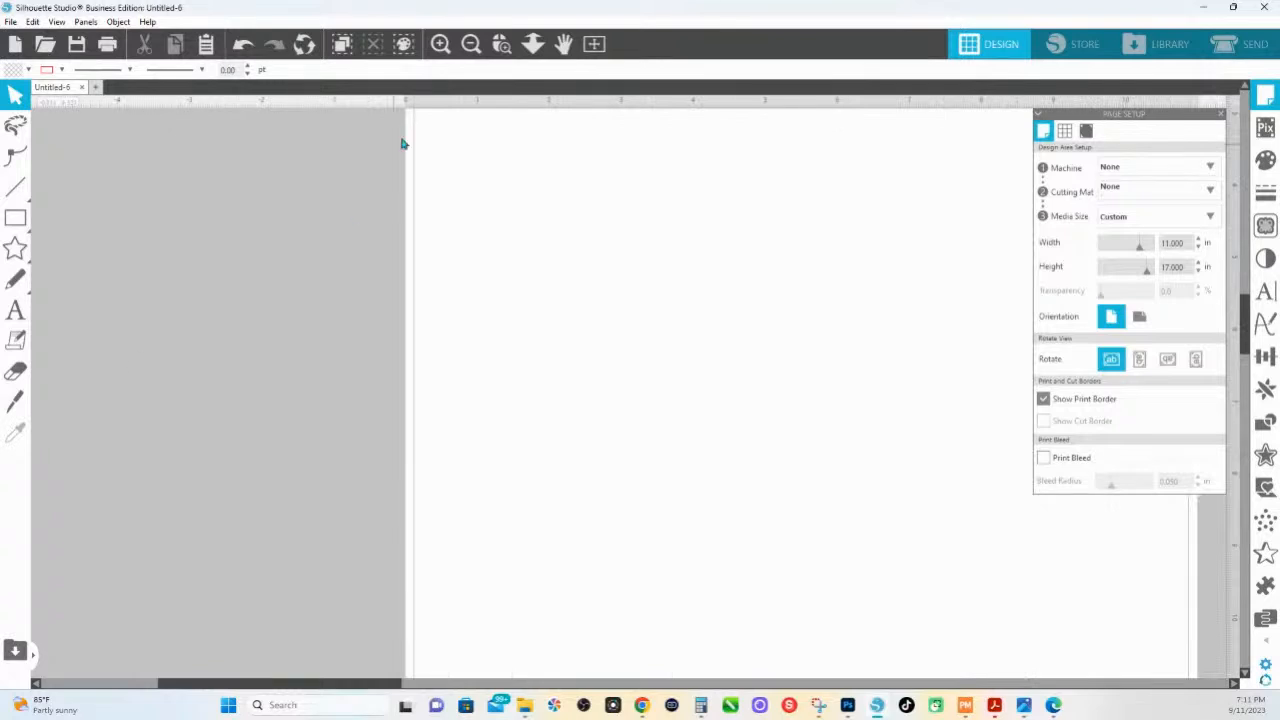
pyautogui.click(532, 43)
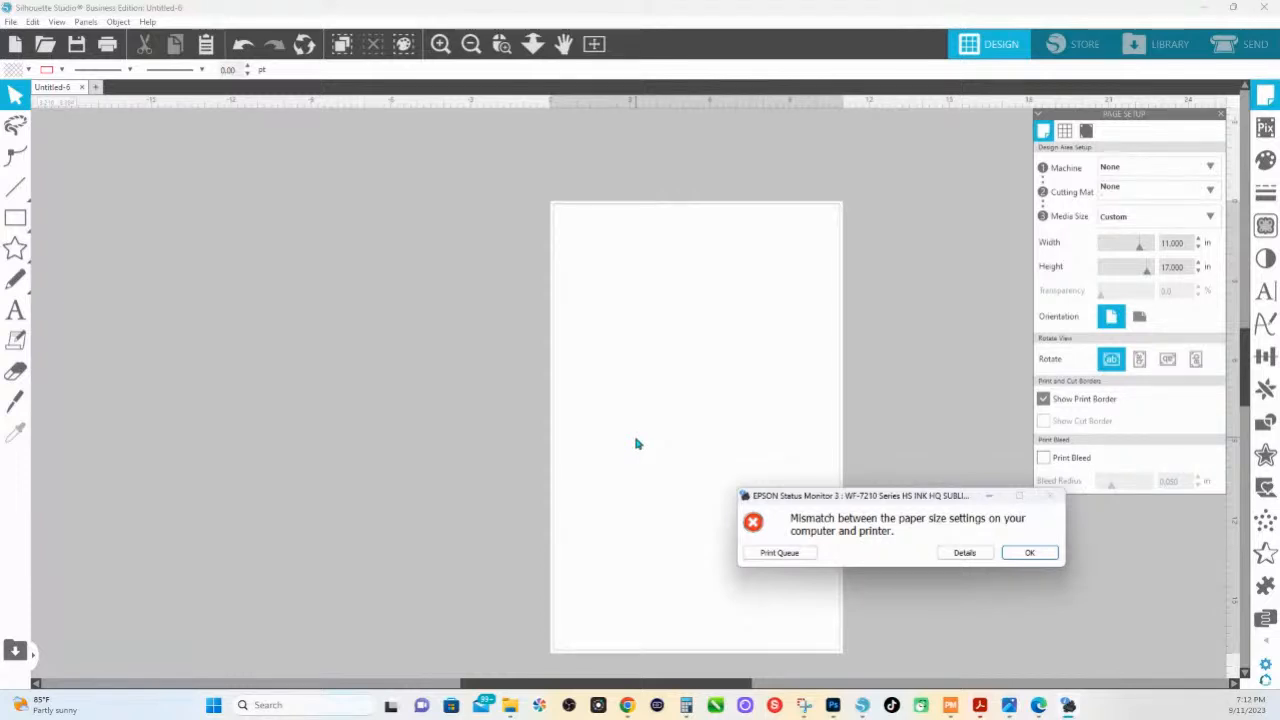
pyautogui.click(636, 443)
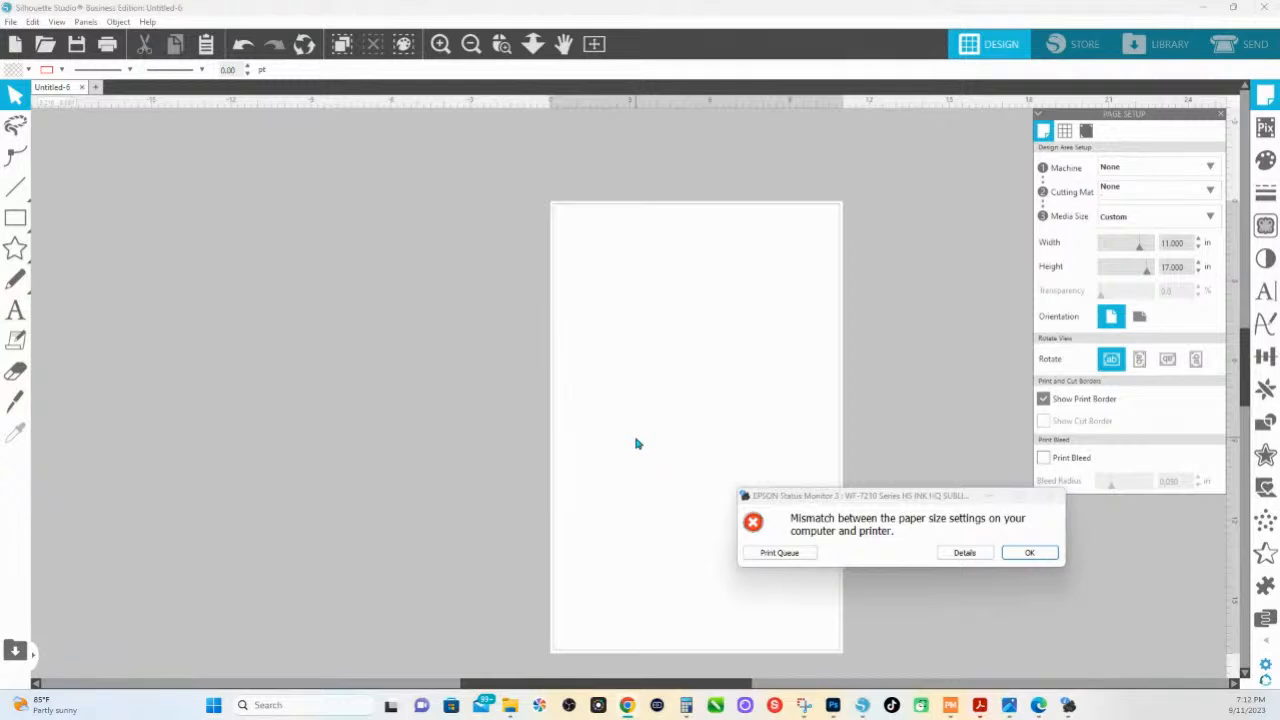
# - Dismiss the EPSON Status Monitor message about the paper size mismatch
pyautogui.click(1030, 555)
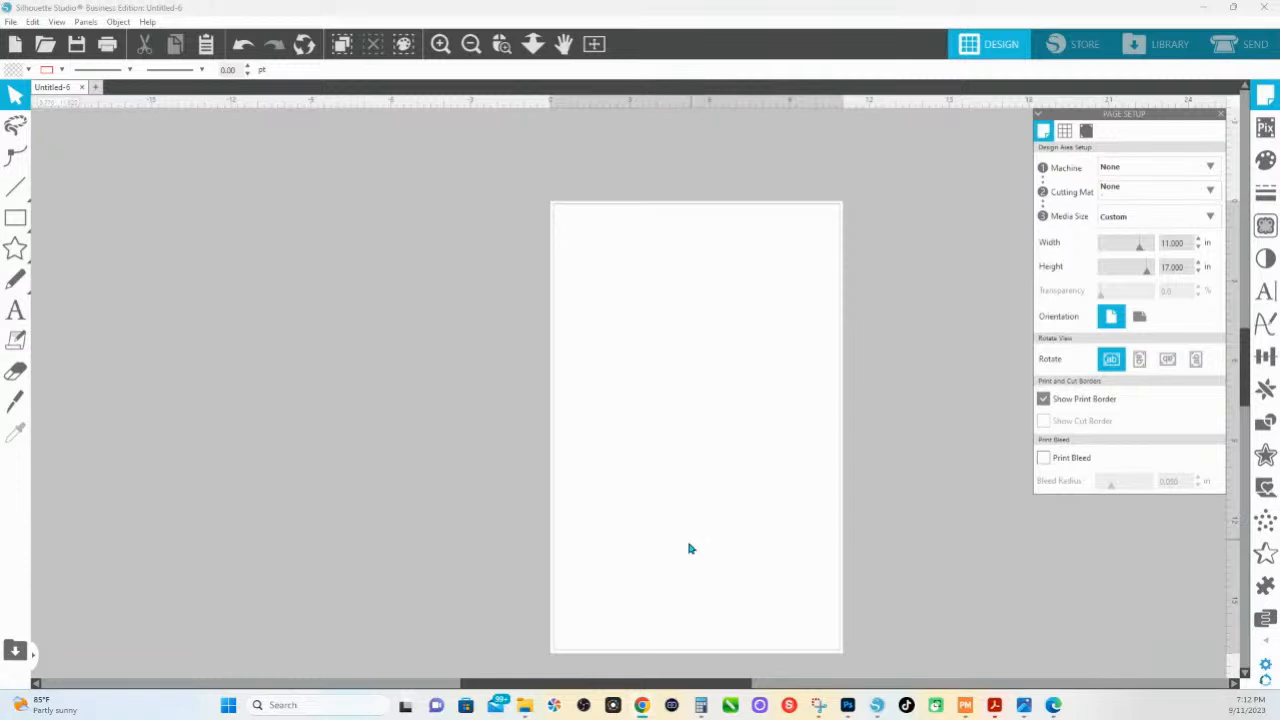
pyautogui.scroll(1, 680, 560)
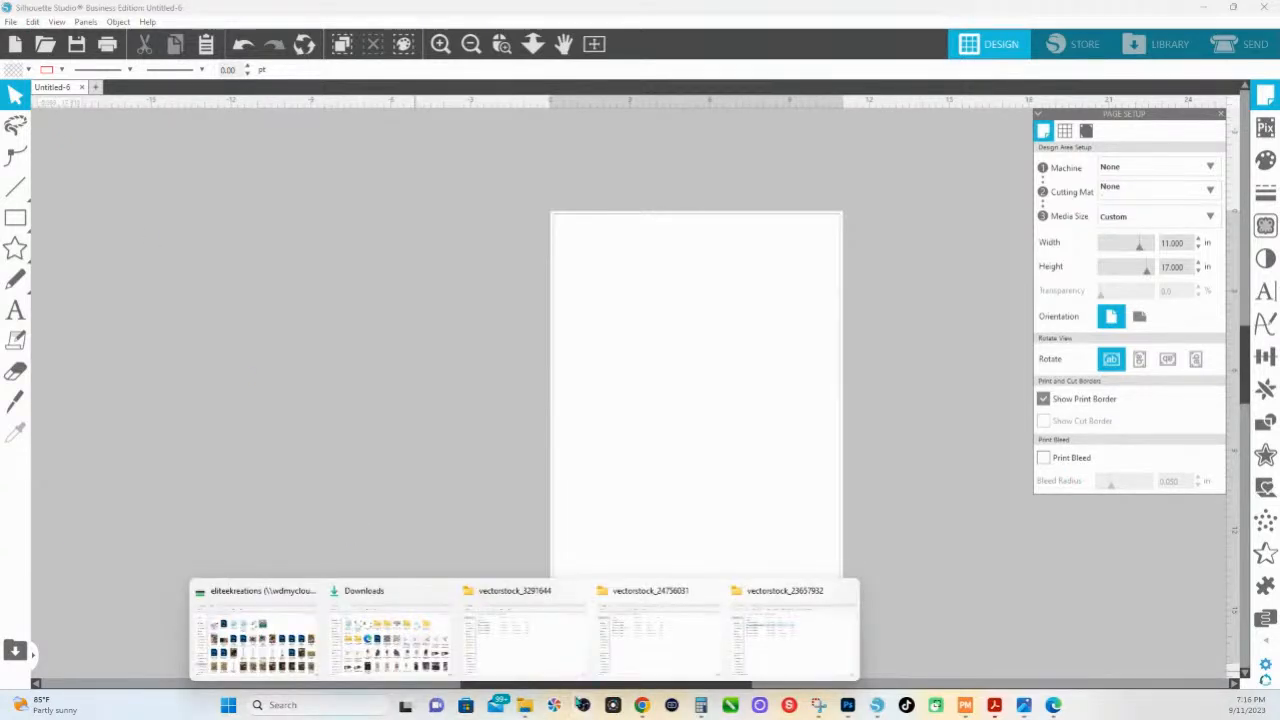
# - Import the first white dove image from the Downloads folder and place it beside the page's upper left edge
pyautogui.click(364, 596)
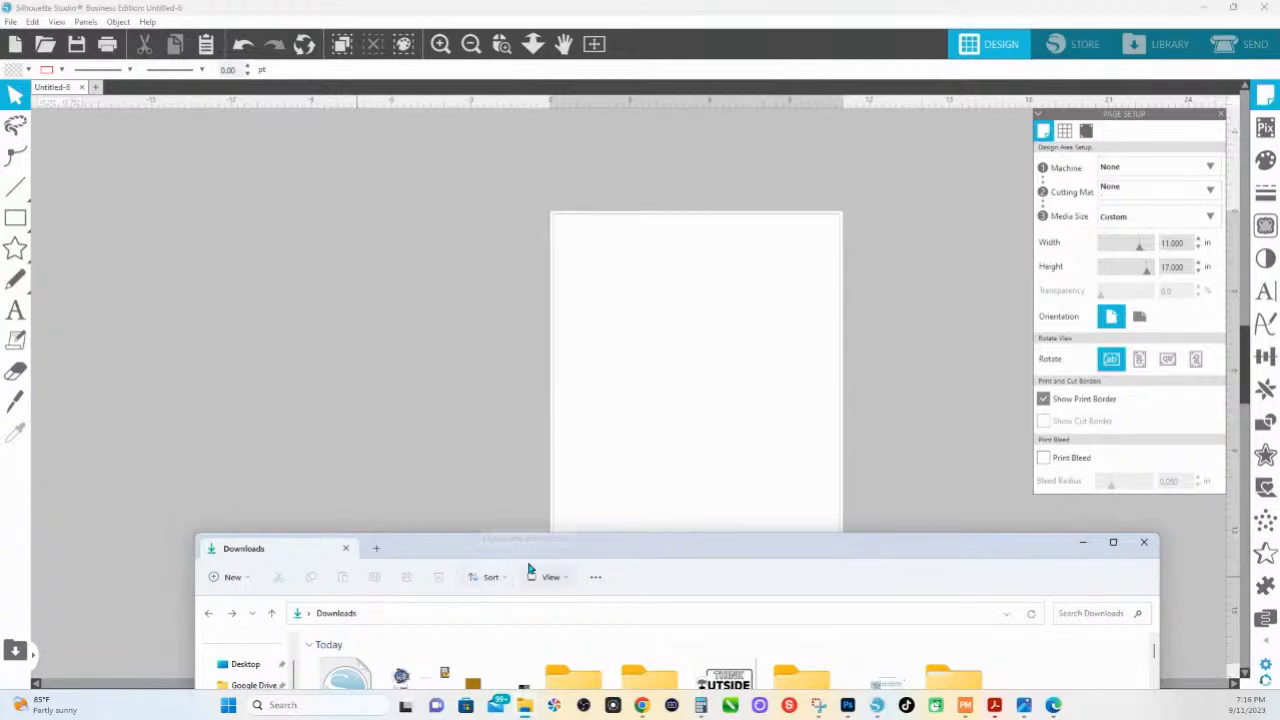
pyautogui.moveTo(548, 549); pyautogui.dragTo(555, 406)
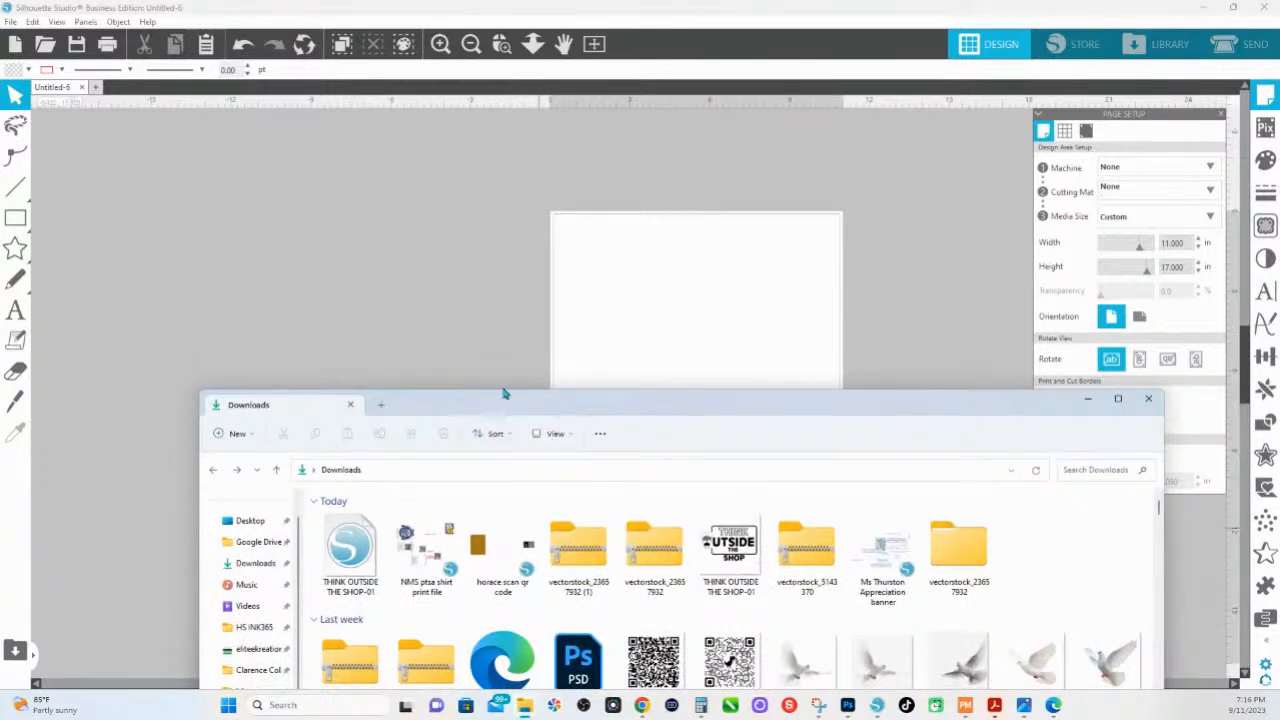
pyautogui.rightClick(591, 492)
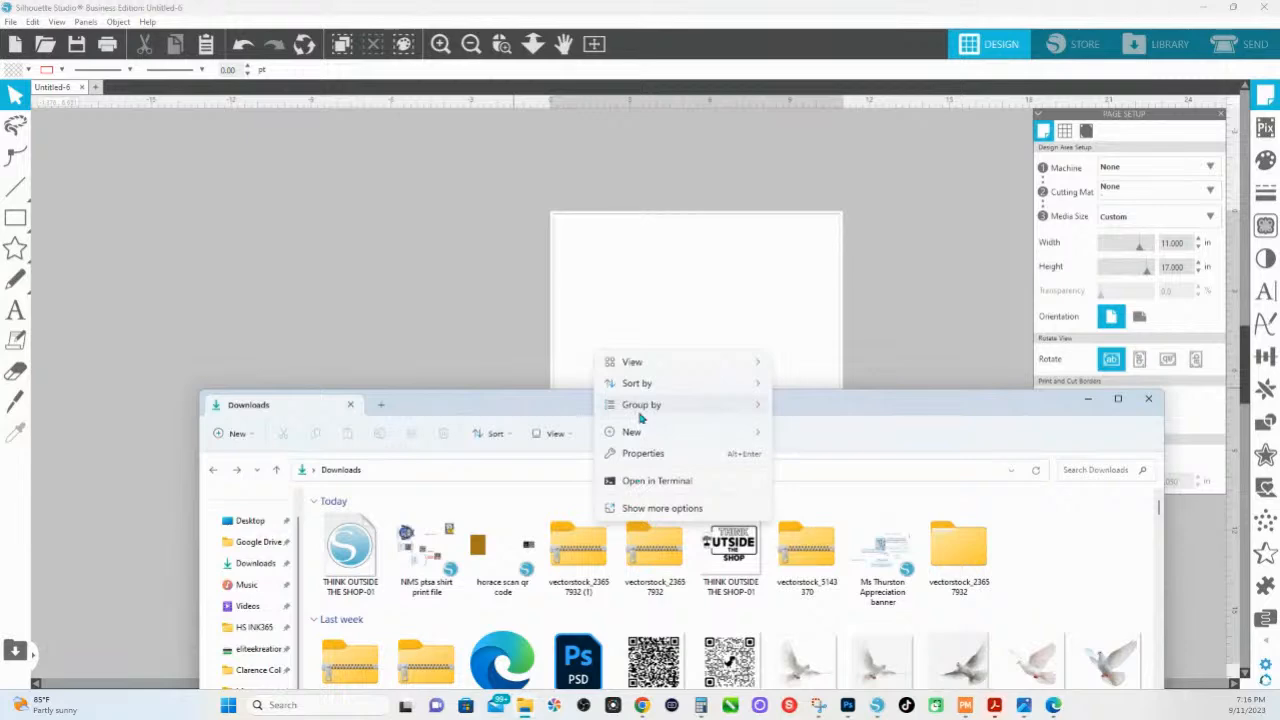
pyautogui.click(857, 327)
pyautogui.click(524, 705)
pyautogui.click(367, 592)
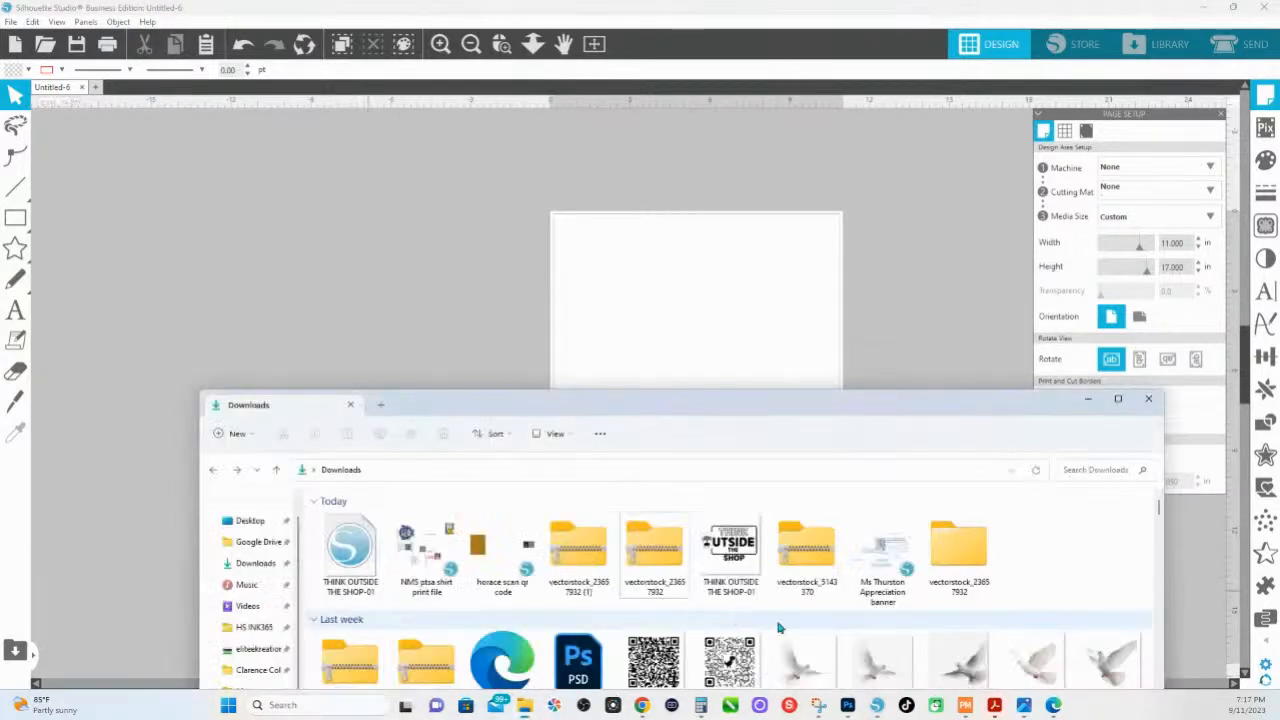
pyautogui.moveTo(806, 660); pyautogui.dragTo(515, 268)
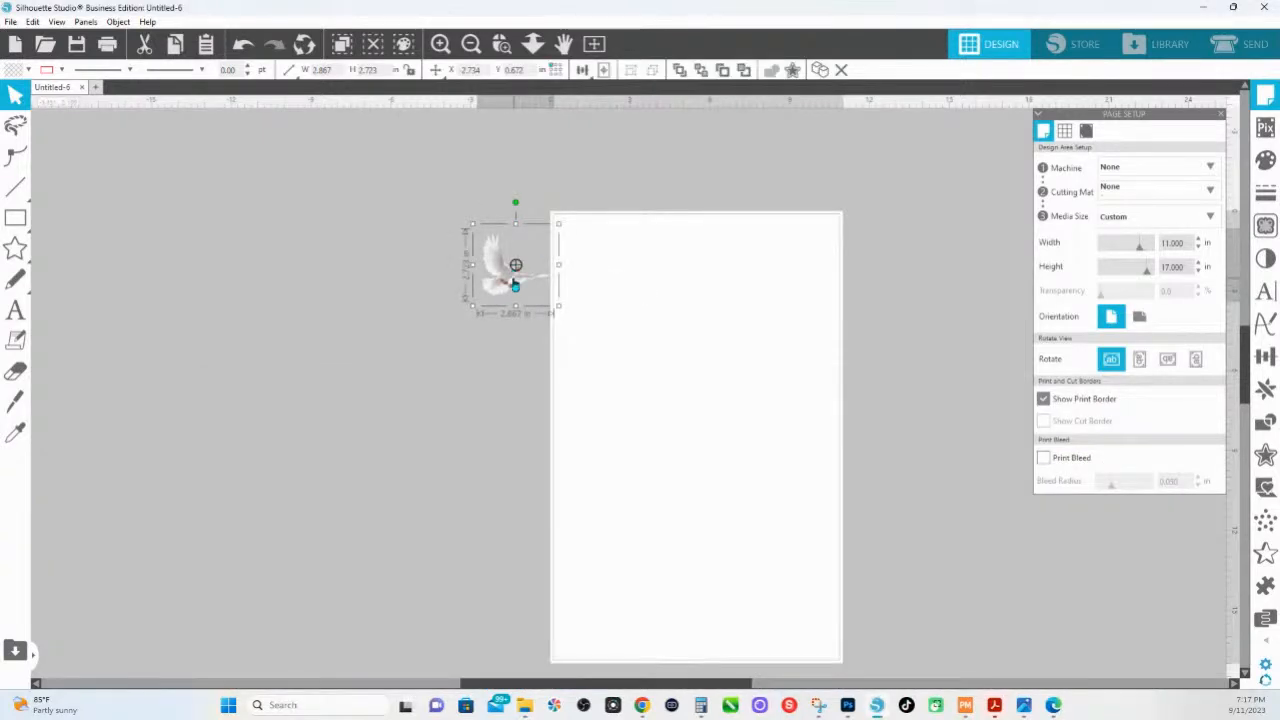
# - Group the files in the Downloads folder by type
pyautogui.moveTo(522, 707)
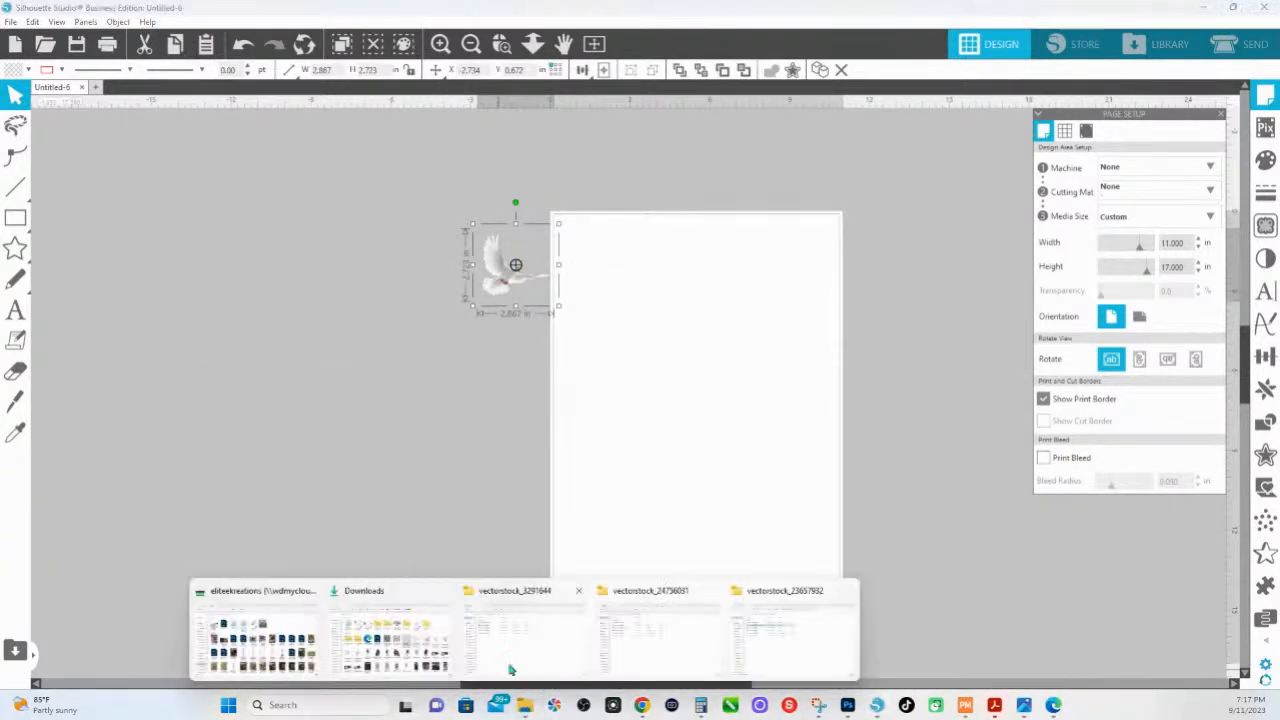
pyautogui.click(362, 600)
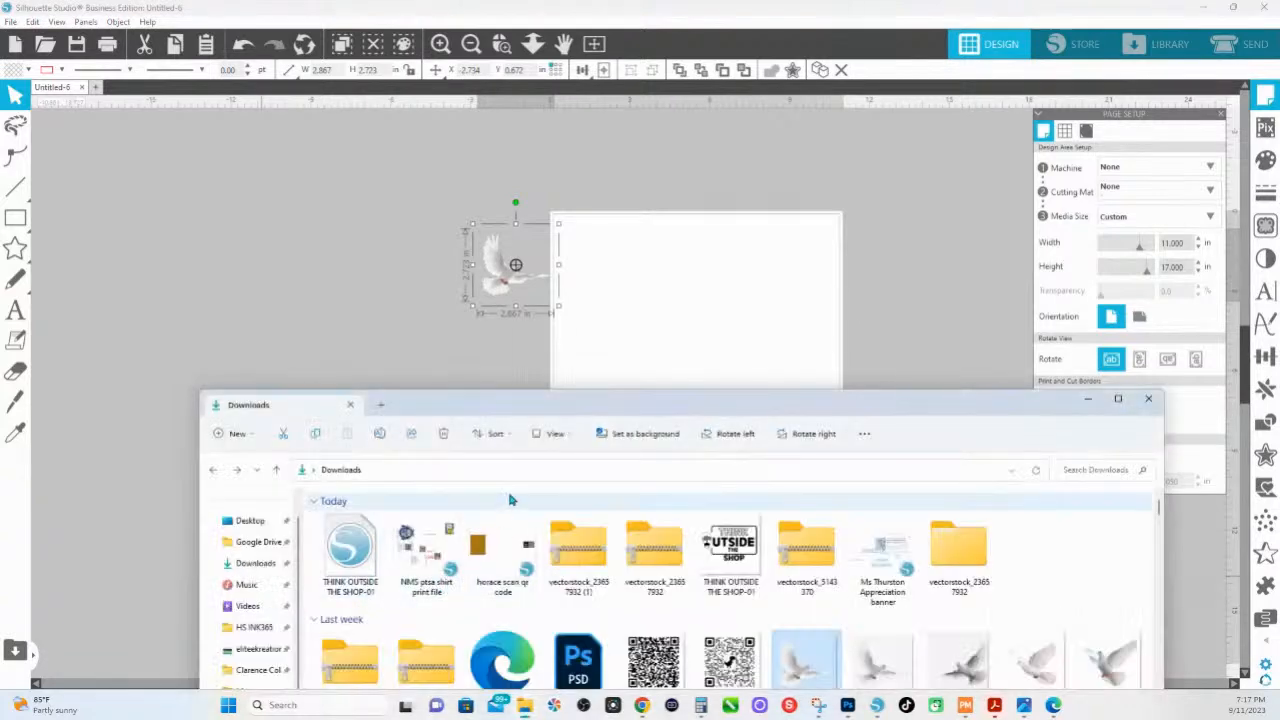
pyautogui.rightClick(510, 502)
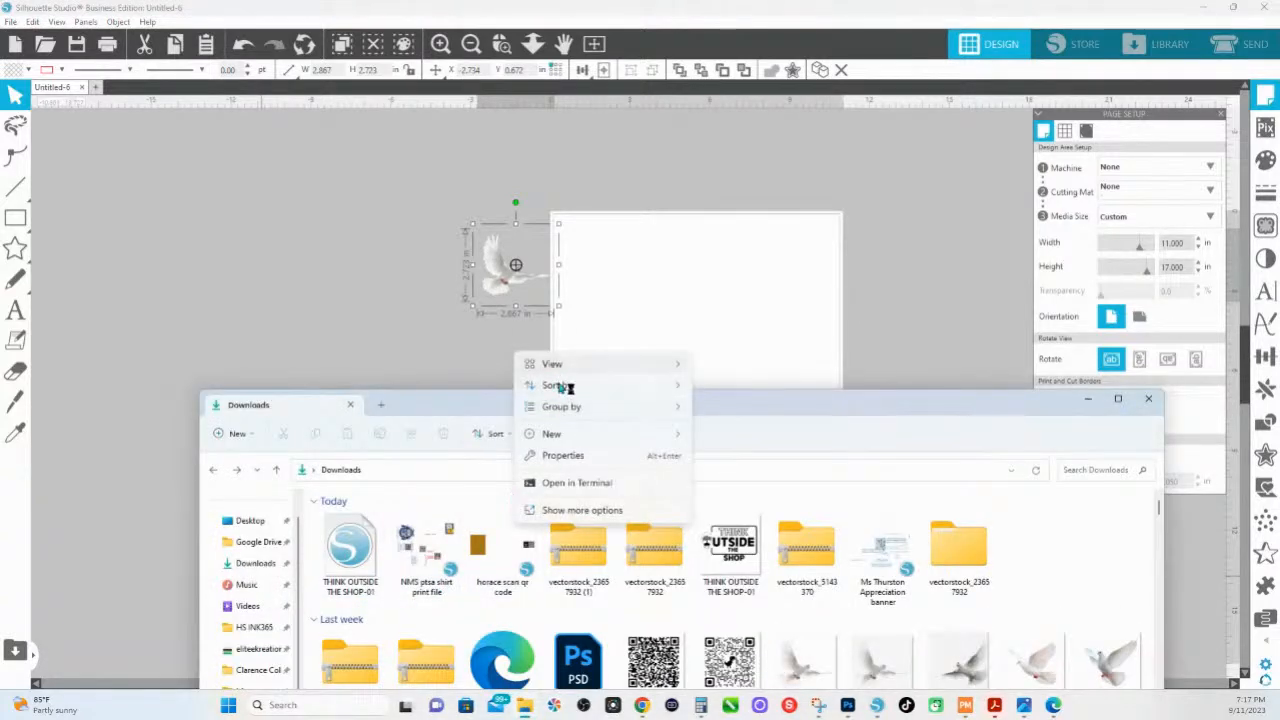
pyautogui.moveTo(565, 408)
pyautogui.click(736, 453)
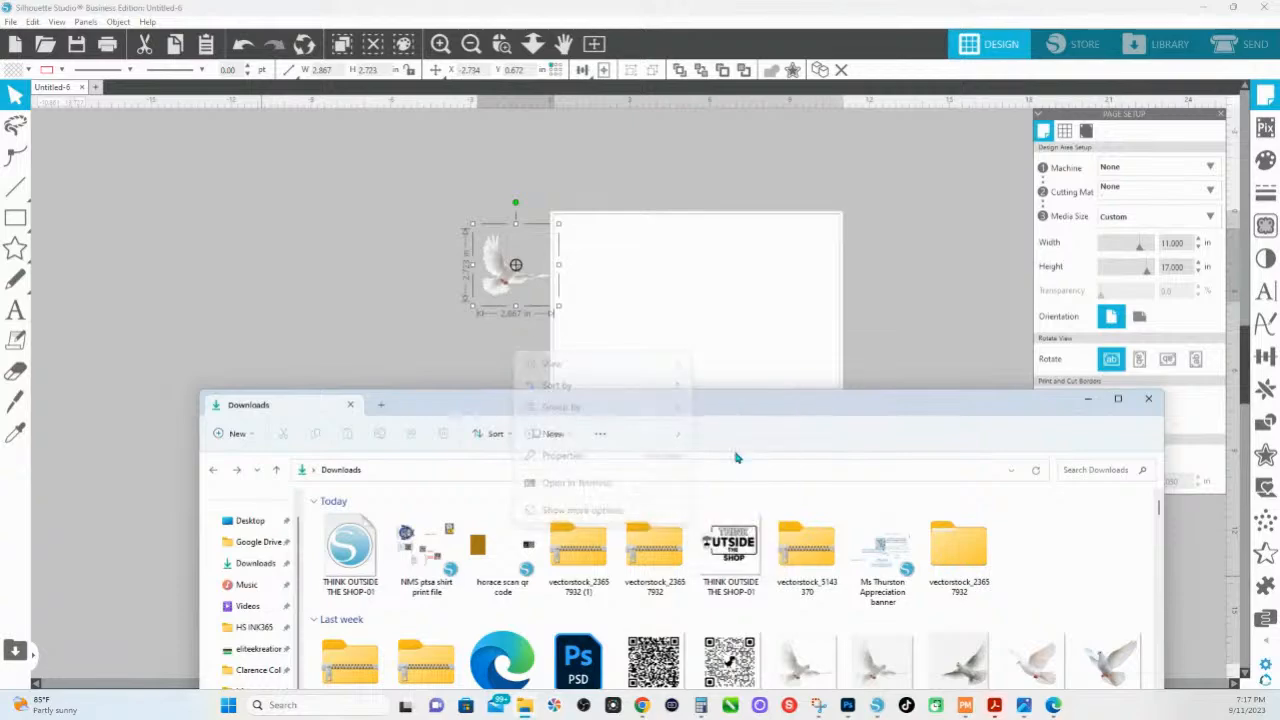
# - Import the Pngtree purple texture background from the Downloads folder into the empty area left of the page
pyautogui.scroll(-3, 548, 514)
pyautogui.scroll(-10, 552, 510)
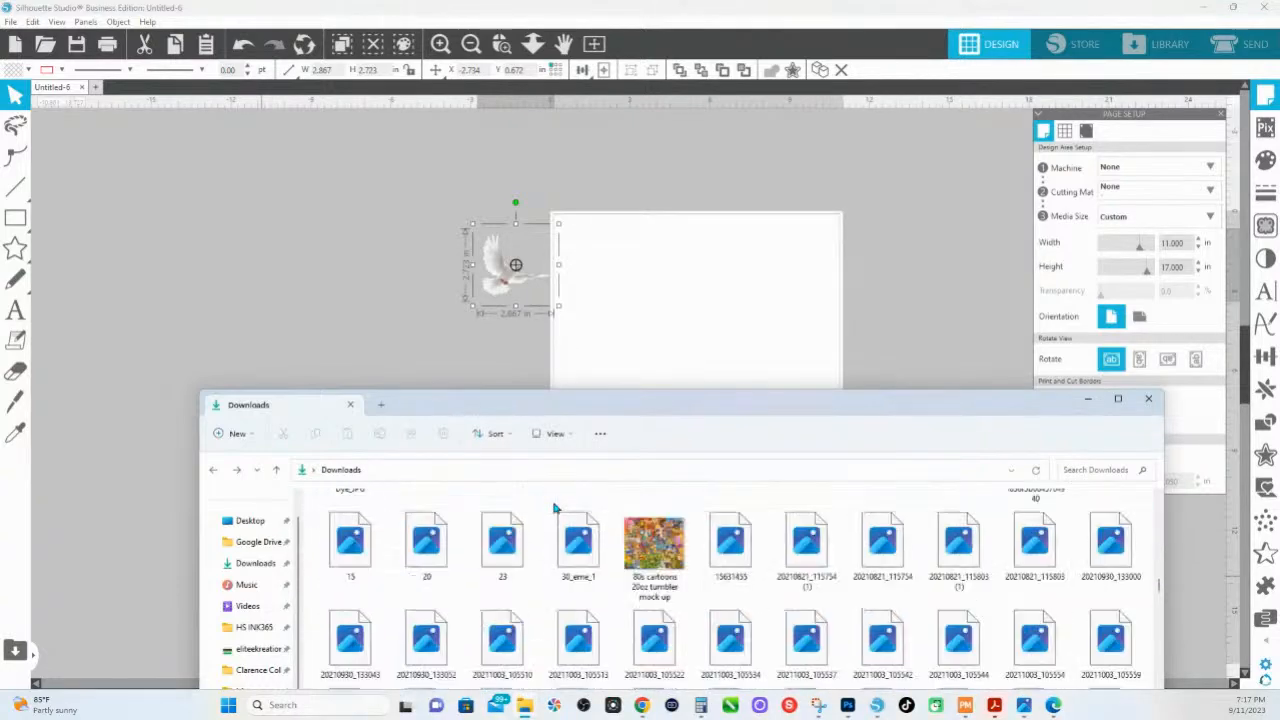
pyautogui.moveTo(660, 403); pyautogui.dragTo(555, 140)
pyautogui.scroll(-10, 520, 363)
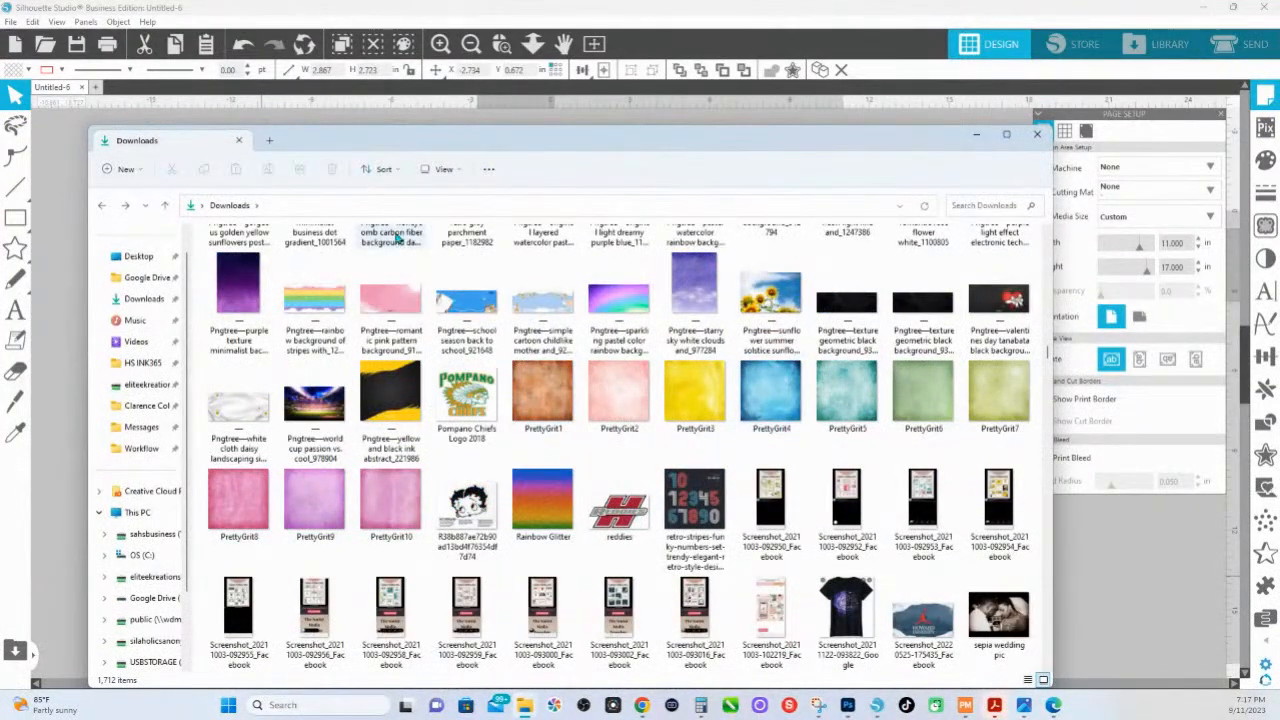
pyautogui.moveTo(417, 149); pyautogui.dragTo(700, 170)
pyautogui.moveTo(524, 320); pyautogui.dragTo(275, 412)
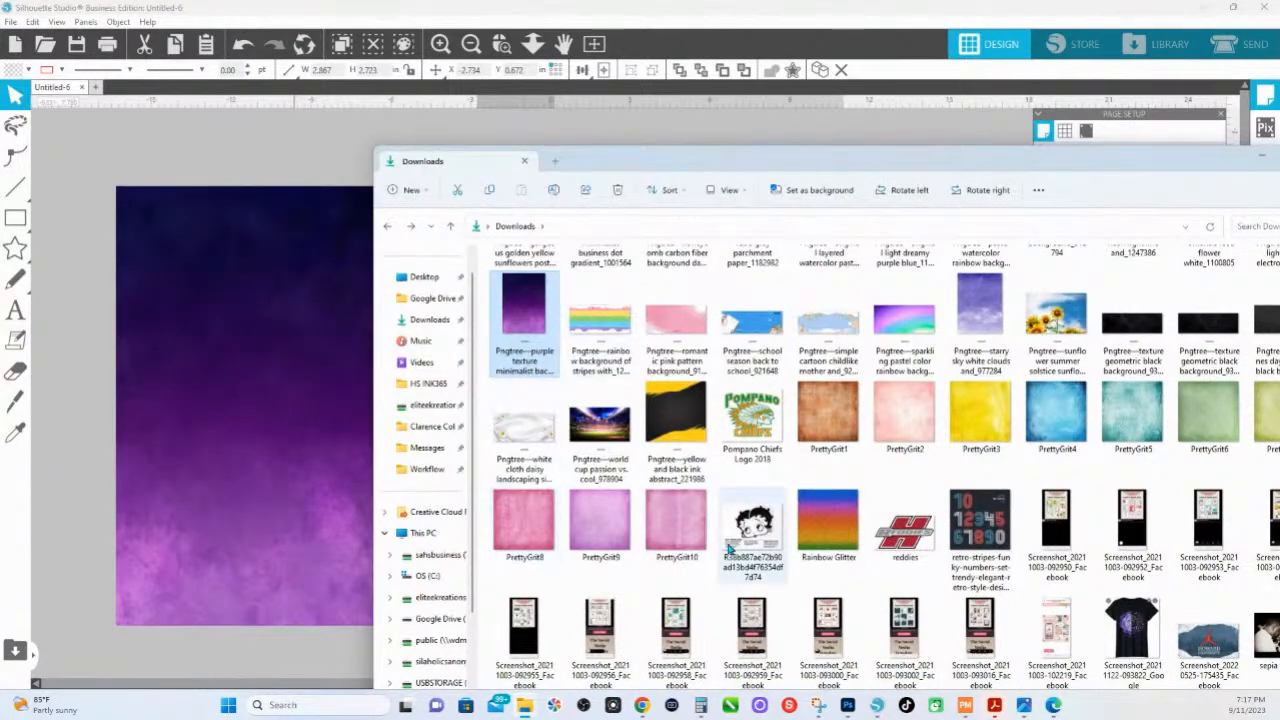
# - Import the blue PrettyGrit4 background from the Downloads folder, overlapping the page's upper right corner
pyautogui.moveTo(1056, 412); pyautogui.dragTo(349, 434)
pyautogui.click(524, 705)
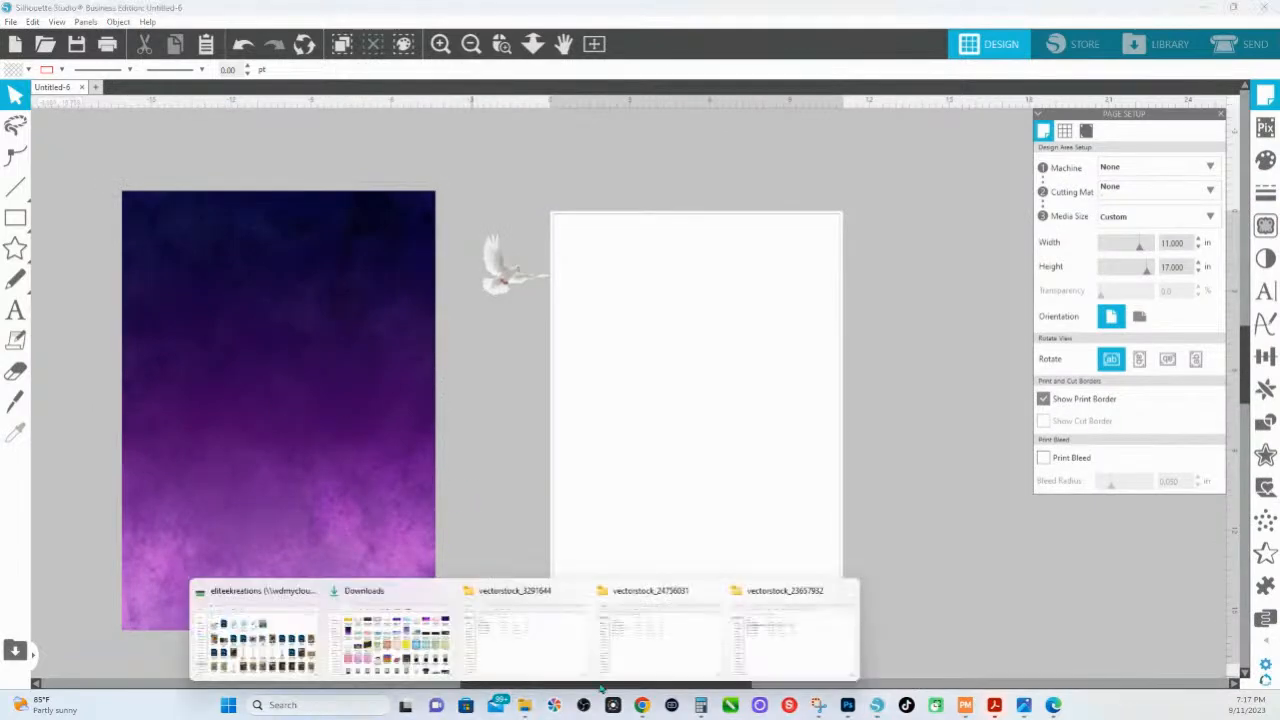
pyautogui.click(393, 600)
pyautogui.moveTo(1050, 462); pyautogui.dragTo(860, 140)
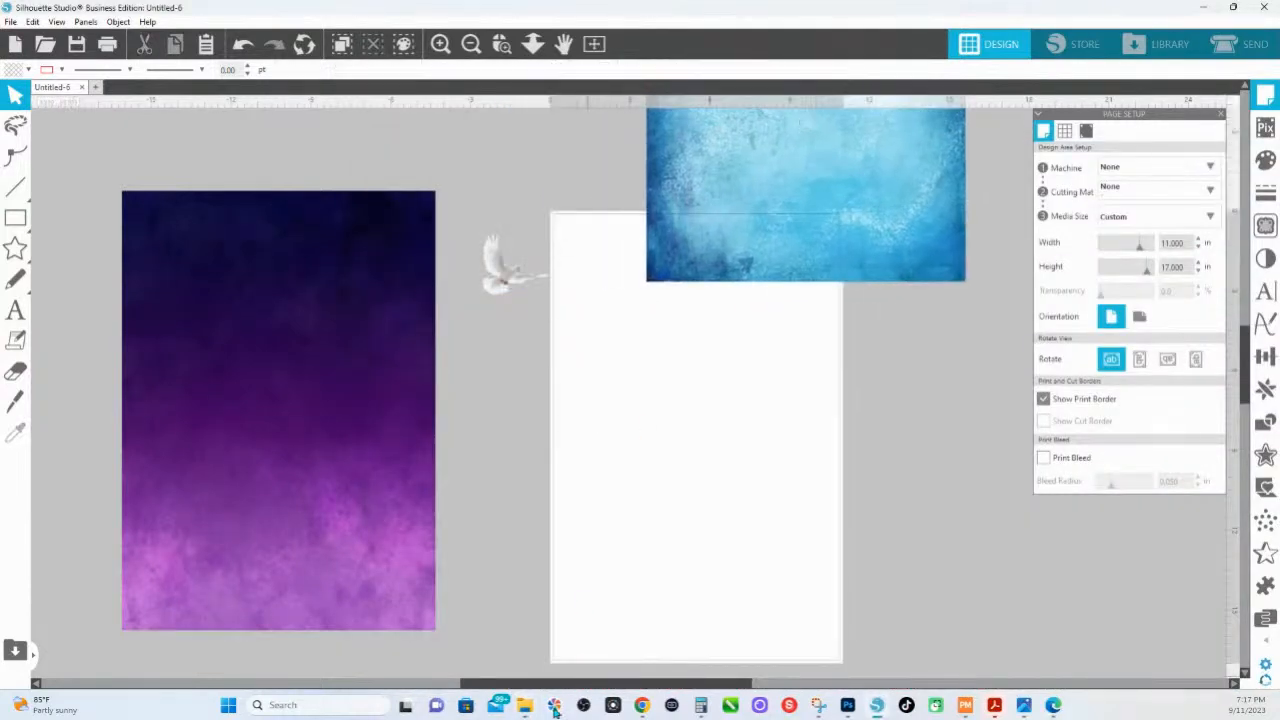
# - Import the Untitled design image of the bear-costume character from the Downloads folder to the left of the page
pyautogui.moveTo(524, 705)
pyautogui.click(400, 600)
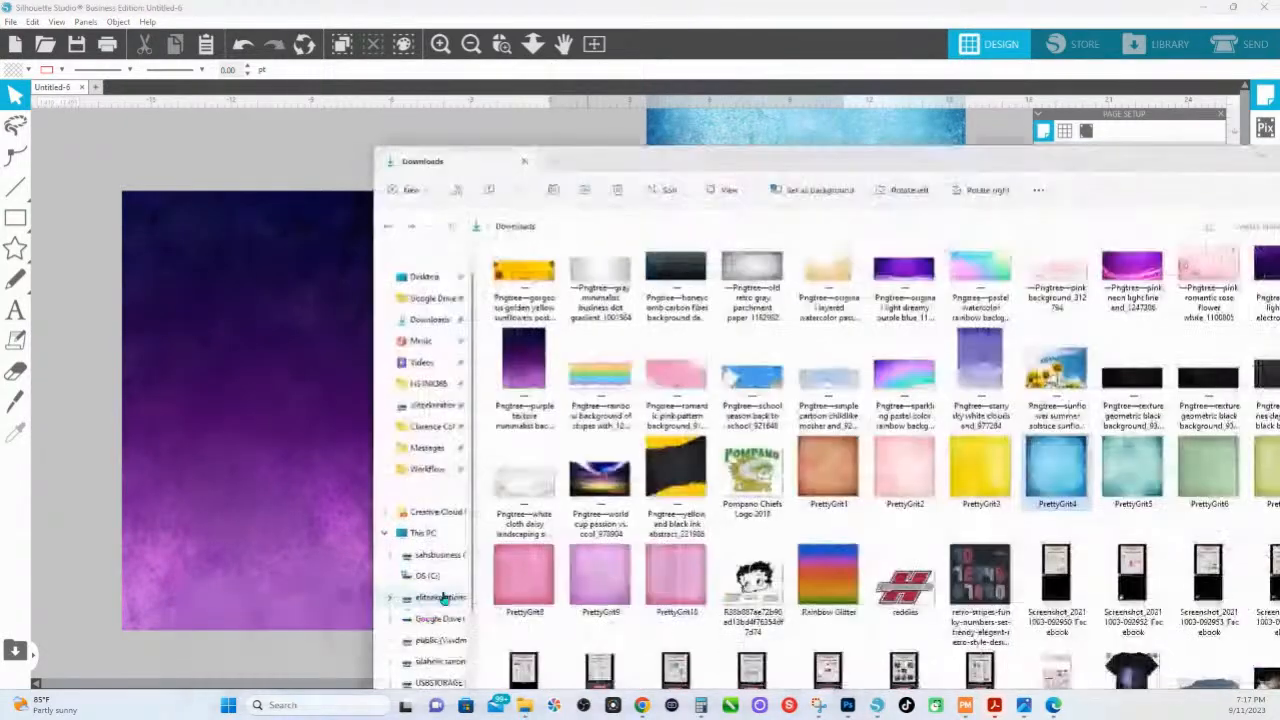
pyautogui.scroll(-10, 573, 533)
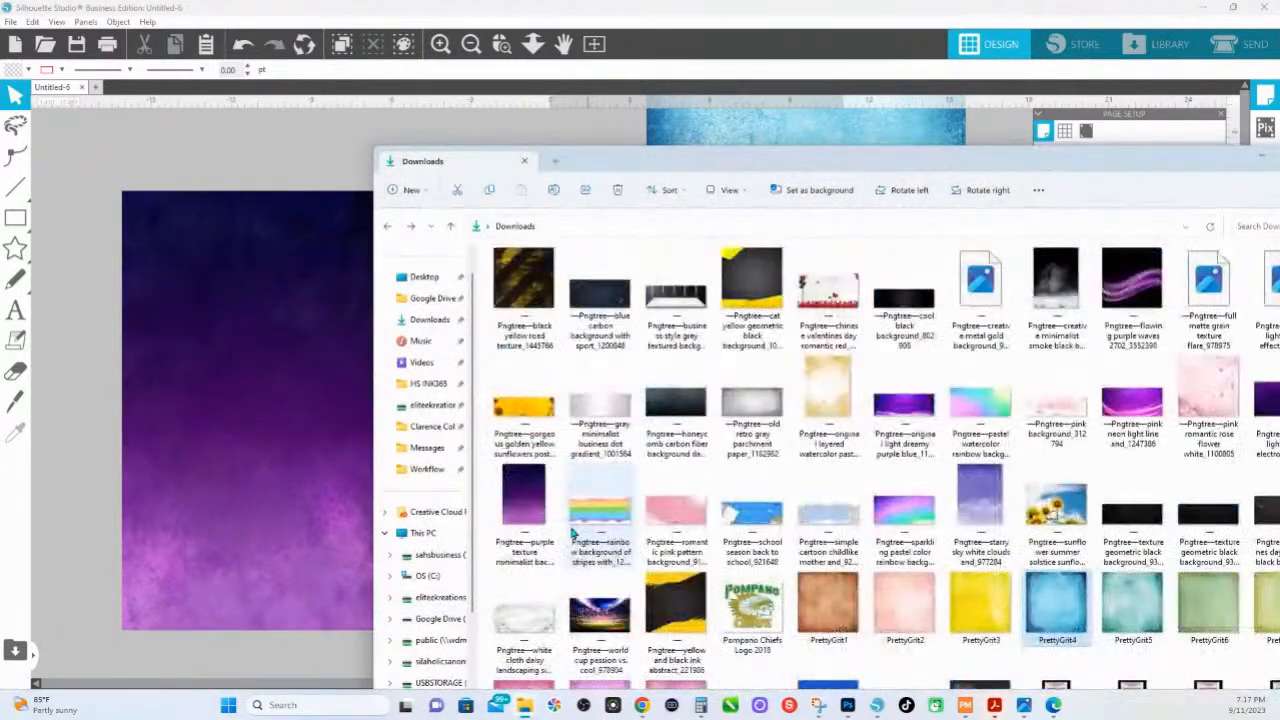
pyautogui.scroll(-15, 573, 533)
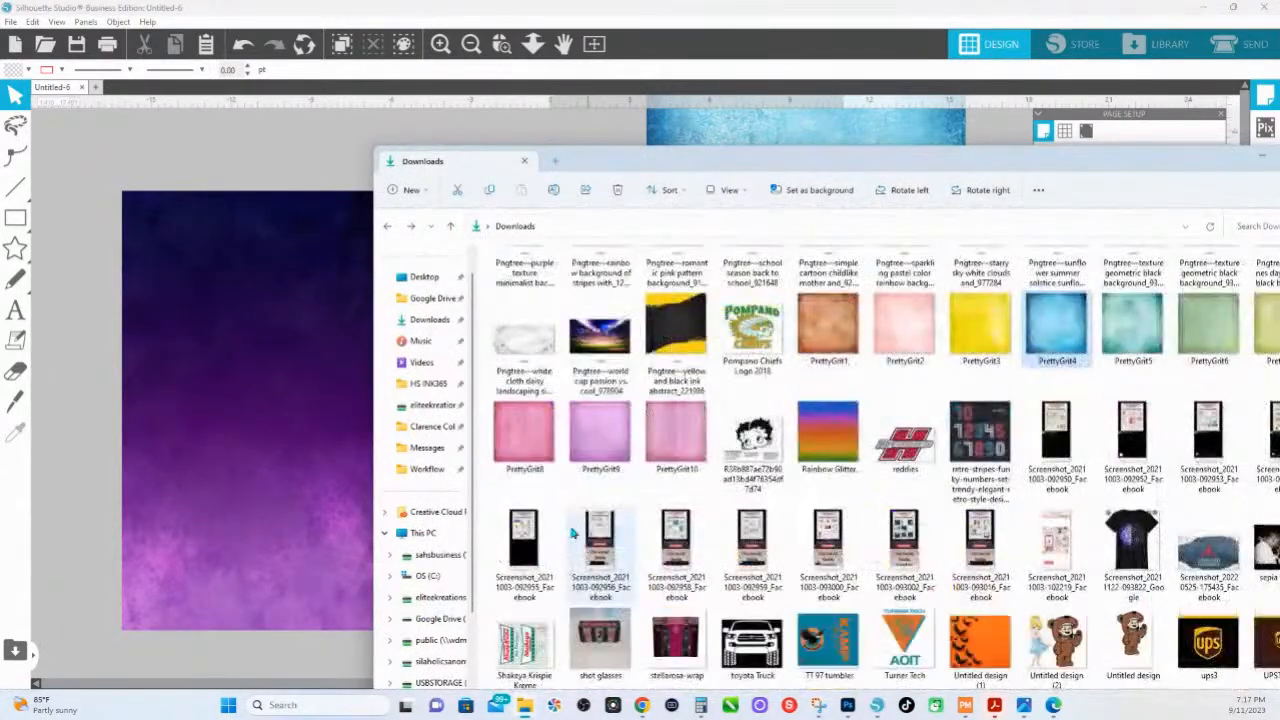
pyautogui.scroll(-3, 573, 533)
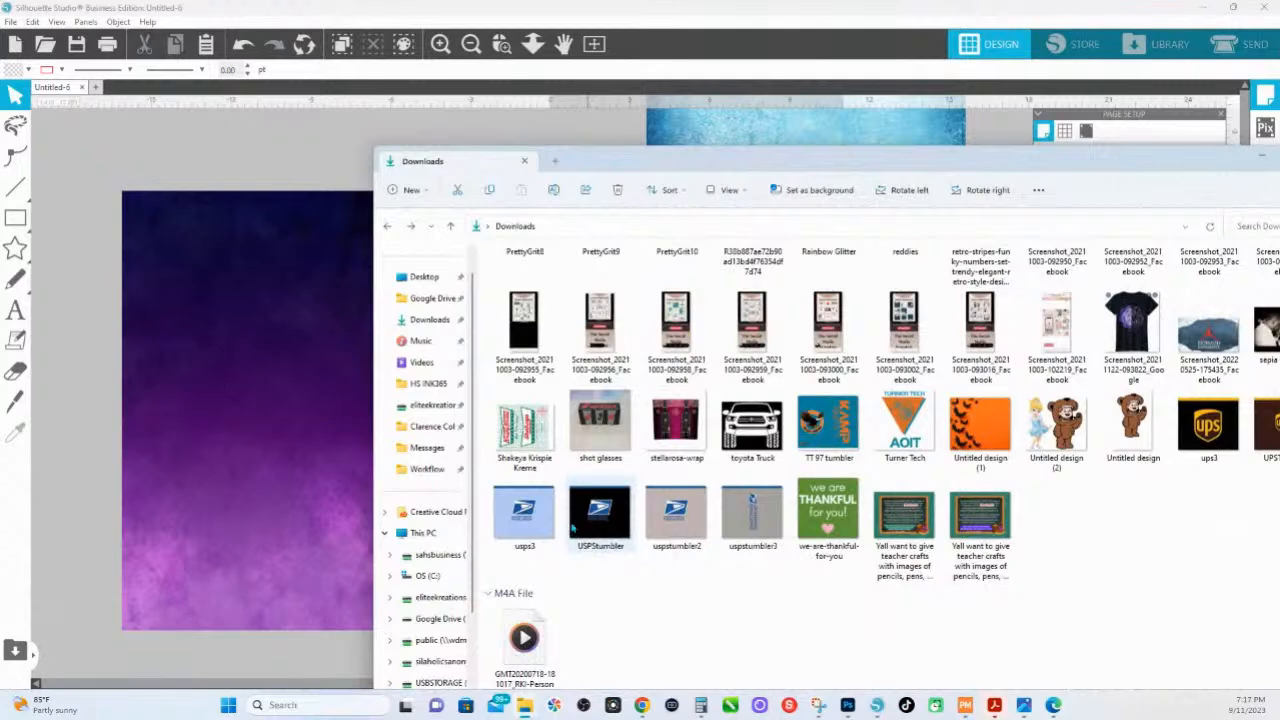
pyautogui.moveTo(1130, 432); pyautogui.dragTo(206, 148)
# - Import the PNG file 1 (2), the woman in the patterned dress, to the lower left of the page
pyautogui.scroll(-15, 910, 553)
pyautogui.scroll(-20, 910, 553)
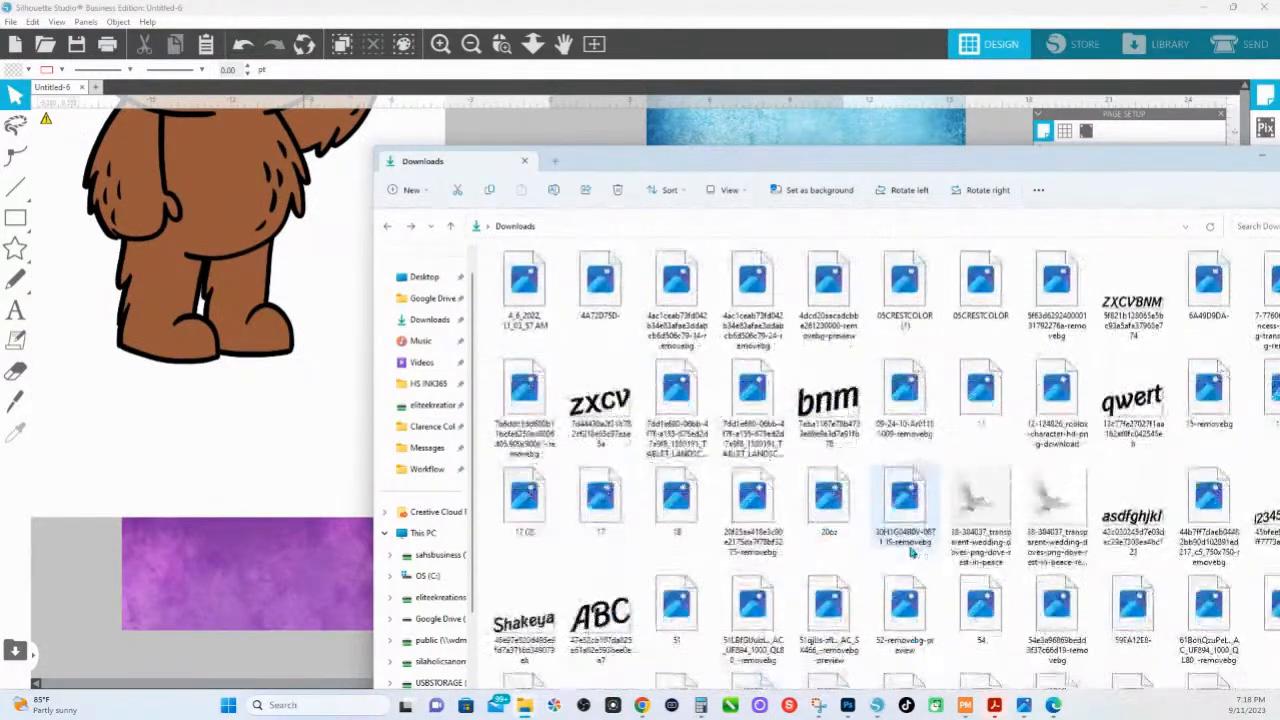
pyautogui.scroll(5, 706, 500)
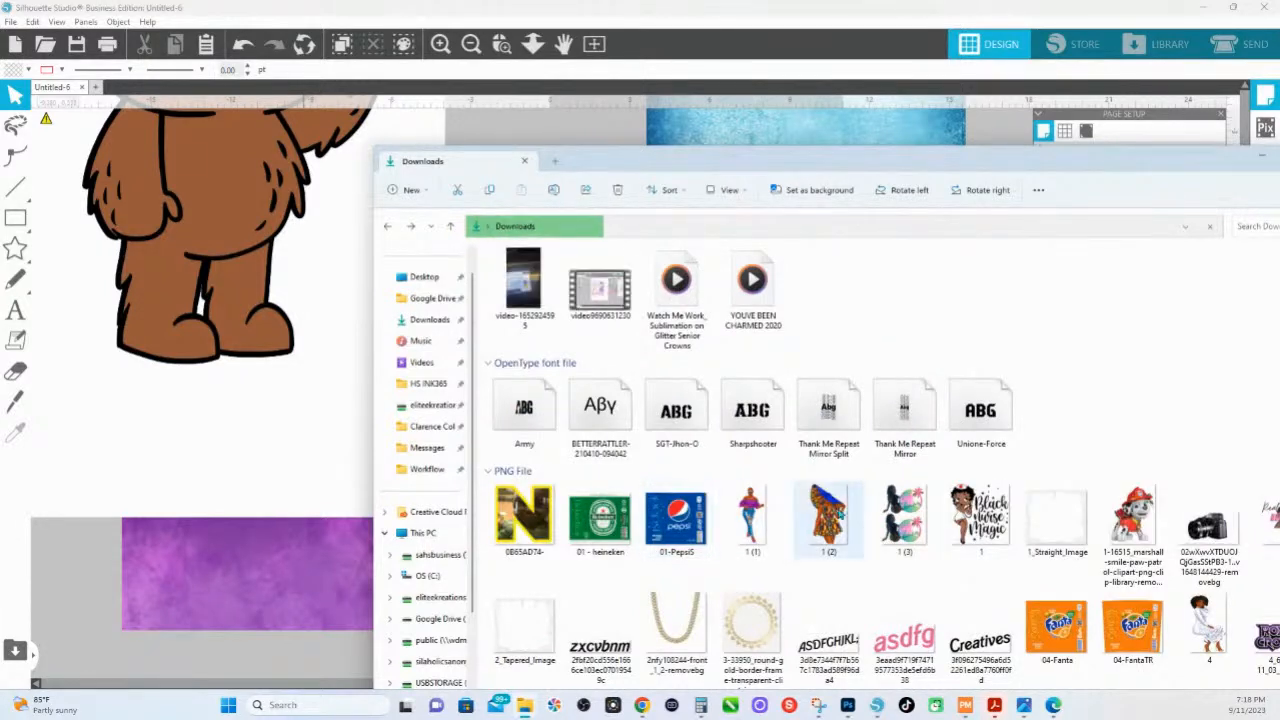
pyautogui.moveTo(828, 515); pyautogui.dragTo(75, 600)
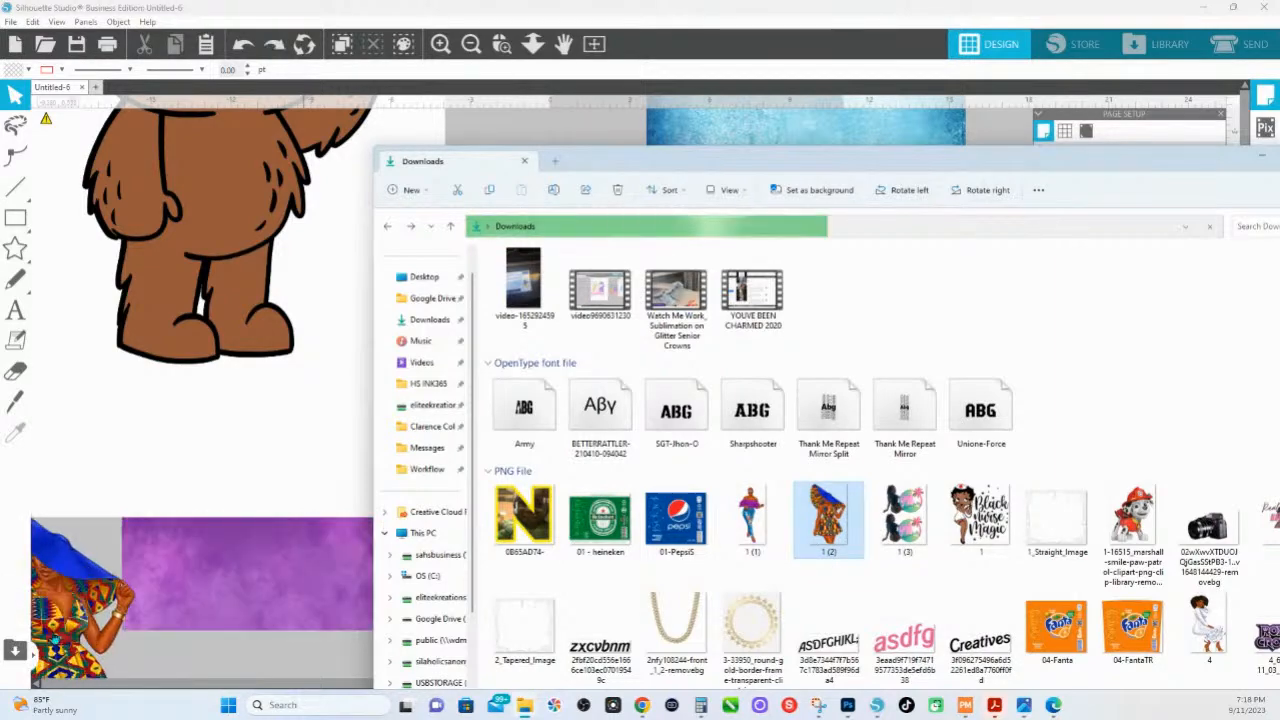
# - Import the first Disney Family Vacation PNG from the Downloads folder to the upper right of the page
pyautogui.scroll(-5, 903, 563)
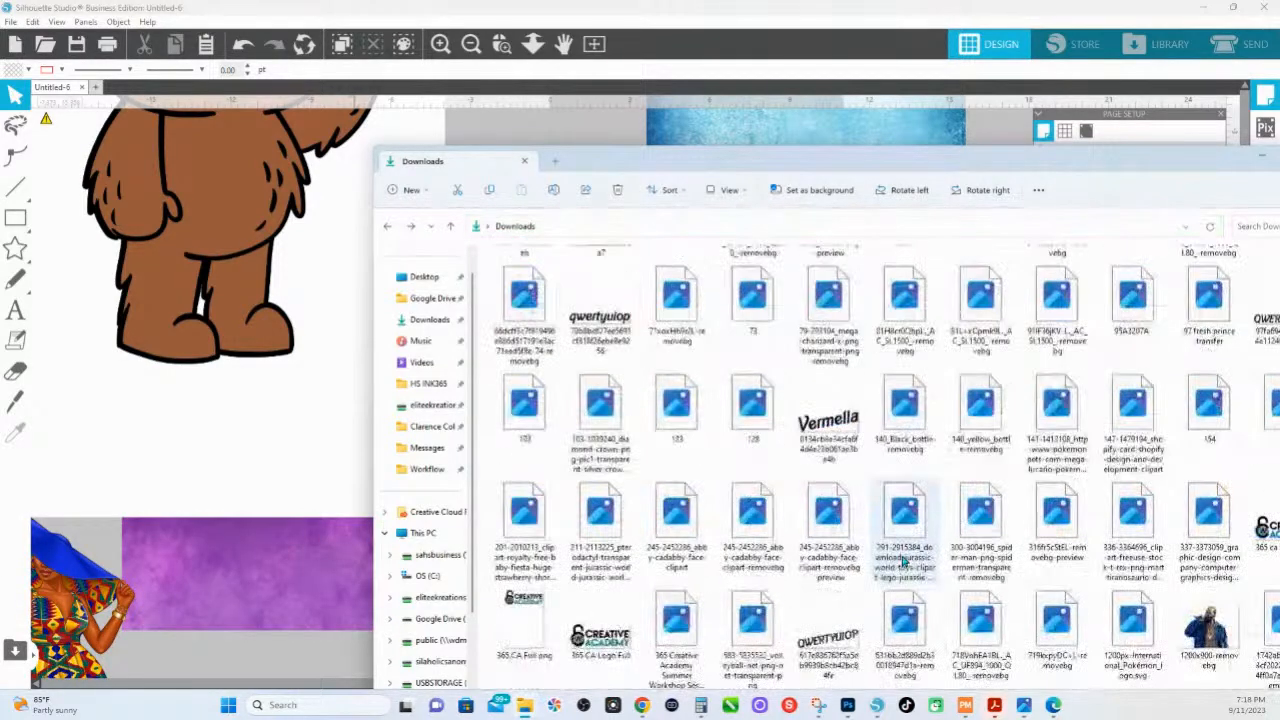
pyautogui.scroll(-10, 905, 560)
pyautogui.scroll(3, 945, 550)
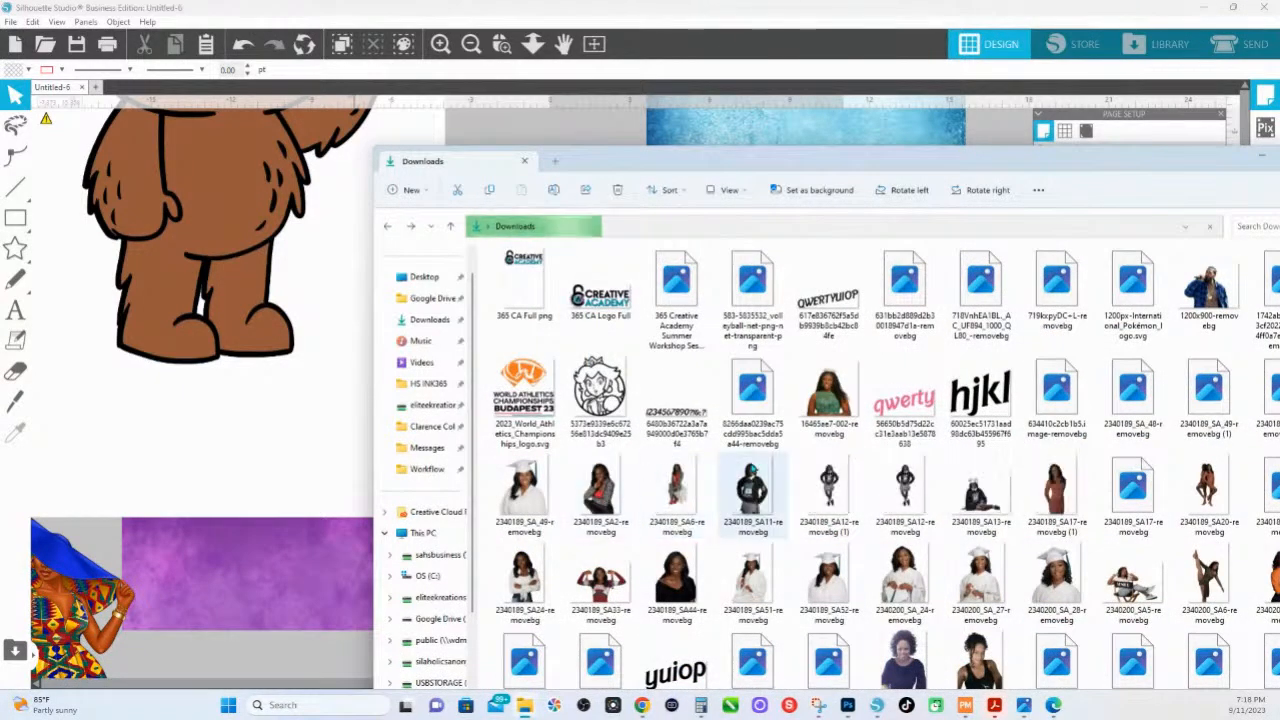
pyautogui.scroll(-15, 767, 484)
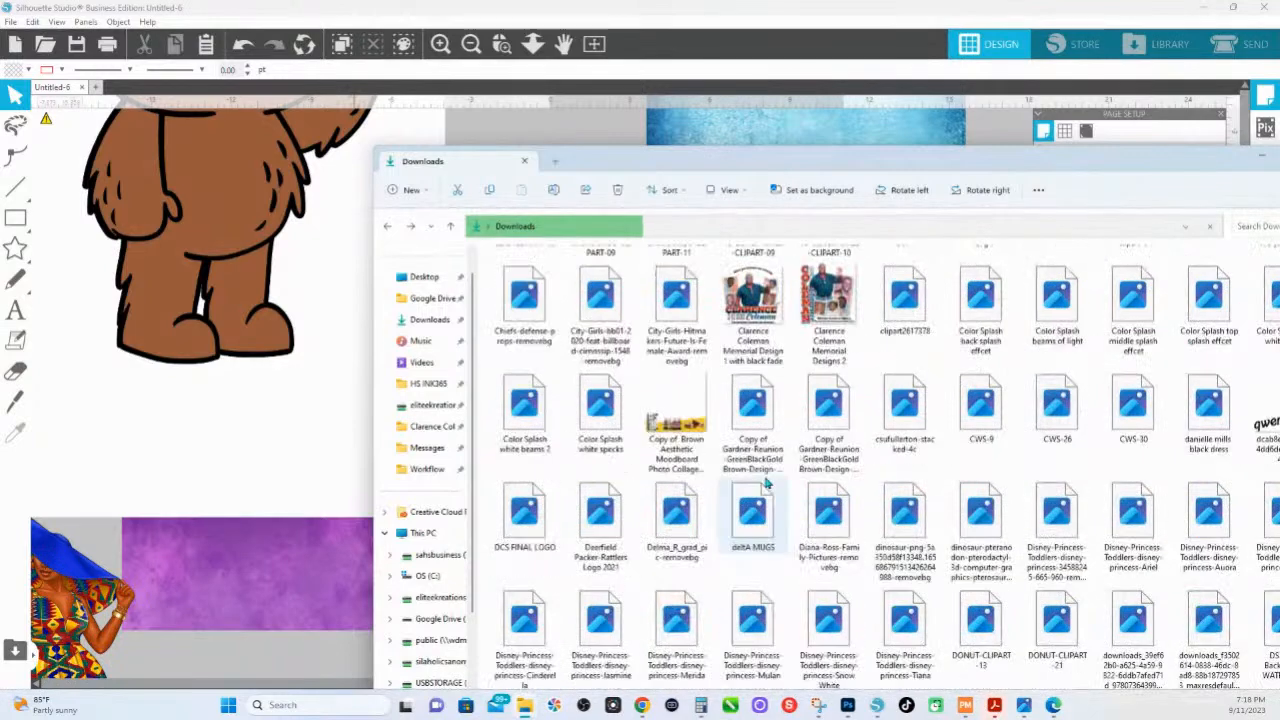
pyautogui.scroll(10, 767, 484)
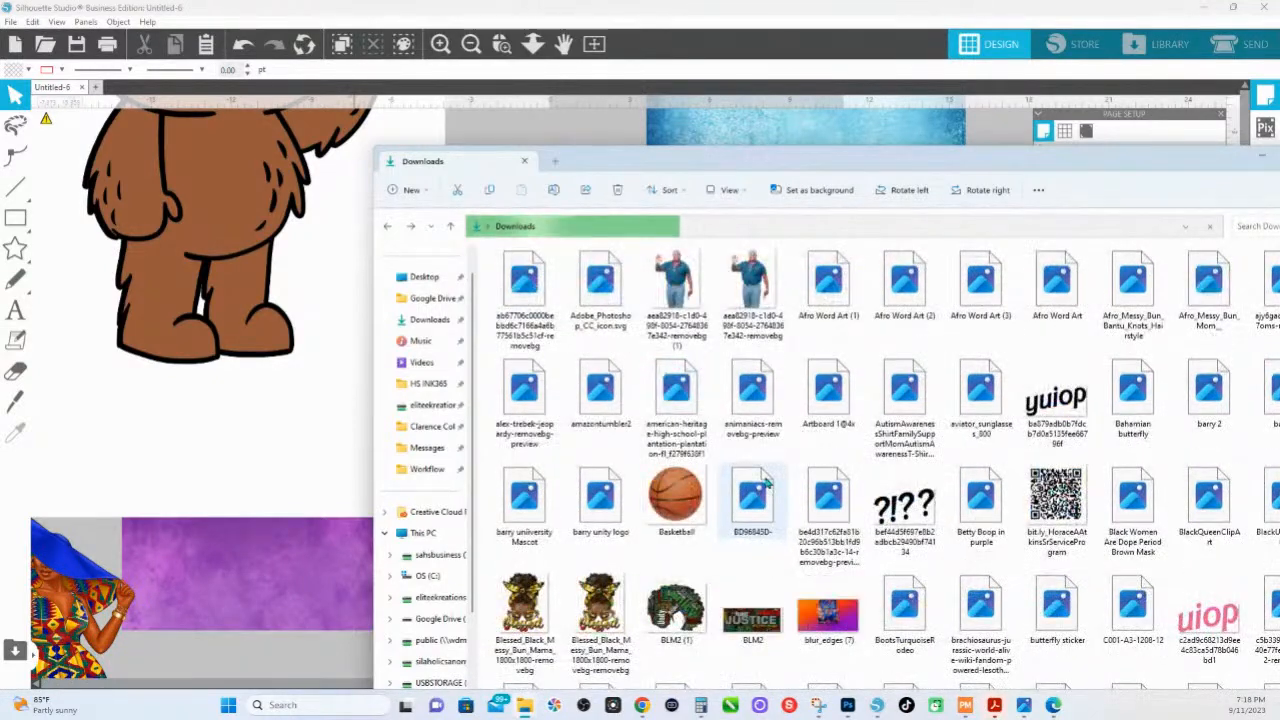
pyautogui.scroll(-15, 767, 484)
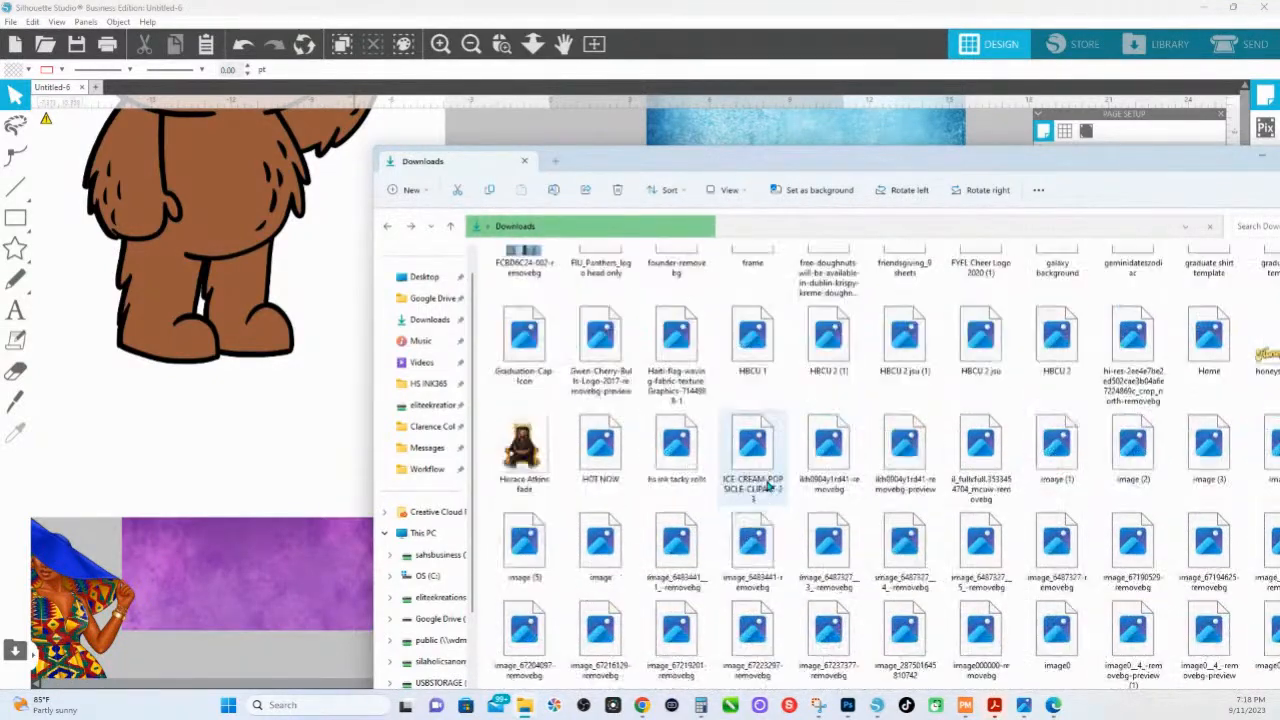
pyautogui.scroll(-15, 767, 484)
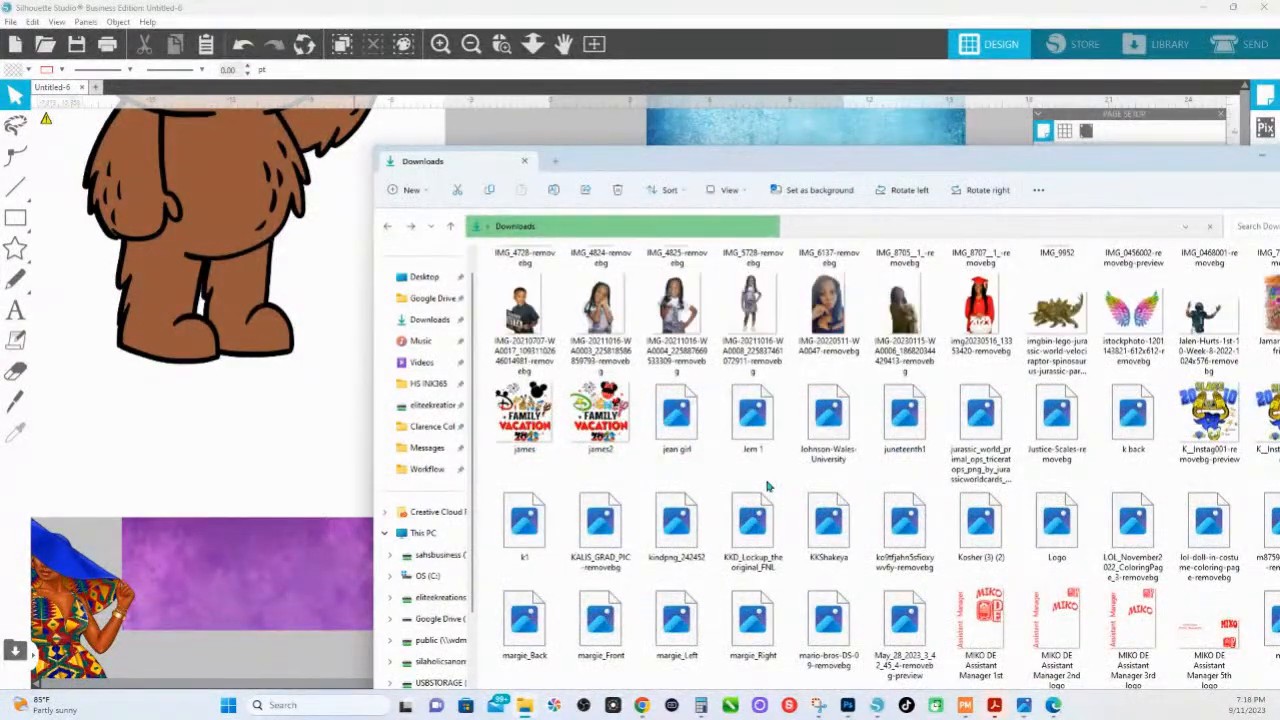
pyautogui.scroll(-3, 857, 505)
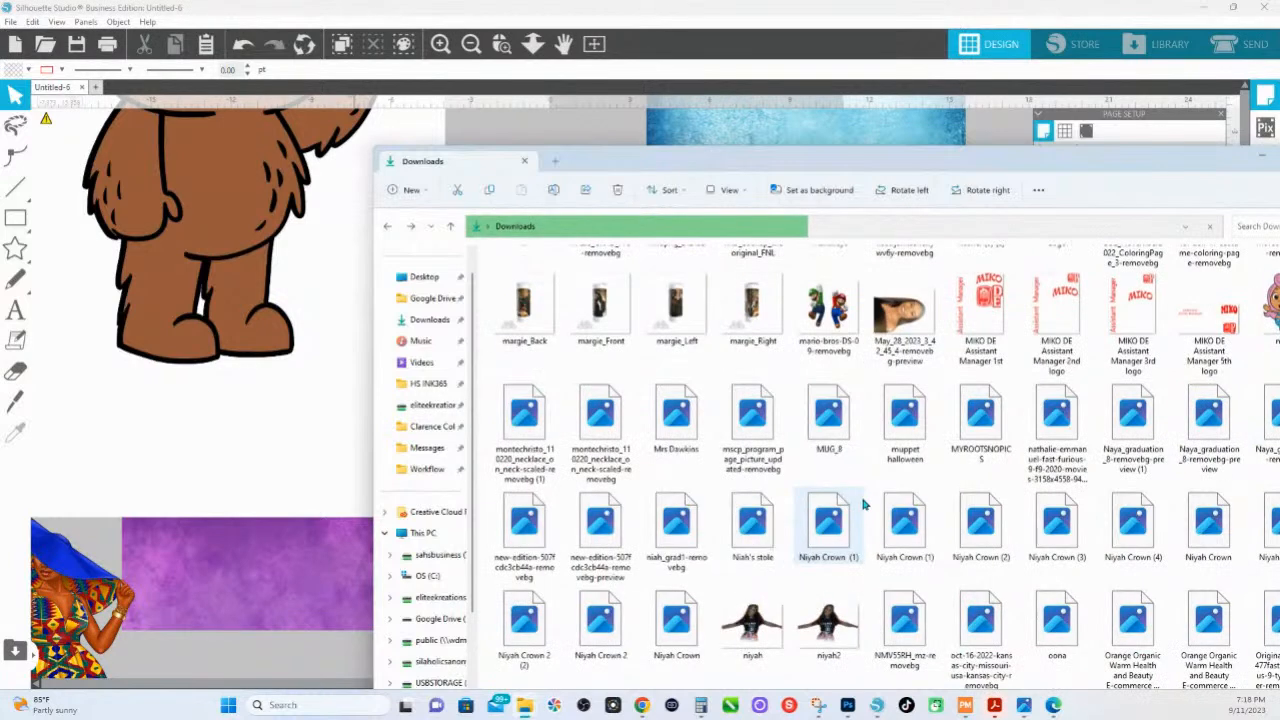
pyautogui.scroll(3, 864, 505)
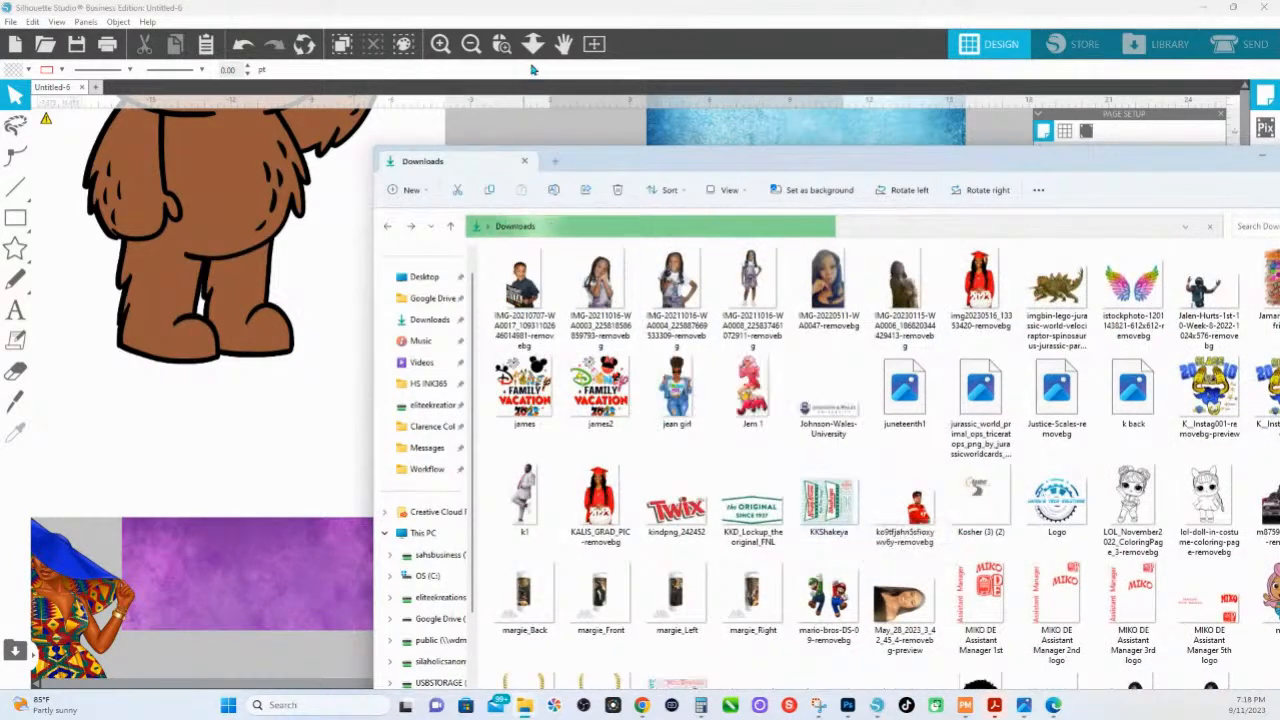
pyautogui.moveTo(524, 390); pyautogui.dragTo(1012, 145)
pyautogui.moveTo(1025, 158); pyautogui.dragTo(1010, 136)
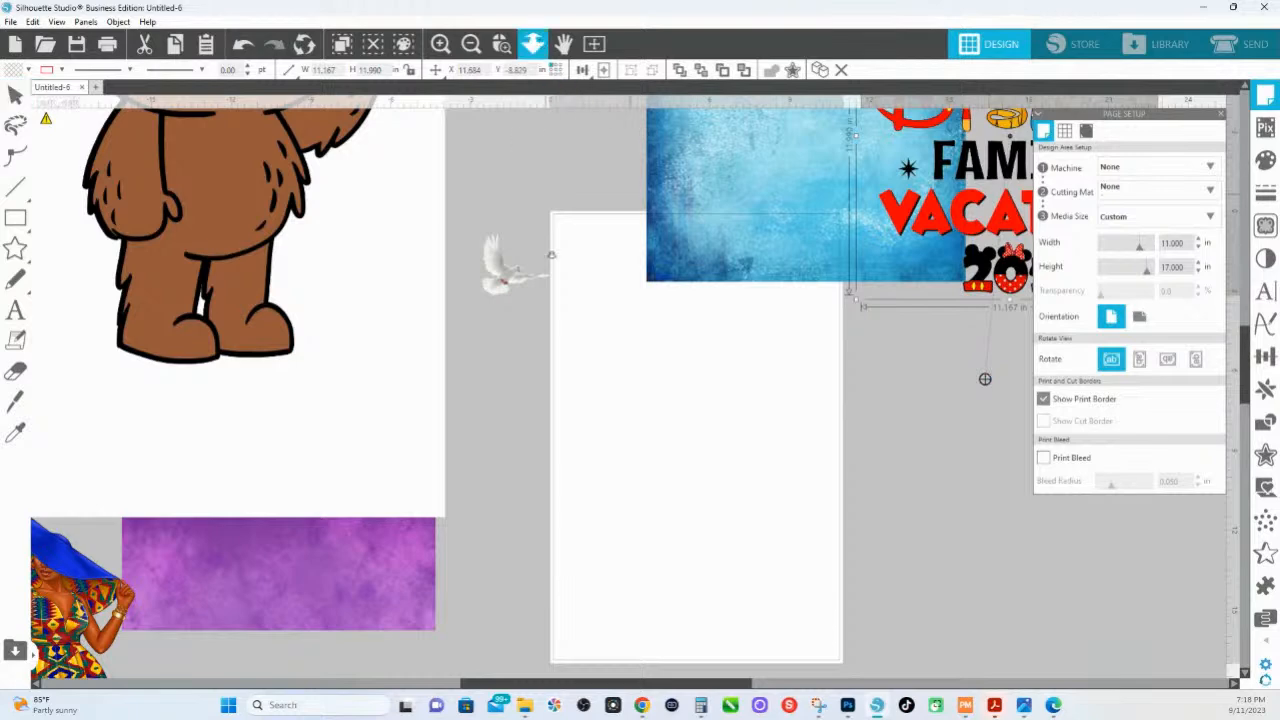
# - Spread the imported images around the page, moving the bear character farther left and the blue background above the page
pyautogui.click(533, 43)
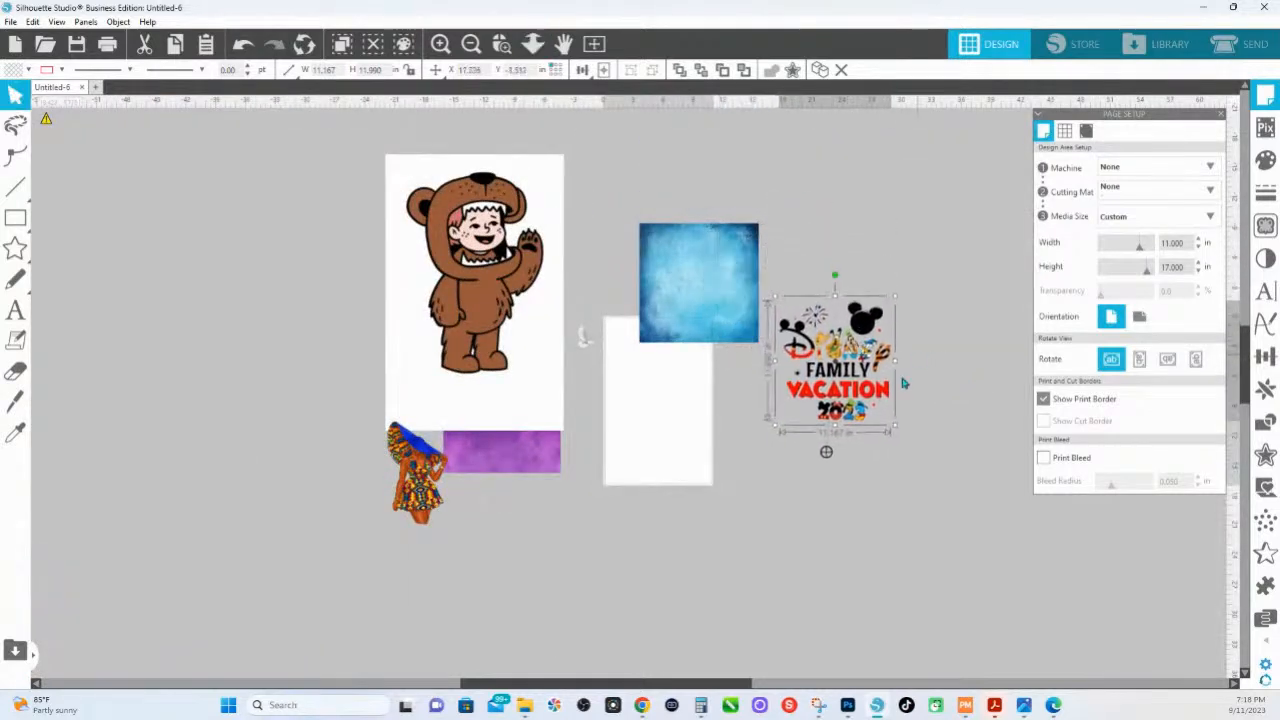
pyautogui.click(897, 438)
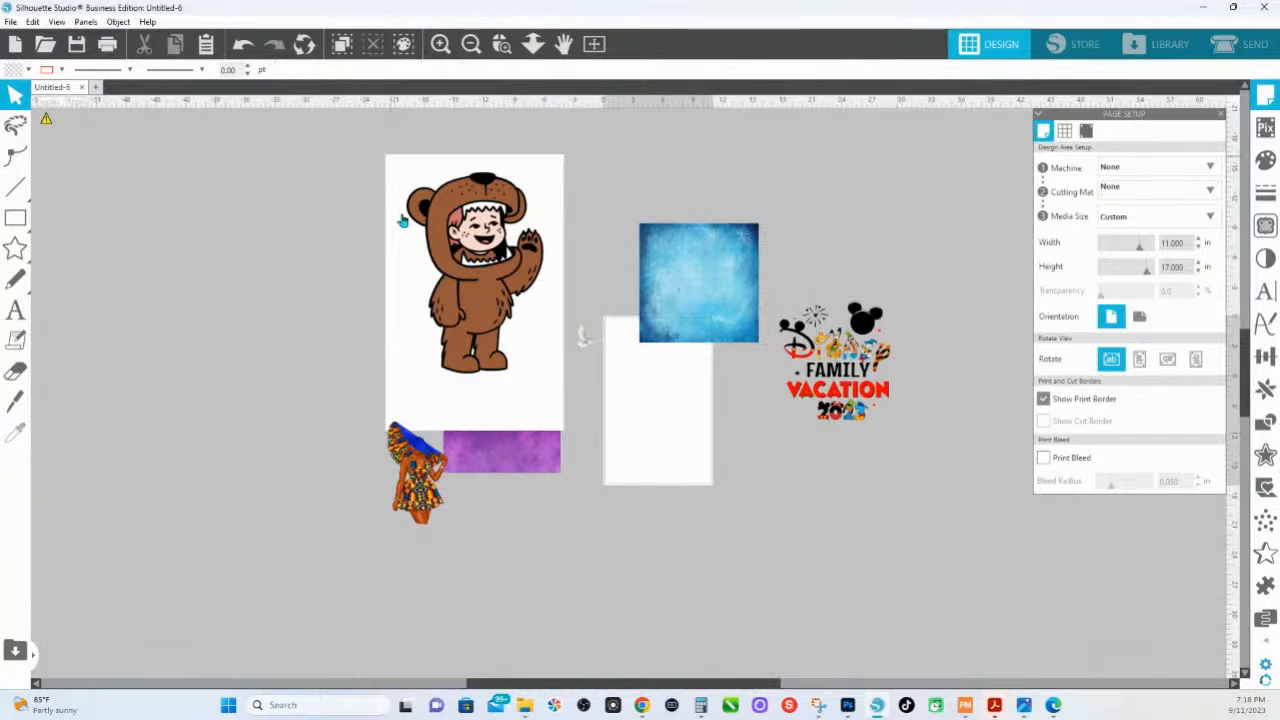
pyautogui.moveTo(450, 292); pyautogui.dragTo(189, 350)
pyautogui.moveTo(657, 311); pyautogui.dragTo(678, 236)
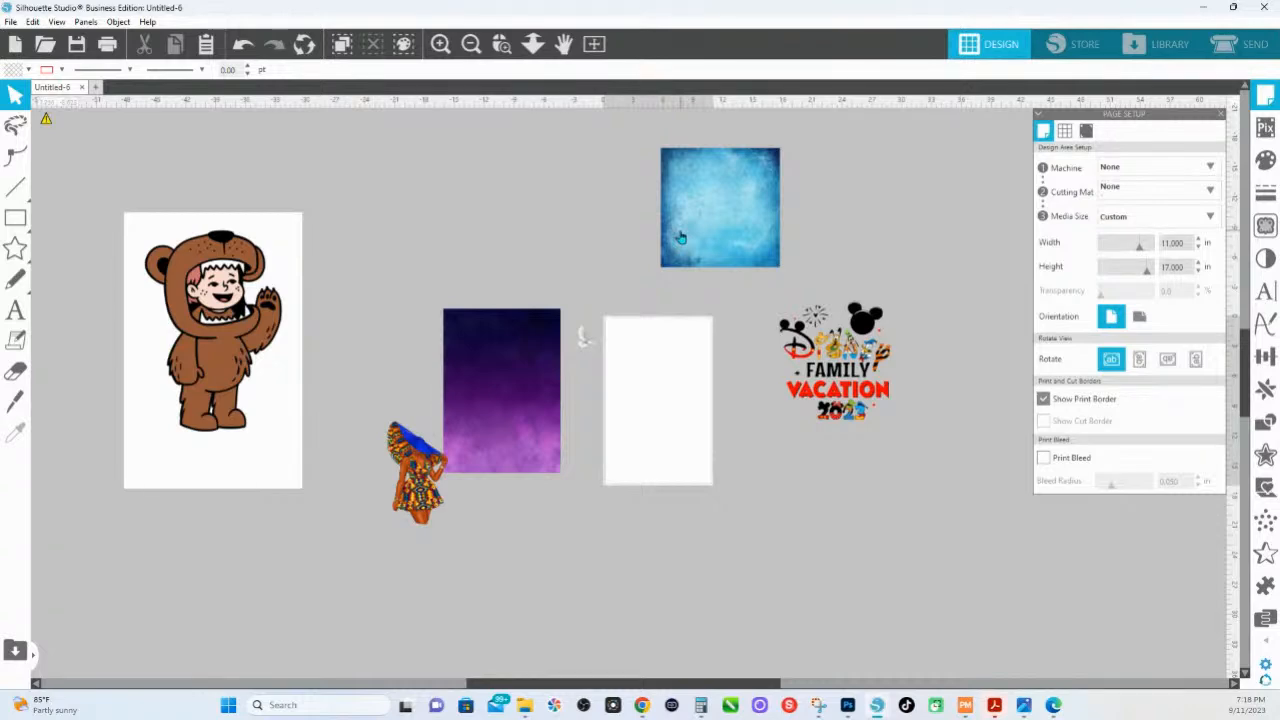
# - Move the purple background over the page and draw a rectangle beside it sized 9.35 in wide by 8.15 in high
pyautogui.moveTo(491, 374); pyautogui.dragTo(669, 399)
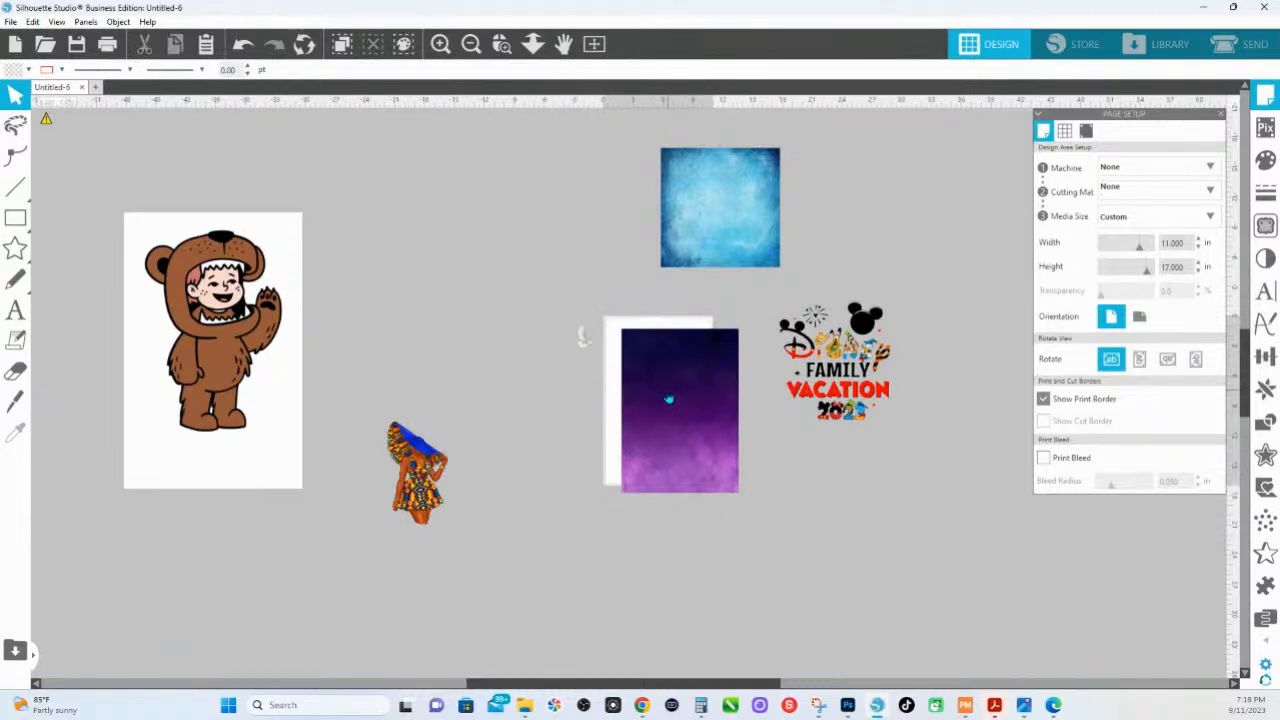
pyautogui.moveTo(15, 218)
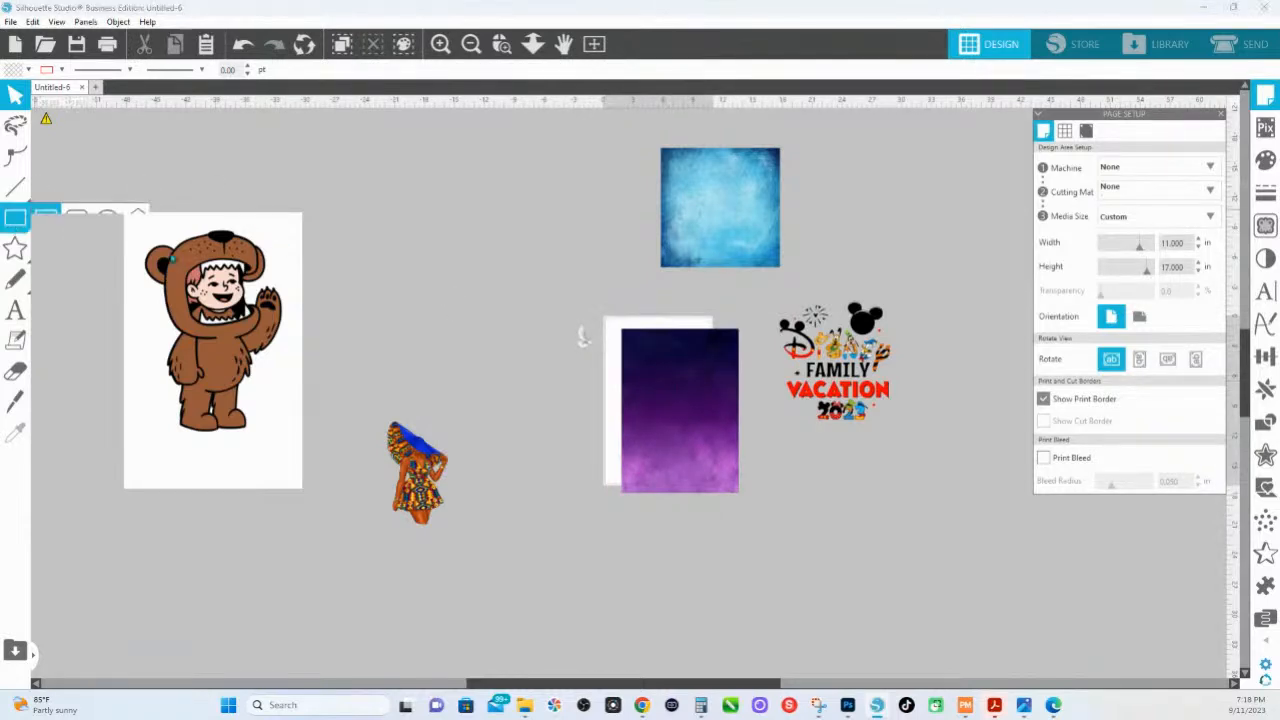
pyautogui.moveTo(494, 371); pyautogui.dragTo(556, 450)
pyautogui.doubleClick(333, 70)
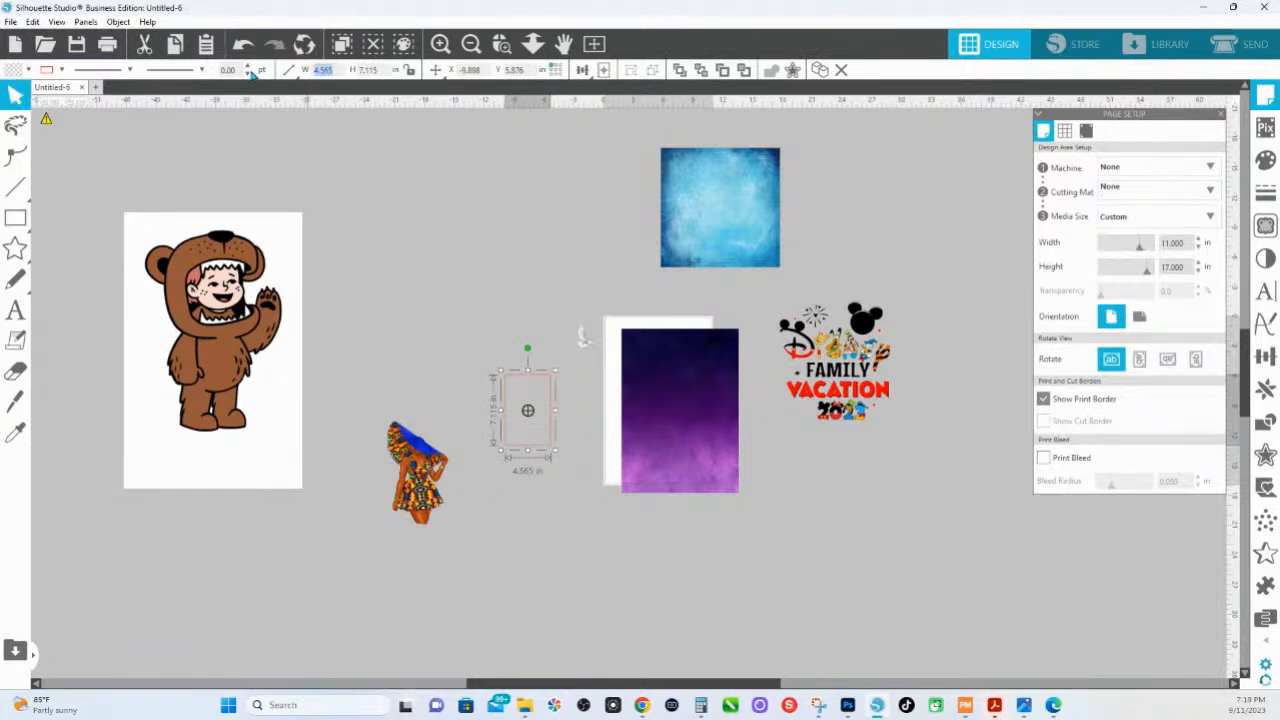
pyautogui.write('9.15')
pyautogui.press('Tab')
pyautogui.write('8.15')
pyautogui.press('Return')
# - Place the rectangle over the purple background and crop the background to the rectangle's shape
pyautogui.scroll(-1, 491, 420)
pyautogui.moveTo(517, 413); pyautogui.dragTo(657, 422)
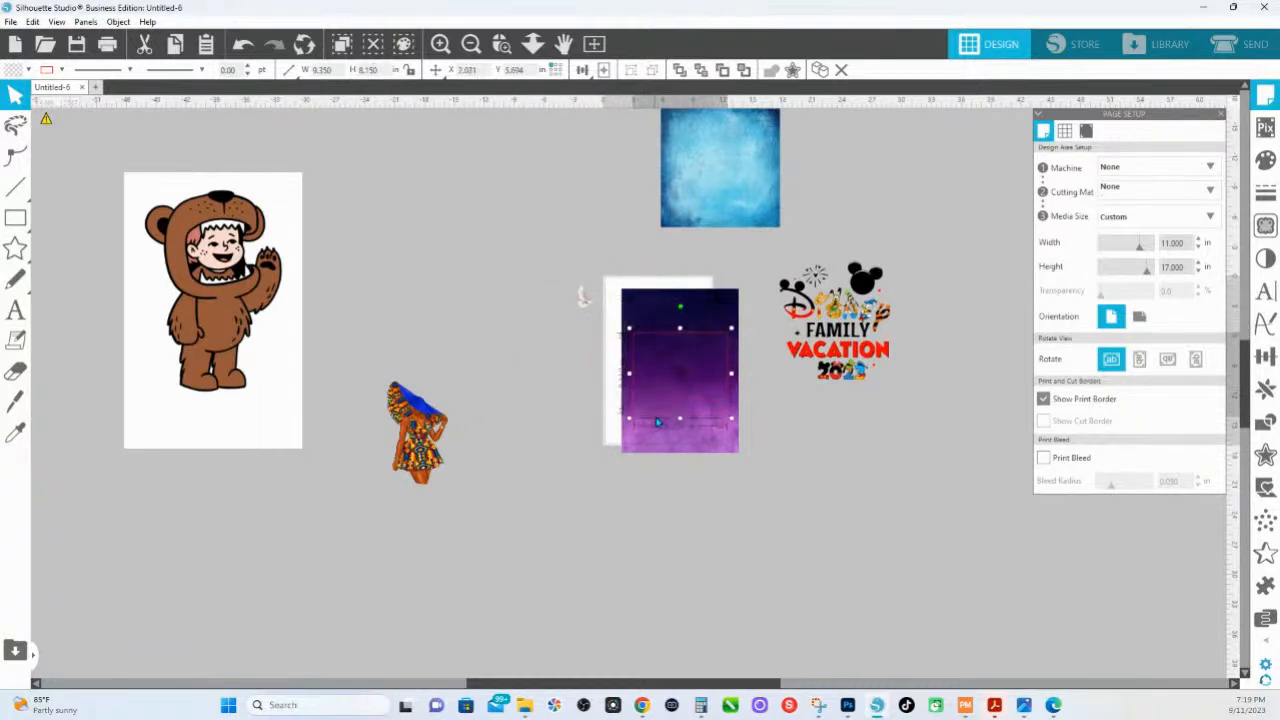
pyautogui.click(683, 508)
pyautogui.click(674, 430)
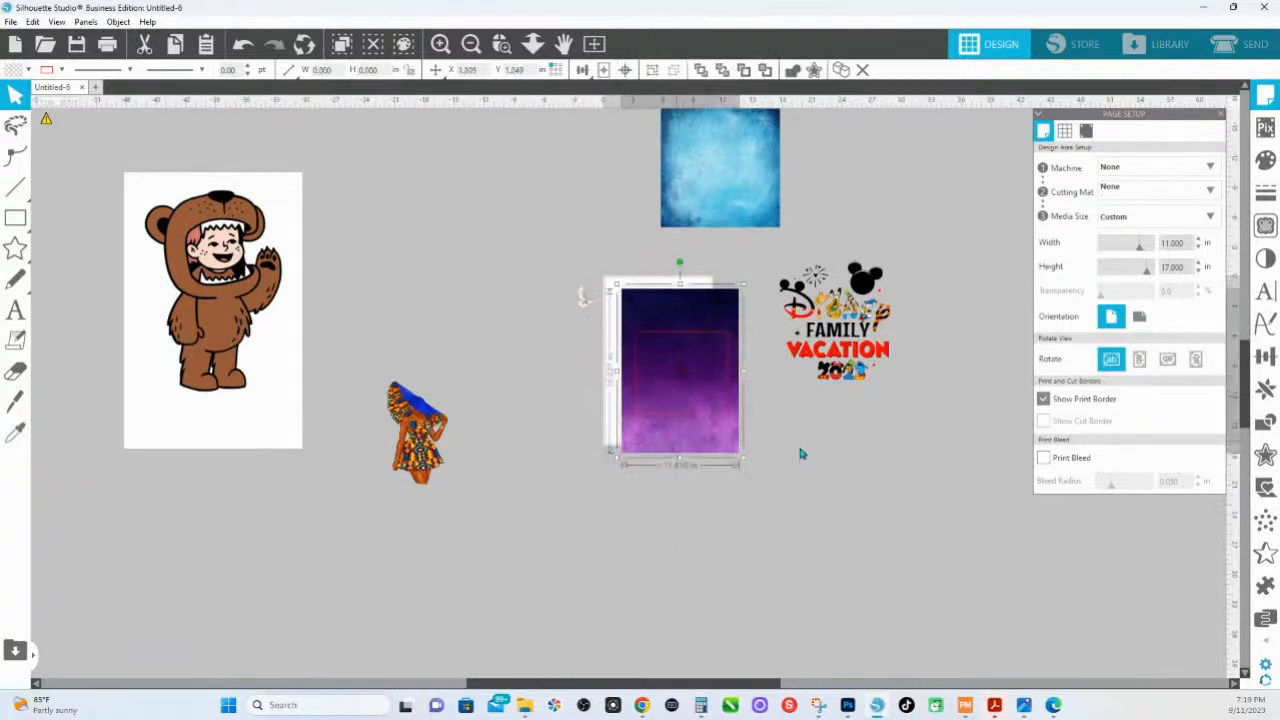
pyautogui.click(1266, 421)
pyautogui.click(1155, 196)
# - Move the woman in the patterned dress to the purple background's lower edge and bring her forward in the stacking order
pyautogui.moveTo(425, 445); pyautogui.dragTo(683, 460)
pyautogui.rightClick(681, 467)
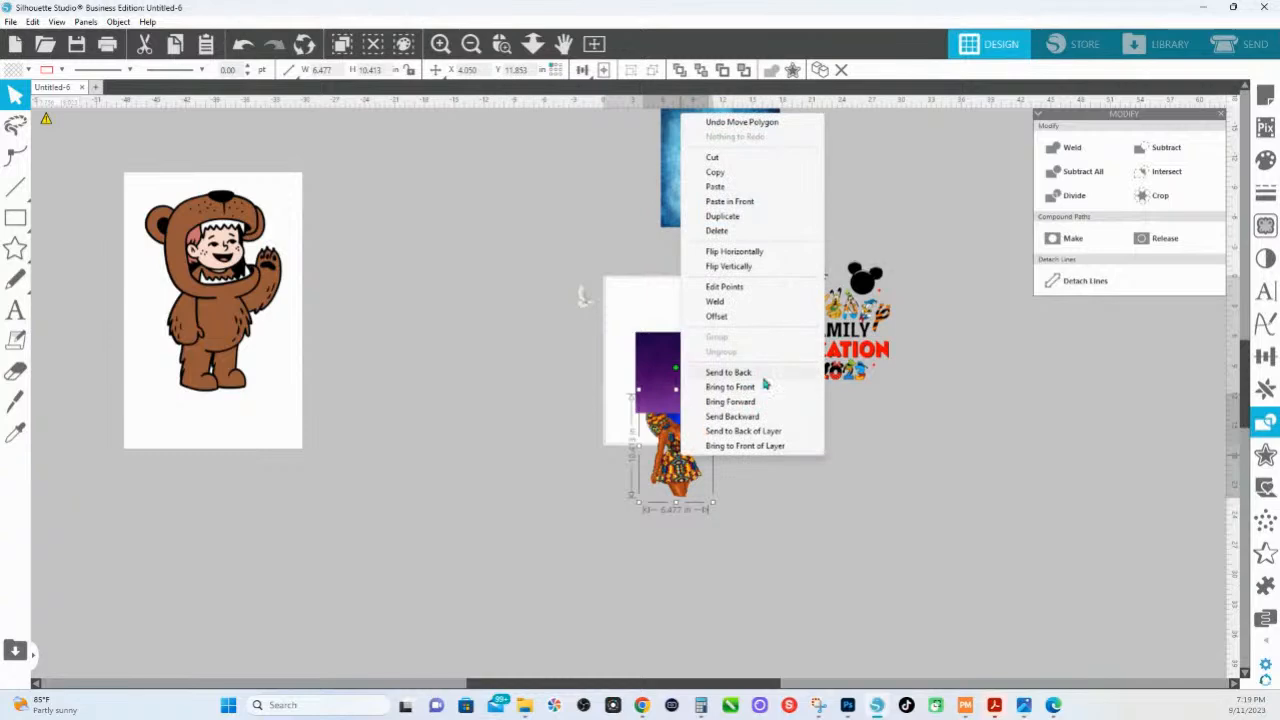
pyautogui.click(752, 401)
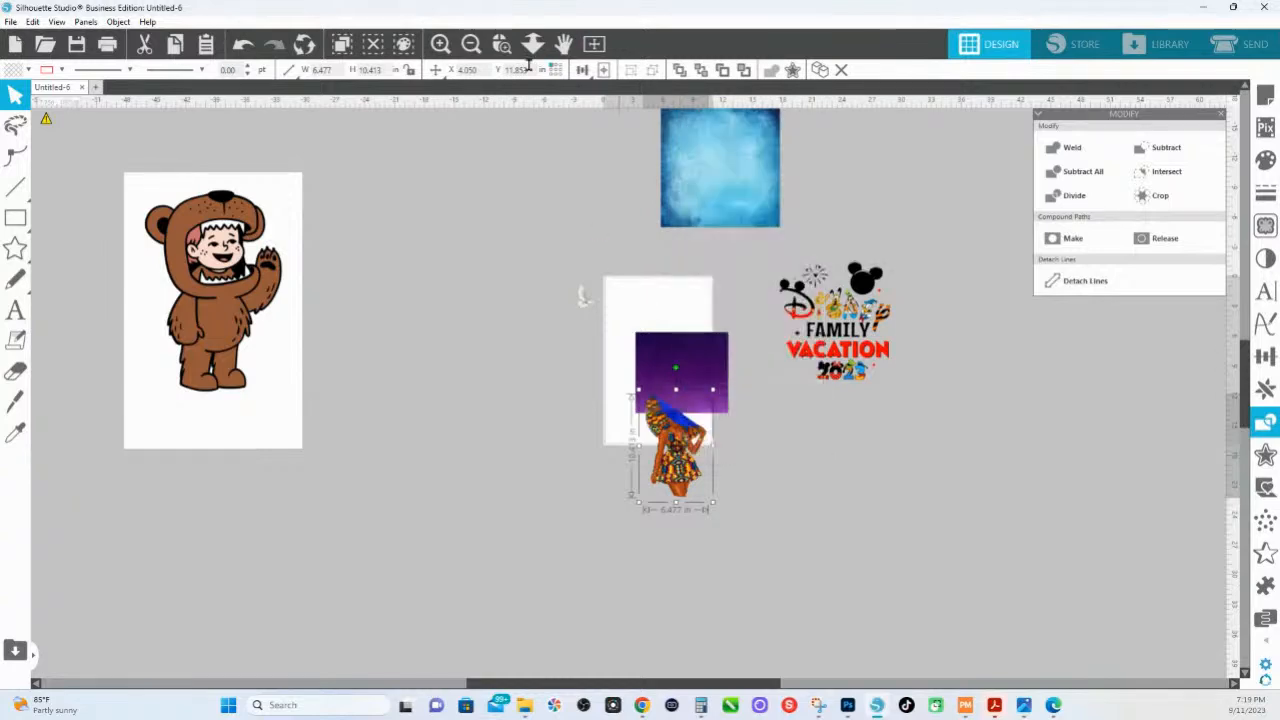
# - Fit the woman onto the left part of the cropped purple background, scaled to about 5 in wide by 8.04 in high
pyautogui.click(502, 43)
pyautogui.moveTo(600, 384); pyautogui.dragTo(846, 506)
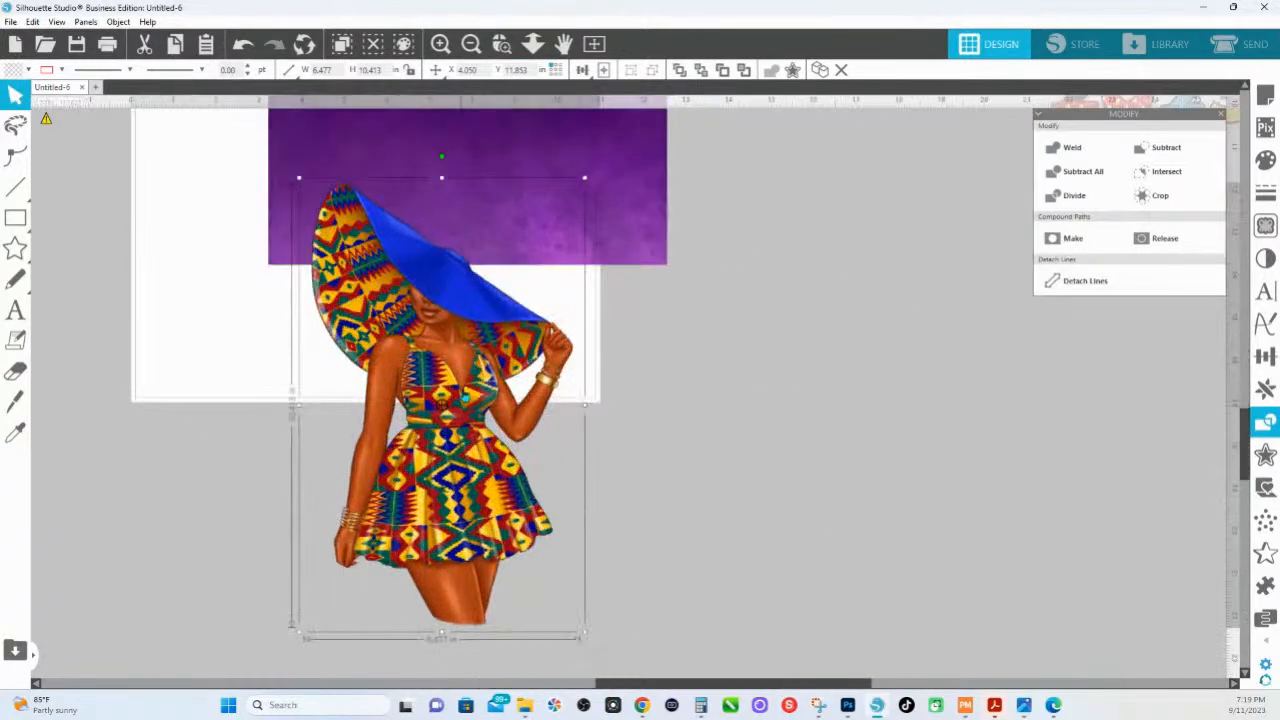
pyautogui.moveTo(633, 201); pyautogui.dragTo(543, 340)
pyautogui.moveTo(440, 500); pyautogui.dragTo(382, 334)
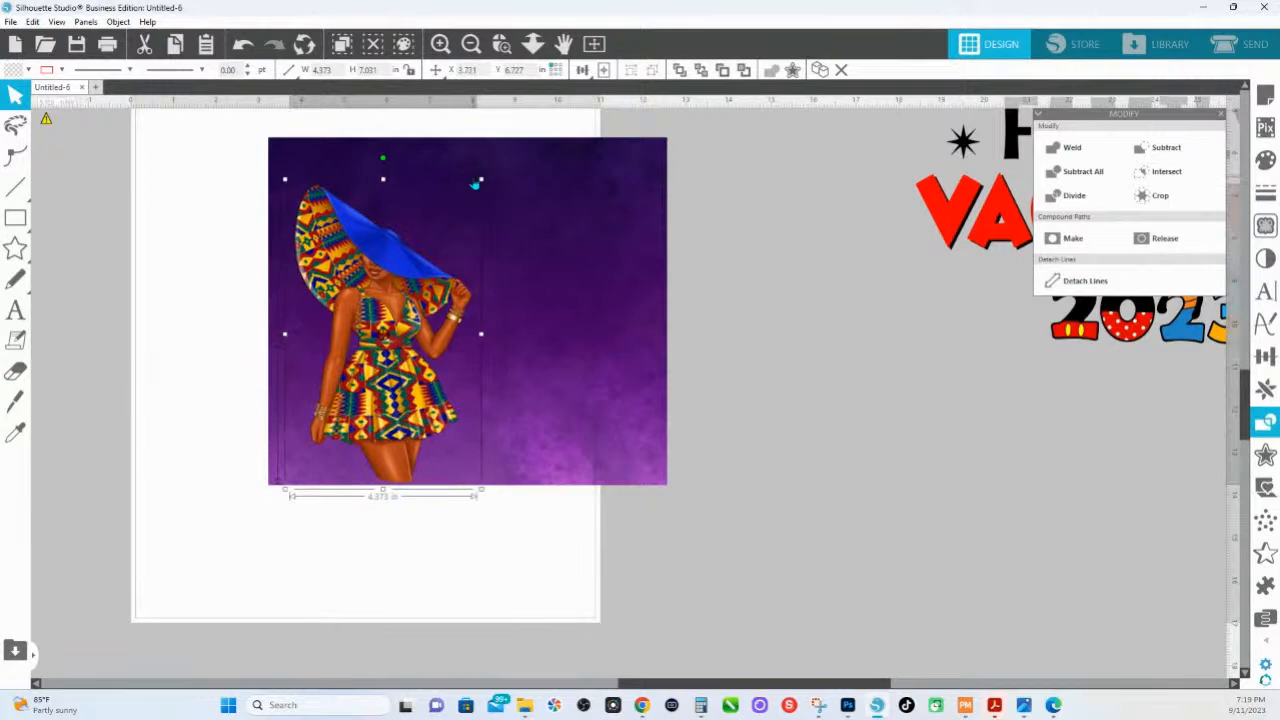
pyautogui.moveTo(480, 178); pyautogui.dragTo(548, 166)
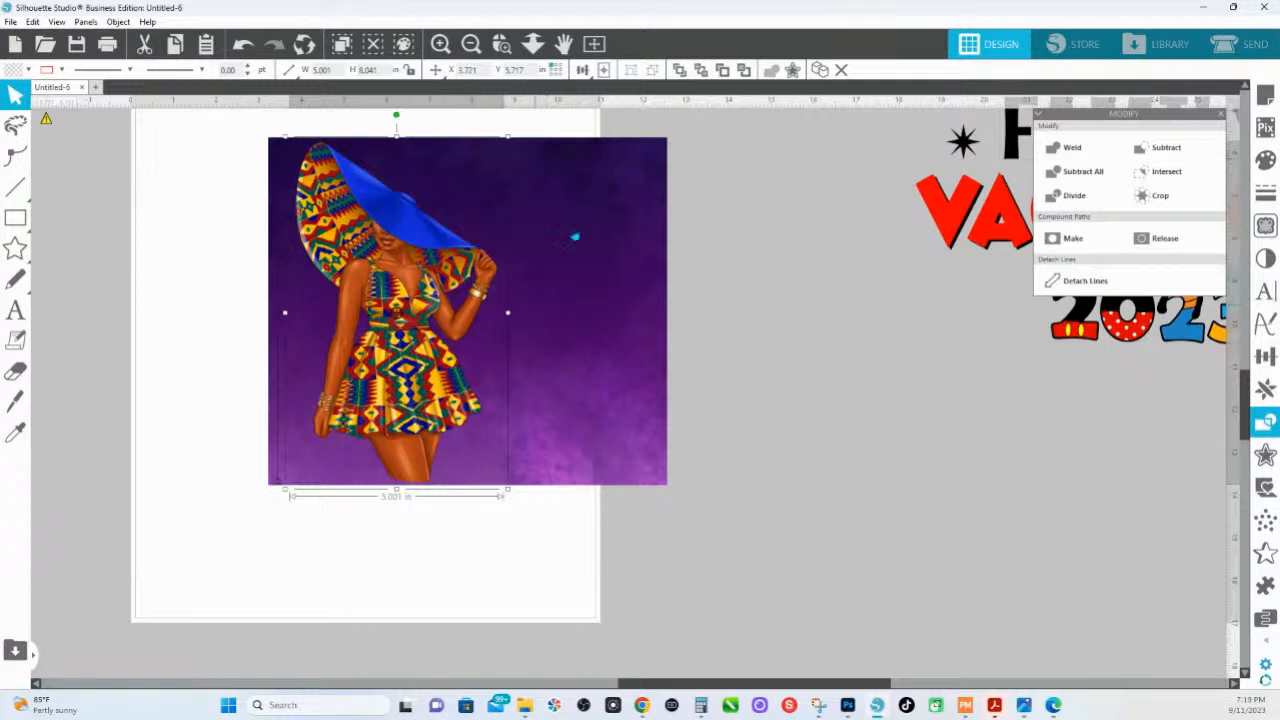
# - Move the woman and the purple background off opposite sides of the page, and paste a copy of the woman onto the page
pyautogui.moveTo(398, 288); pyautogui.dragTo(768, 411)
pyautogui.moveTo(449, 234); pyautogui.dragTo(40, 297)
pyautogui.click(796, 428)
pyautogui.hotkey('ctrl', 'c')
pyautogui.hotkey('ctrl', 'v')
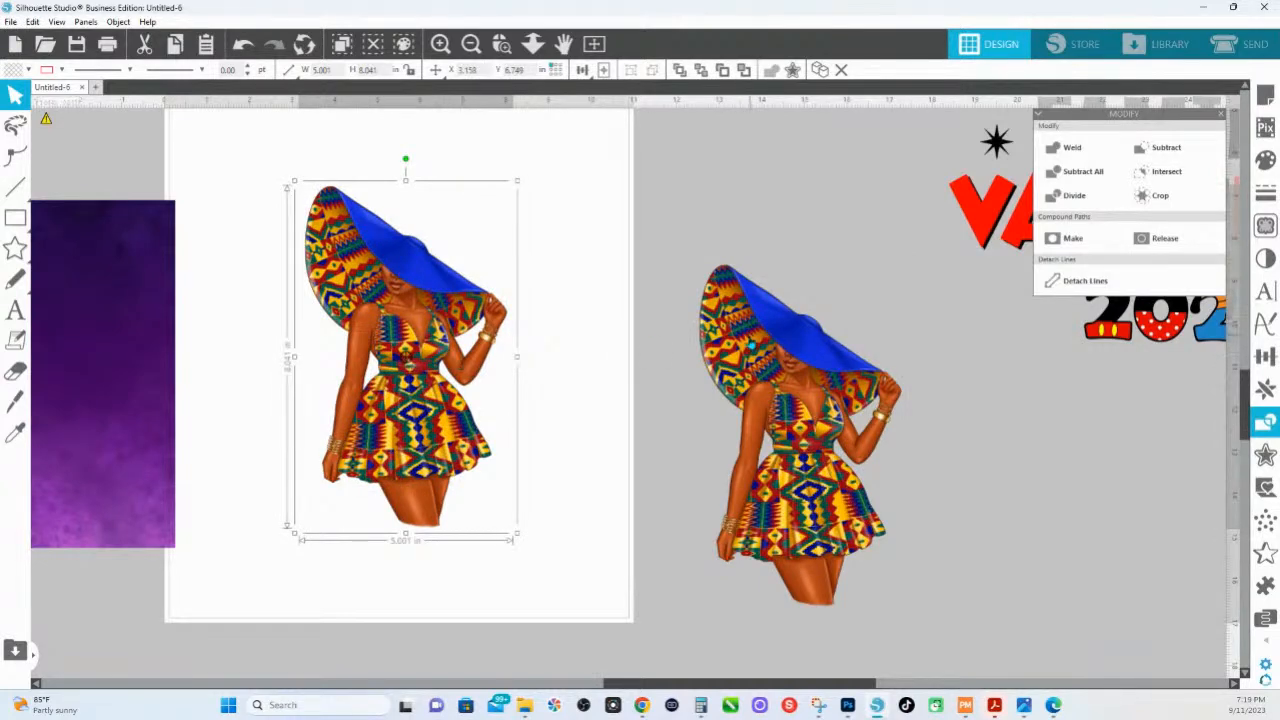
pyautogui.moveTo(752, 328); pyautogui.dragTo(722, 291)
# - Trace and detach the woman beside the page, using a trace area around her whole figure and a 100% threshold
pyautogui.click(1265, 225)
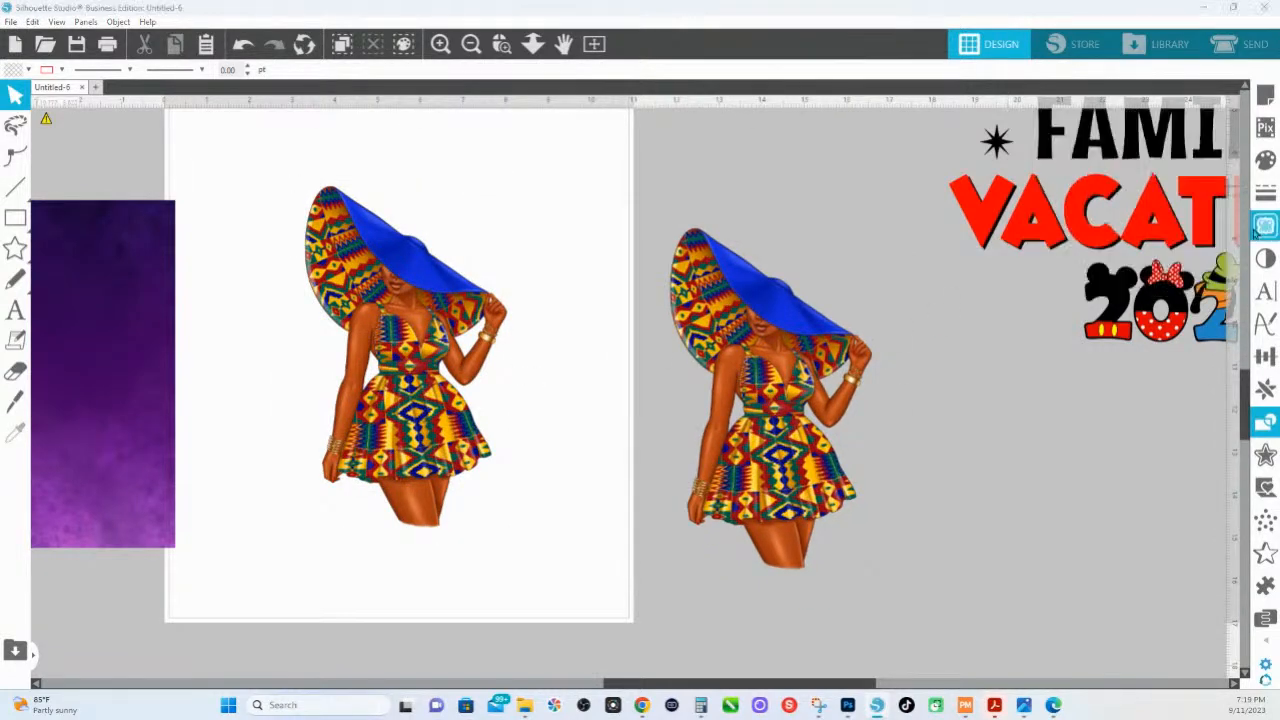
pyautogui.click(1100, 170)
pyautogui.moveTo(635, 179)
pyautogui.mouseDown()
pyautogui.moveTo(886, 578)
pyautogui.moveTo(928, 597)
pyautogui.mouseUp()
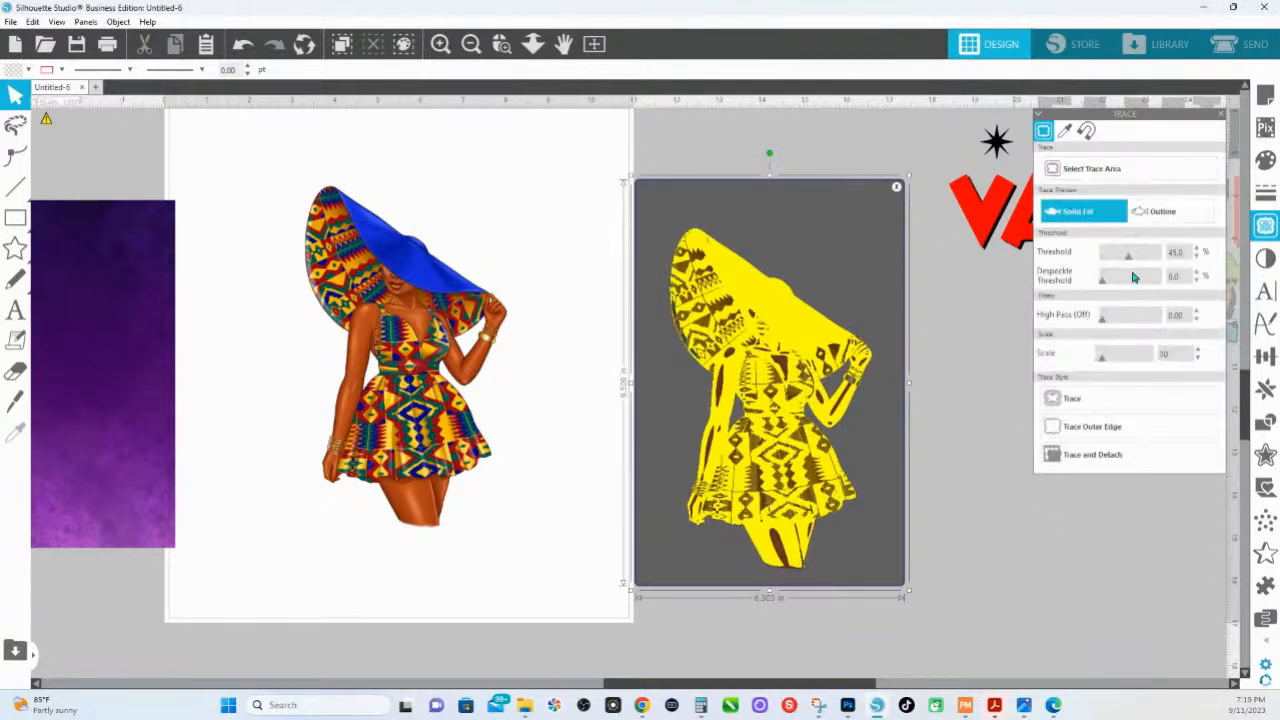
pyautogui.moveTo(1128, 256); pyautogui.dragTo(1168, 262)
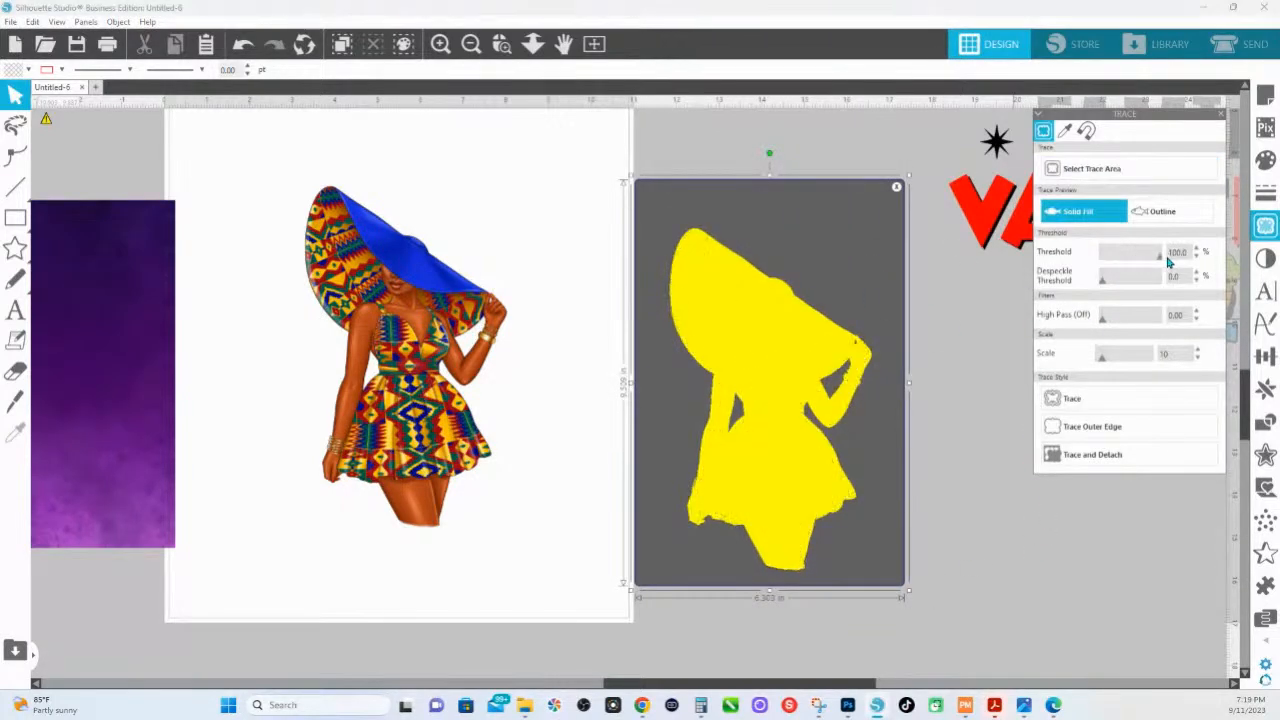
pyautogui.click(1080, 458)
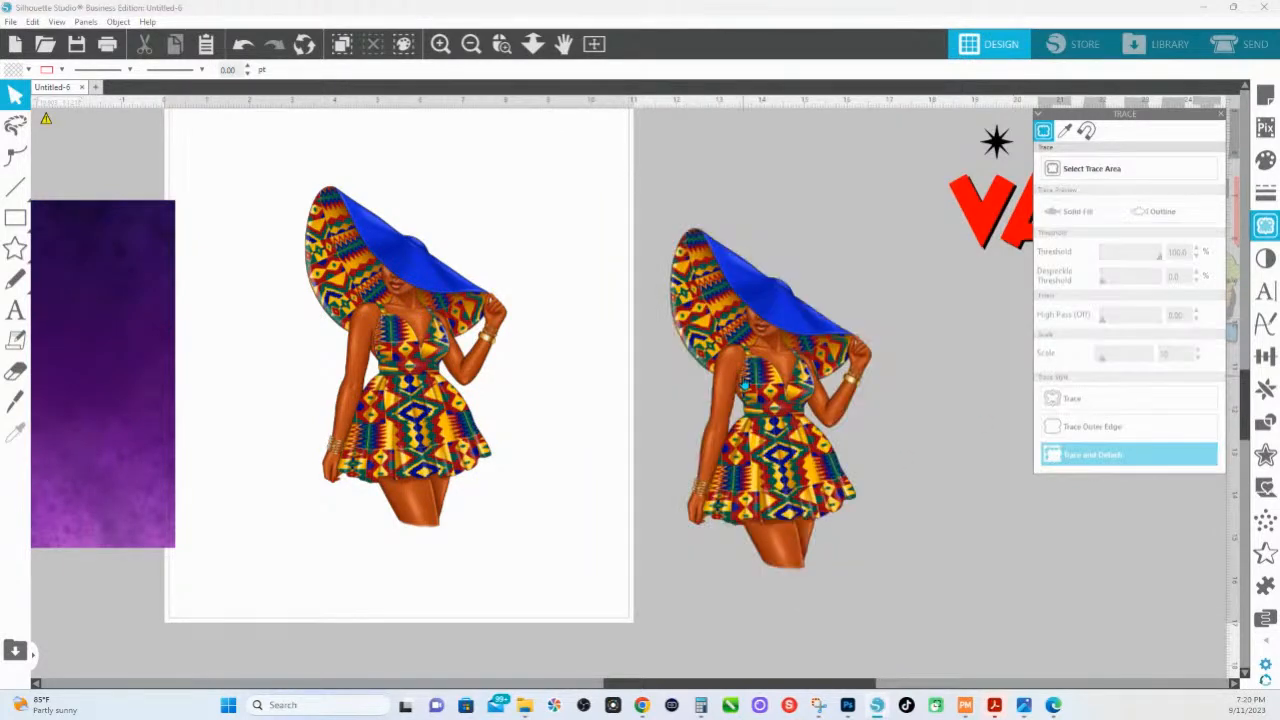
# - Delete the source image left behind by the trace and move the detached woman slightly upward beside the page
pyautogui.click(704, 416)
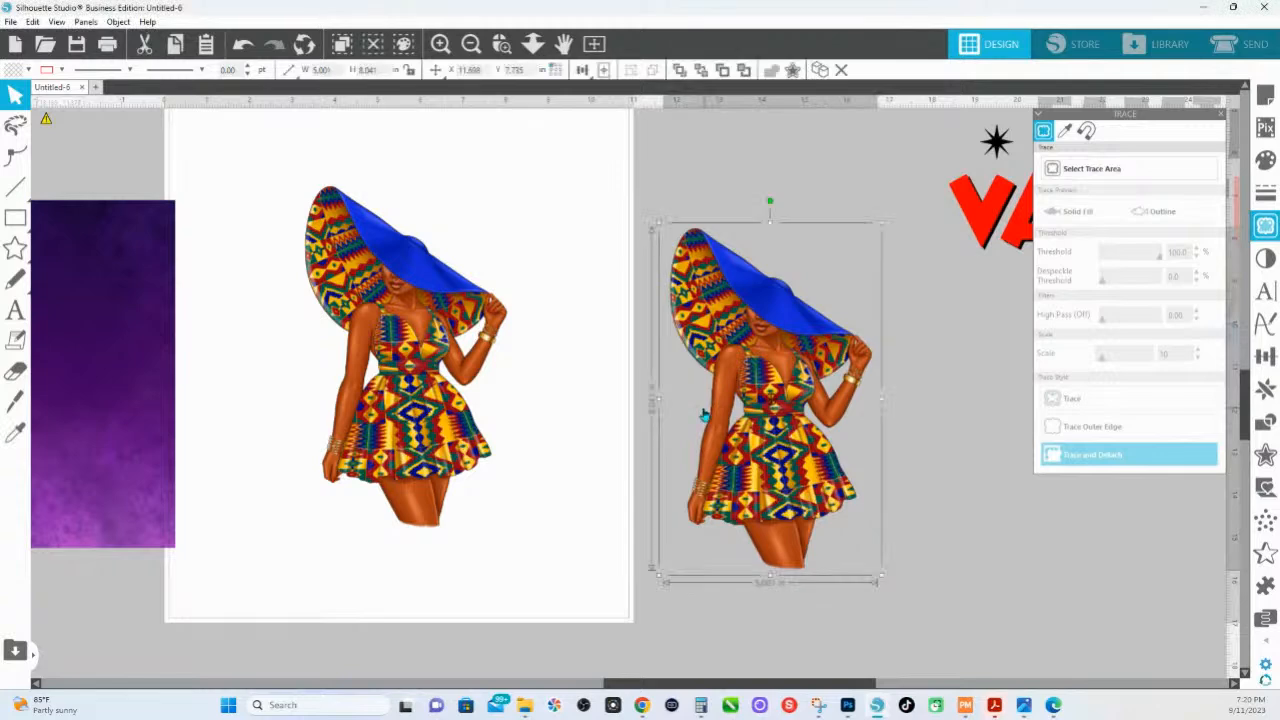
pyautogui.press('Delete')
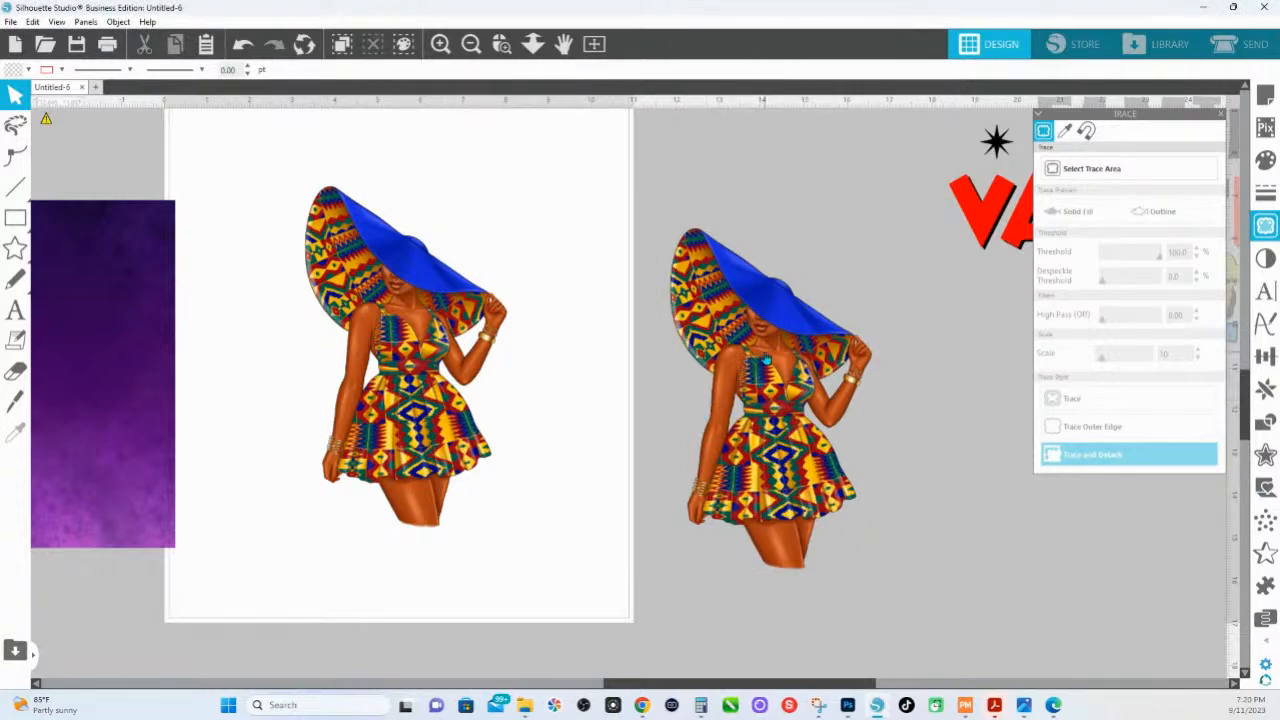
pyautogui.moveTo(762, 362); pyautogui.dragTo(751, 311)
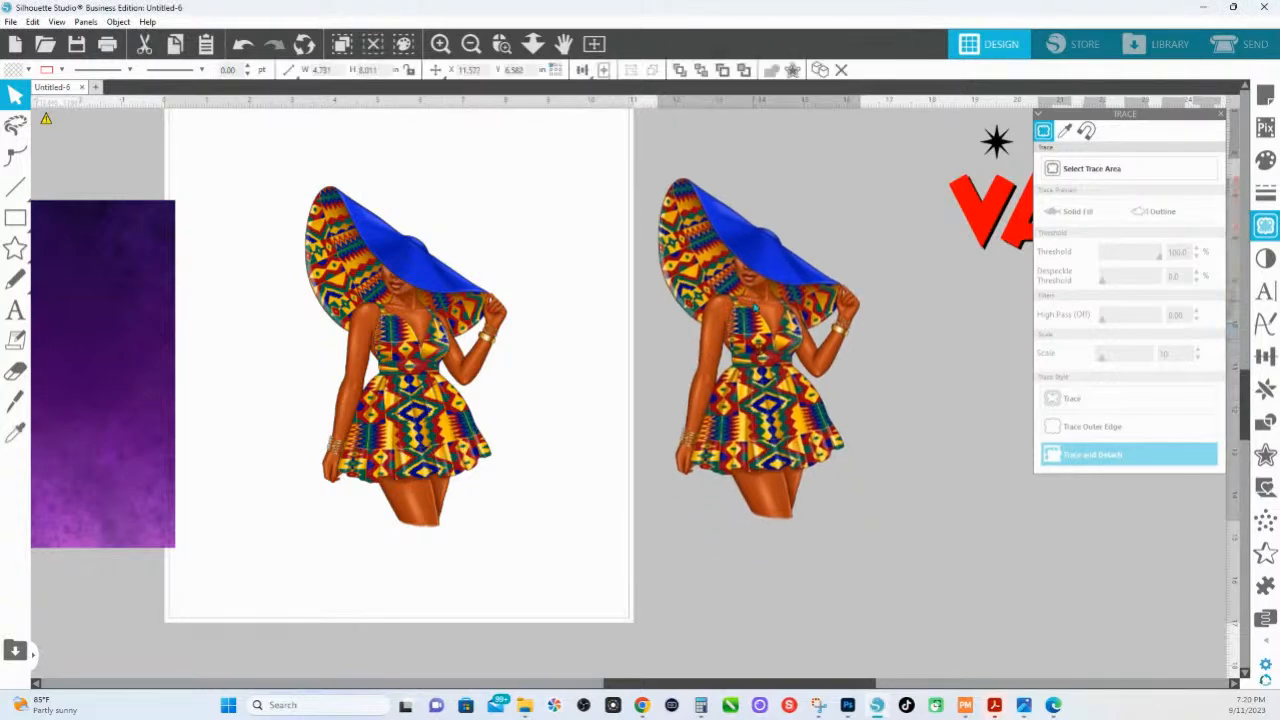
pyautogui.click(753, 308)
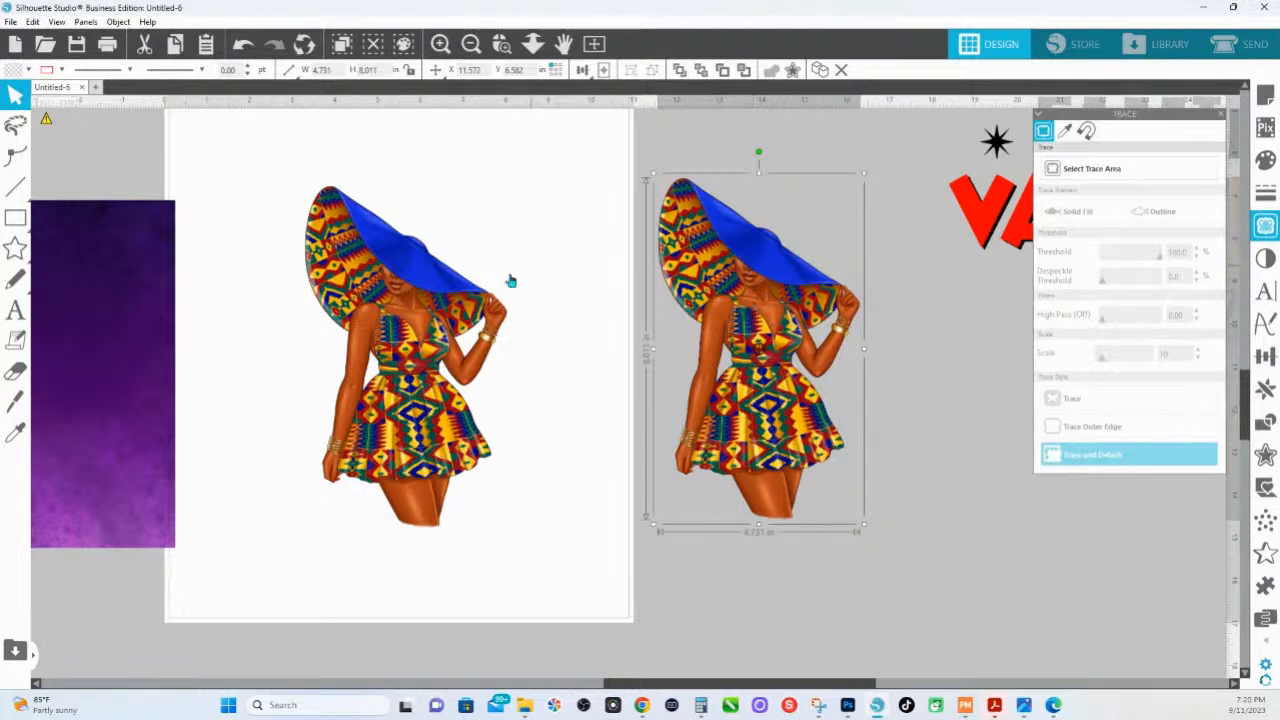
# - Move the untraced woman next to the detached one and select each in turn to compare their bounding boxes
pyautogui.click(424, 356)
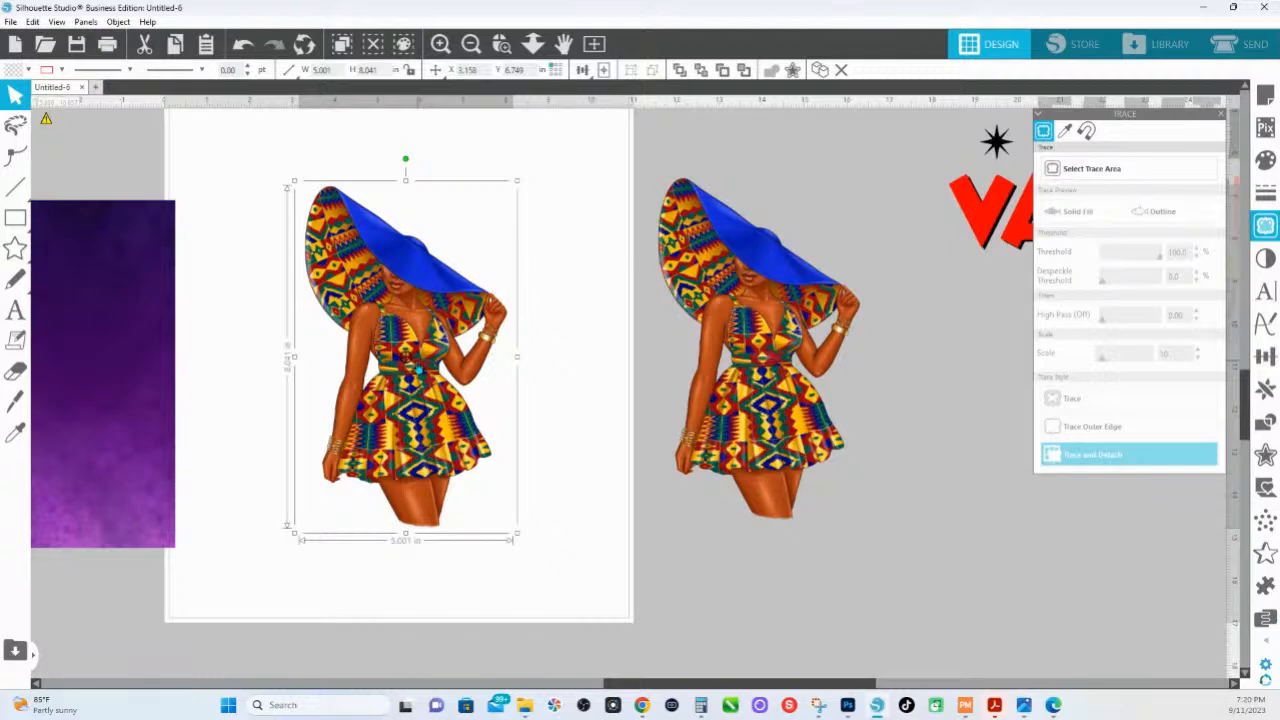
pyautogui.scroll(-1, 418, 367)
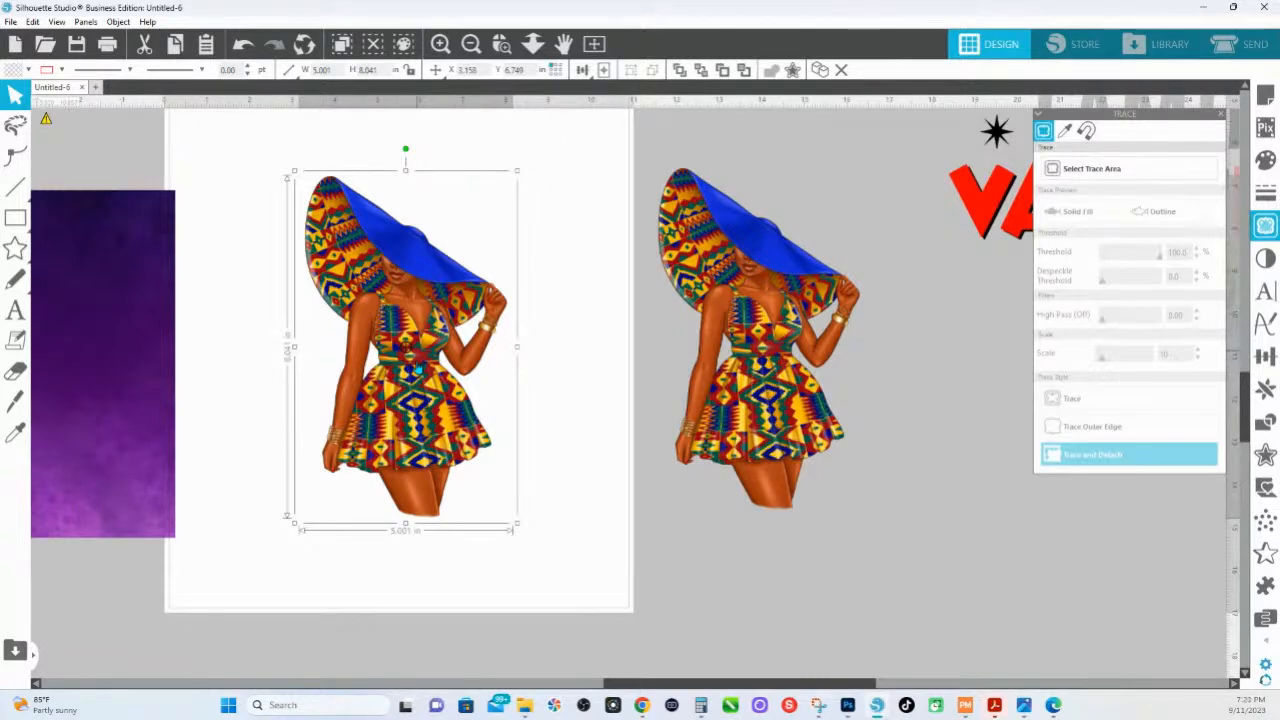
pyautogui.moveTo(482, 412); pyautogui.dragTo(626, 440)
pyautogui.click(758, 505)
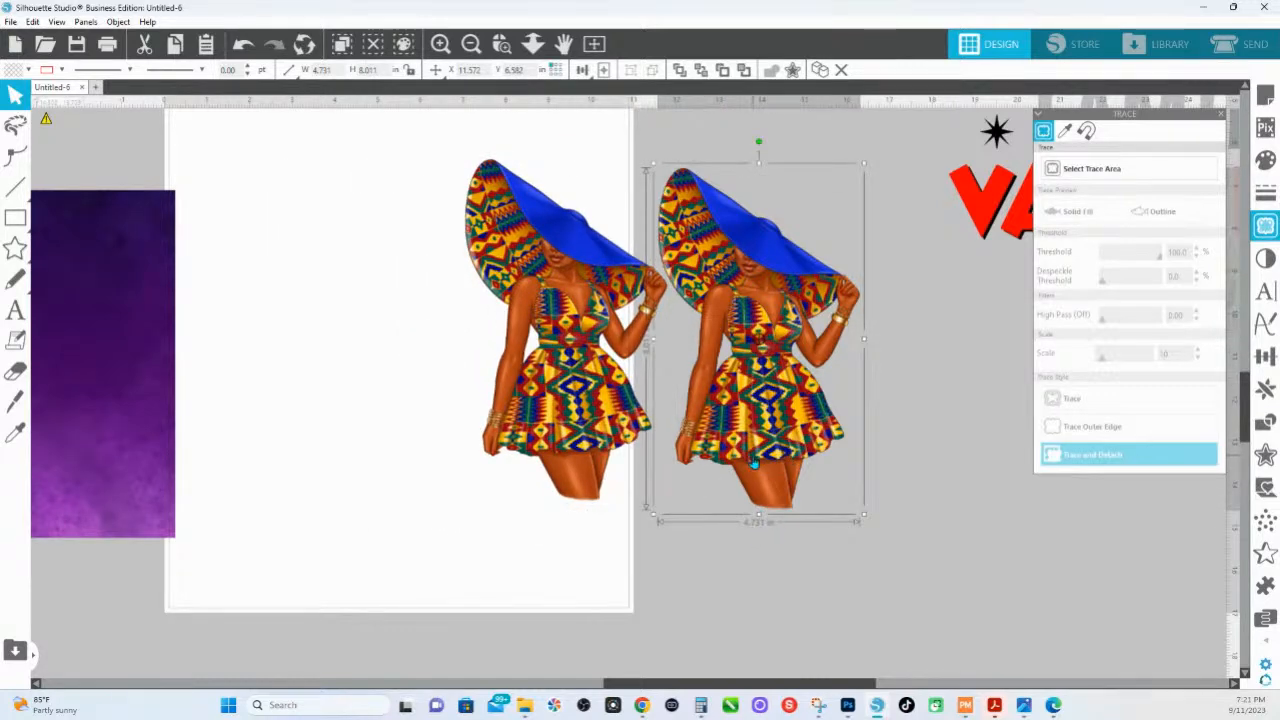
pyautogui.click(606, 448)
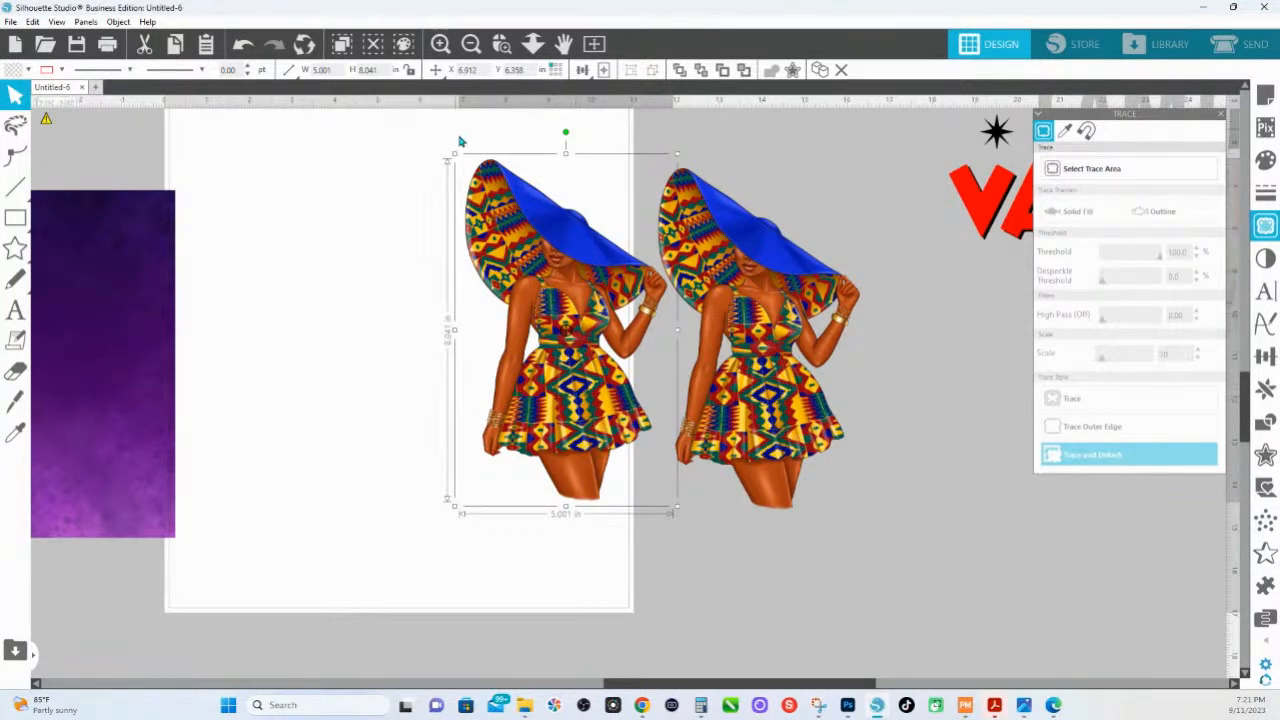
# - Duplicate the white dove beside the page and place the copy to its left, above the purple background
pyautogui.click(532, 43)
pyautogui.click(512, 338)
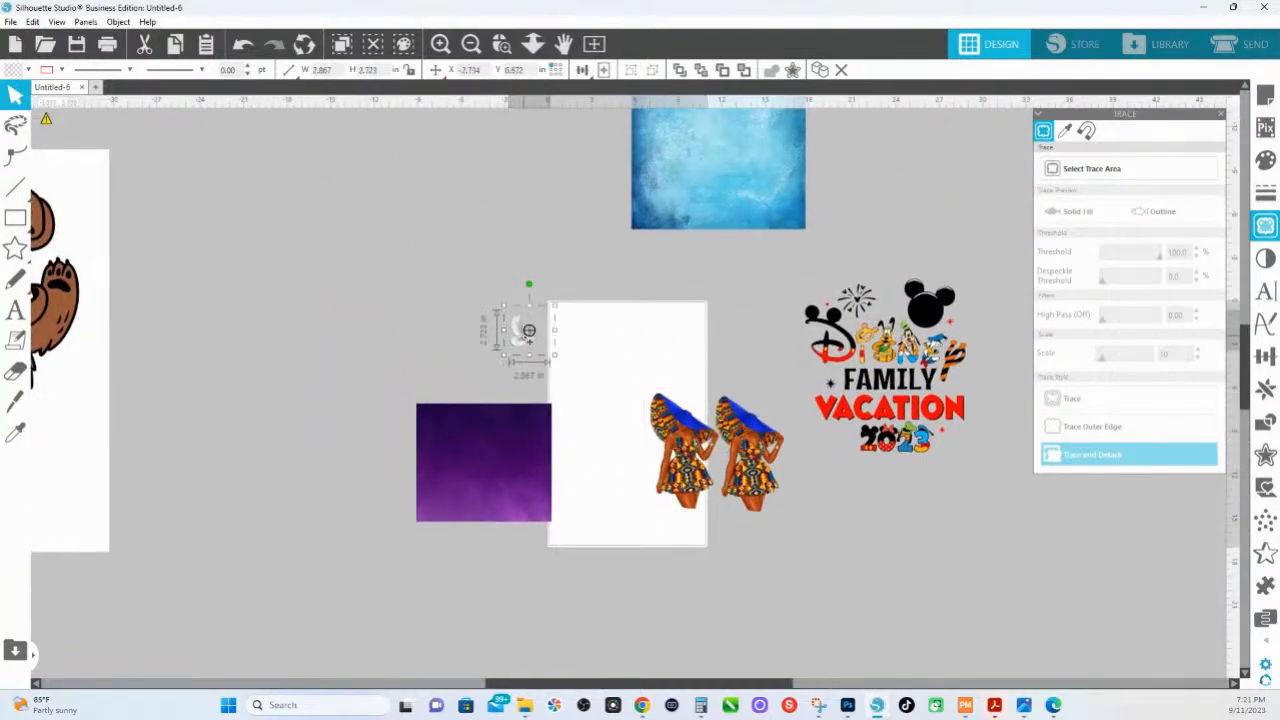
pyautogui.click(520, 340)
pyautogui.moveTo(522, 342); pyautogui.dragTo(389, 330)
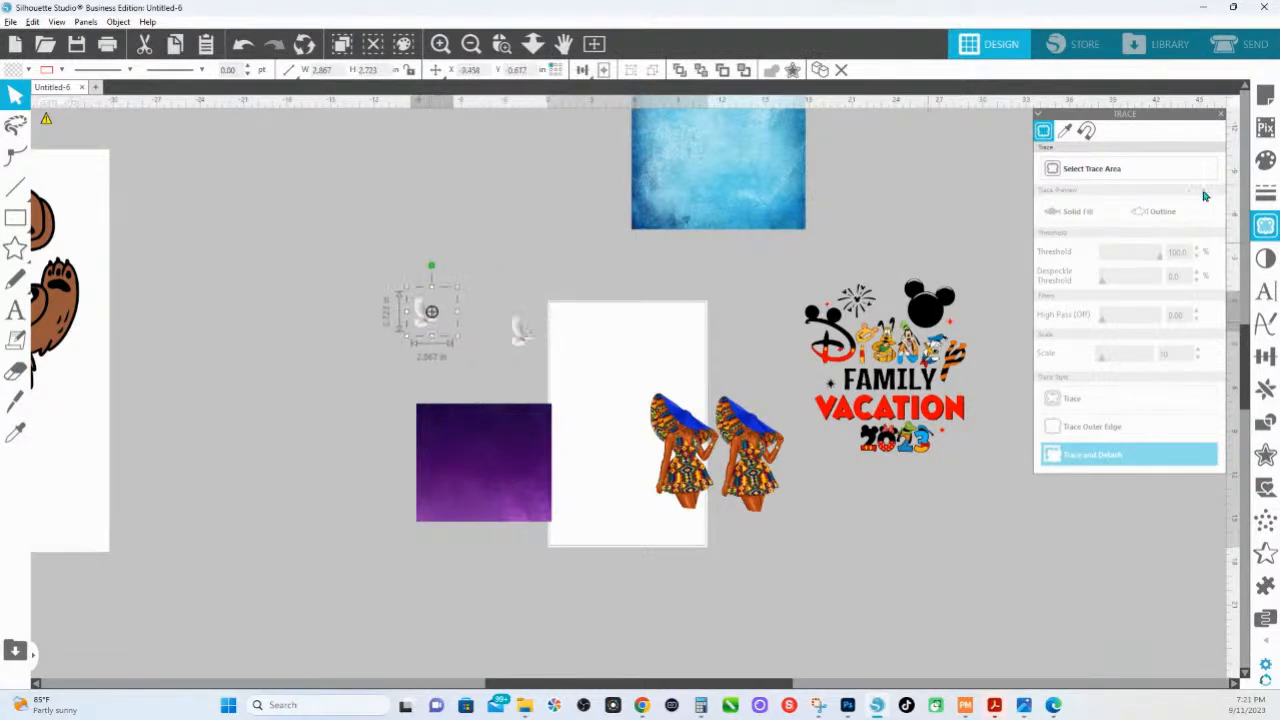
# - Trace and detach the dove copy at a 100% threshold, and delete the source image left behind
pyautogui.click(1266, 228)
pyautogui.click(1266, 228)
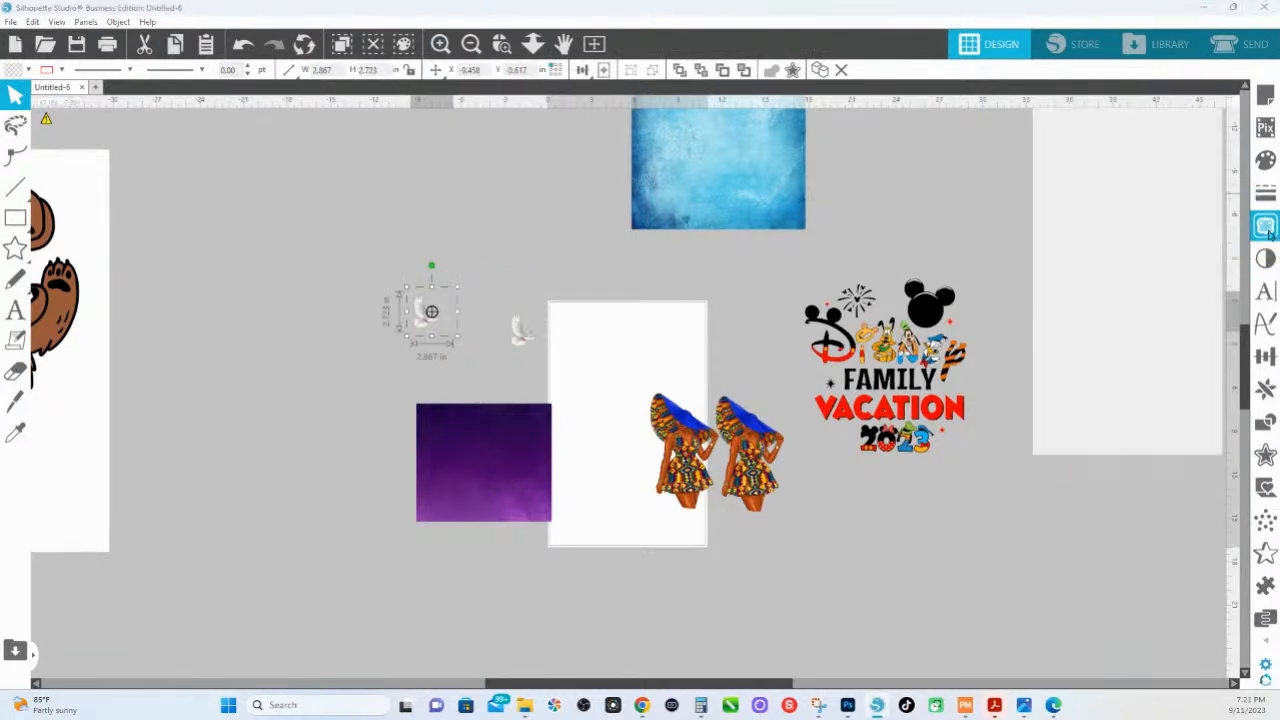
pyautogui.click(1092, 168)
pyautogui.moveTo(398, 266); pyautogui.dragTo(508, 380)
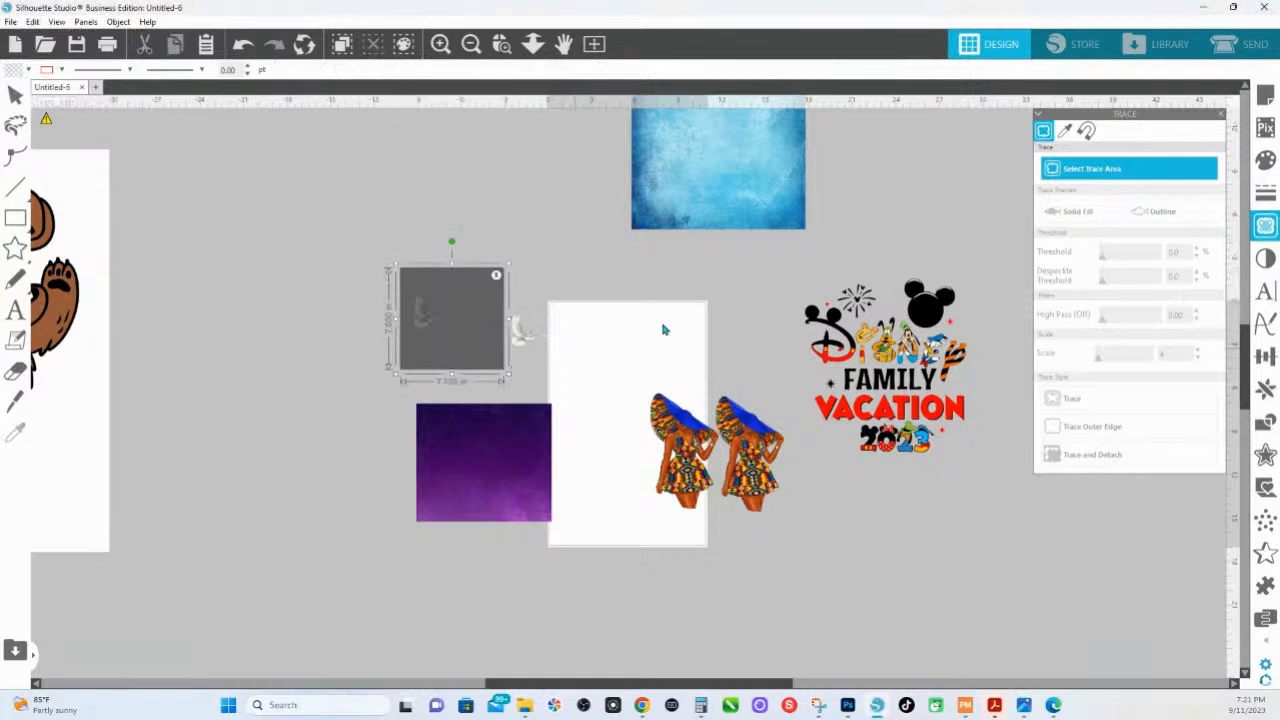
pyautogui.moveTo(1127, 256); pyautogui.dragTo(1166, 261)
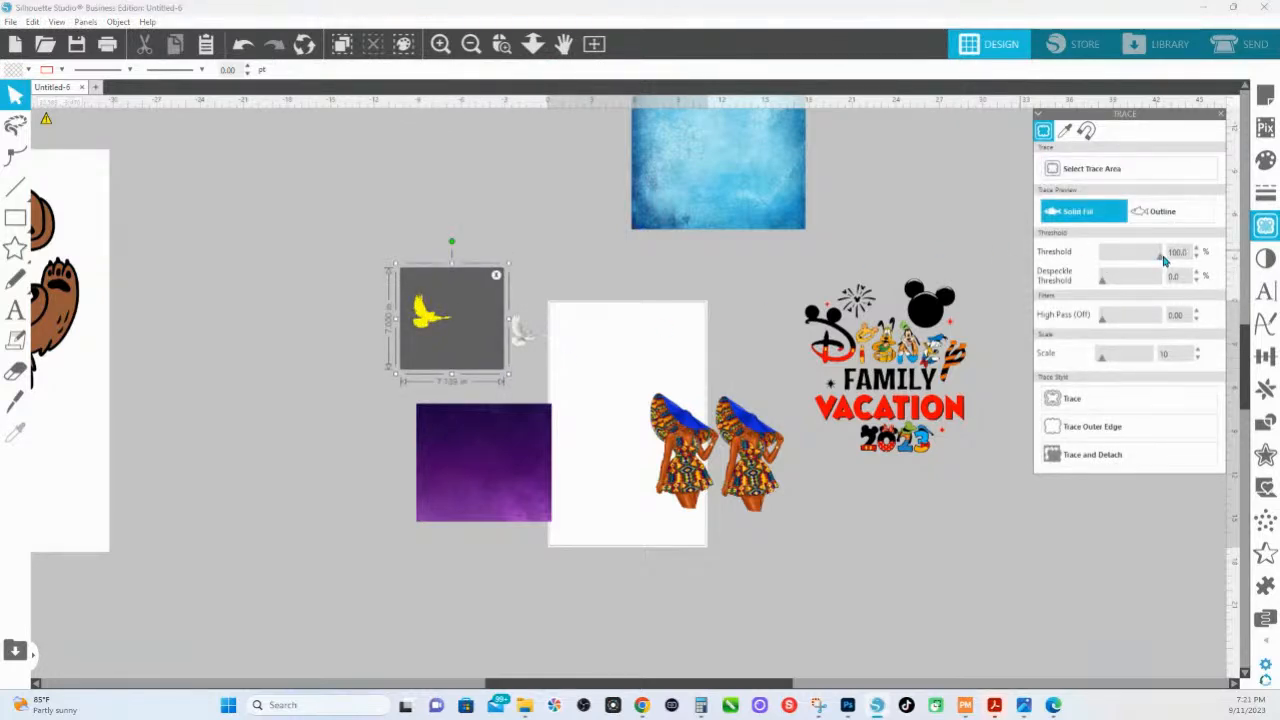
pyautogui.click(1075, 458)
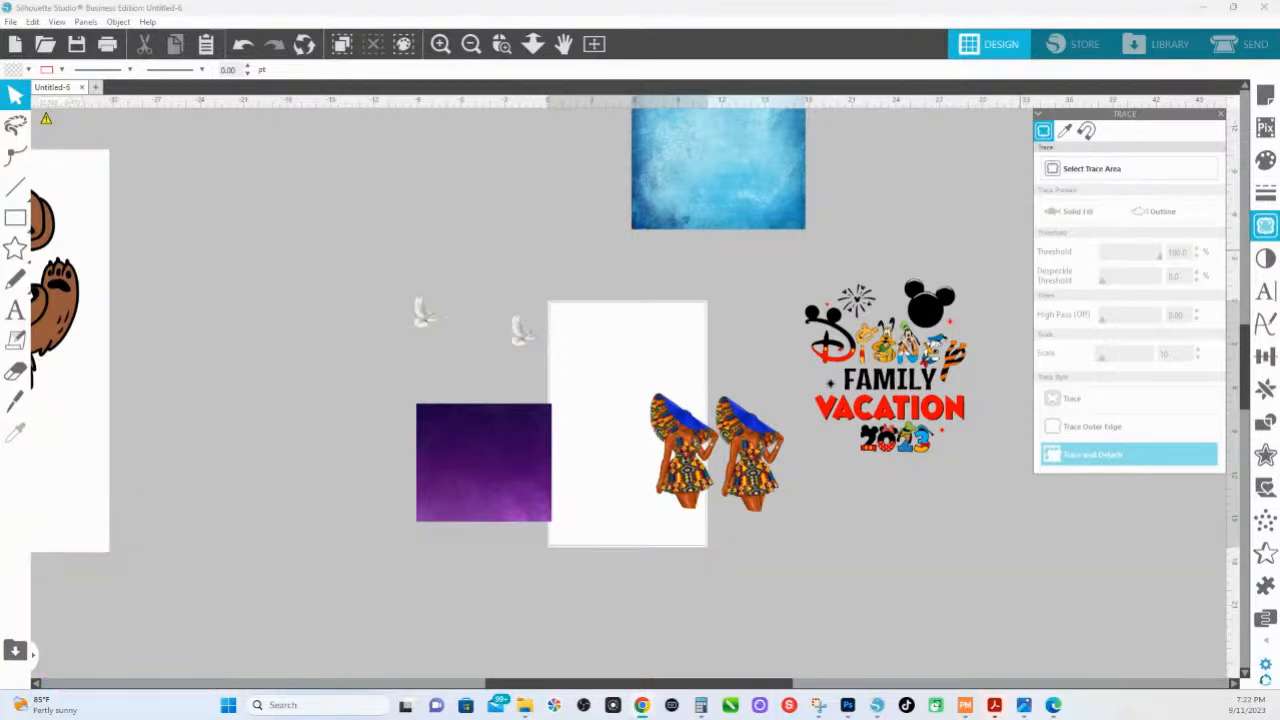
pyautogui.click(428, 318)
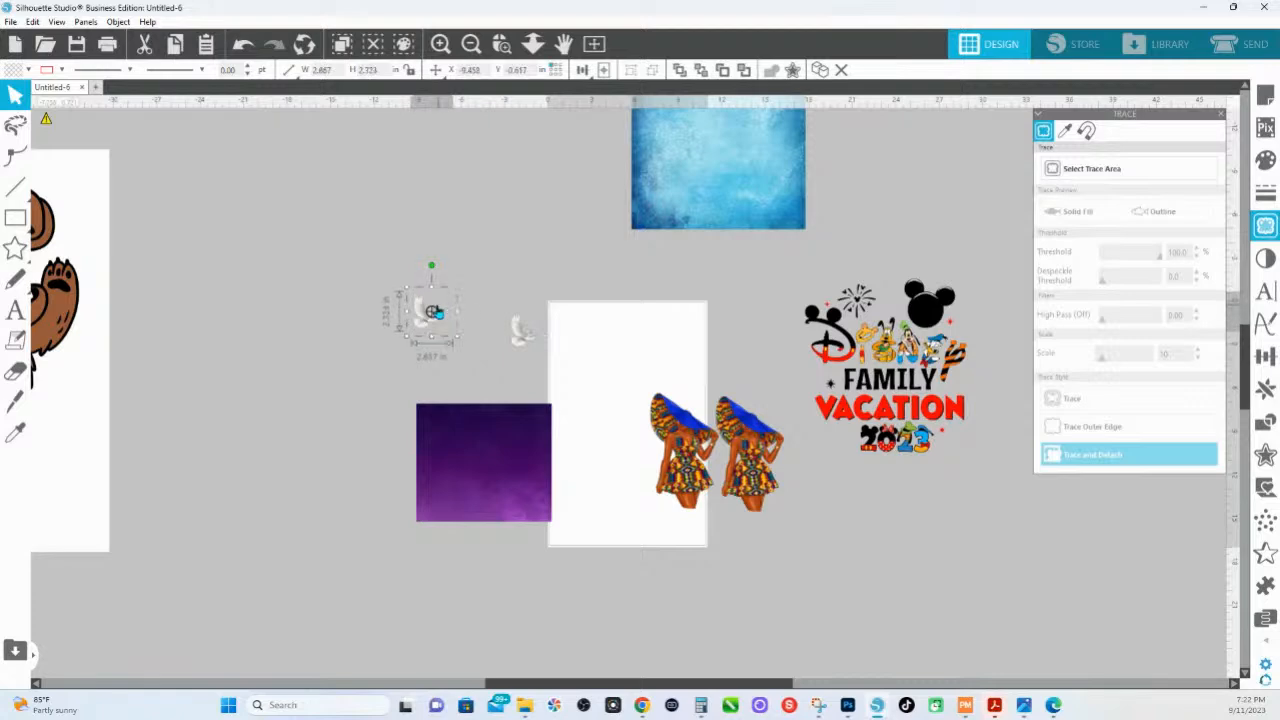
pyautogui.click(432, 316)
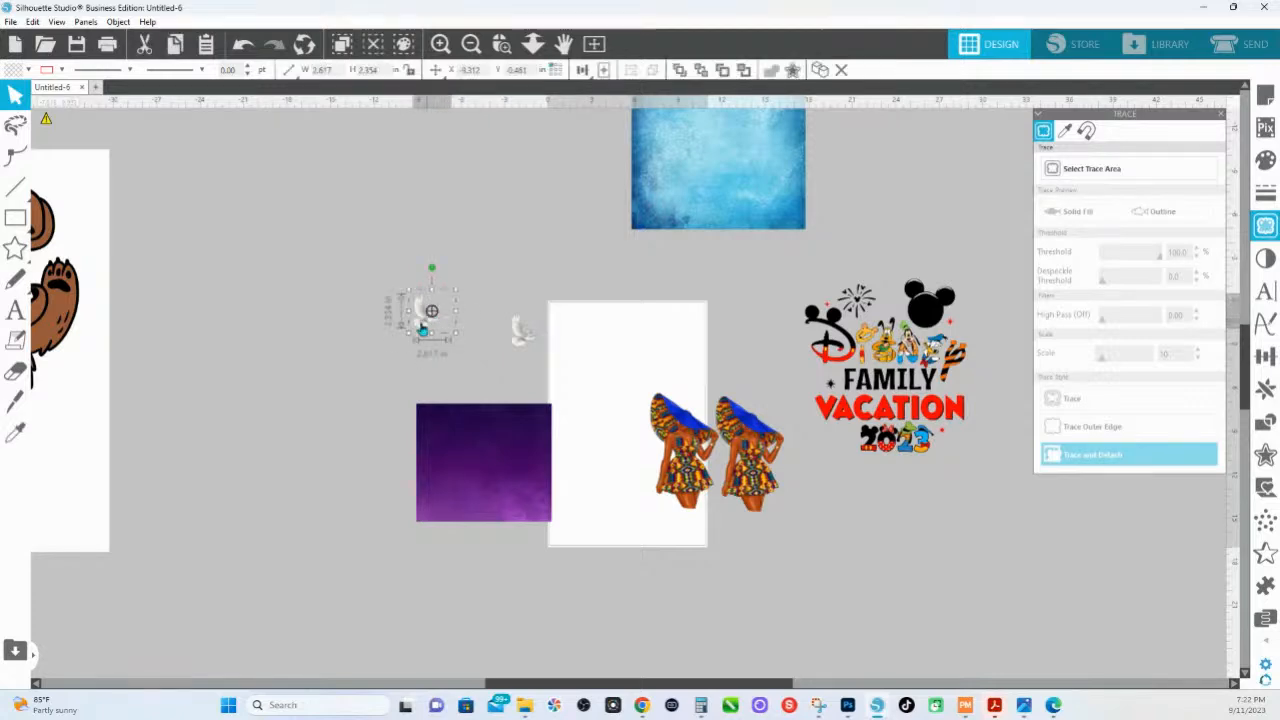
# - Move the detached dove closer to the original dove and select each in turn to compare their bounding boxes
pyautogui.click(502, 44)
pyautogui.moveTo(400, 311); pyautogui.dragTo(714, 344)
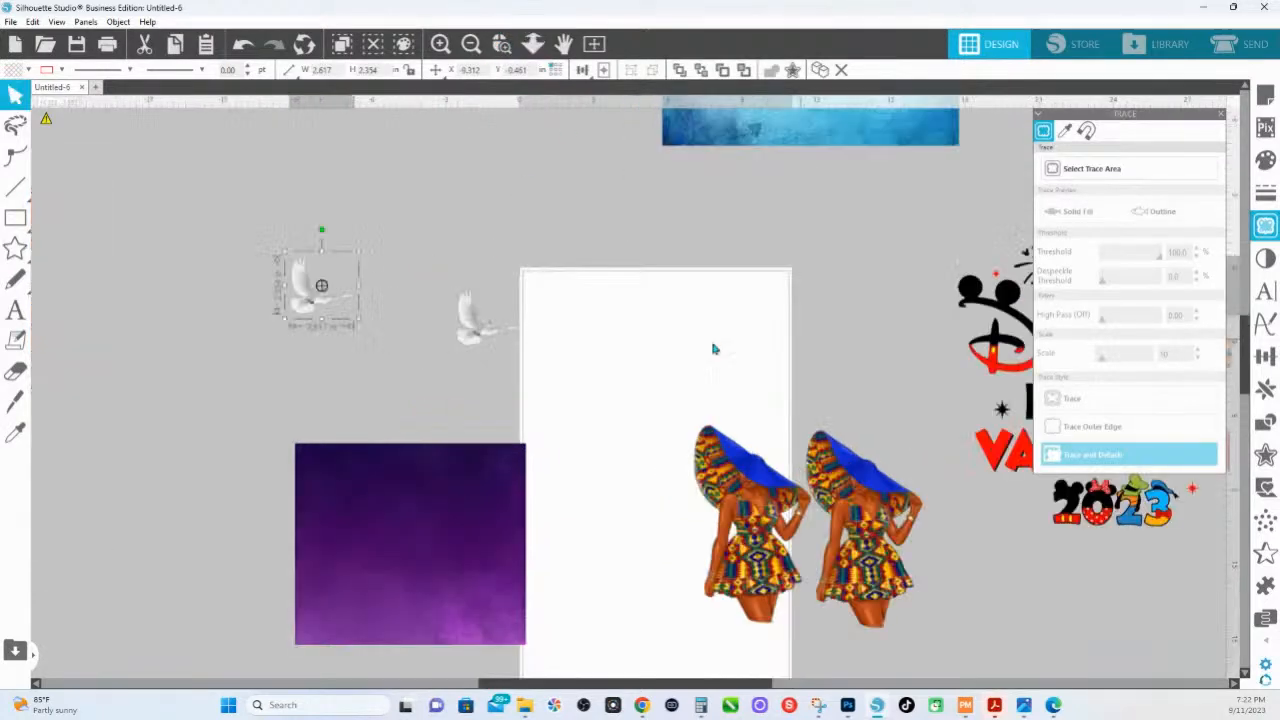
pyautogui.moveTo(134, 360); pyautogui.dragTo(237, 387)
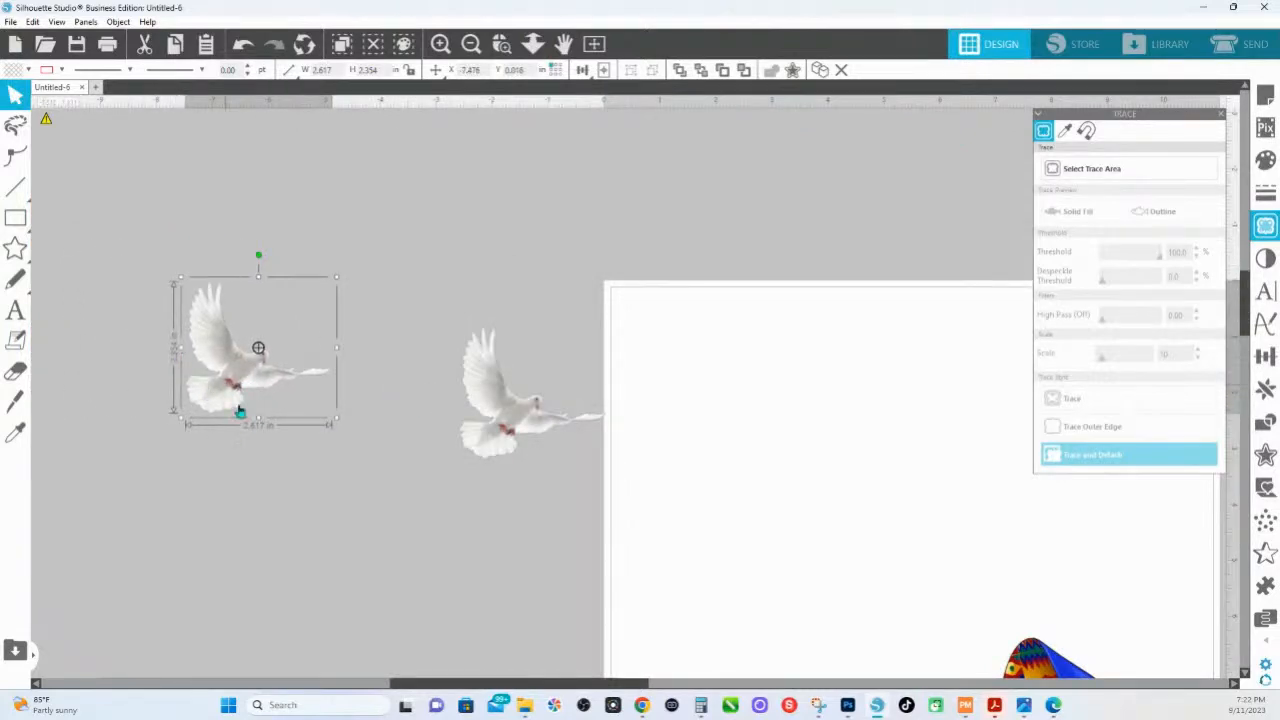
pyautogui.click(490, 400)
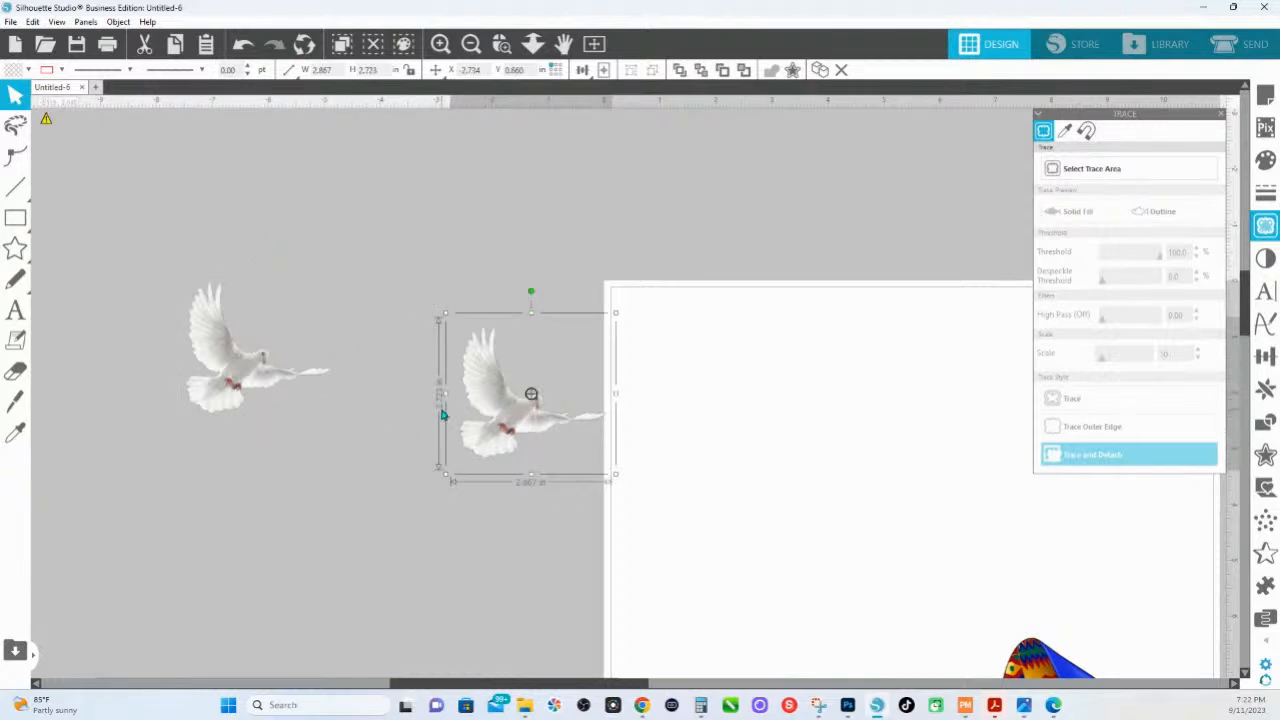
pyautogui.click(246, 366)
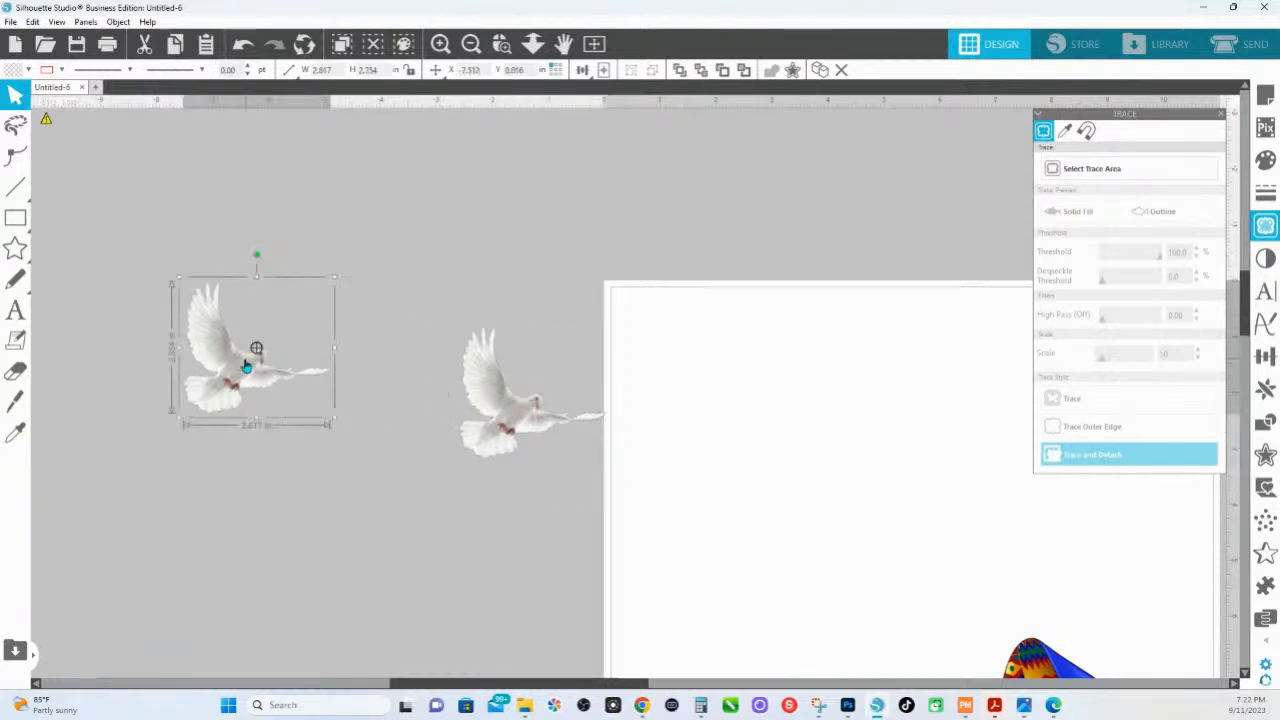
# - Select the original dove and then the detached dove again to check their widths and heights
pyautogui.click(497, 390)
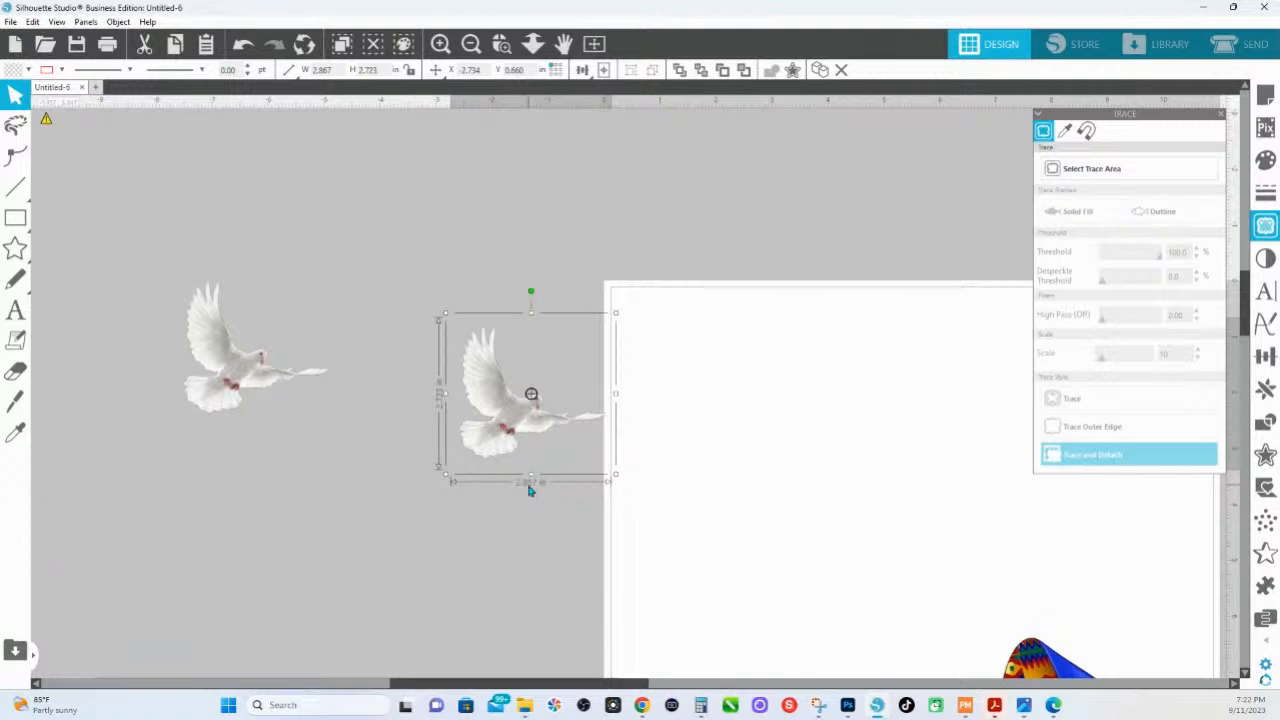
pyautogui.click(250, 376)
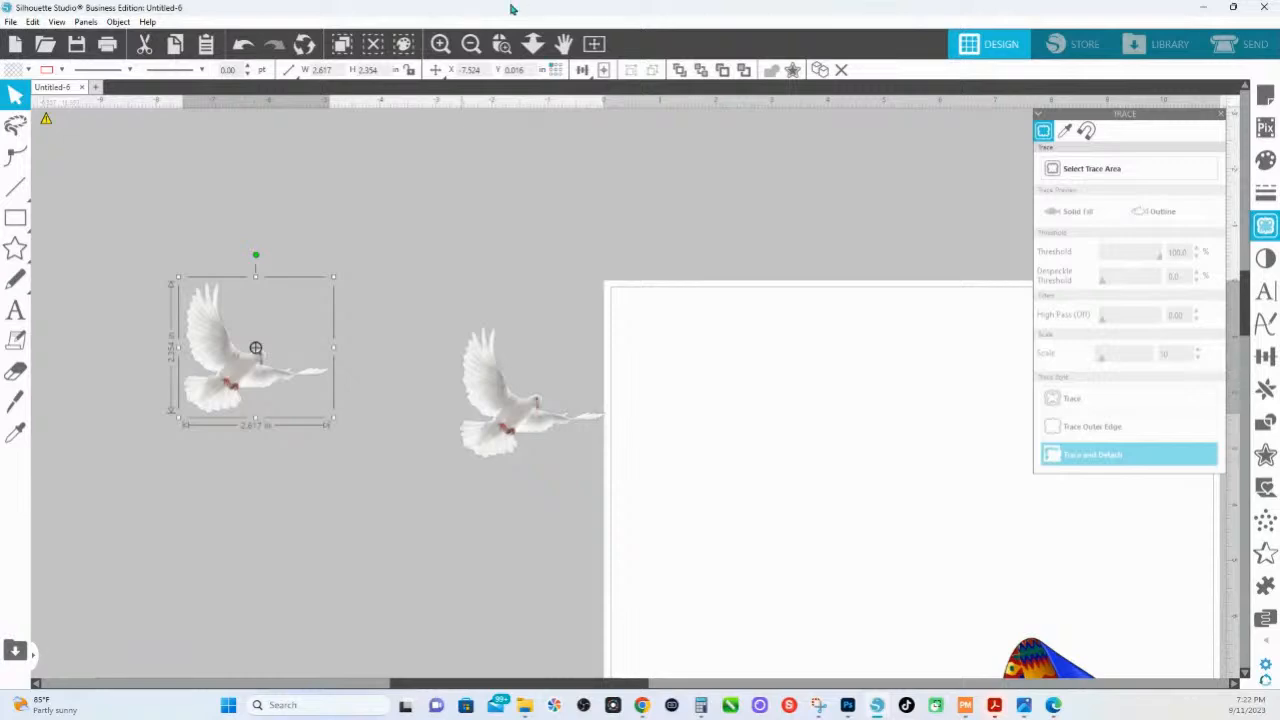
# - Place the bear costume image with the white background on the page, scaled down to about 8.66 in wide
pyautogui.click(532, 43)
pyautogui.press('Escape')
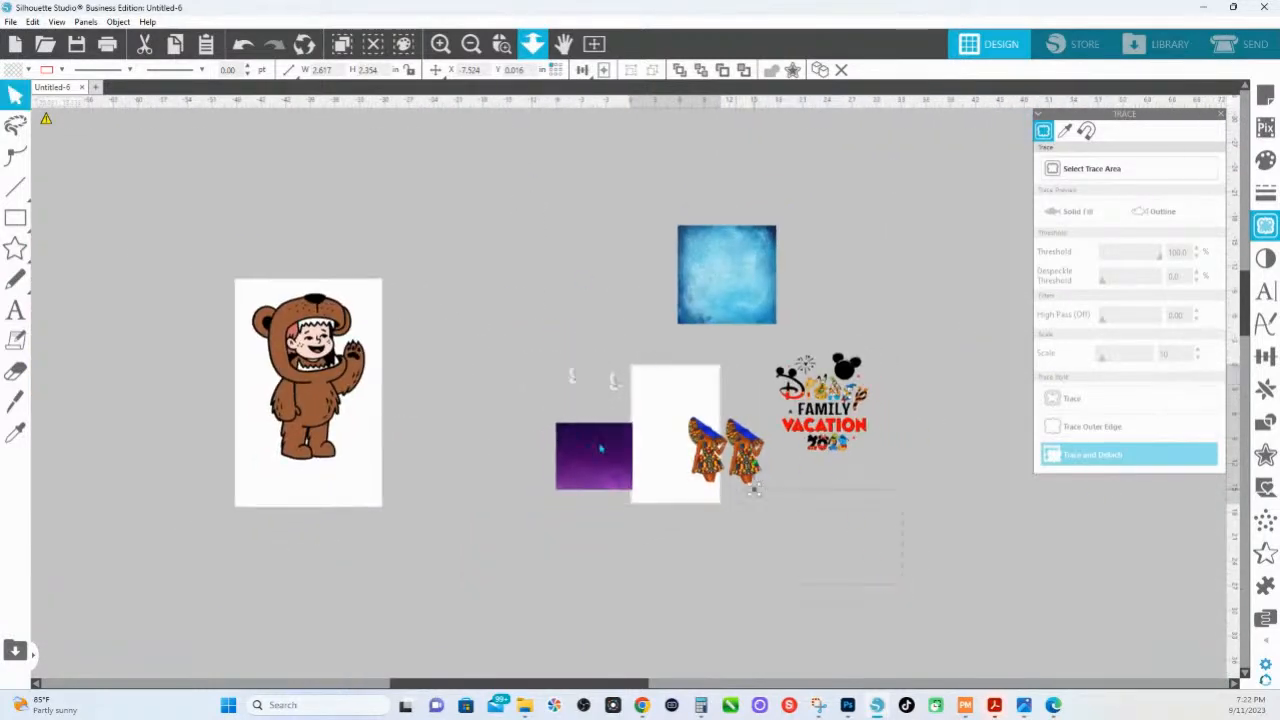
pyautogui.click(729, 486)
pyautogui.moveTo(550, 282); pyautogui.dragTo(914, 322)
pyautogui.moveTo(280, 381); pyautogui.dragTo(689, 473)
pyautogui.moveTo(794, 603); pyautogui.dragTo(720, 502)
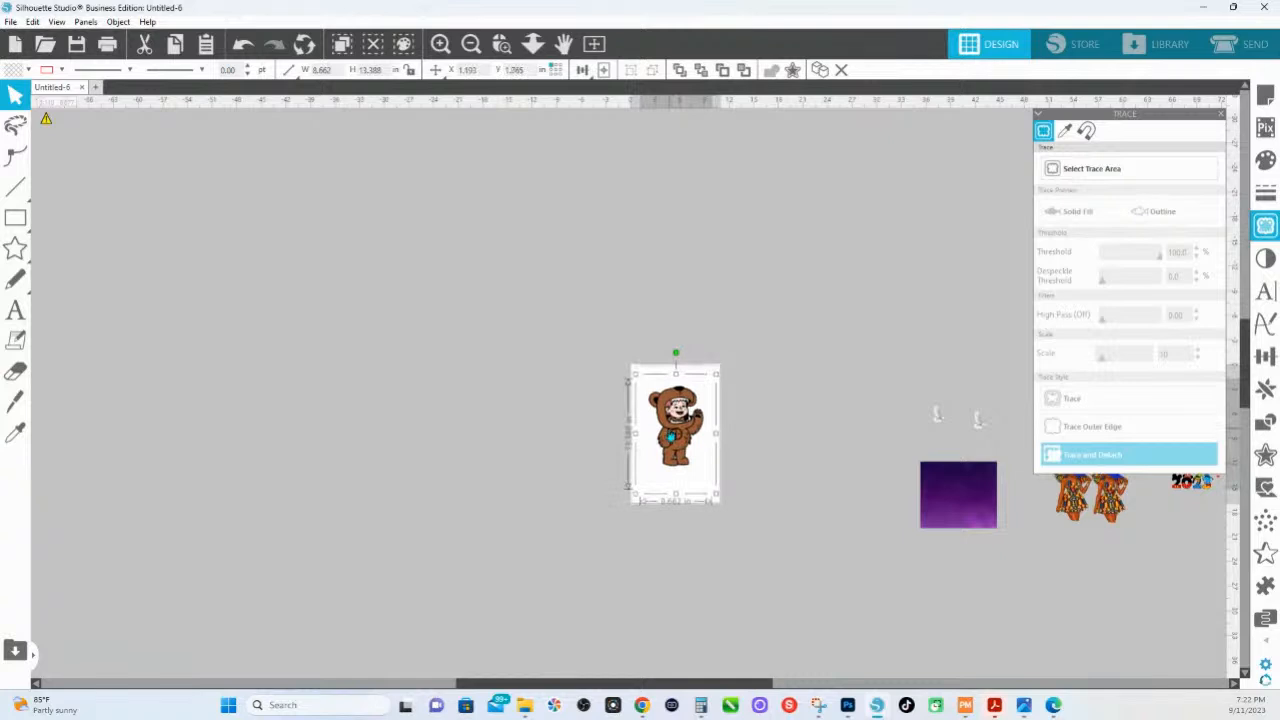
# - Enlarge the bear image to about 13.05 in wide and shift it down so the figure sits within the page
pyautogui.click(749, 380)
pyautogui.click(692, 410)
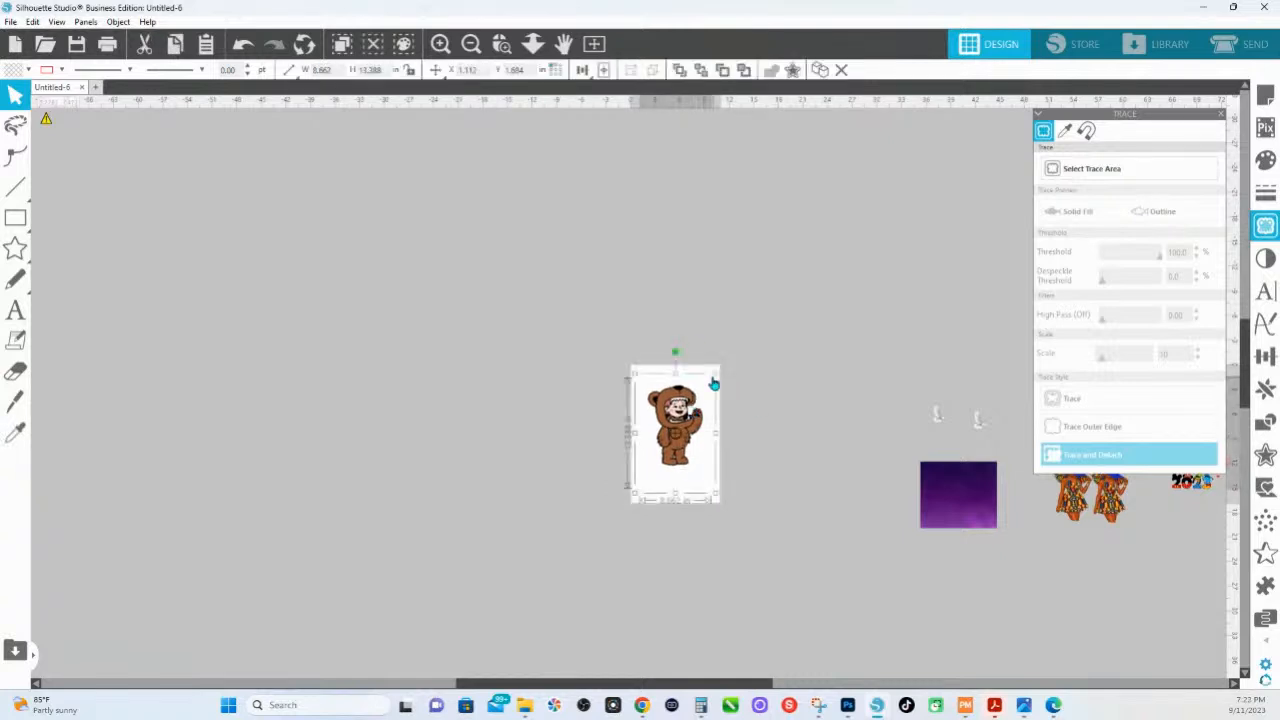
pyautogui.moveTo(716, 374); pyautogui.dragTo(746, 360)
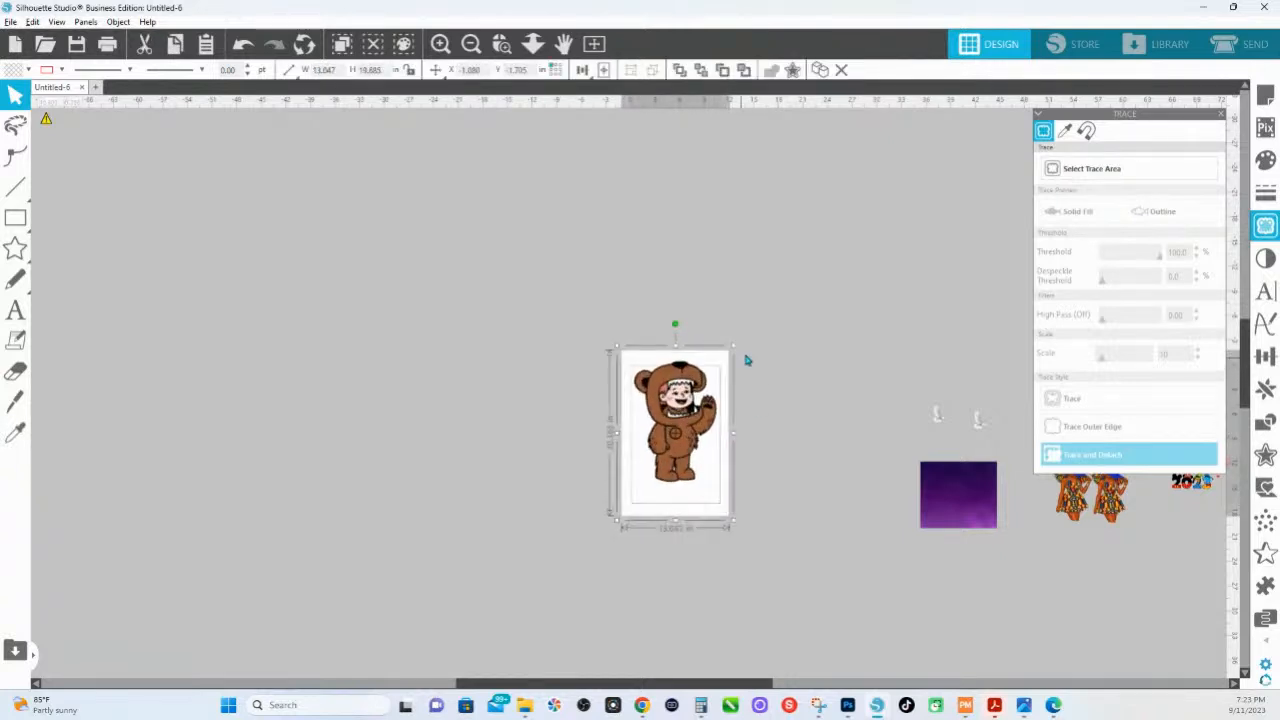
pyautogui.moveTo(677, 397); pyautogui.dragTo(678, 406)
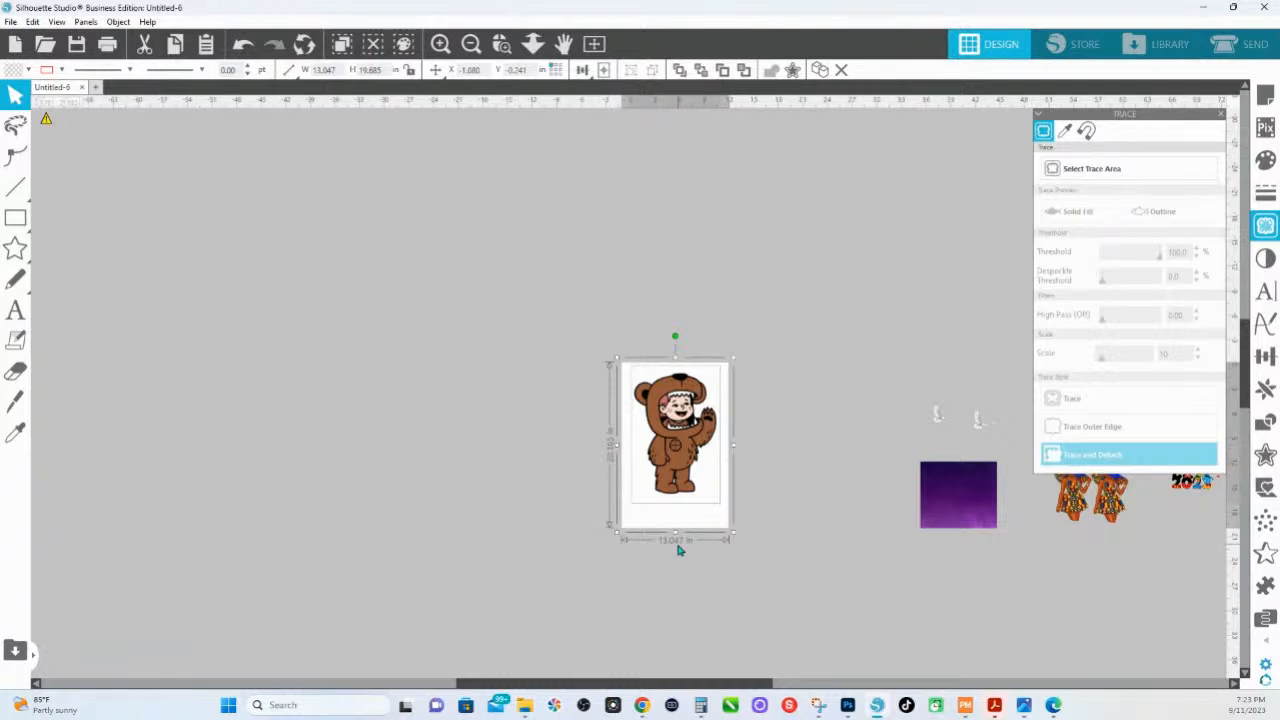
# - Duplicate the bear image and place the copy to the left of the page
pyautogui.press('i')
pyautogui.press('v')
pyautogui.hotkey('ctrl', 'v')
pyautogui.moveTo(600, 400); pyautogui.dragTo(514, 443)
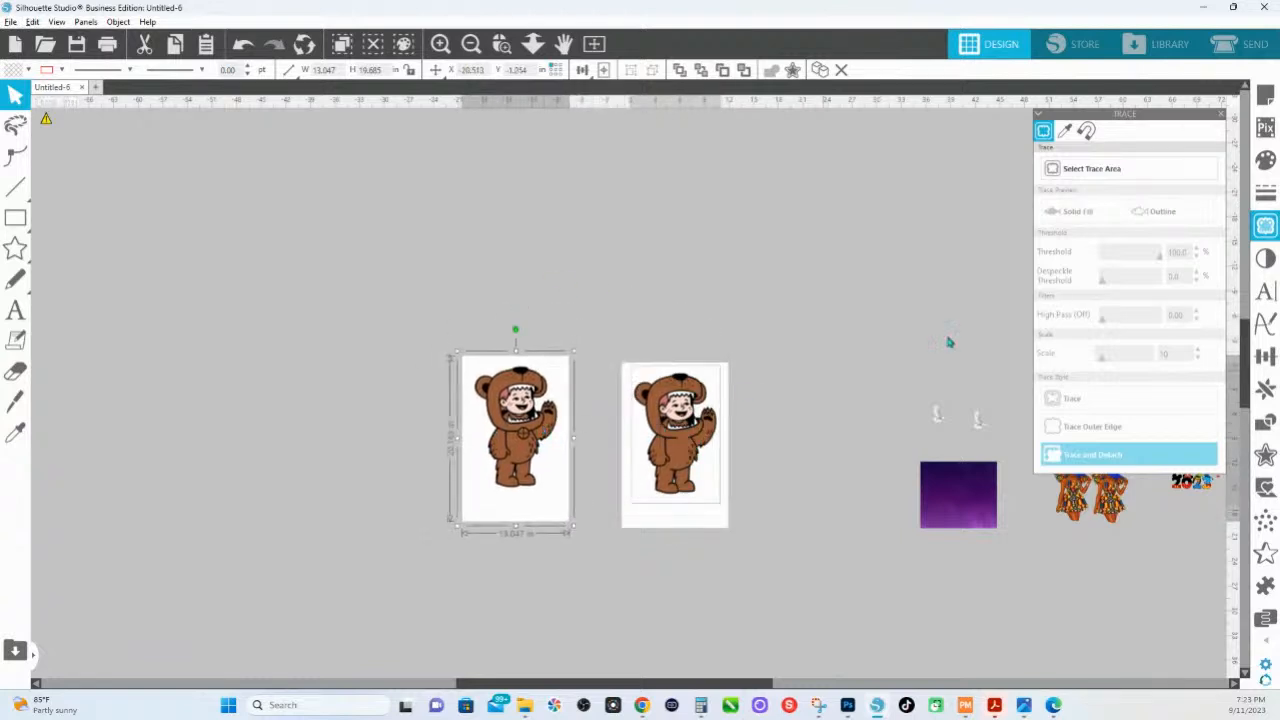
# - Trace and detach the bear copy at a 45% threshold, and move the leftover white background far to the left
pyautogui.click(1100, 168)
pyautogui.moveTo(436, 338)
pyautogui.mouseDown()
pyautogui.moveTo(600, 497)
pyautogui.moveTo(606, 553)
pyautogui.mouseUp()
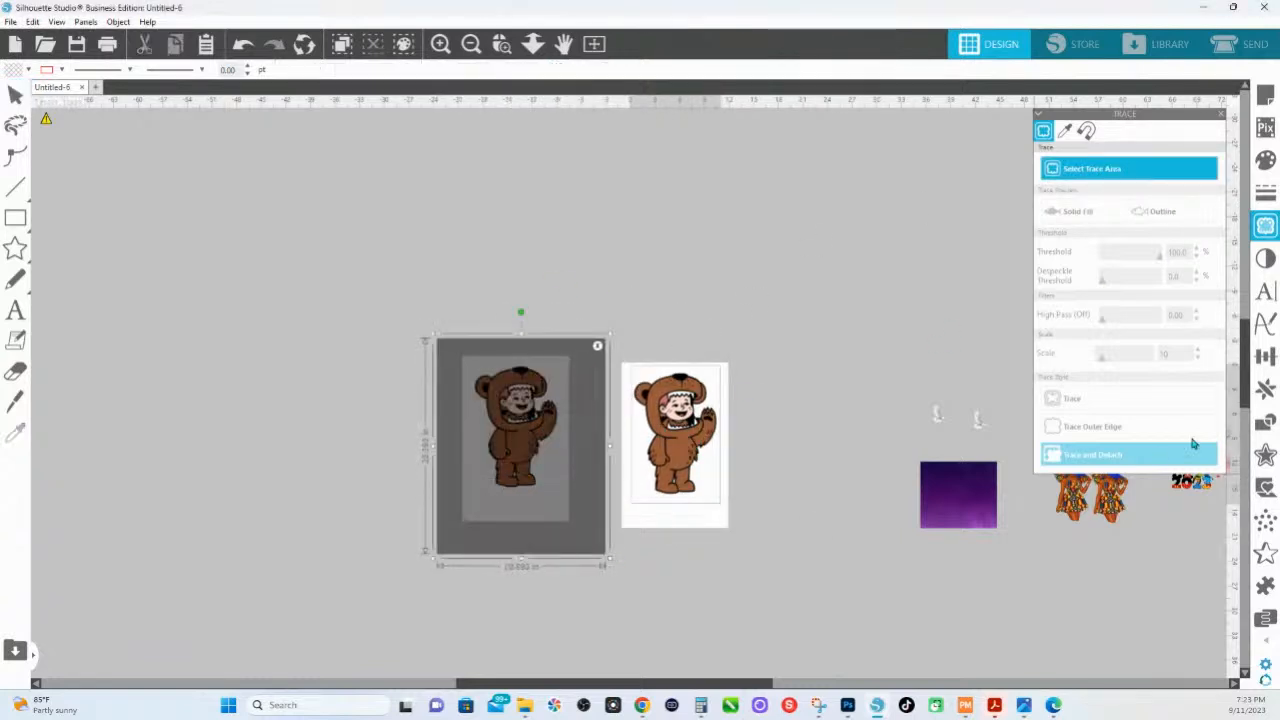
pyautogui.click(1093, 455)
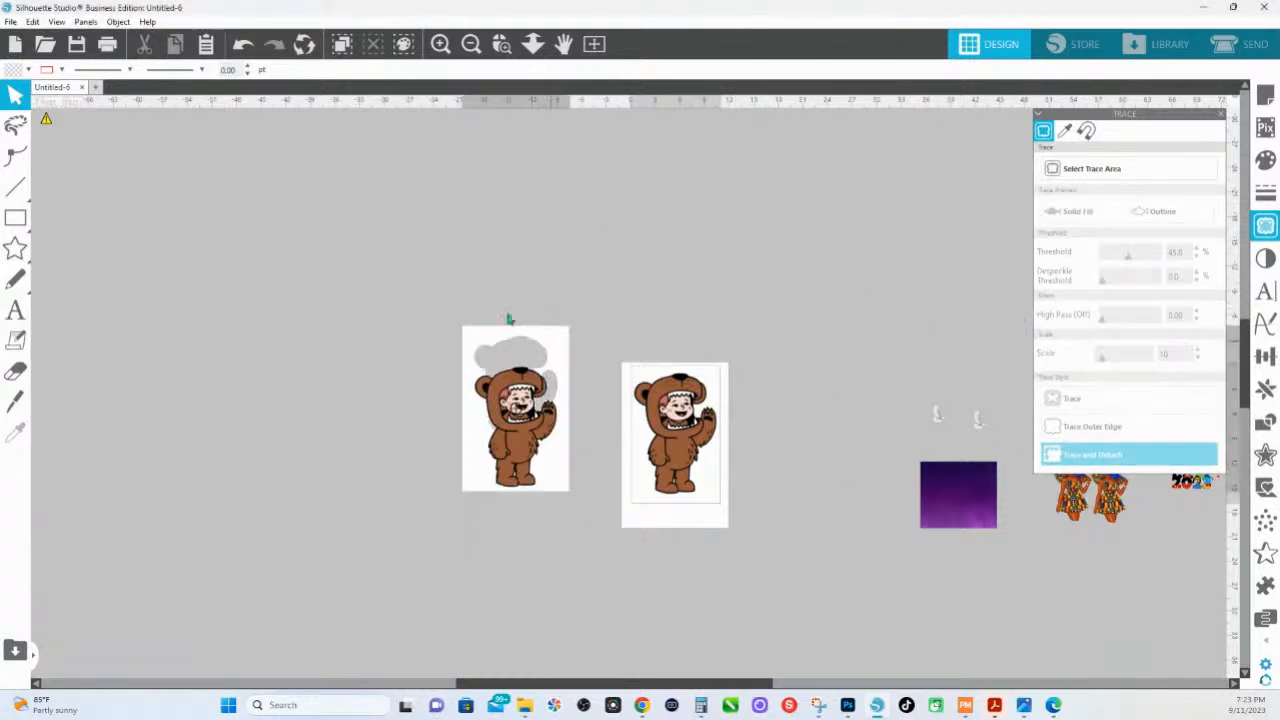
pyautogui.moveTo(551, 347); pyautogui.dragTo(303, 427)
# - Move the detached bear beside the untraced bear image and select each in turn to compare their bounding boxes
pyautogui.click(531, 428)
pyautogui.moveTo(546, 436); pyautogui.dragTo(601, 446)
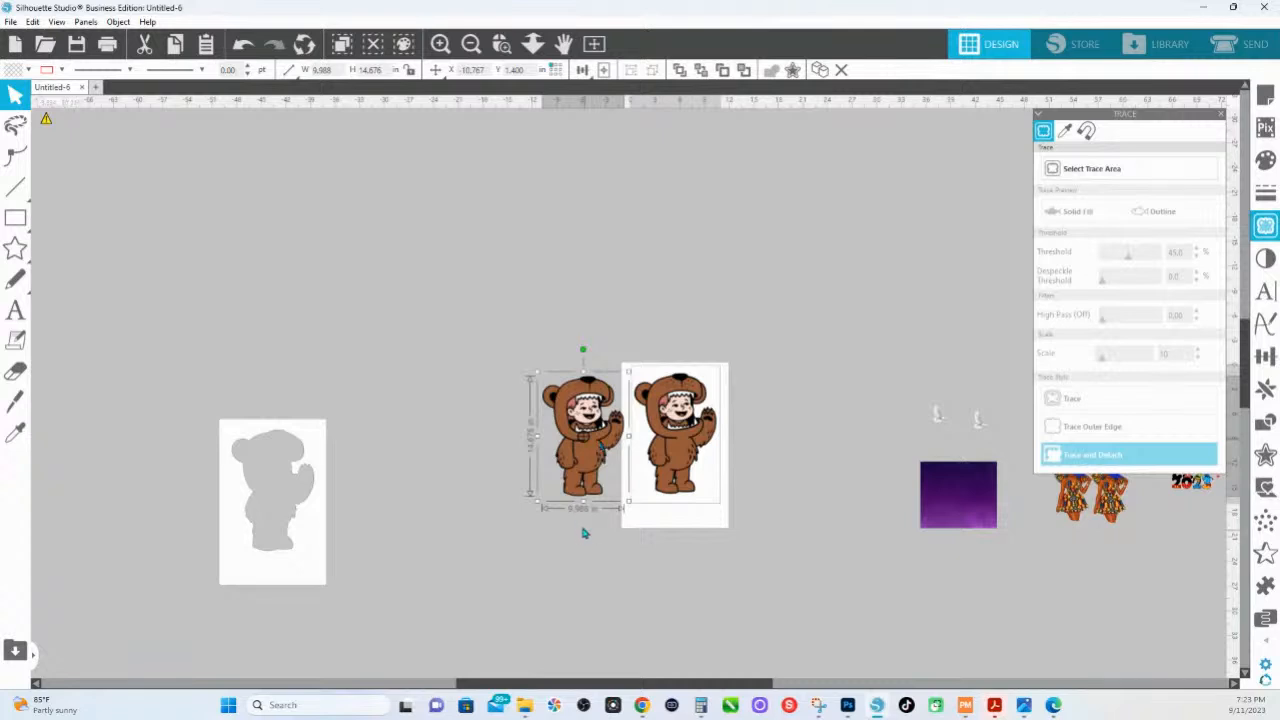
pyautogui.click(664, 460)
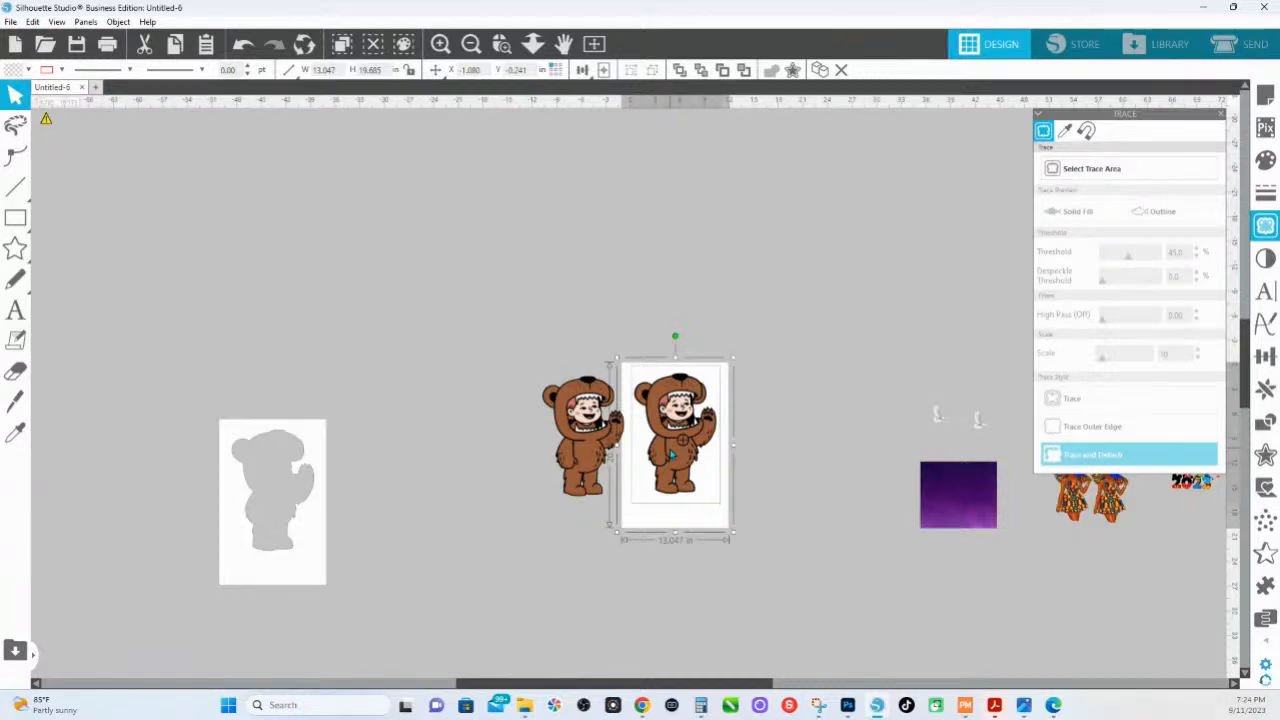
# - Move the untraced bear image off the page to above it, and bring the Disney Family Vacation design near the page
pyautogui.moveTo(753, 450); pyautogui.dragTo(594, 457)
pyautogui.moveTo(499, 420); pyautogui.dragTo(401, 165)
pyautogui.moveTo(1017, 515); pyautogui.dragTo(622, 388)
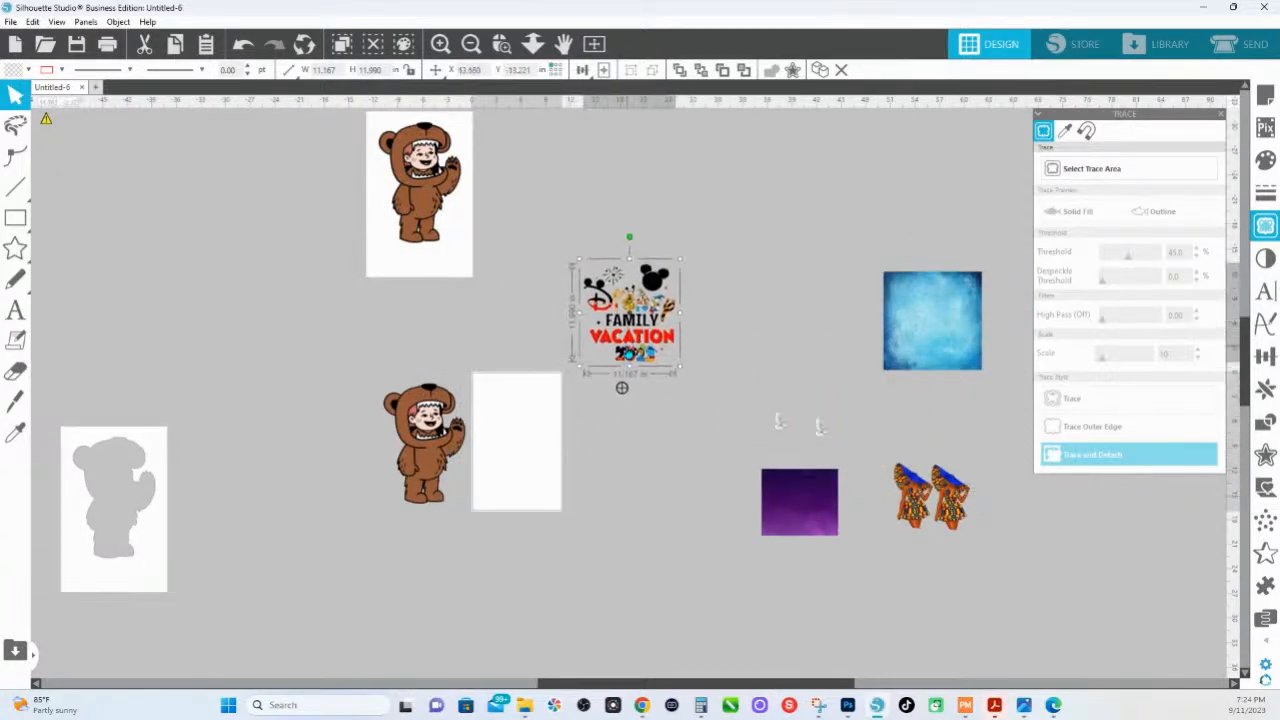
# - Draw a rectangle tightly around the Disney Family Vacation artwork, adjusting its edges to about 11.23 x 11.98 in
pyautogui.click(15, 218)
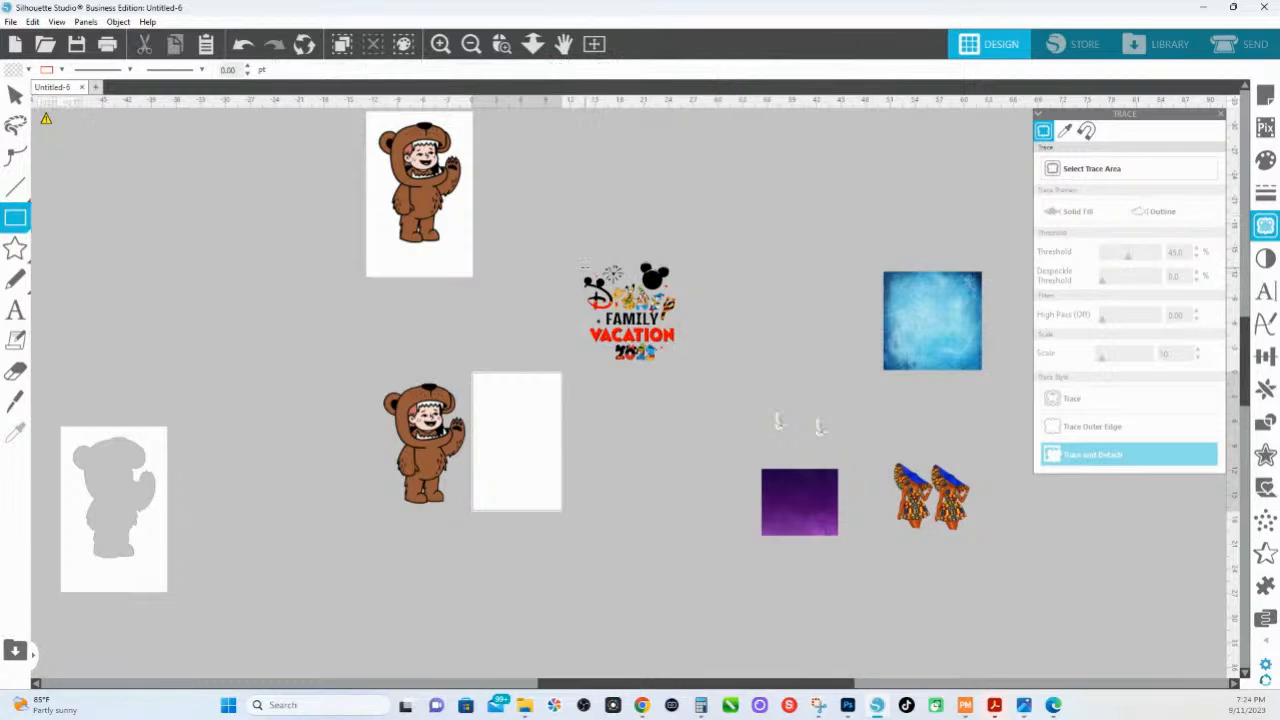
pyautogui.moveTo(567, 268)
pyautogui.mouseDown()
pyautogui.moveTo(676, 352)
pyautogui.moveTo(676, 370)
pyautogui.mouseUp()
pyautogui.click(502, 43)
pyautogui.moveTo(540, 204); pyautogui.dragTo(822, 425)
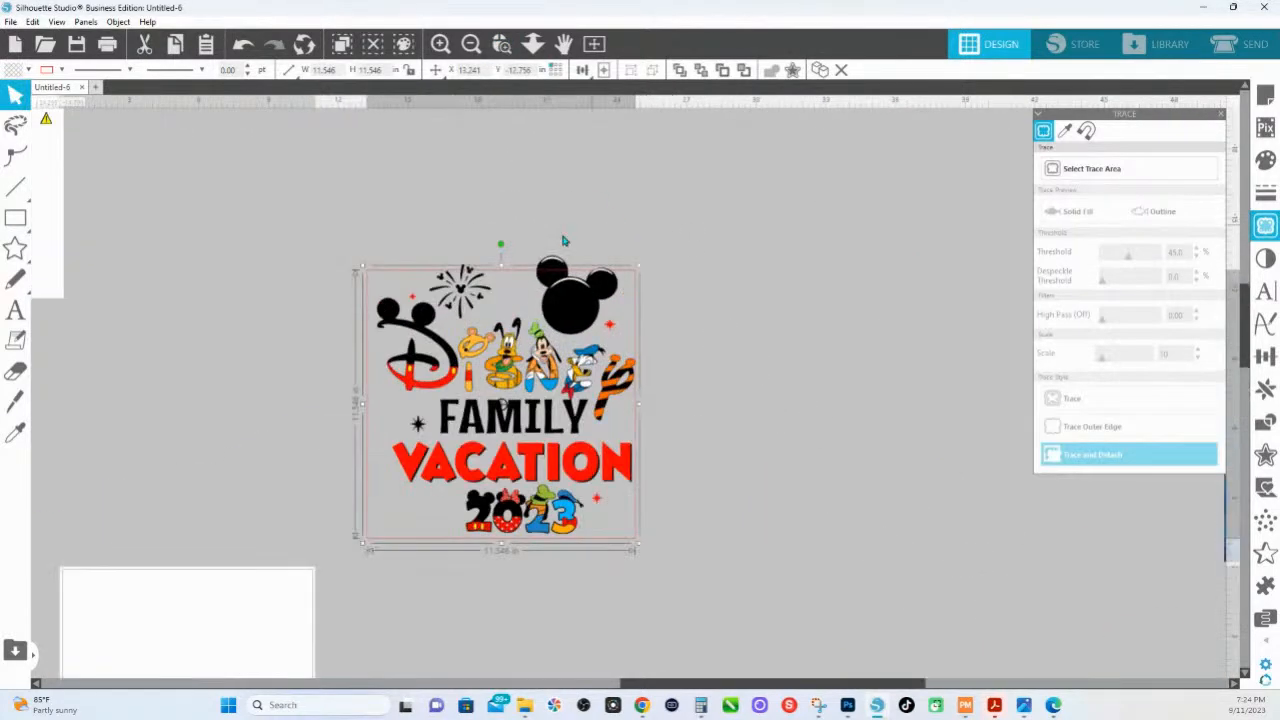
pyautogui.moveTo(501, 268); pyautogui.dragTo(502, 252)
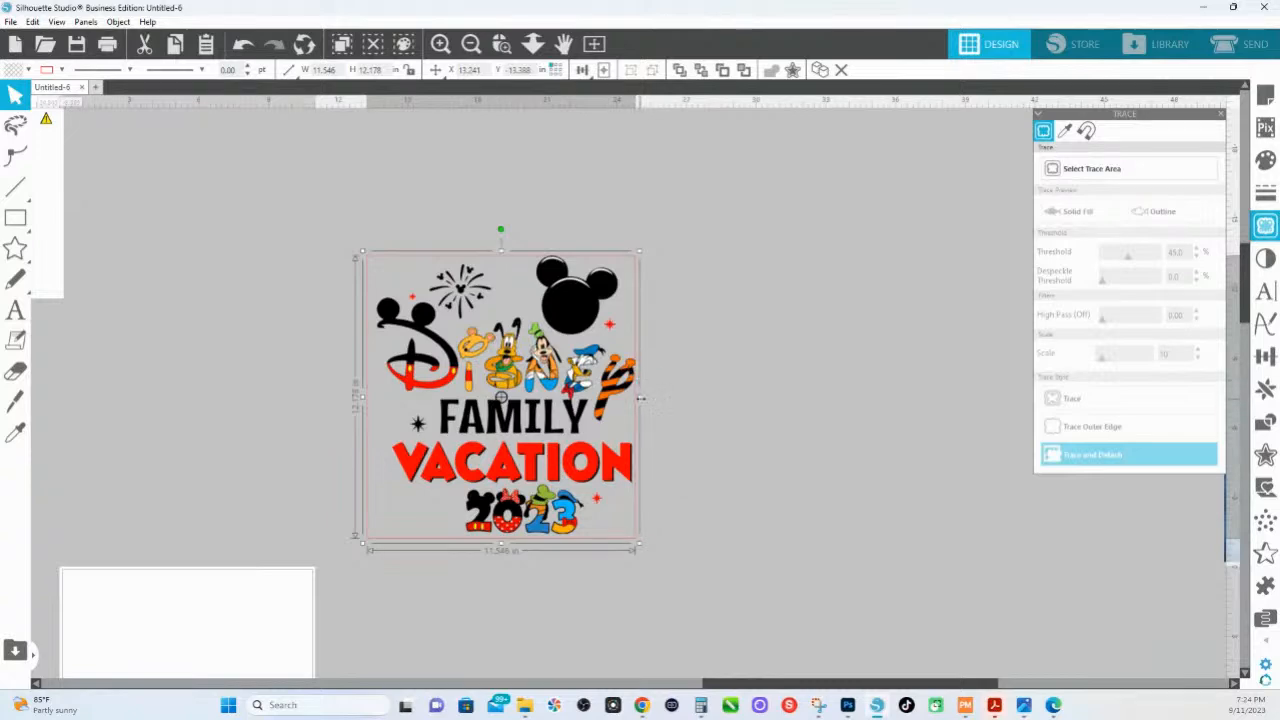
pyautogui.moveTo(641, 402); pyautogui.dragTo(643, 398)
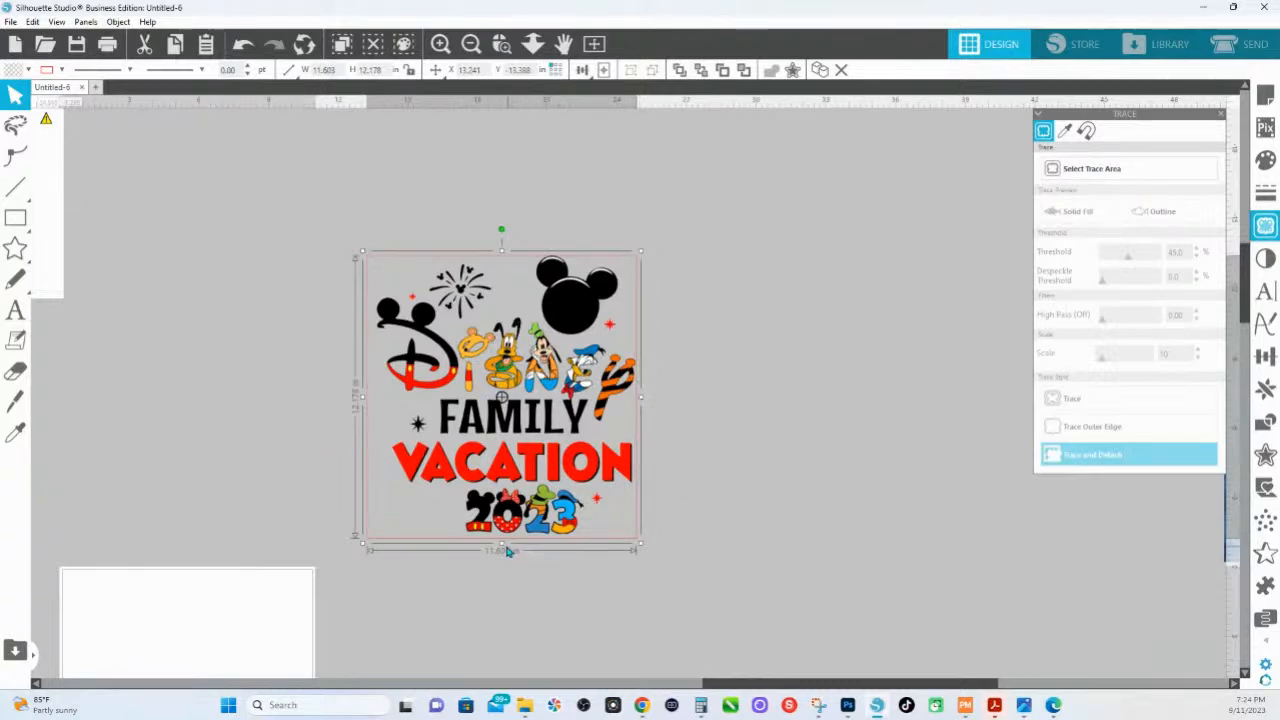
pyautogui.moveTo(502, 543); pyautogui.dragTo(505, 545)
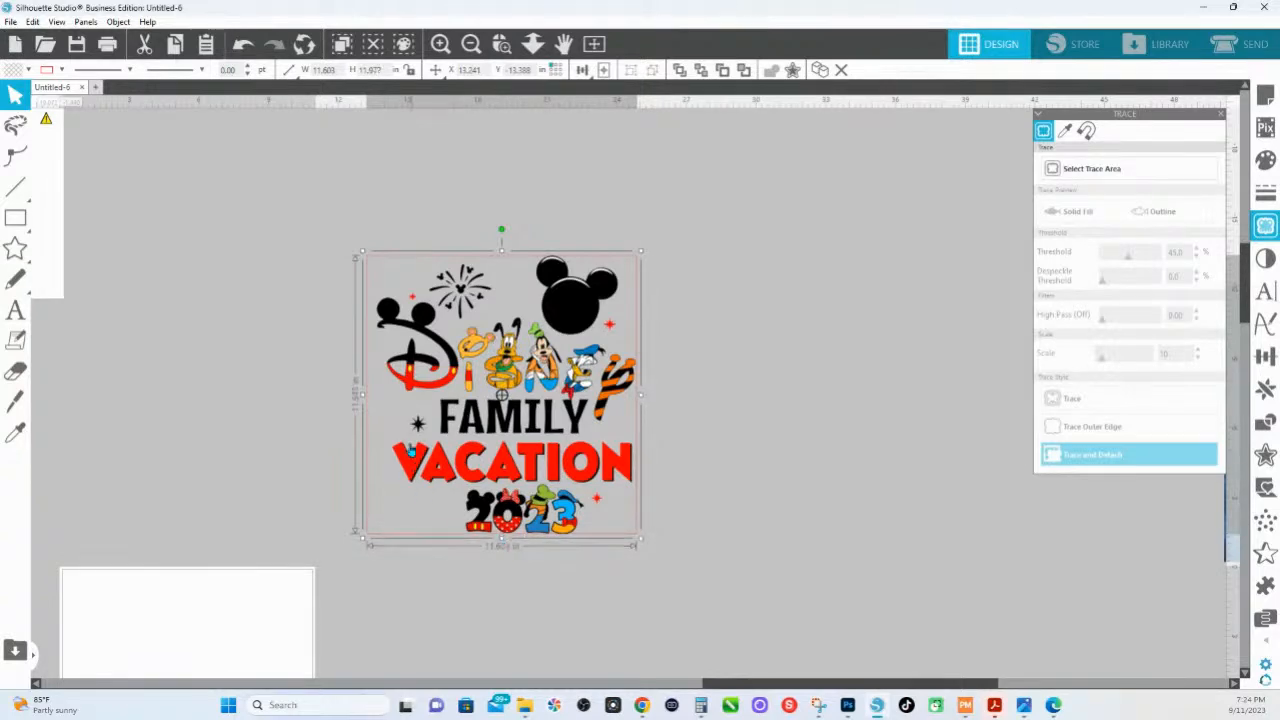
pyautogui.moveTo(367, 396); pyautogui.dragTo(372, 401)
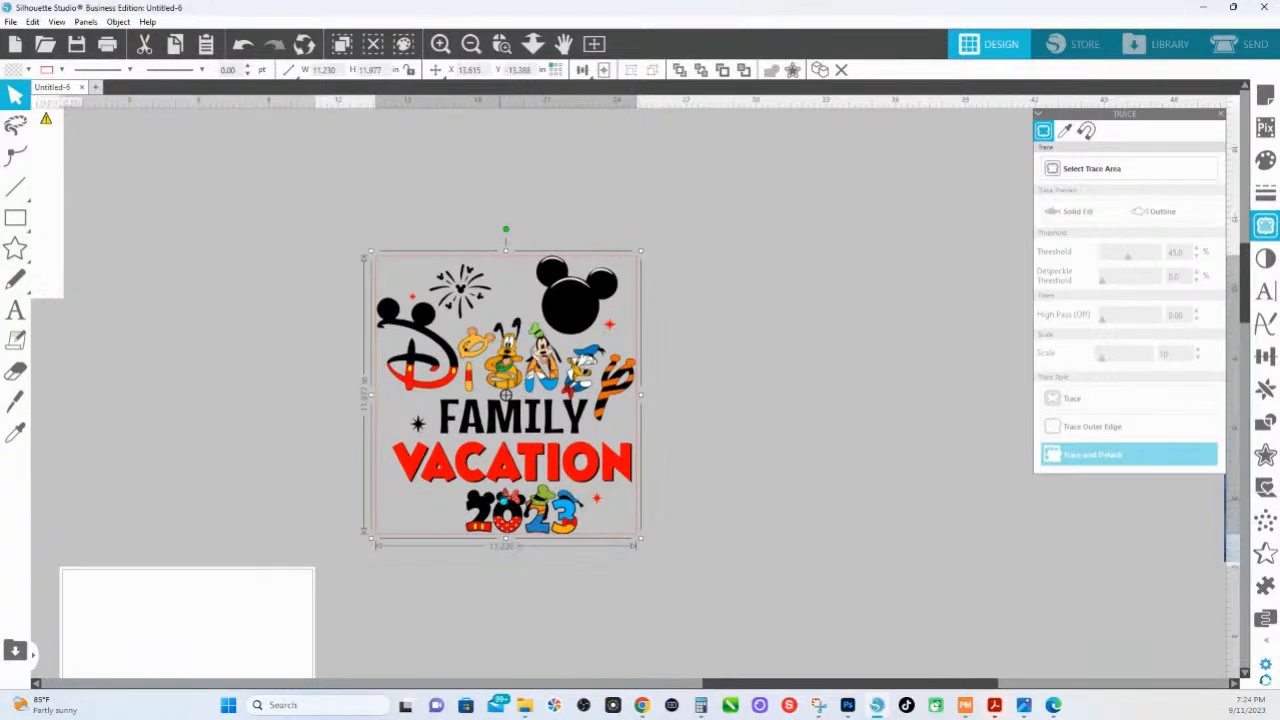
# - Separate the Disney Family Vacation design from the rectangle by moving the rectangle left above the page, and reselect the design
pyautogui.moveTo(529, 468); pyautogui.dragTo(527, 468)
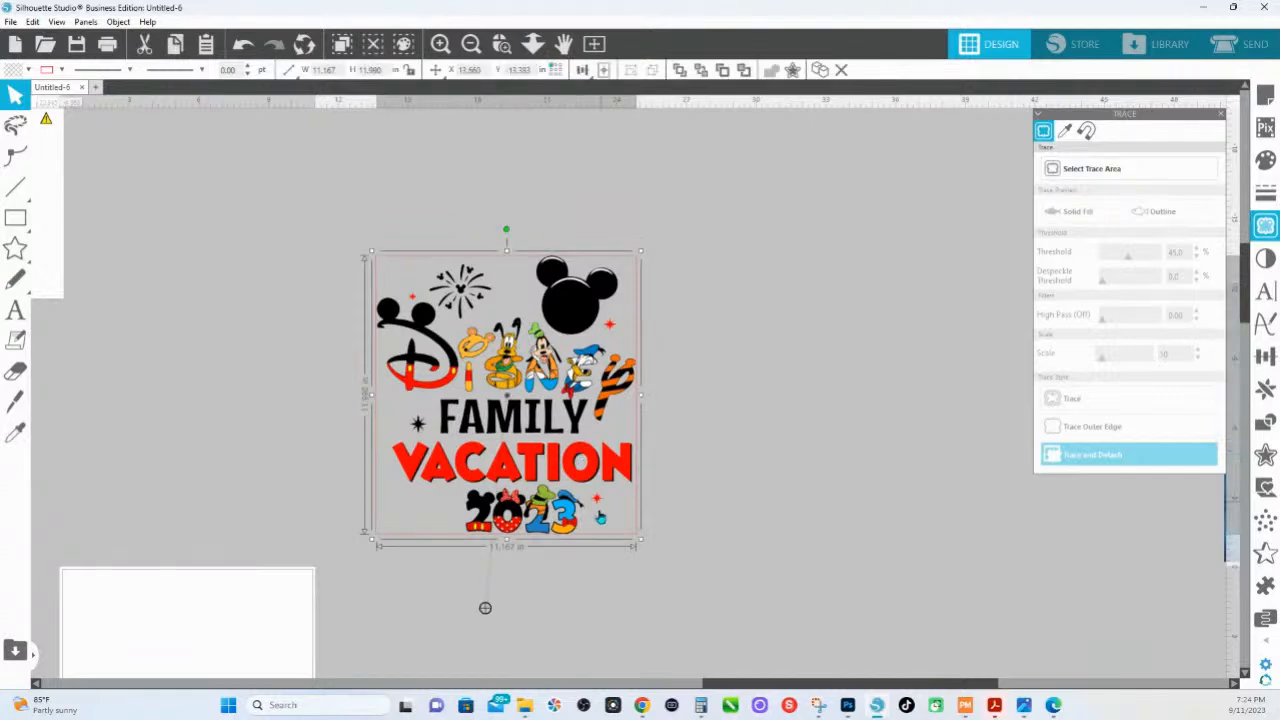
pyautogui.click(721, 543)
pyautogui.moveTo(585, 511); pyautogui.dragTo(797, 511)
pyautogui.doubleClick(632, 481)
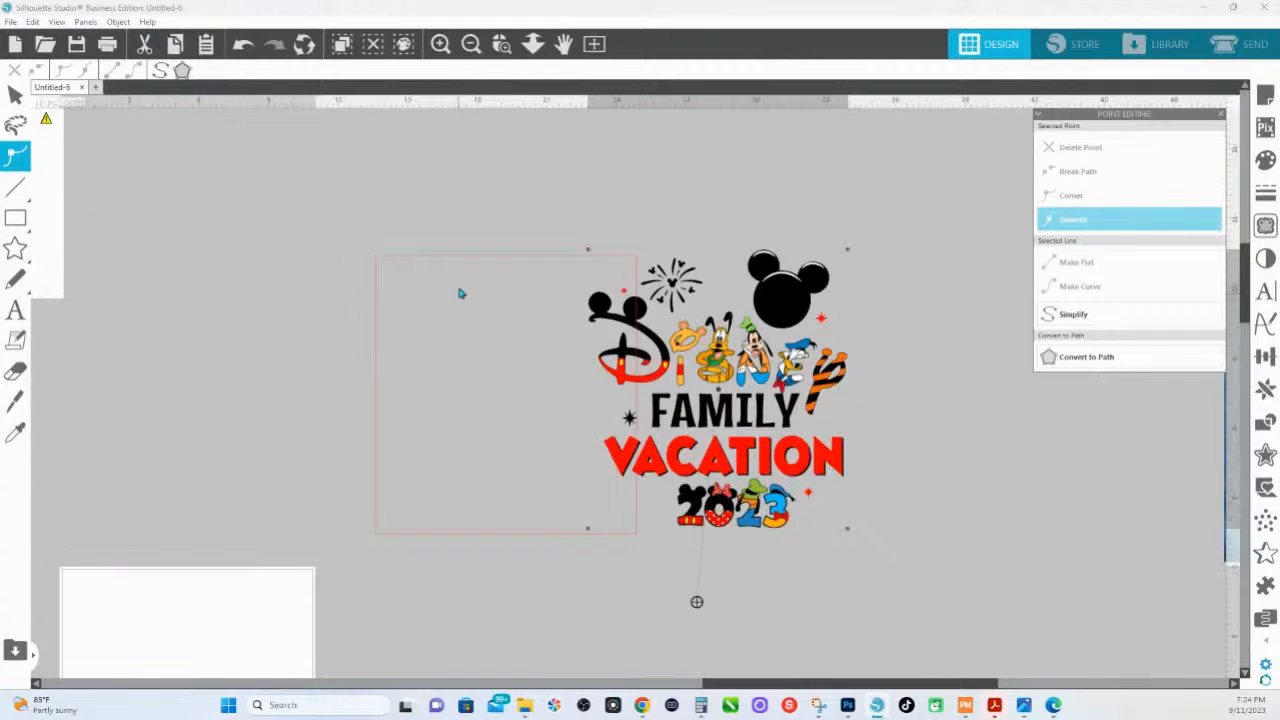
pyautogui.click(454, 266)
pyautogui.moveTo(460, 263); pyautogui.dragTo(168, 261)
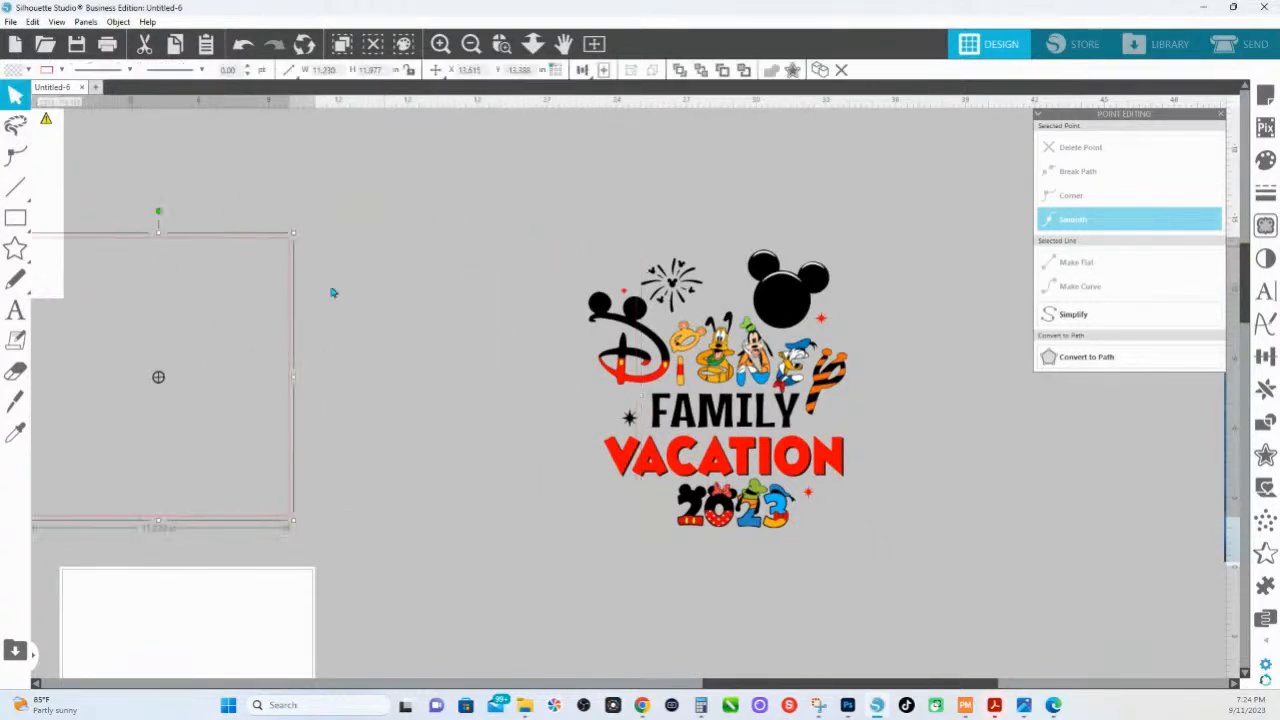
pyautogui.moveTo(790, 395); pyautogui.dragTo(692, 382)
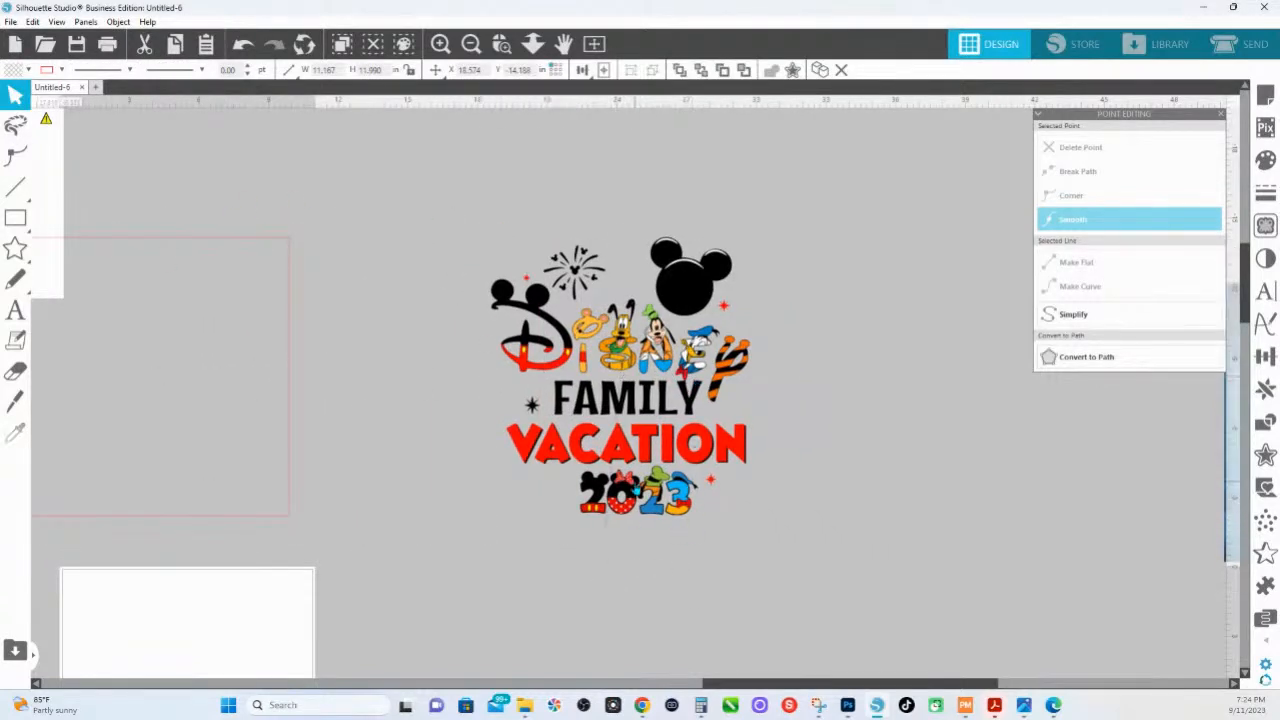
pyautogui.click(636, 490)
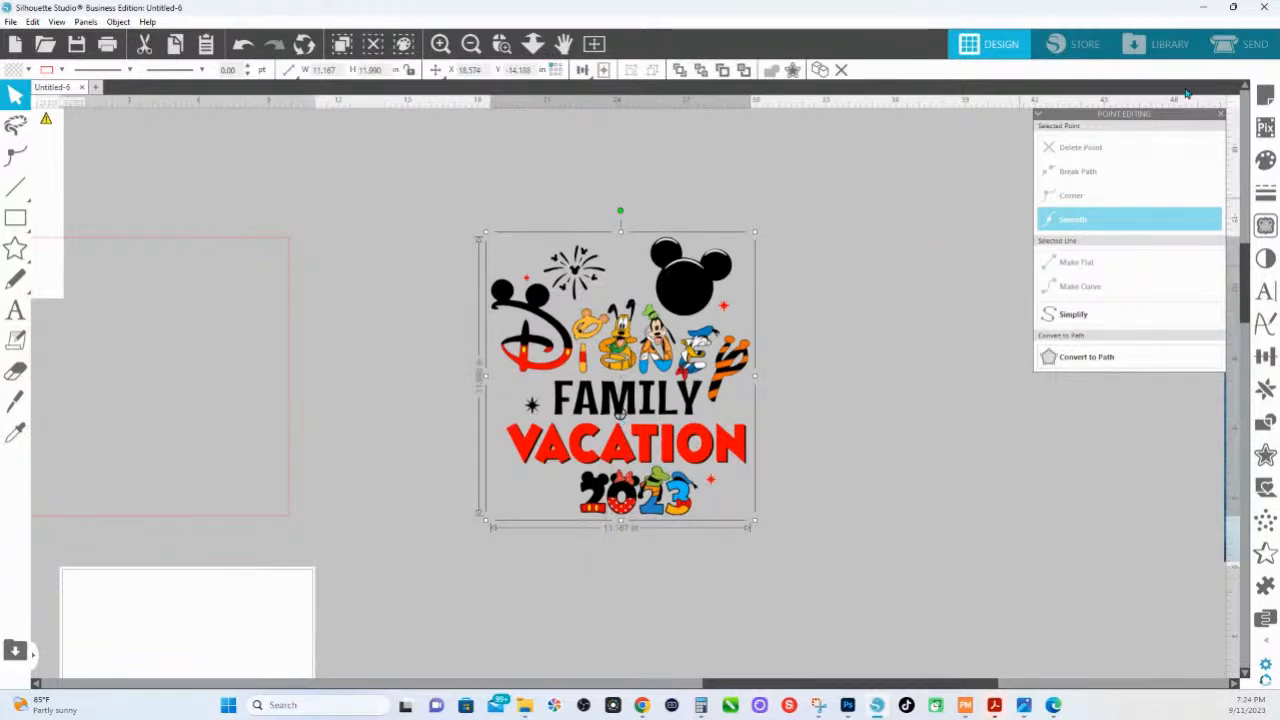
# - Trace the outer edge of the Disney Family Vacation design at an 86% threshold
pyautogui.click(1266, 227)
pyautogui.click(1128, 168)
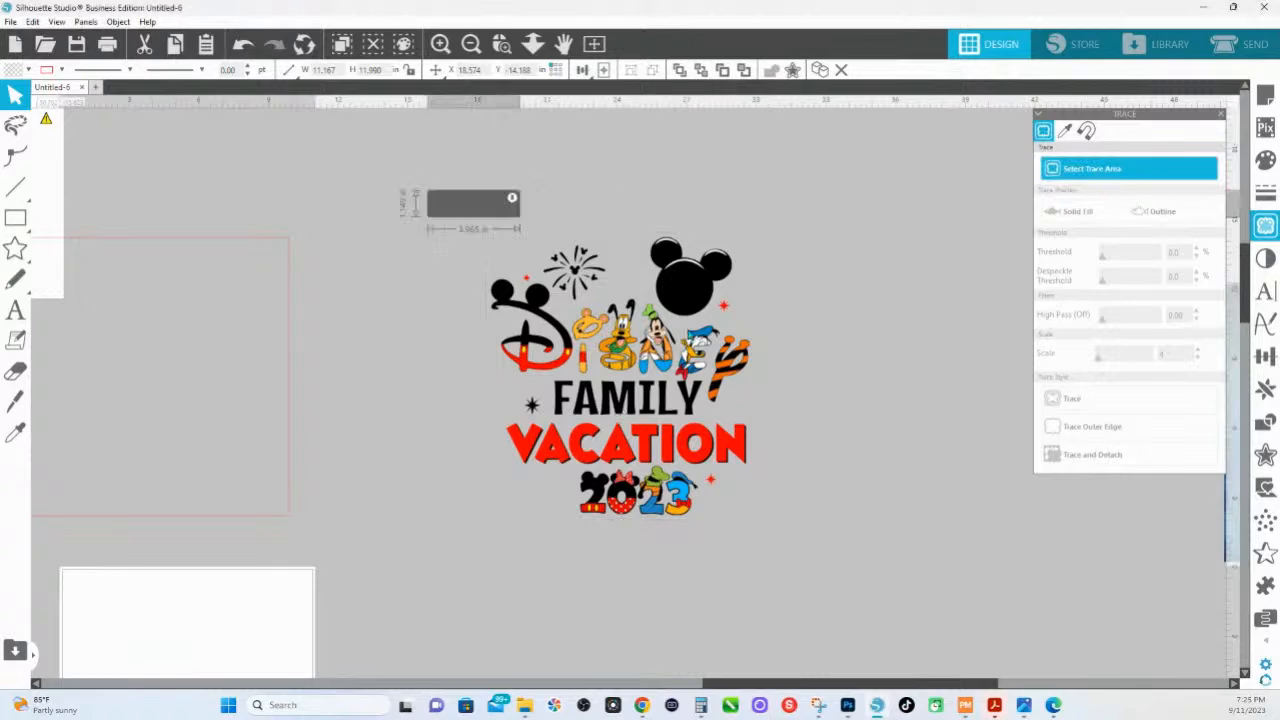
pyautogui.moveTo(424, 190); pyautogui.dragTo(826, 566)
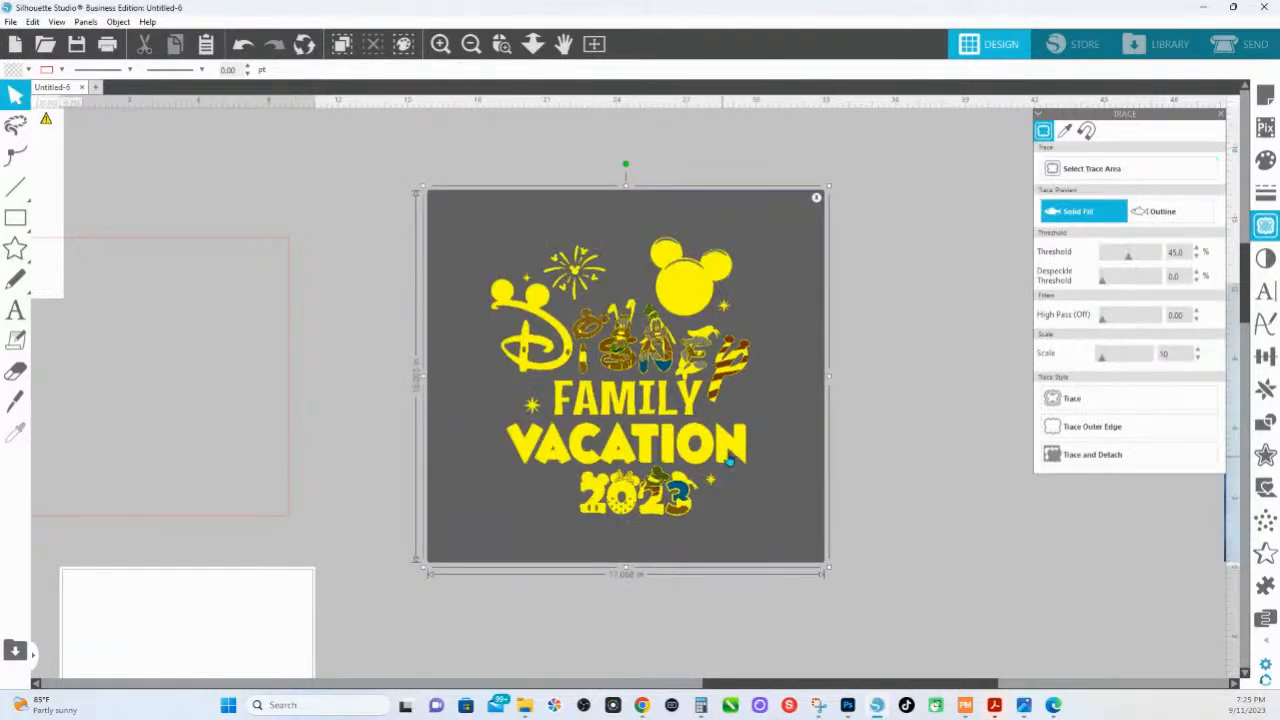
pyautogui.moveTo(1128, 256); pyautogui.dragTo(1152, 259)
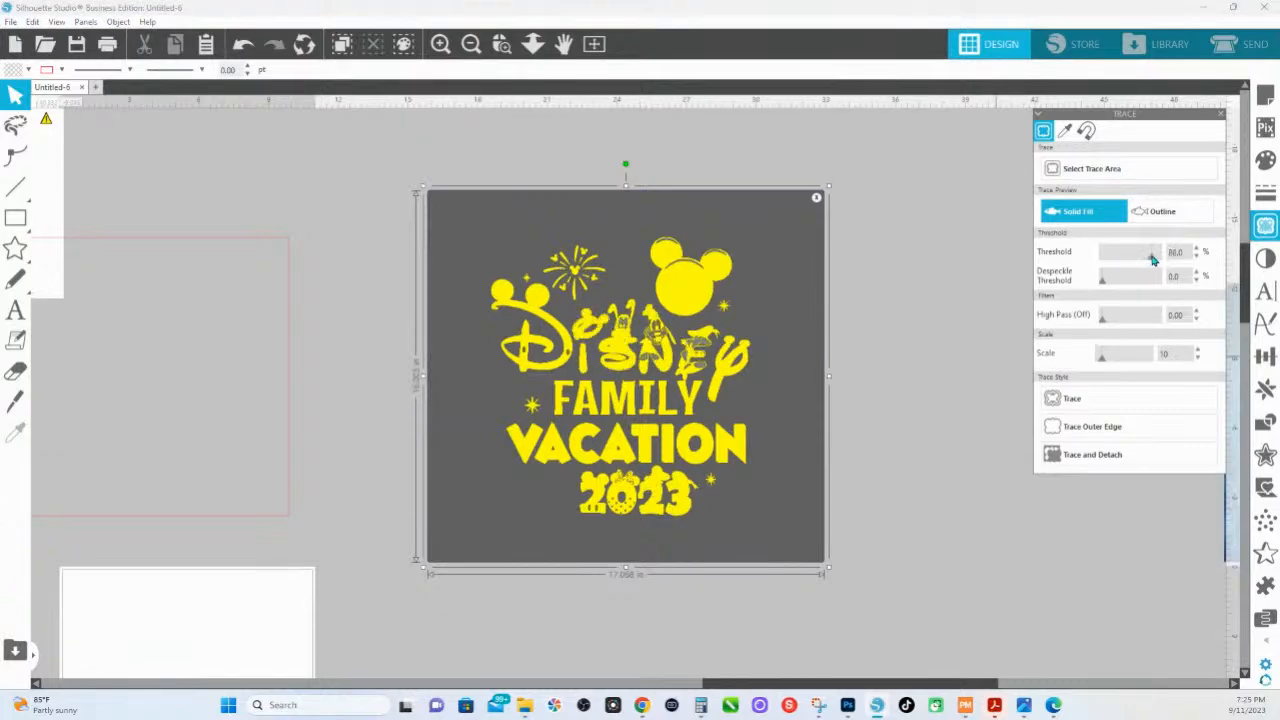
pyautogui.click(1078, 432)
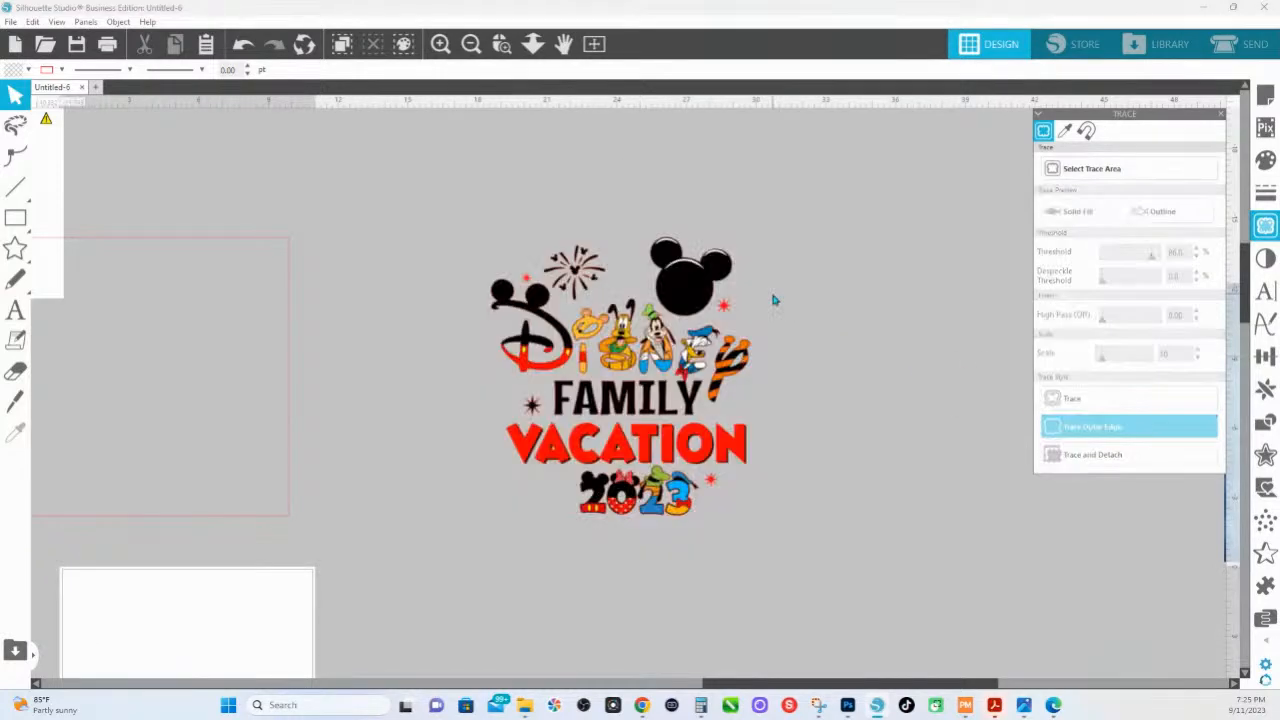
# - Move the traced outline to the right of the design, select each to compare their sizes, and delete the outline
pyautogui.moveTo(620, 375)
pyautogui.mouseDown()
pyautogui.moveTo(883, 403)
pyautogui.moveTo(935, 362)
pyautogui.mouseUp()
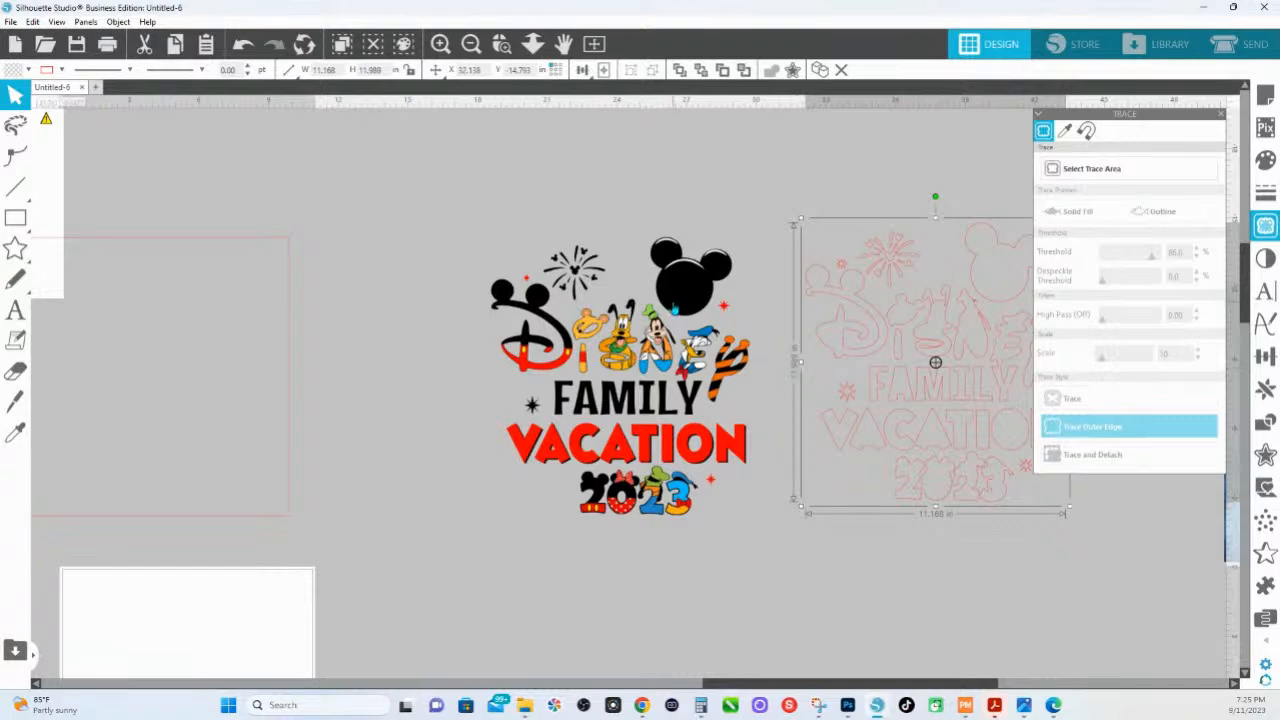
pyautogui.click(503, 422)
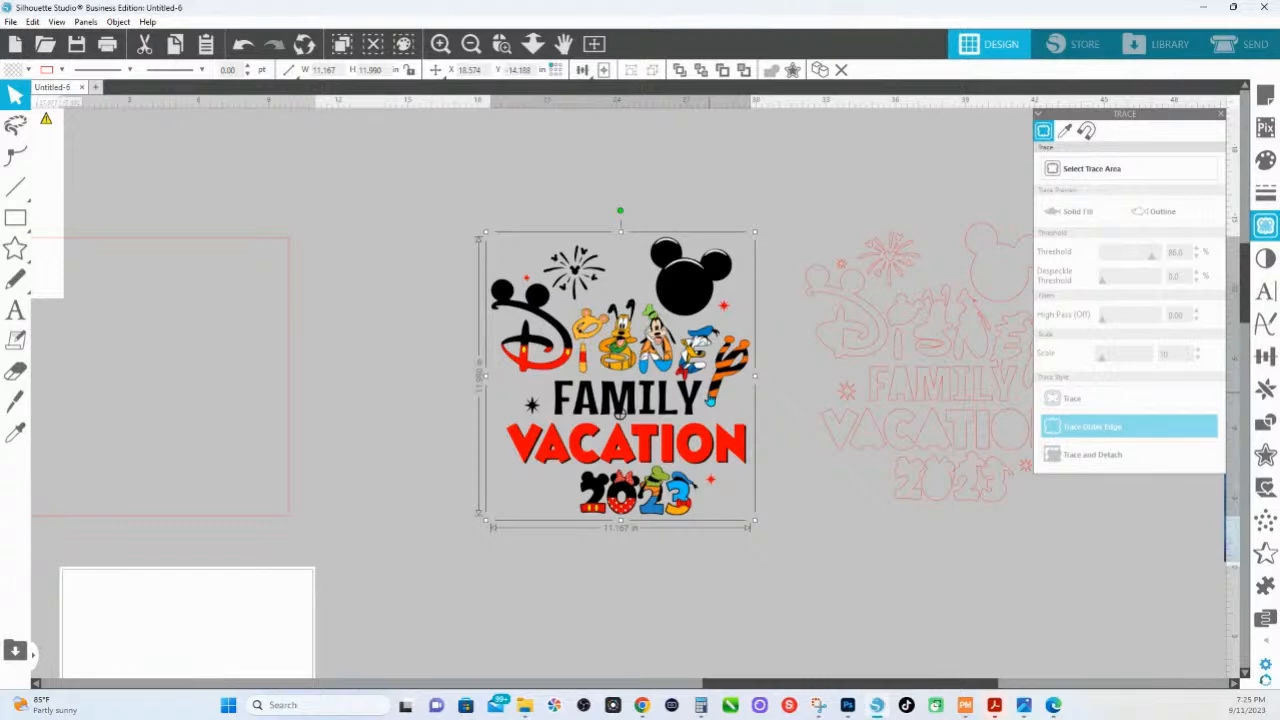
pyautogui.click(835, 248)
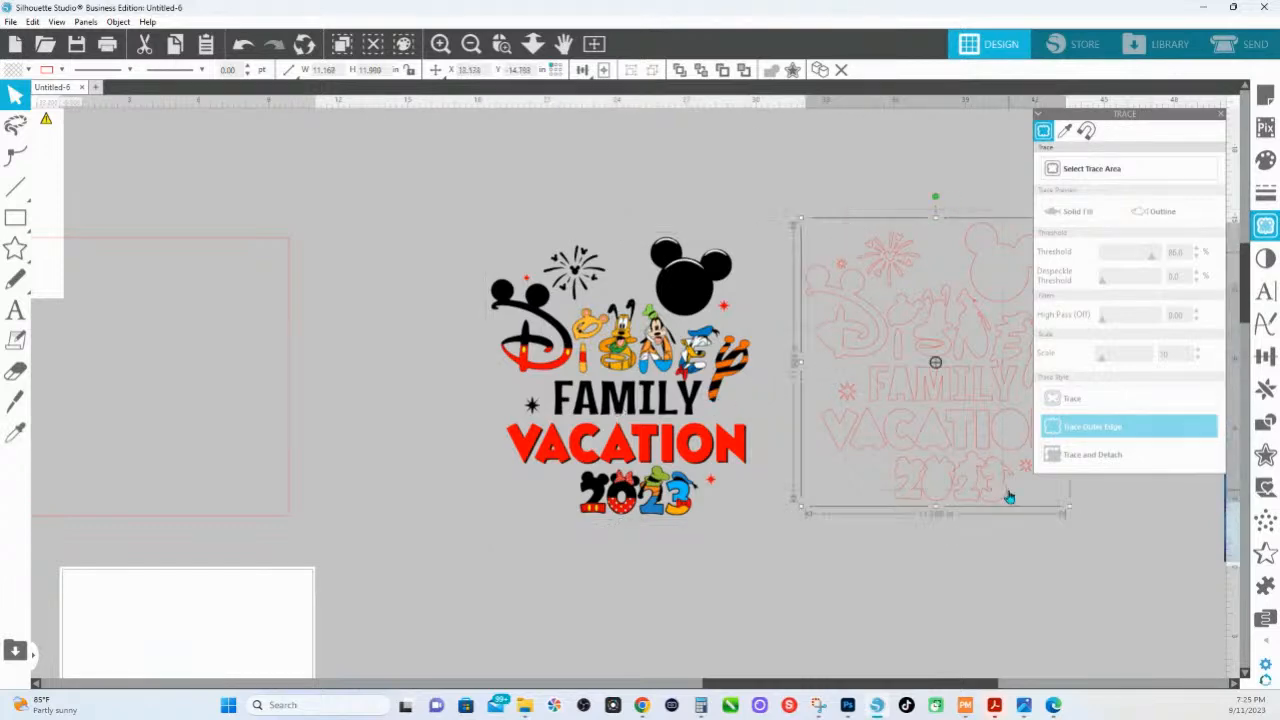
pyautogui.press('Delete')
# - Place the Disney Family Vacation design at the top of the page and select it to check its size against the page
pyautogui.scroll(3, 837, 549)
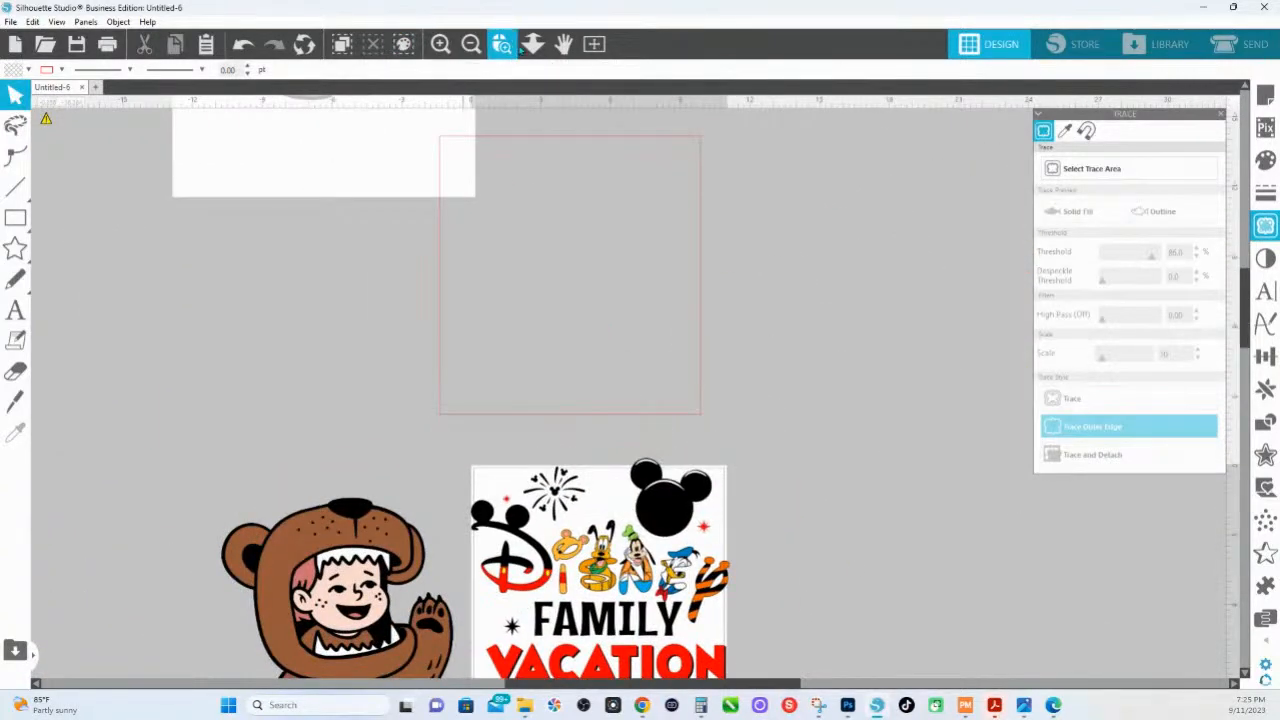
pyautogui.scroll(-3, 559, 345)
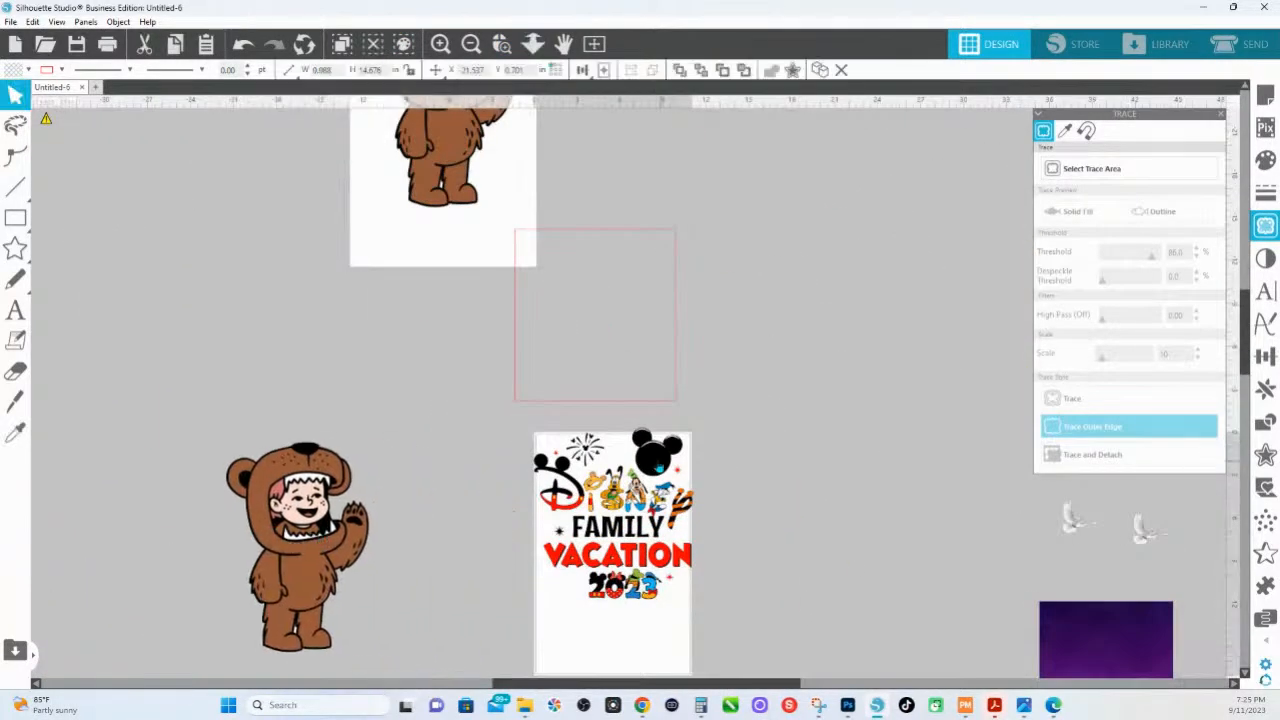
pyautogui.click(657, 466)
pyautogui.doubleClick(657, 460)
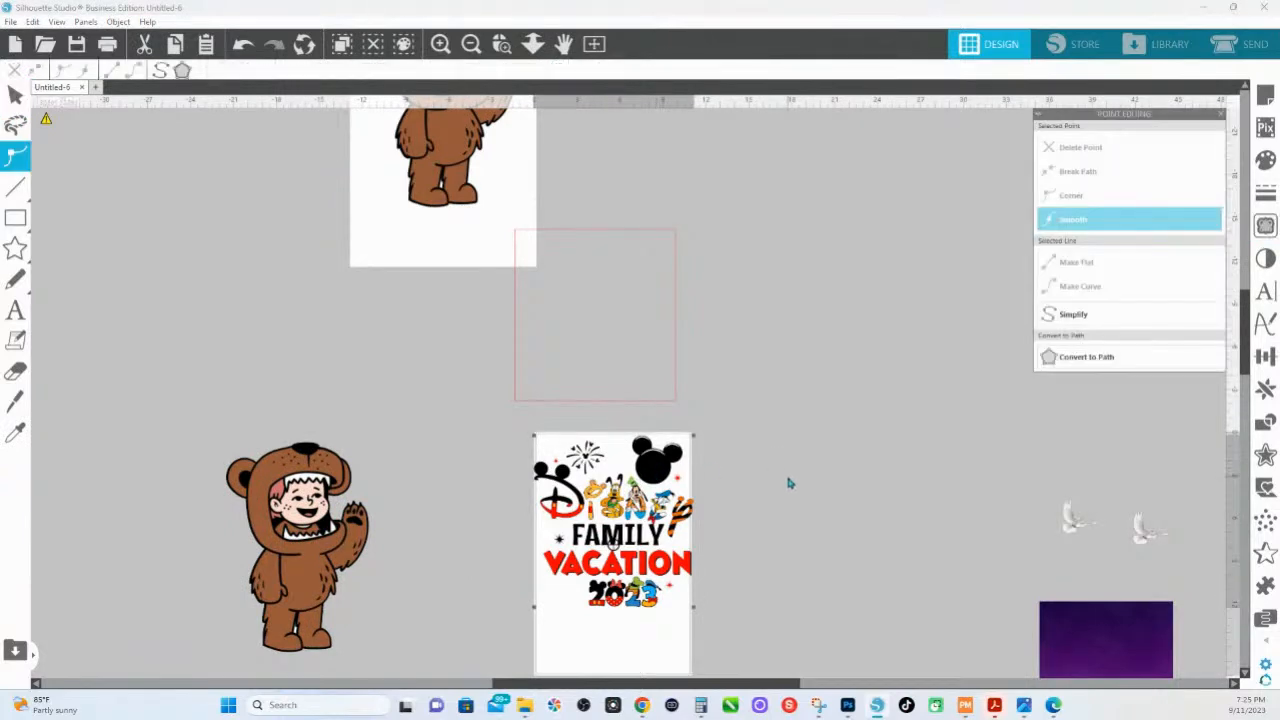
pyautogui.click(666, 472)
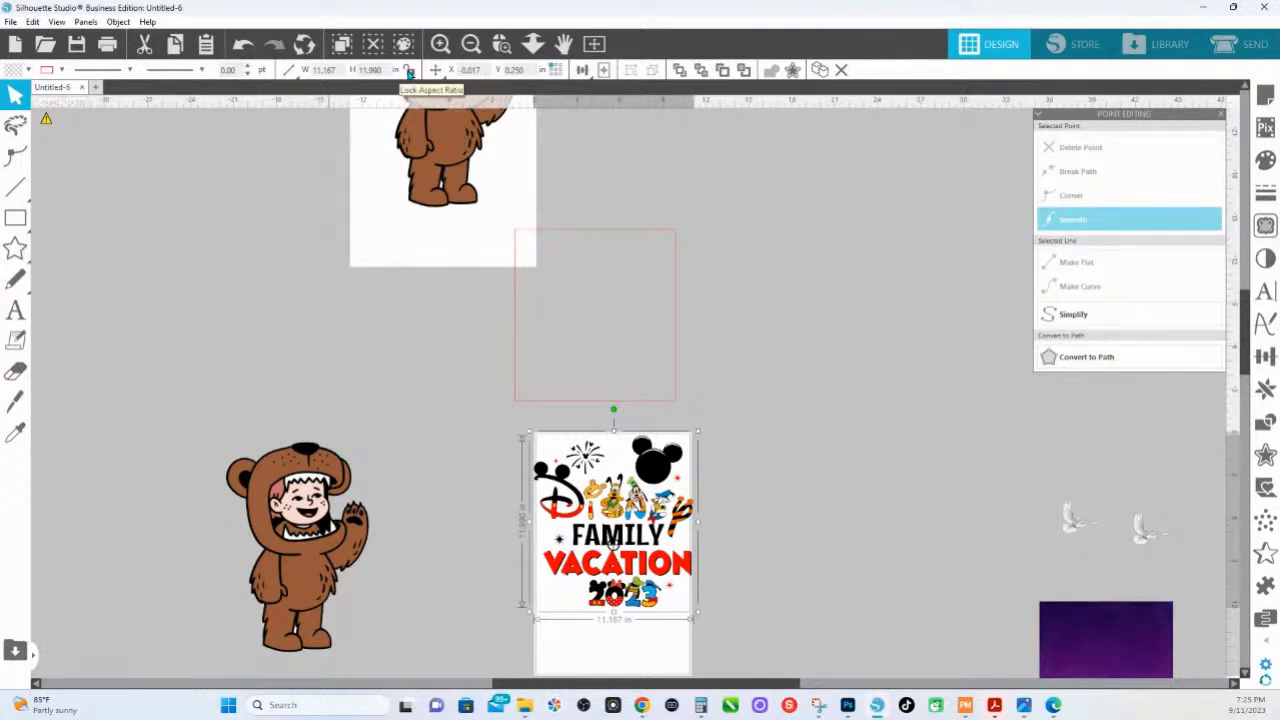
# - Lock the aspect ratio and try enlarging the Disney Family Vacation design to a height of 19 in
pyautogui.click(327, 70)
pyautogui.write('13.09')
pyautogui.press('Tab')
pyautogui.write('16')
pyautogui.press('Return')
pyautogui.click(372, 70)
pyautogui.write('18')
pyautogui.press('Return')
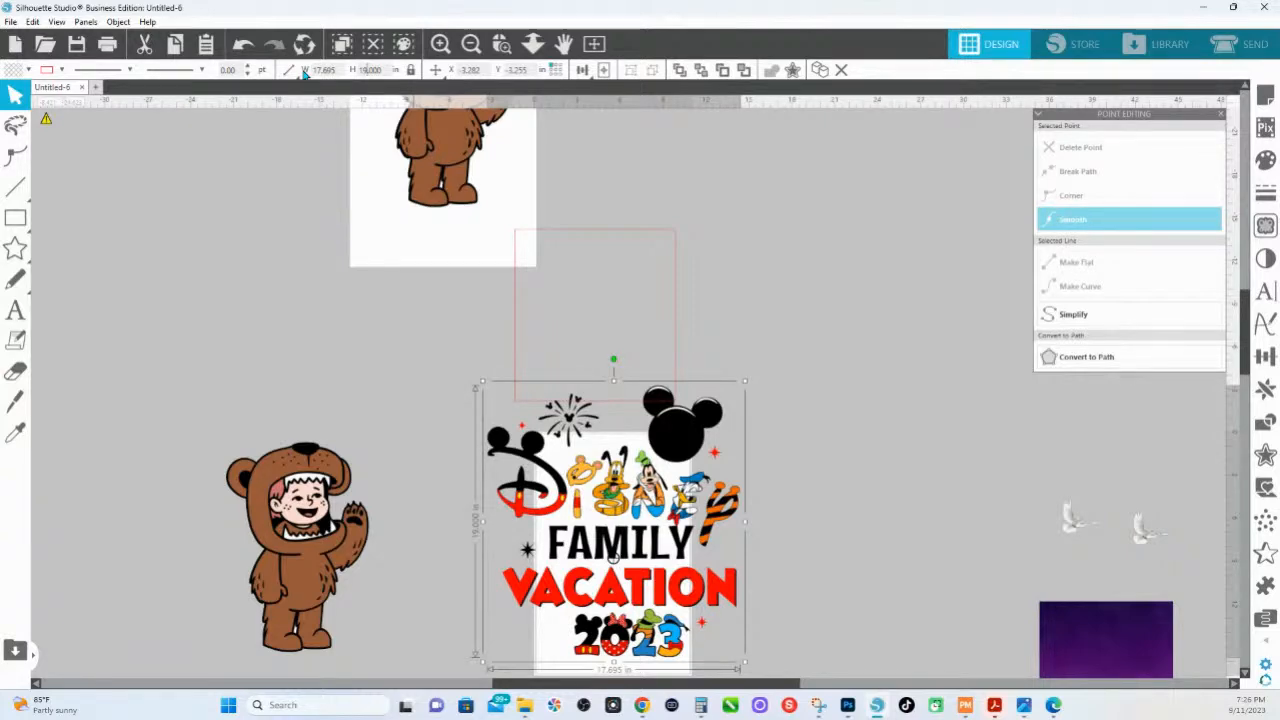
# - Try a width of 13 in for the Disney Family Vacation design, keeping its proportions
pyautogui.click(325, 70)
pyautogui.write('13')
pyautogui.press('Return')
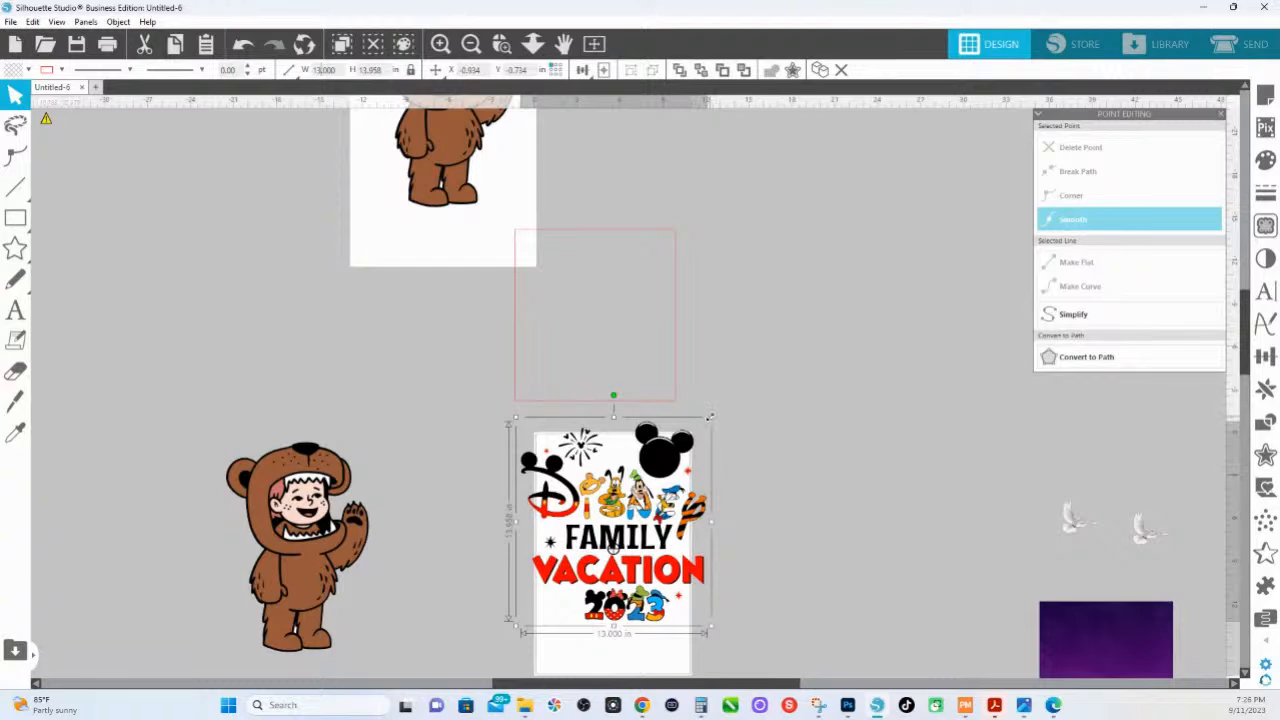
# - Scale the Disney Family Vacation design down to about 9.6 x 10.3 in and position it within the page width
pyautogui.moveTo(710, 416); pyautogui.dragTo(642, 468)
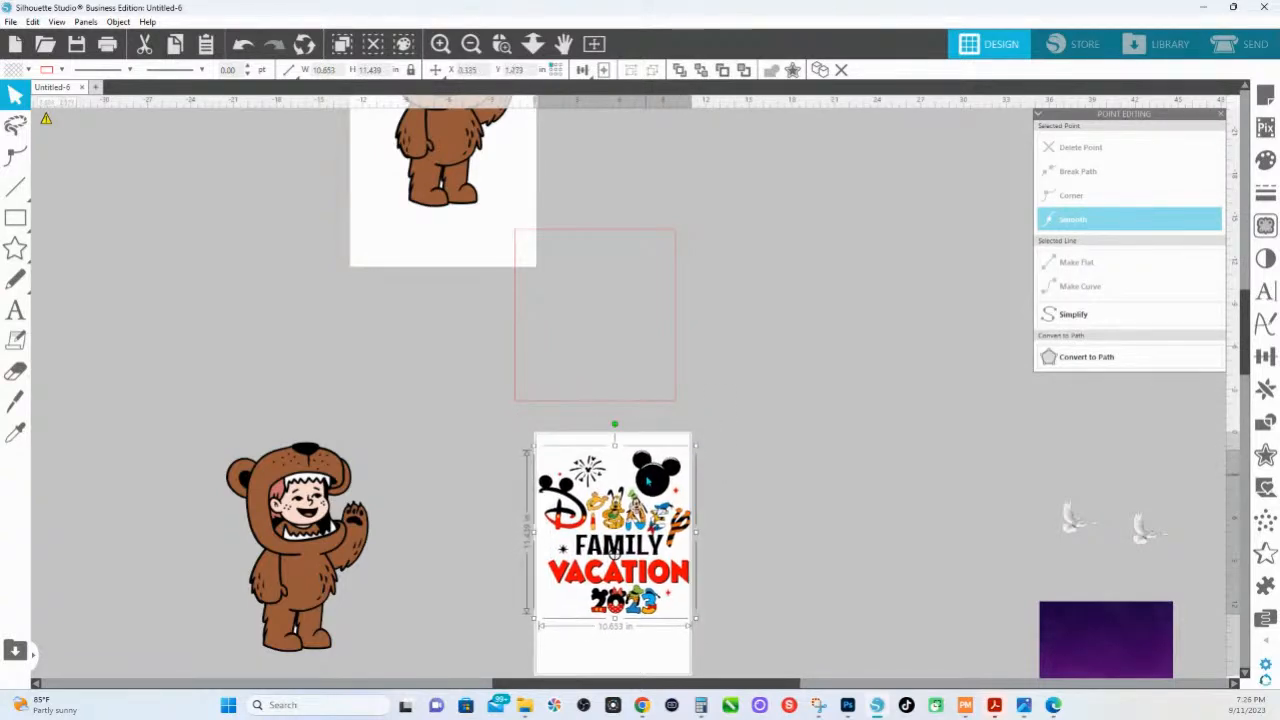
pyautogui.moveTo(530, 624); pyautogui.dragTo(546, 611)
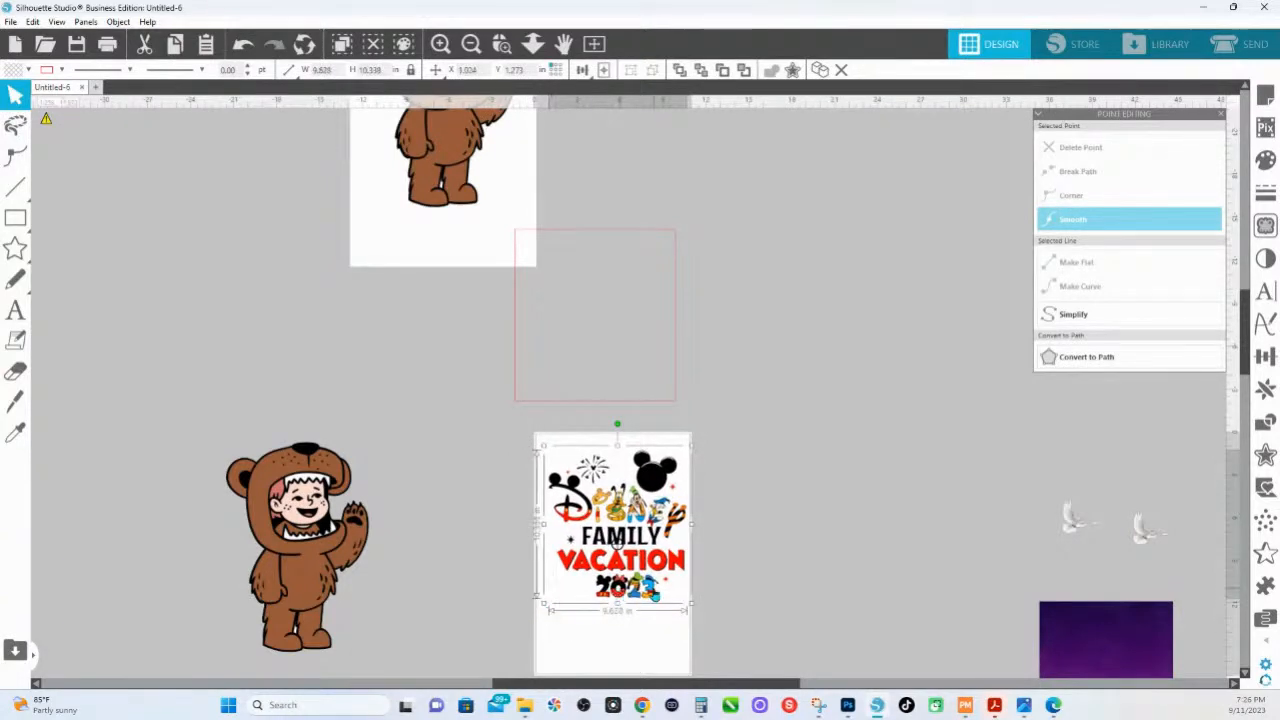
pyautogui.moveTo(656, 486); pyautogui.dragTo(656, 482)
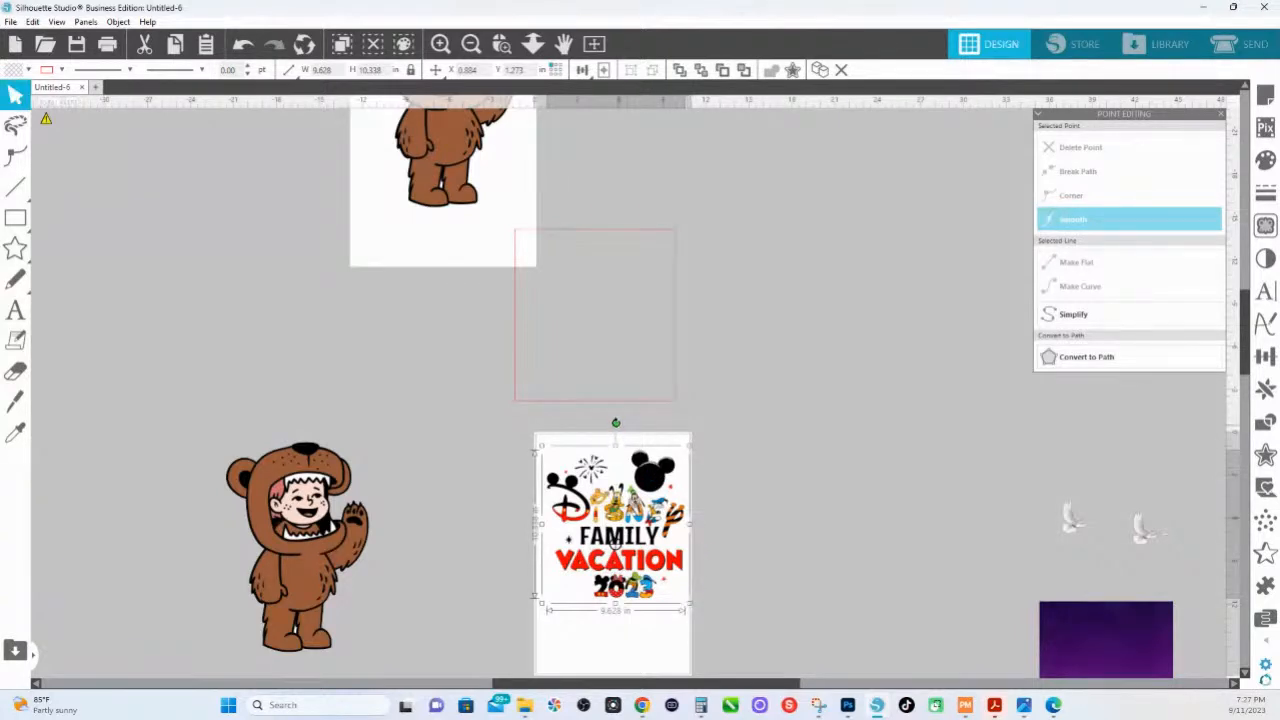
# - Rotate the Disney Family Vacation design 90 degrees clockwise and move it to the upper part of the page
pyautogui.moveTo(616, 425); pyautogui.dragTo(729, 534)
pyautogui.moveTo(673, 568); pyautogui.dragTo(657, 541)
pyautogui.scroll(-1, 657, 541)
# - Duplicate the rotated design, scale the copy down to about 6.5 x 7 in, and place it beneath the larger one
pyautogui.hotkey('ctrl', 'd')
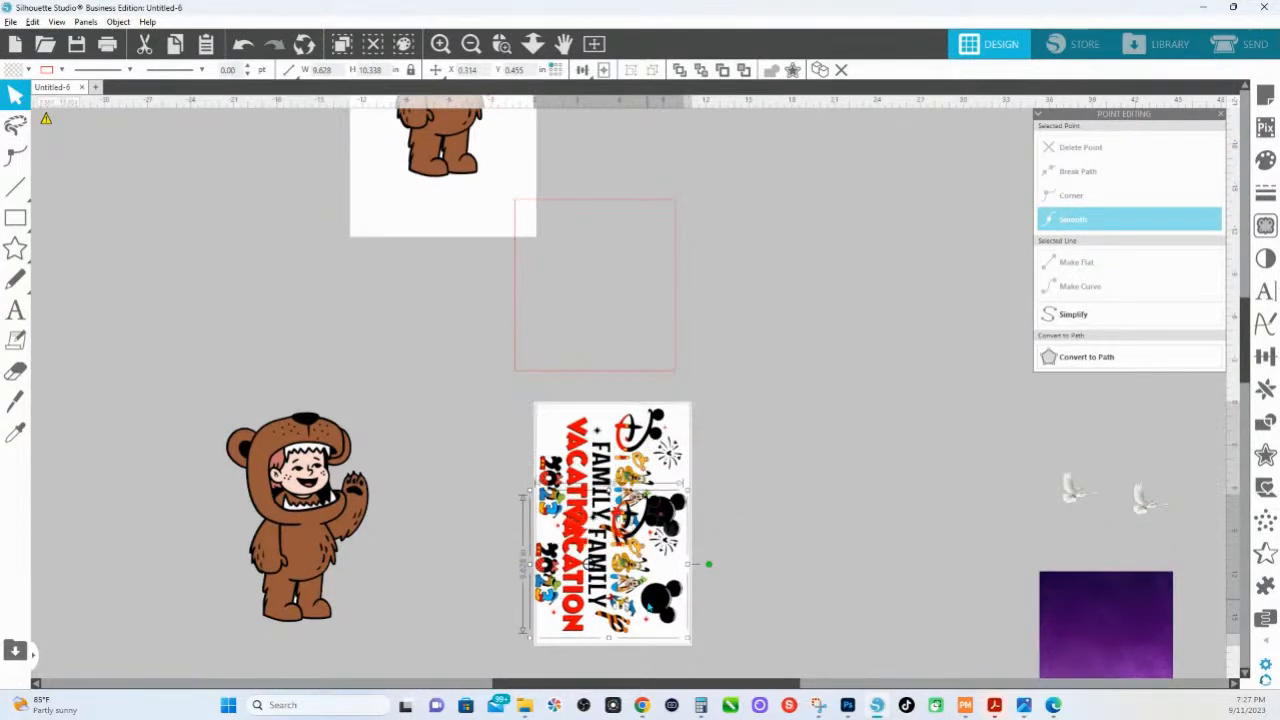
pyautogui.moveTo(688, 490); pyautogui.dragTo(645, 616)
pyautogui.moveTo(656, 563); pyautogui.dragTo(639, 601)
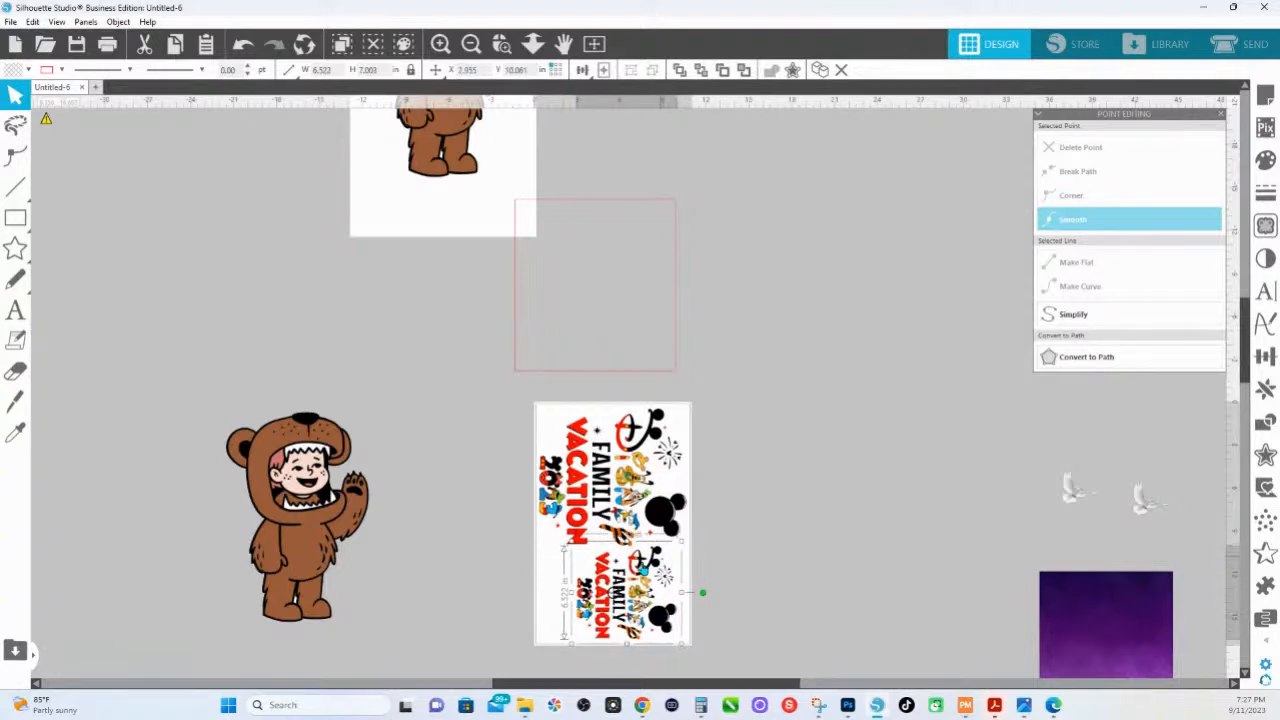
pyautogui.click(502, 43)
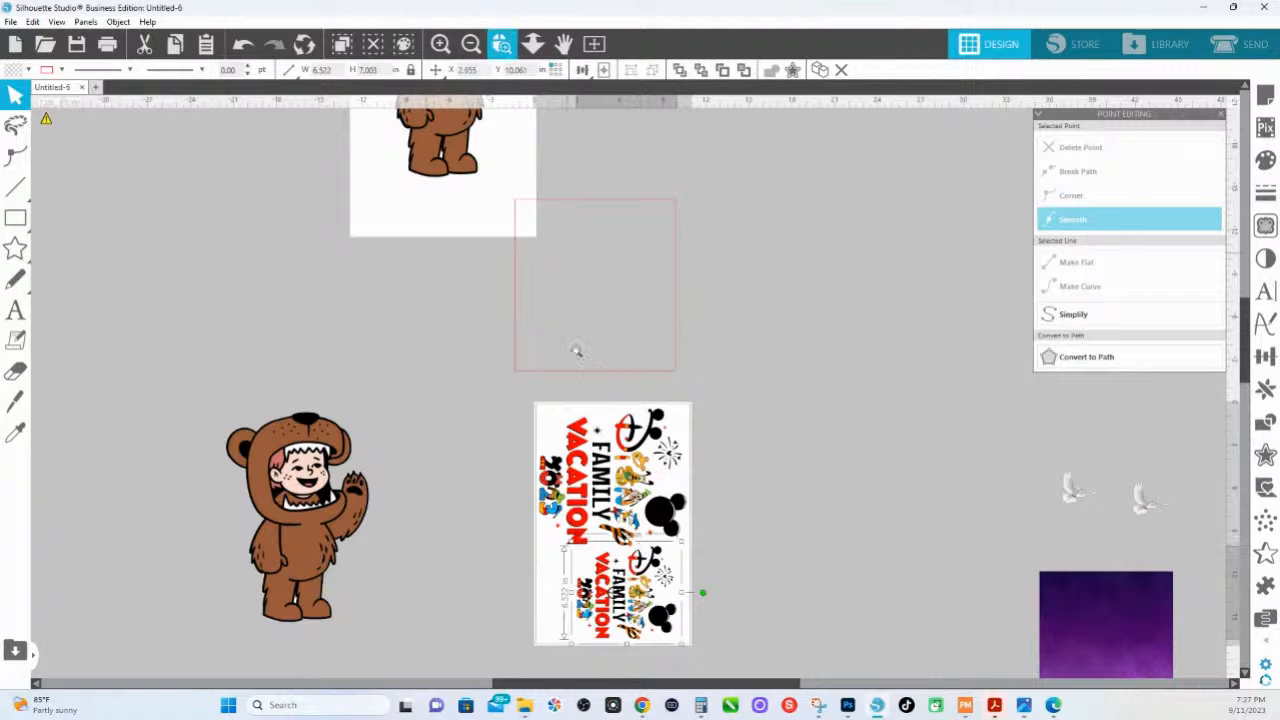
pyautogui.moveTo(594, 543); pyautogui.dragTo(783, 601)
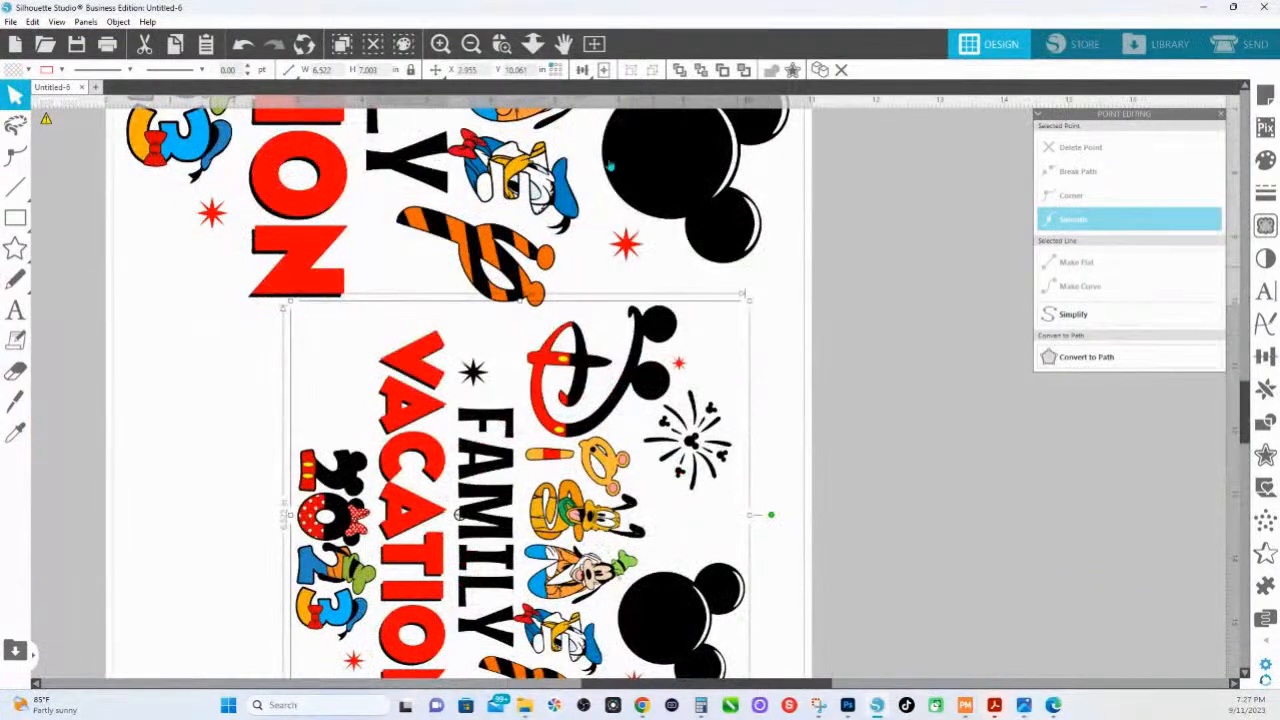
pyautogui.scroll(1, 600, 366)
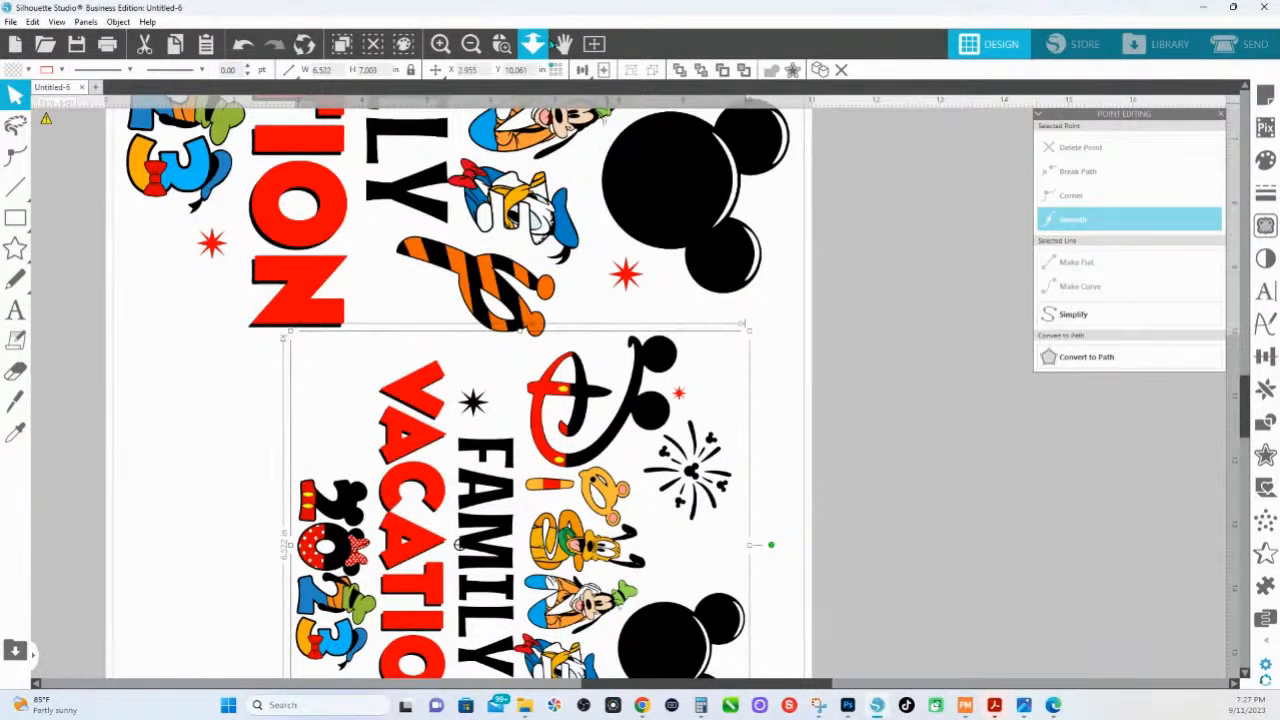
pyautogui.scroll(-3, 606, 229)
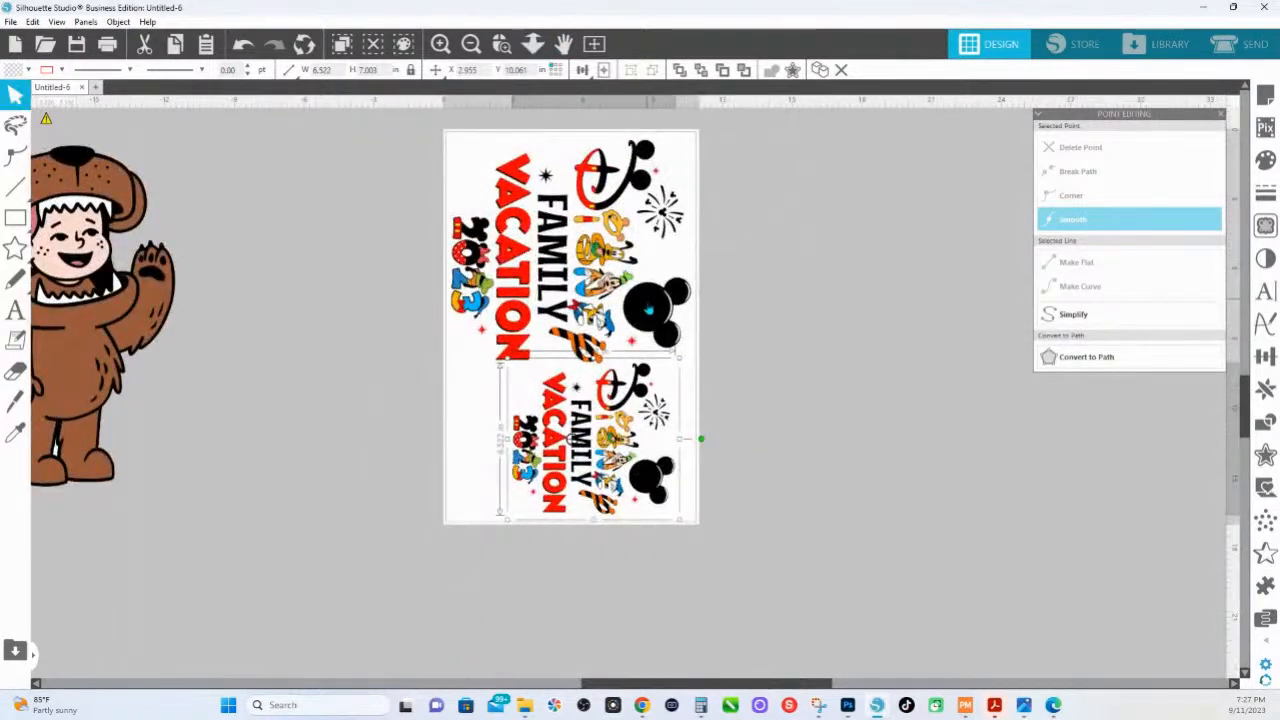
# - Rotate the larger design a few degrees and back to straight, shifting it slightly down the page
pyautogui.click(648, 304)
pyautogui.moveTo(717, 252); pyautogui.dragTo(715, 235)
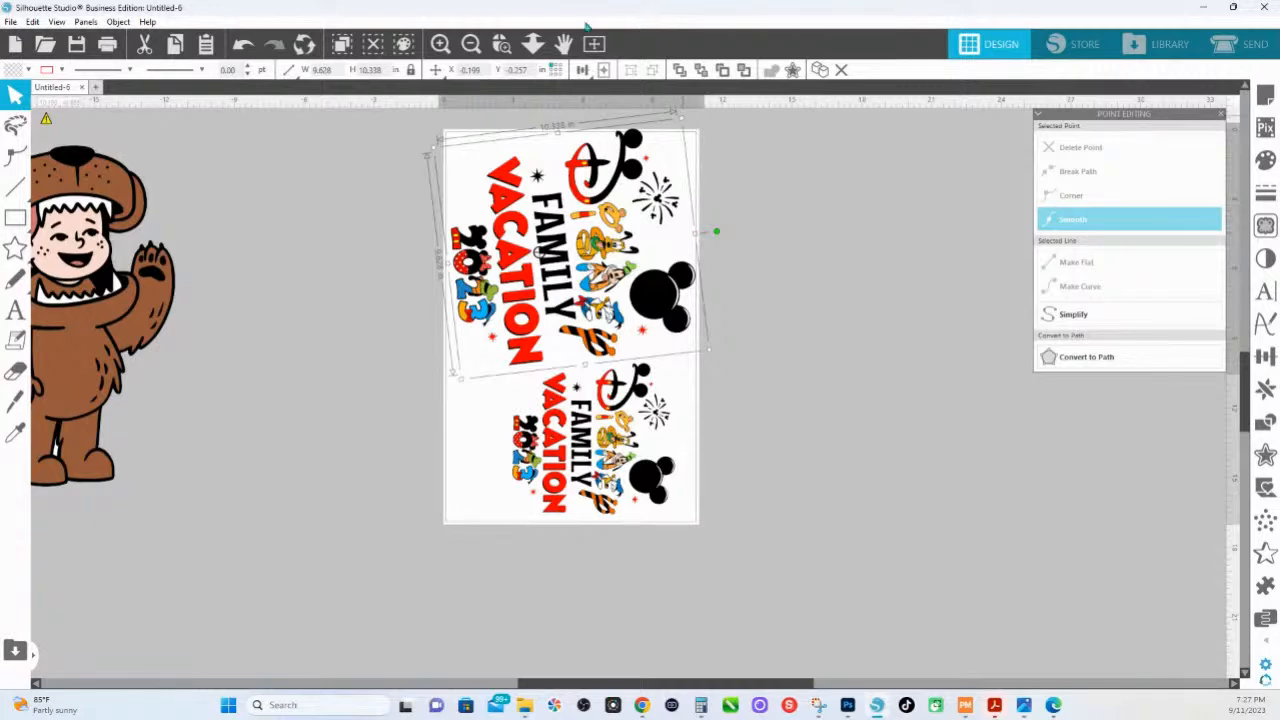
pyautogui.click(533, 43)
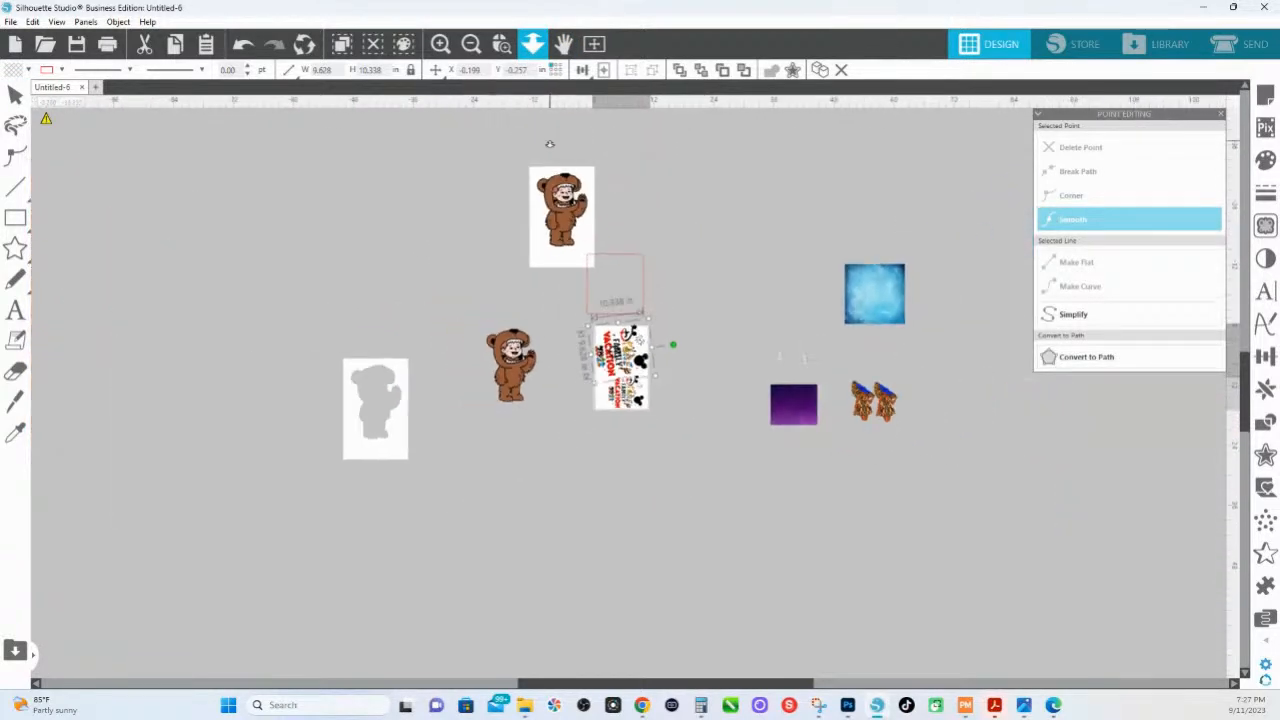
pyautogui.moveTo(645, 362); pyautogui.dragTo(645, 369)
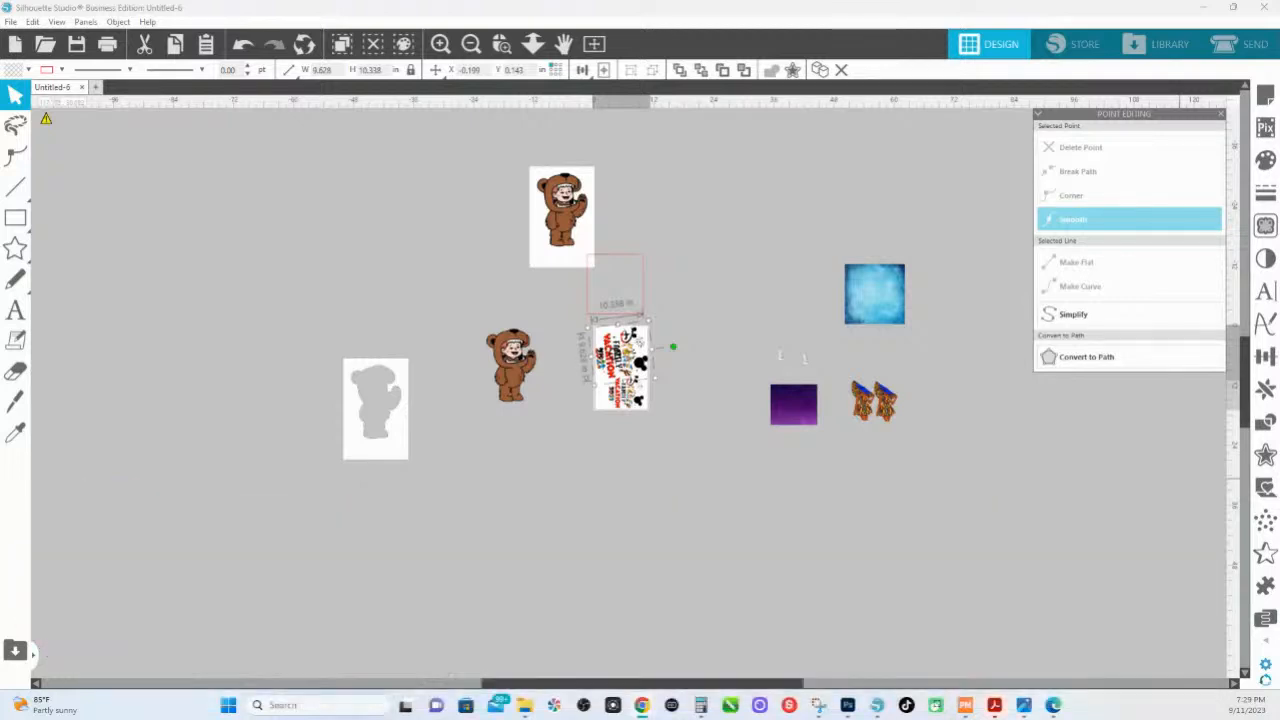
pyautogui.click(674, 348)
pyautogui.moveTo(674, 348); pyautogui.dragTo(676, 356)
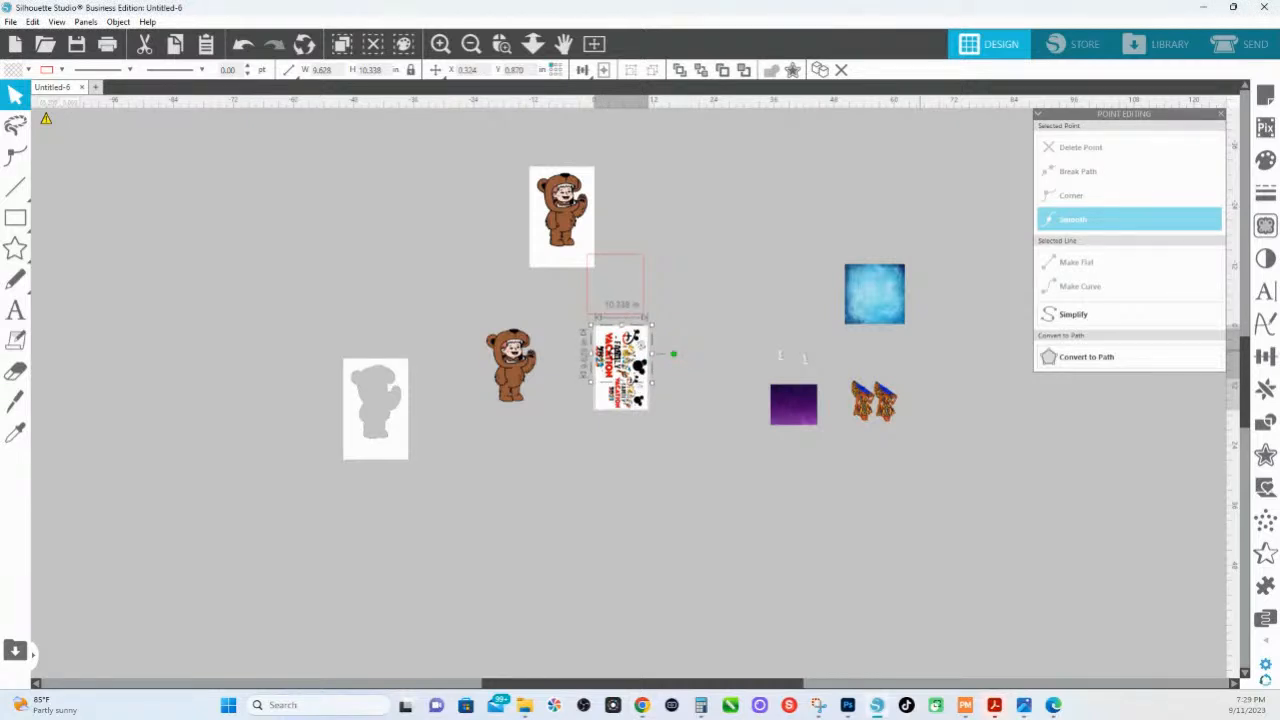
# - Open the recent file phinswin flyer.studio3 and examine the Dolphins Win flyer up close
pyautogui.click(12, 22)
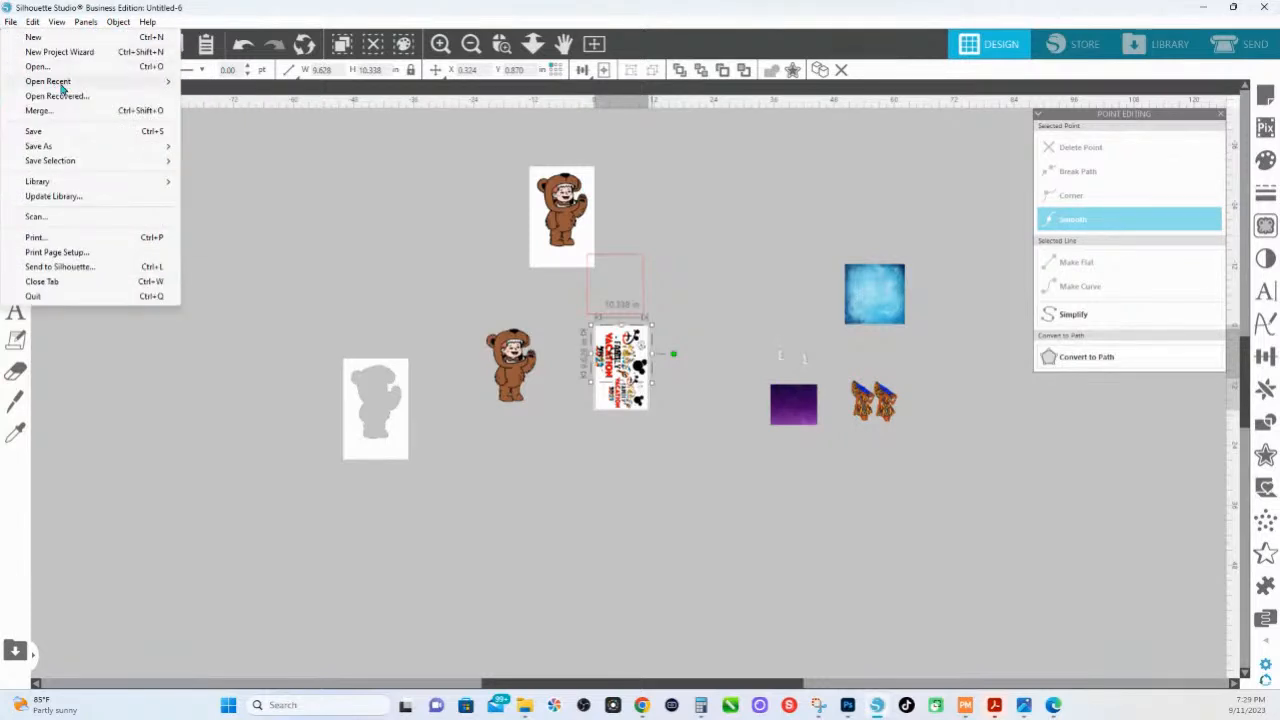
pyautogui.moveTo(61, 88)
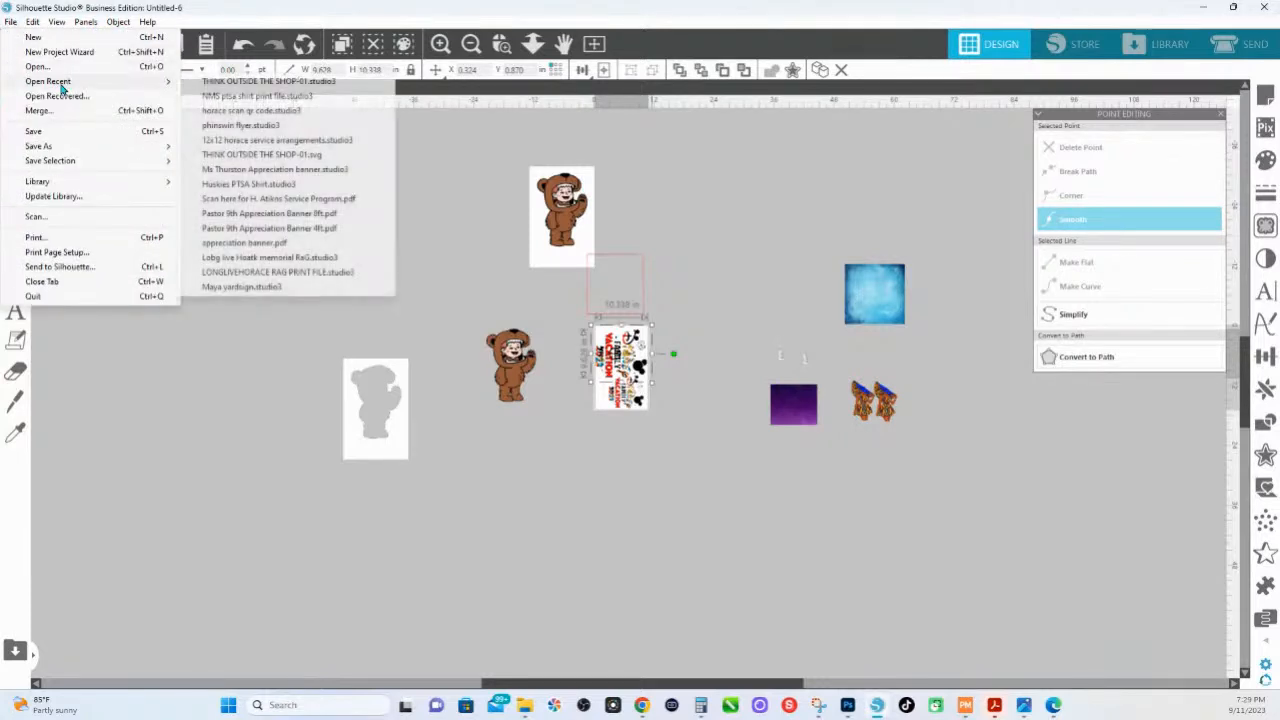
pyautogui.click(279, 127)
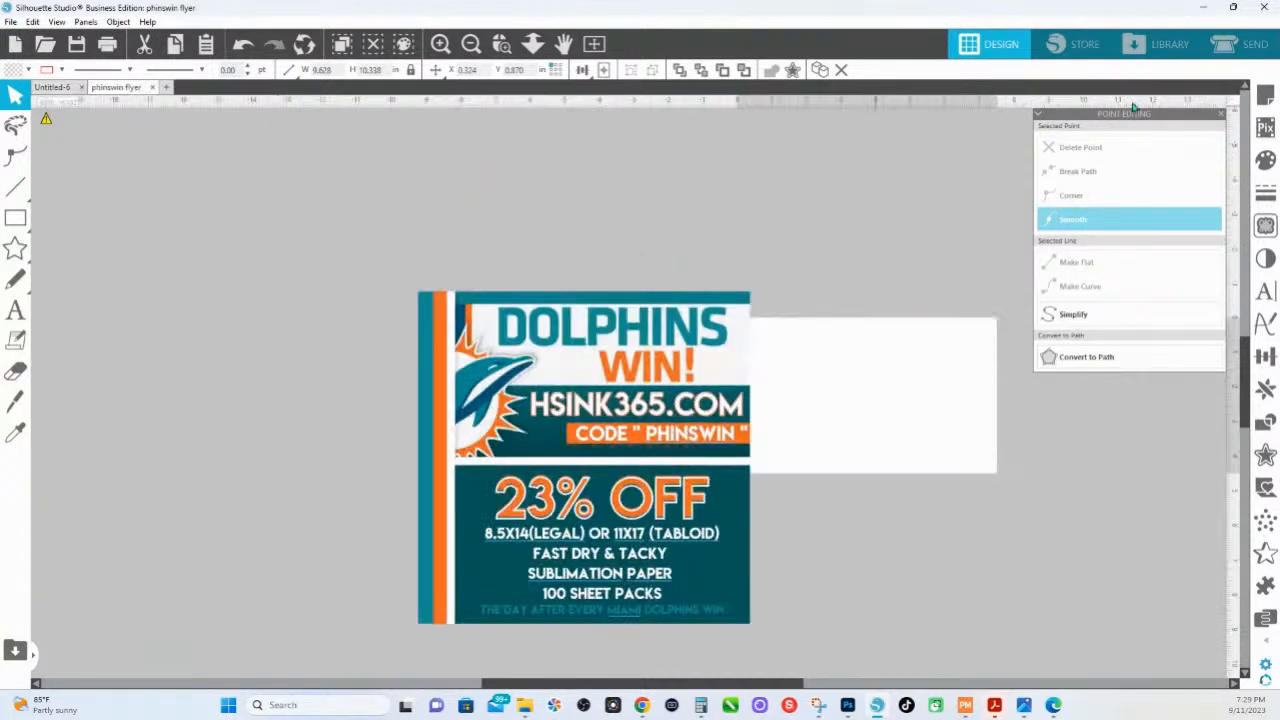
pyautogui.click(503, 50)
pyautogui.moveTo(414, 290); pyautogui.dragTo(779, 653)
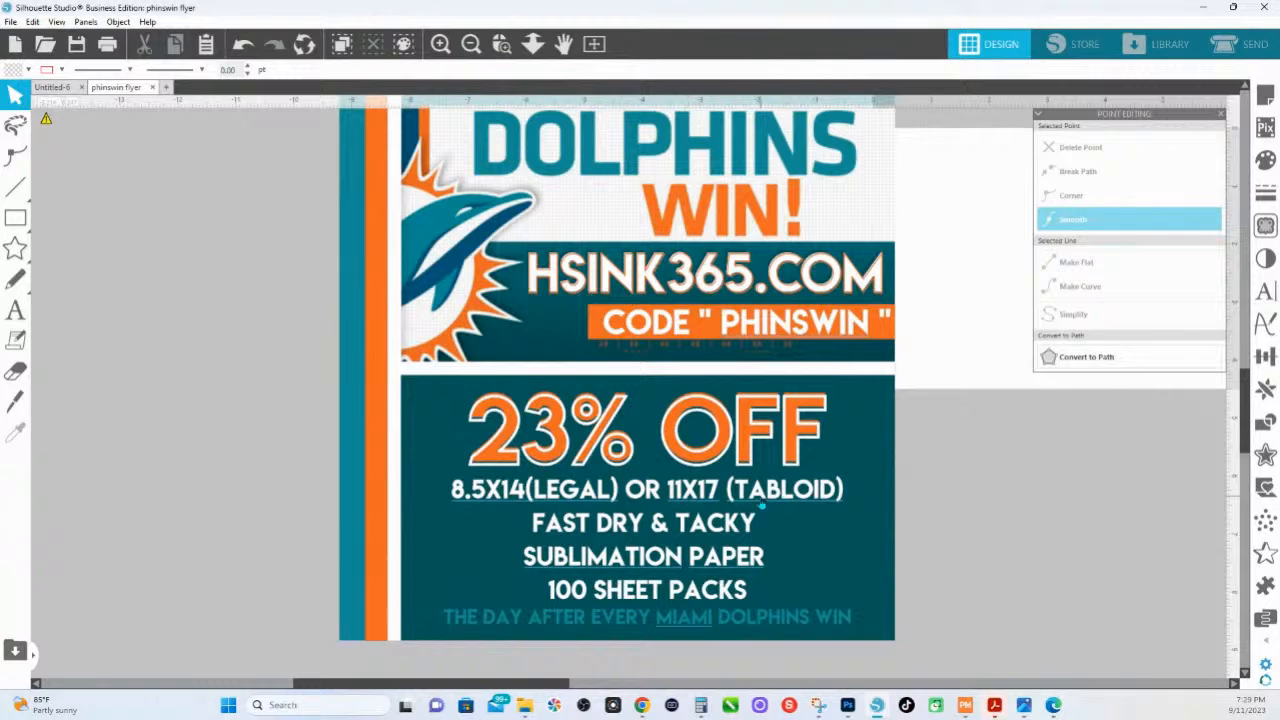
pyautogui.scroll(1, 758, 505)
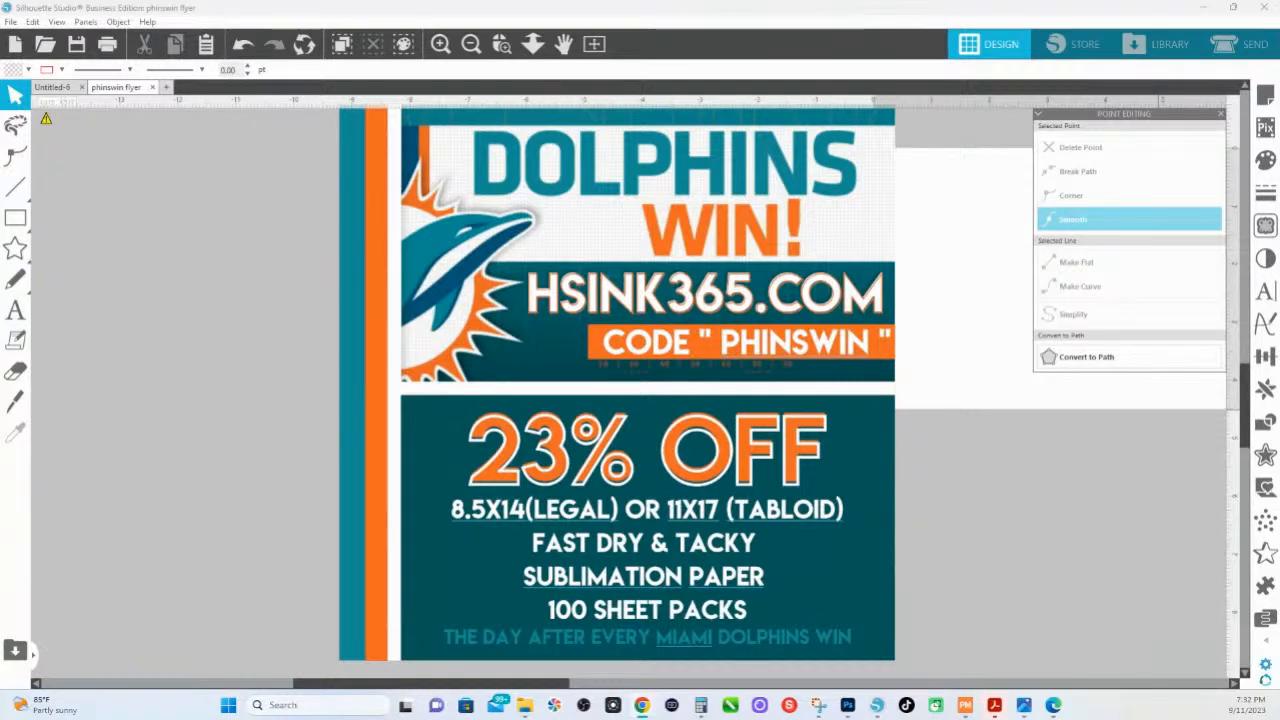
# - Fill the dark teal rectangle behind the 23% OFF text with hex color FFC107 using the advanced fill options
pyautogui.click(376, 382)
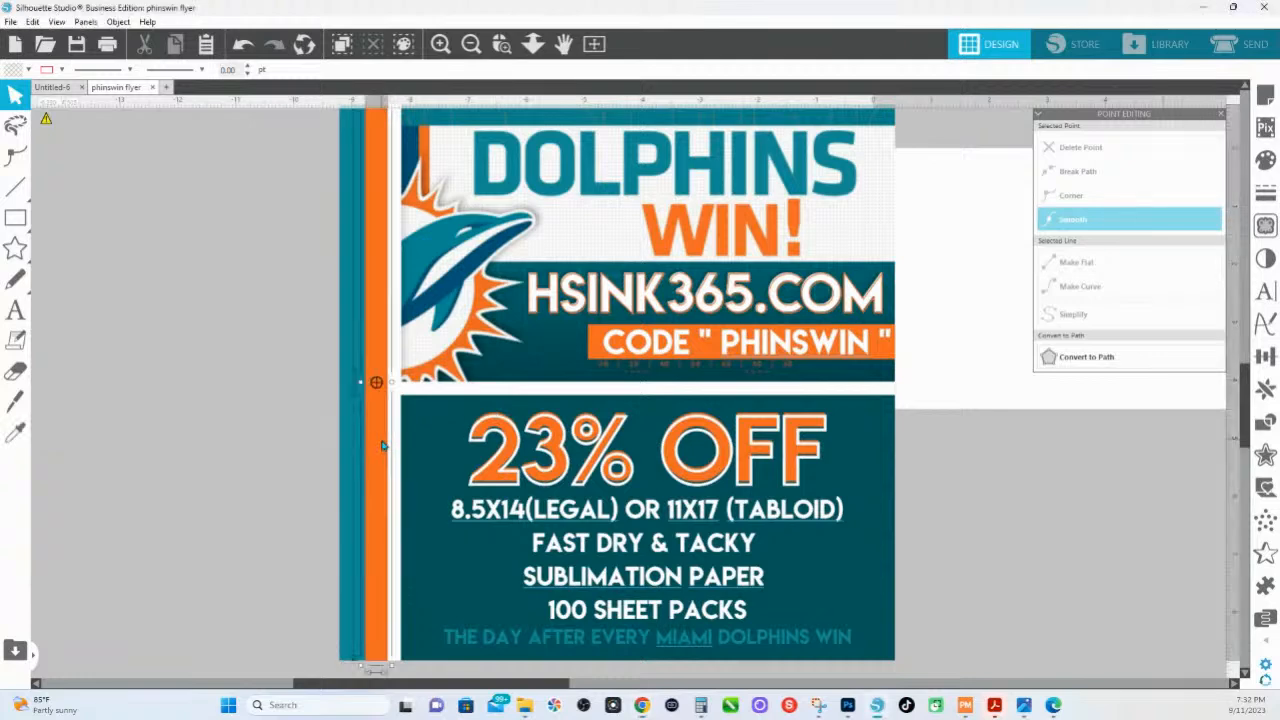
pyautogui.click(852, 459)
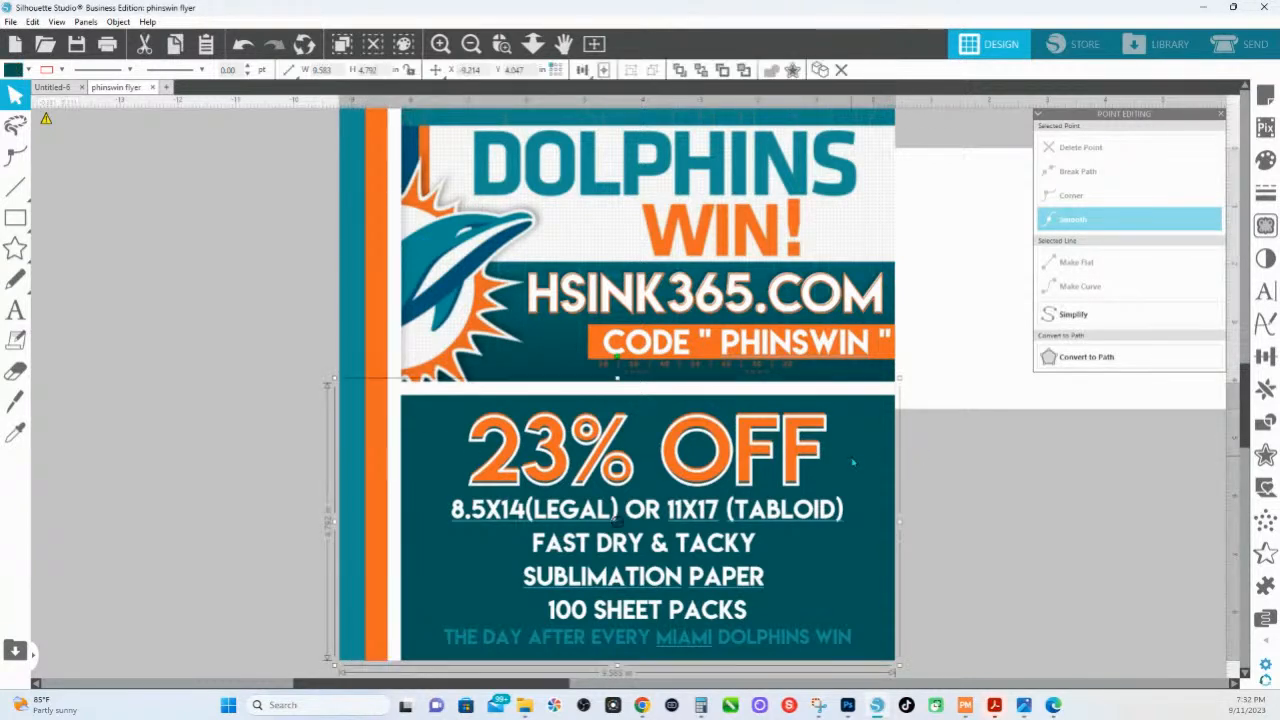
pyautogui.click(1265, 160)
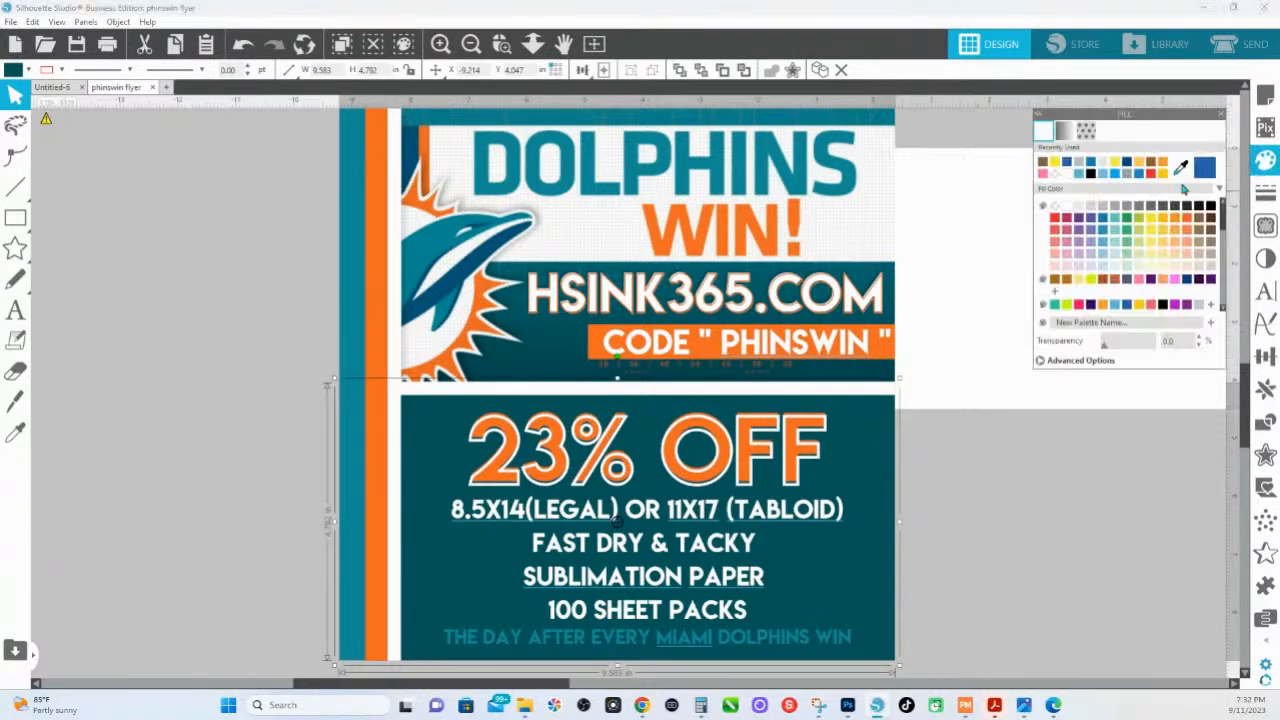
pyautogui.moveTo(1139, 117); pyautogui.dragTo(701, 289)
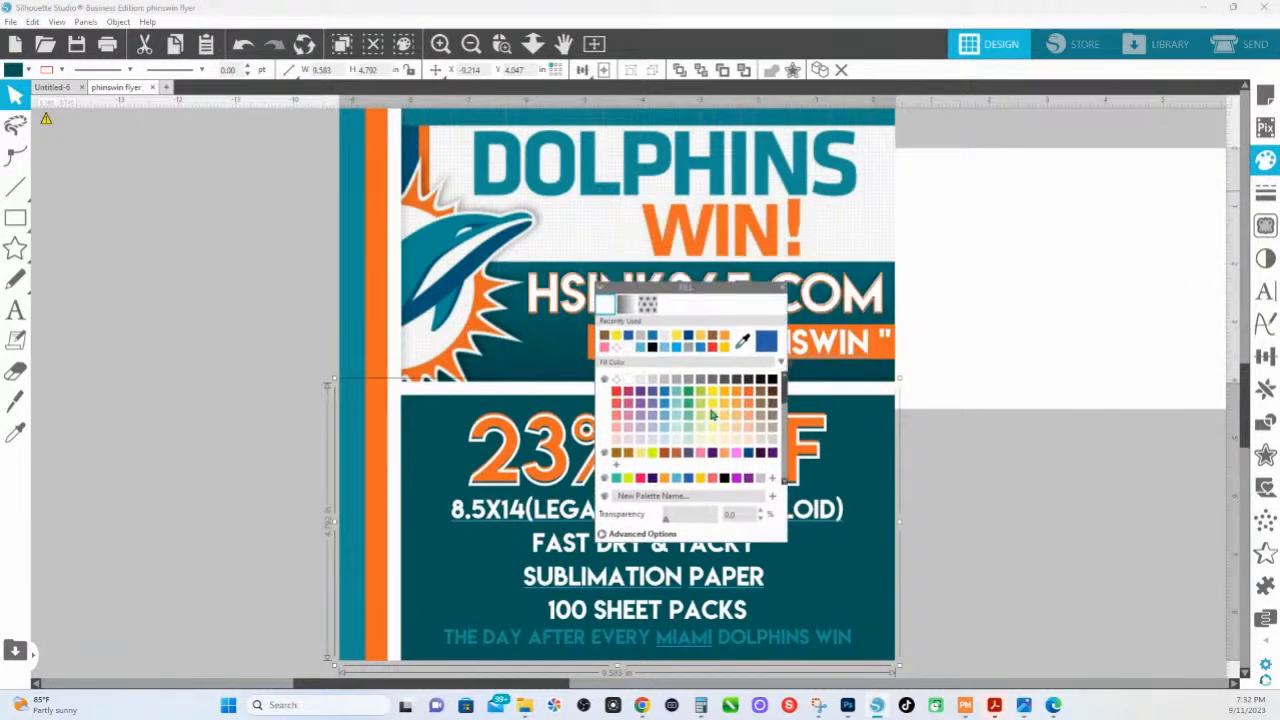
pyautogui.click(602, 534)
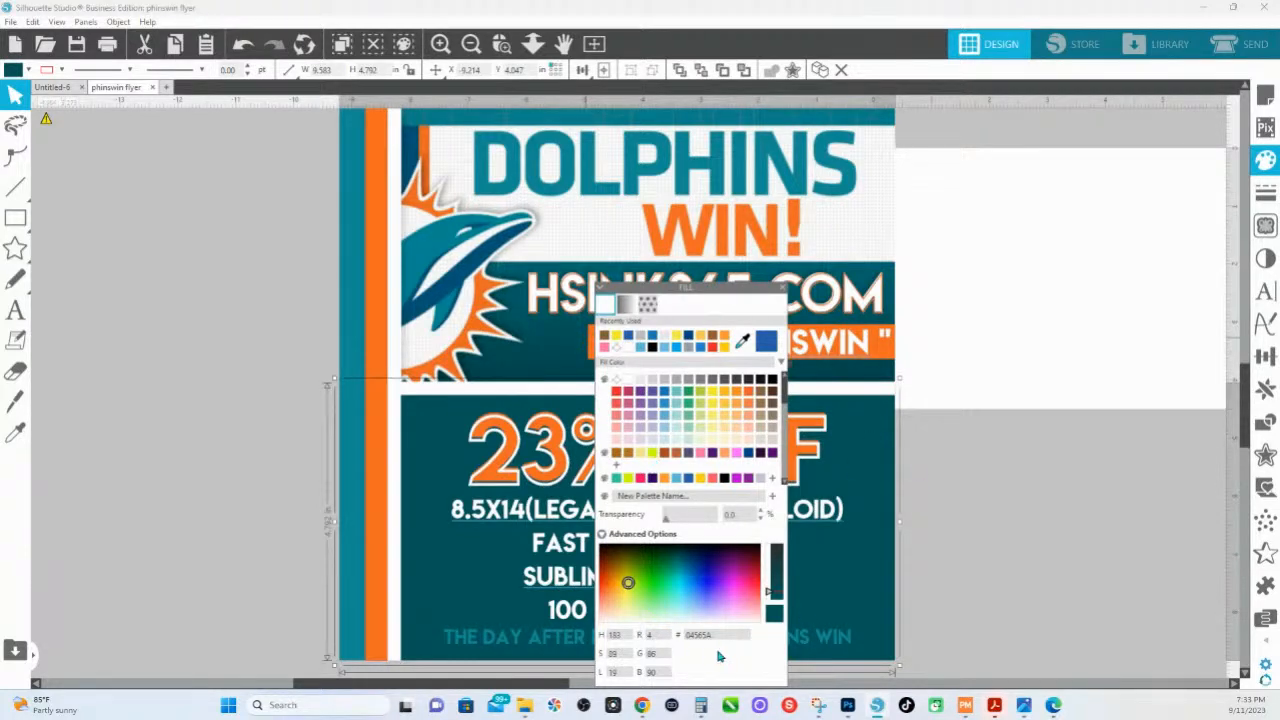
pyautogui.doubleClick(678, 640)
pyautogui.write('107')
pyautogui.press('Return')
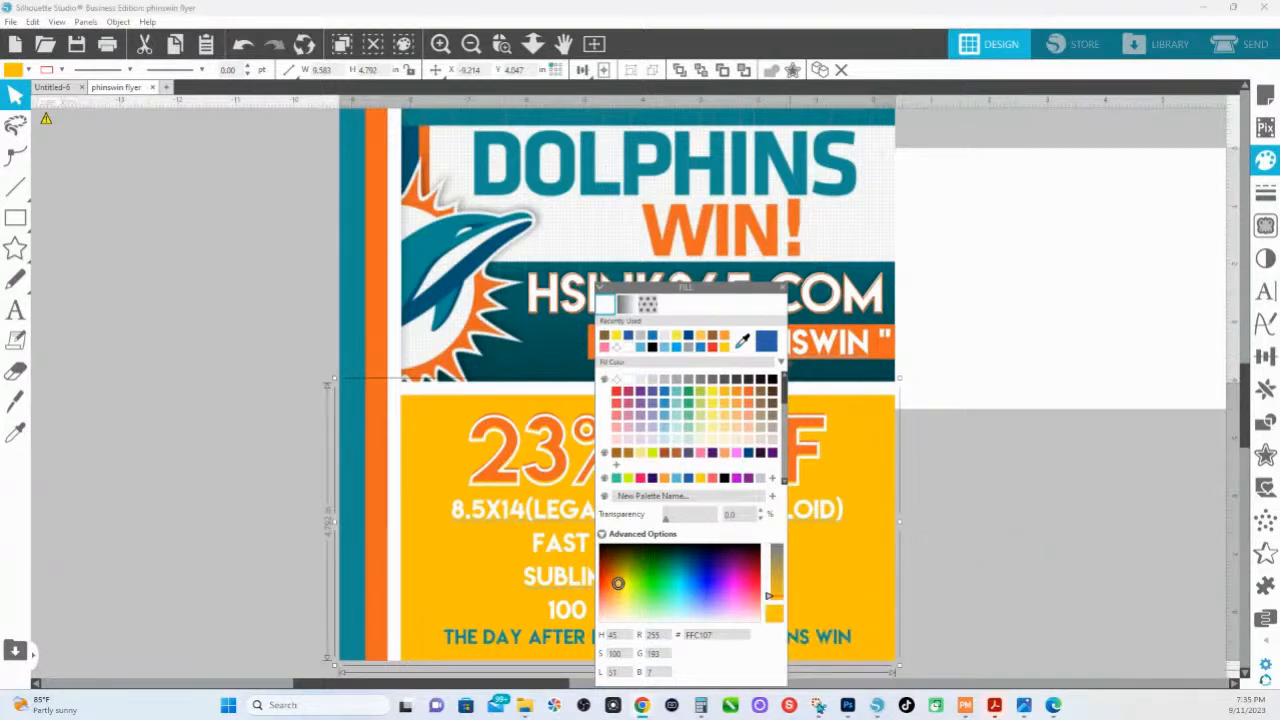
# - Switch to Chrome and go to the home page of the HS INK shop
pyautogui.moveTo(646, 710)
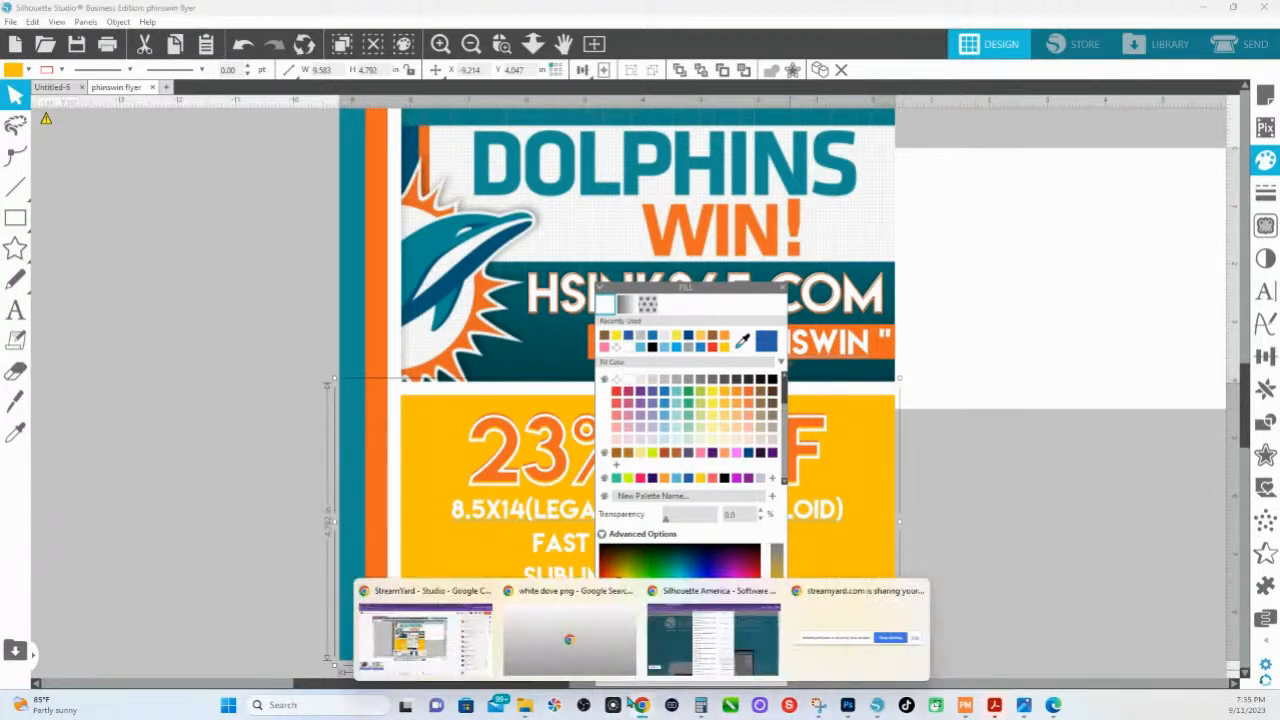
pyautogui.click(720, 596)
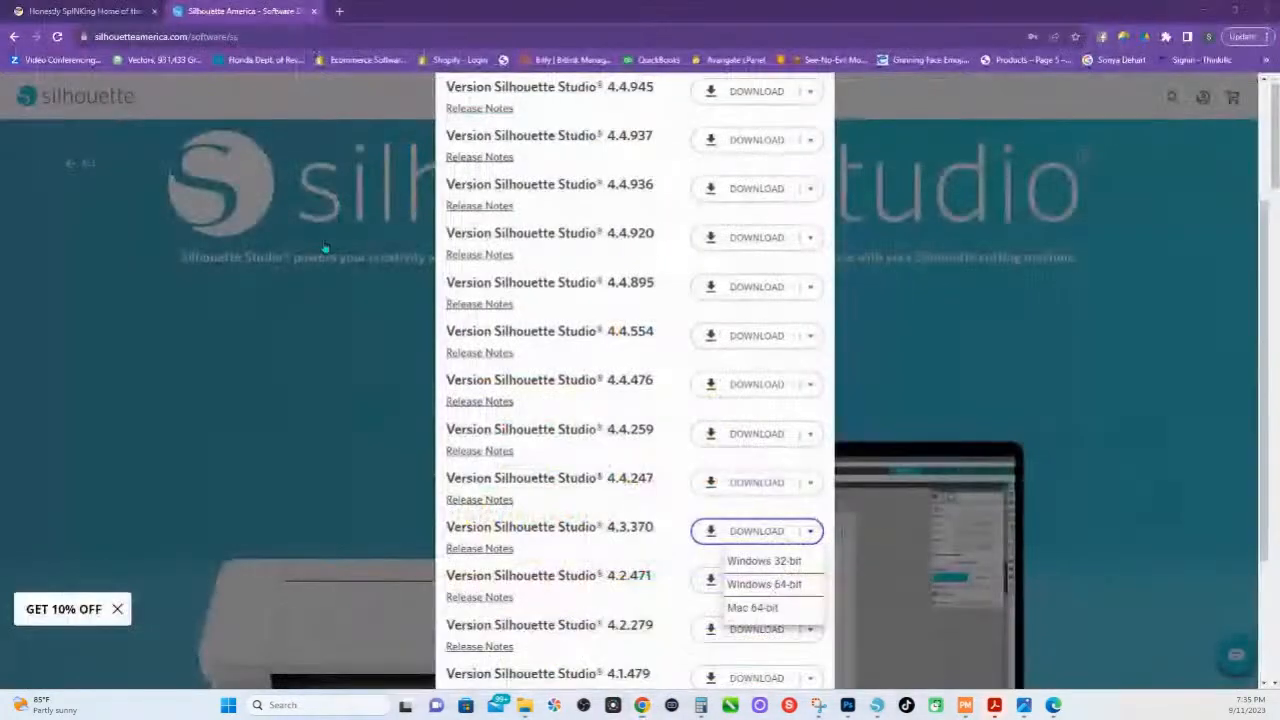
pyautogui.click(62, 13)
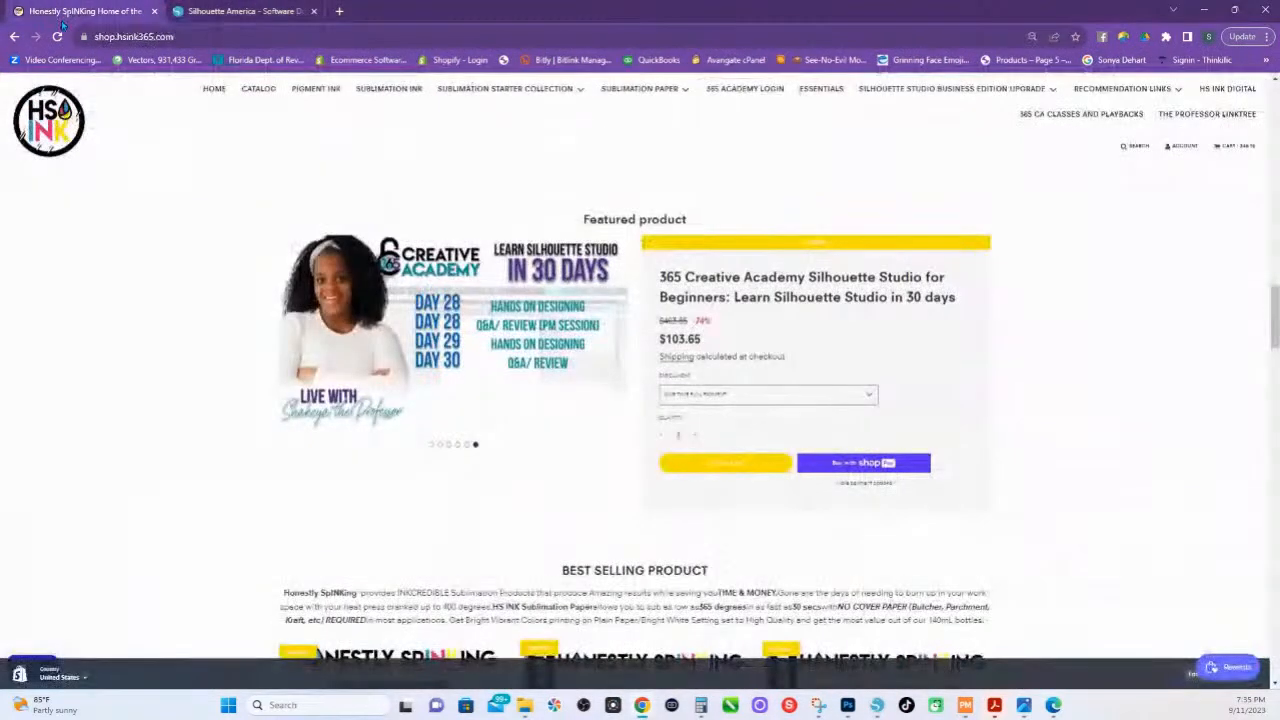
pyautogui.scroll(1, 700, 410)
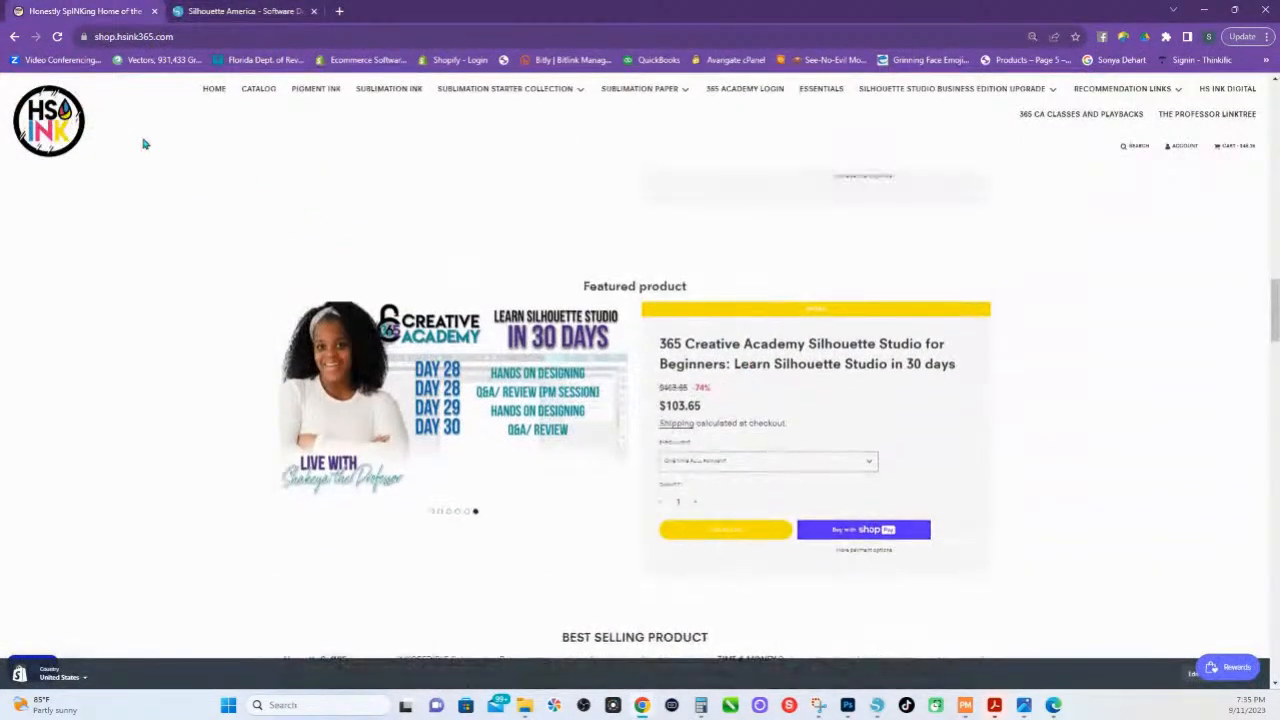
pyautogui.click(58, 136)
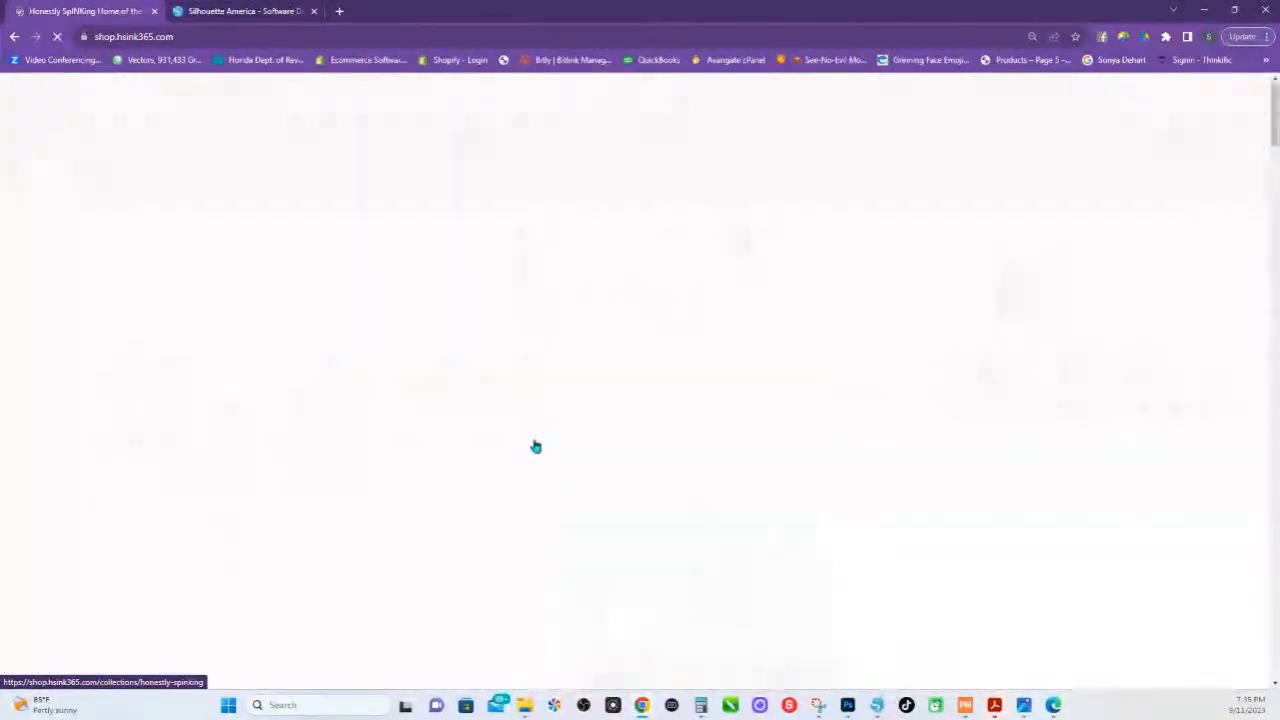
# - Open the HS INK Sublimation Paper collection and look through its sheet packs, sample pack and rolls
pyautogui.scroll(-5, 450, 460)
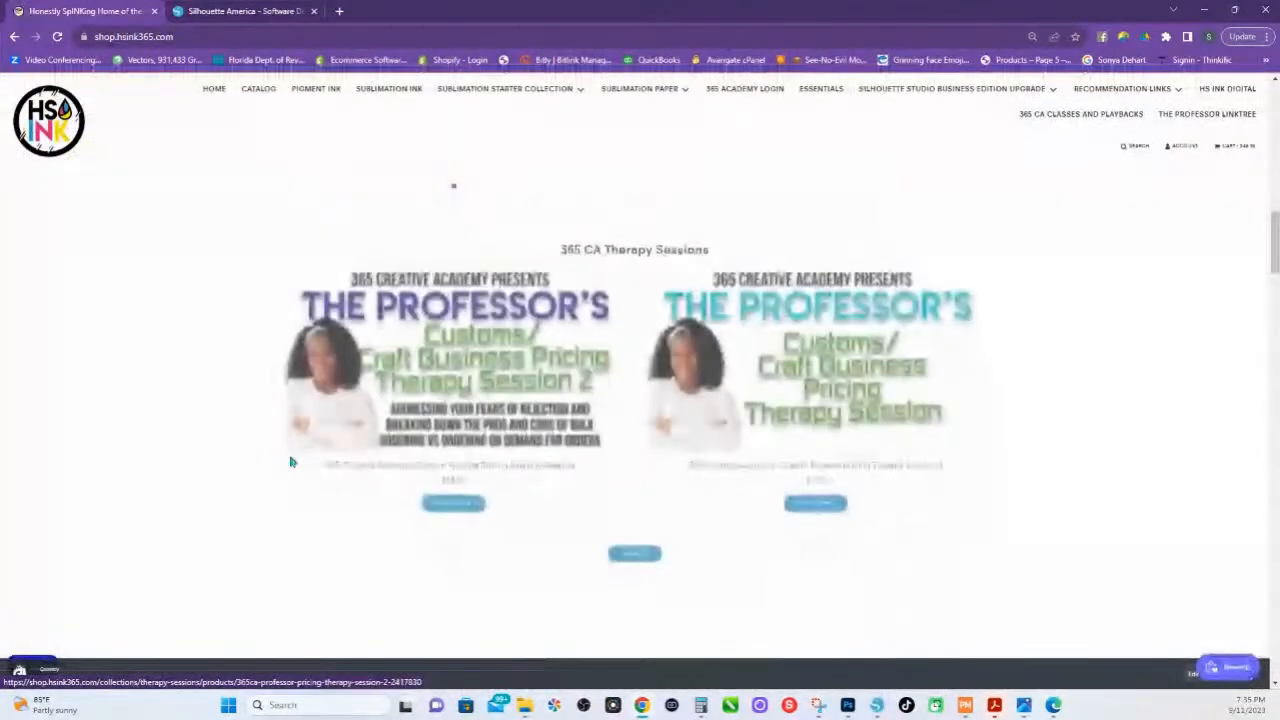
pyautogui.scroll(8, 340, 440)
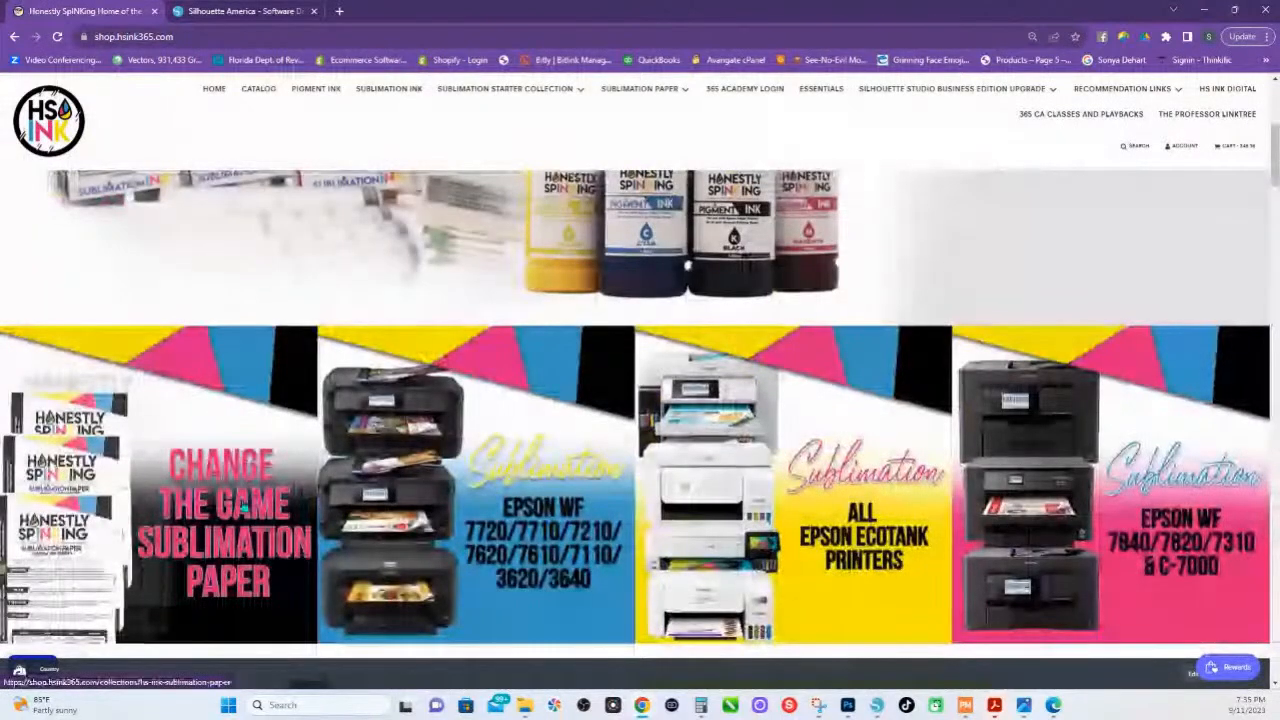
pyautogui.click(243, 506)
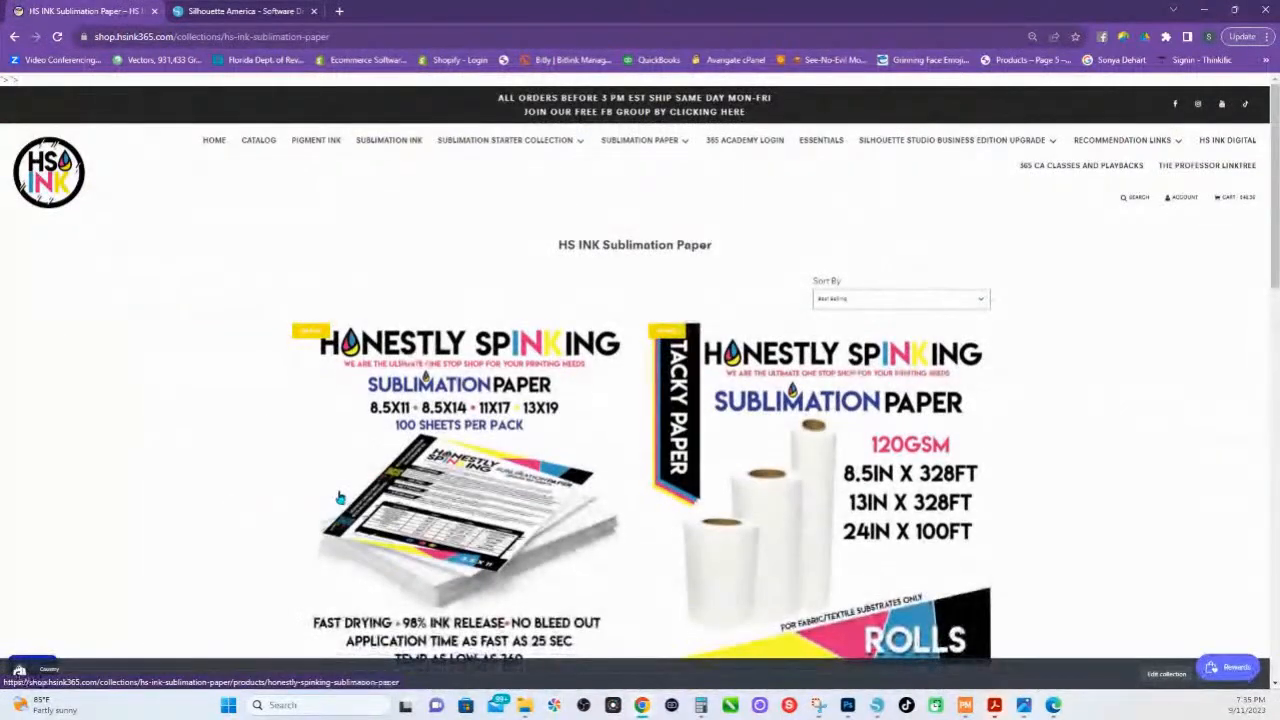
pyautogui.scroll(-5, 481, 443)
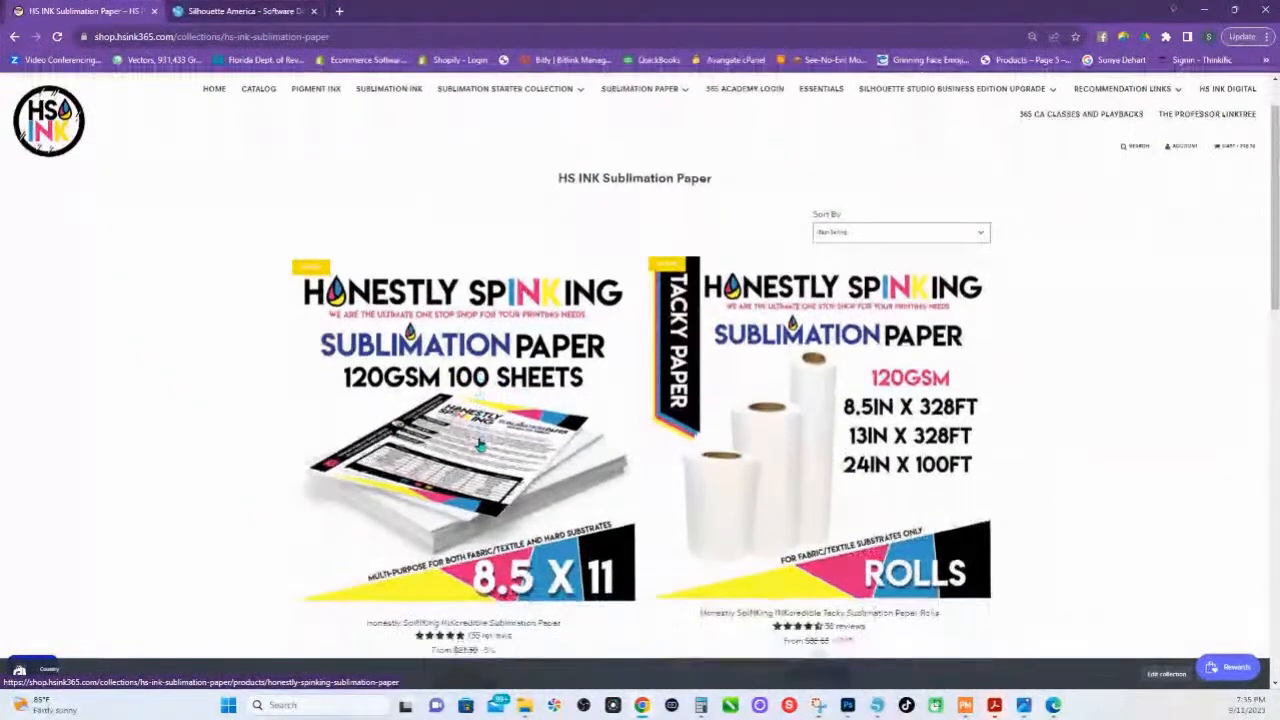
pyautogui.scroll(-2, 508, 437)
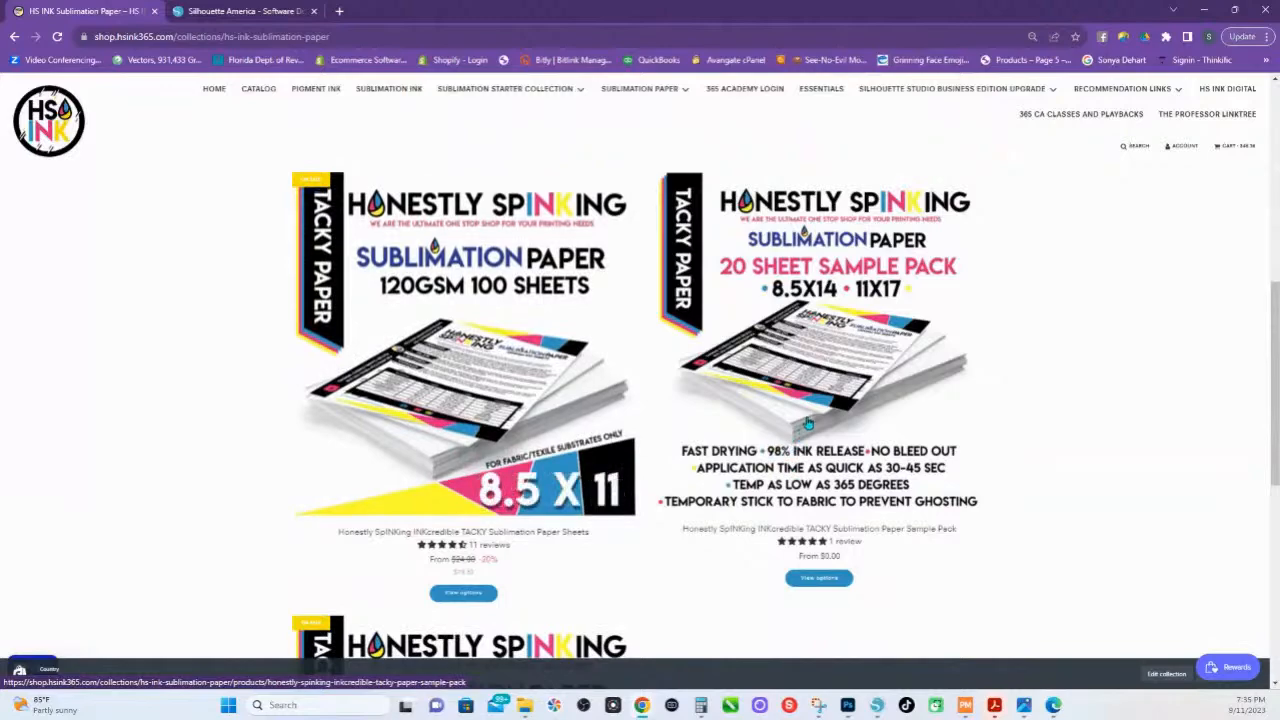
pyautogui.scroll(-3, 808, 422)
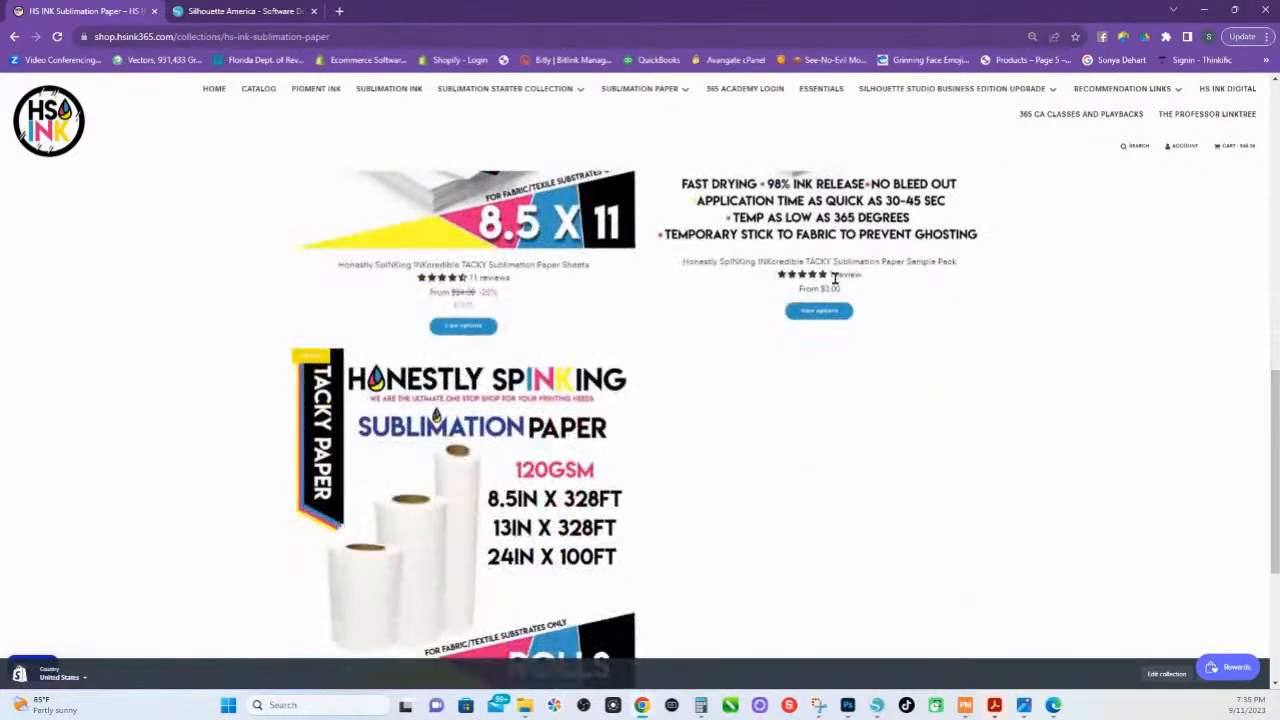
pyautogui.scroll(10, 808, 422)
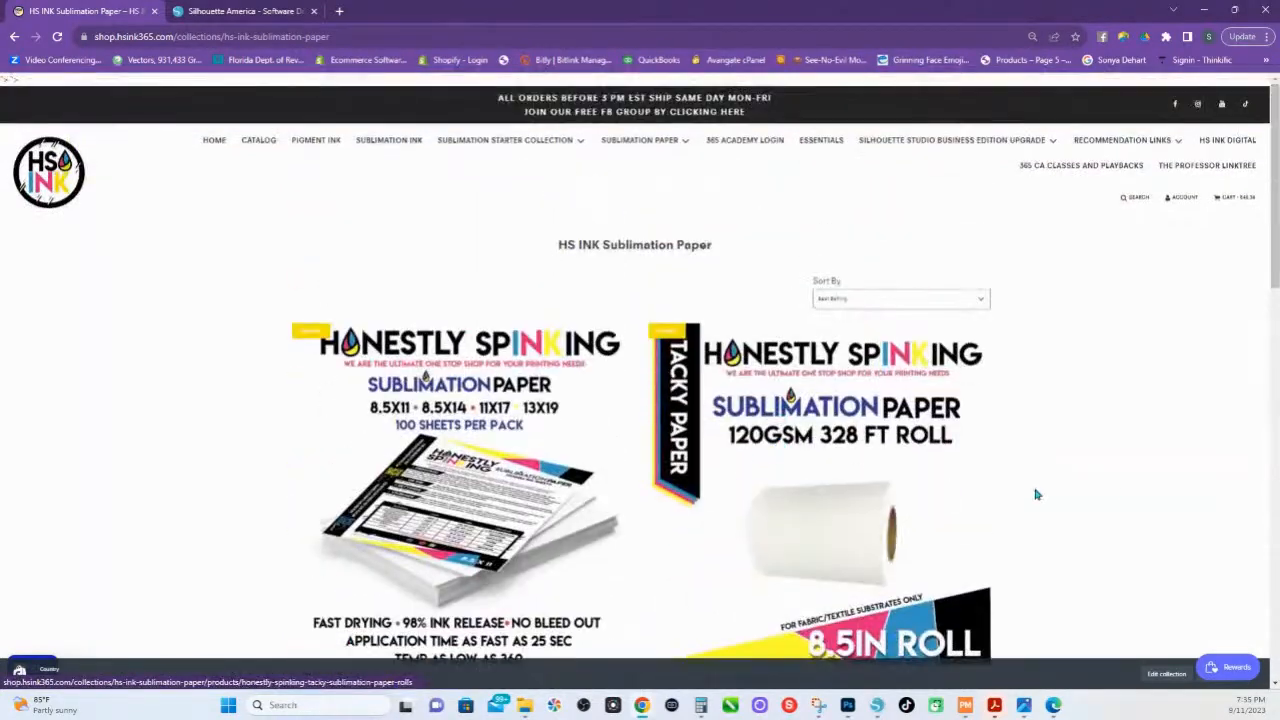
pyautogui.scroll(-2, 997, 462)
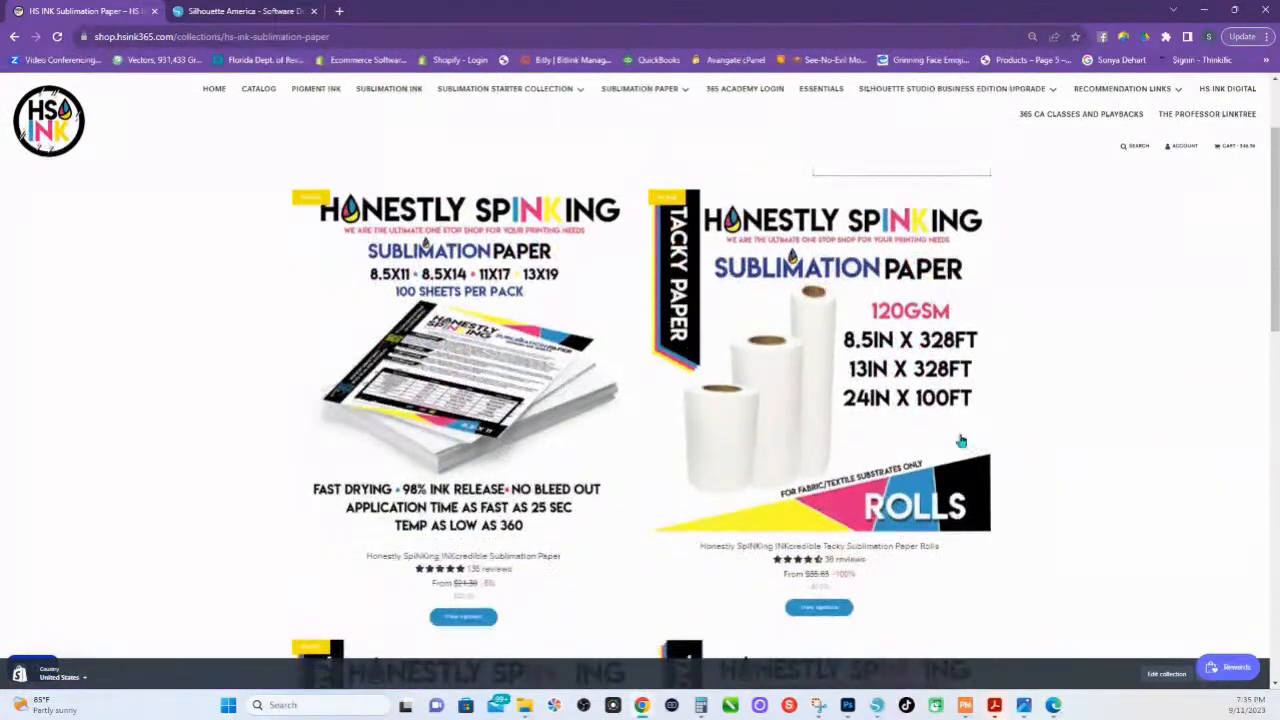